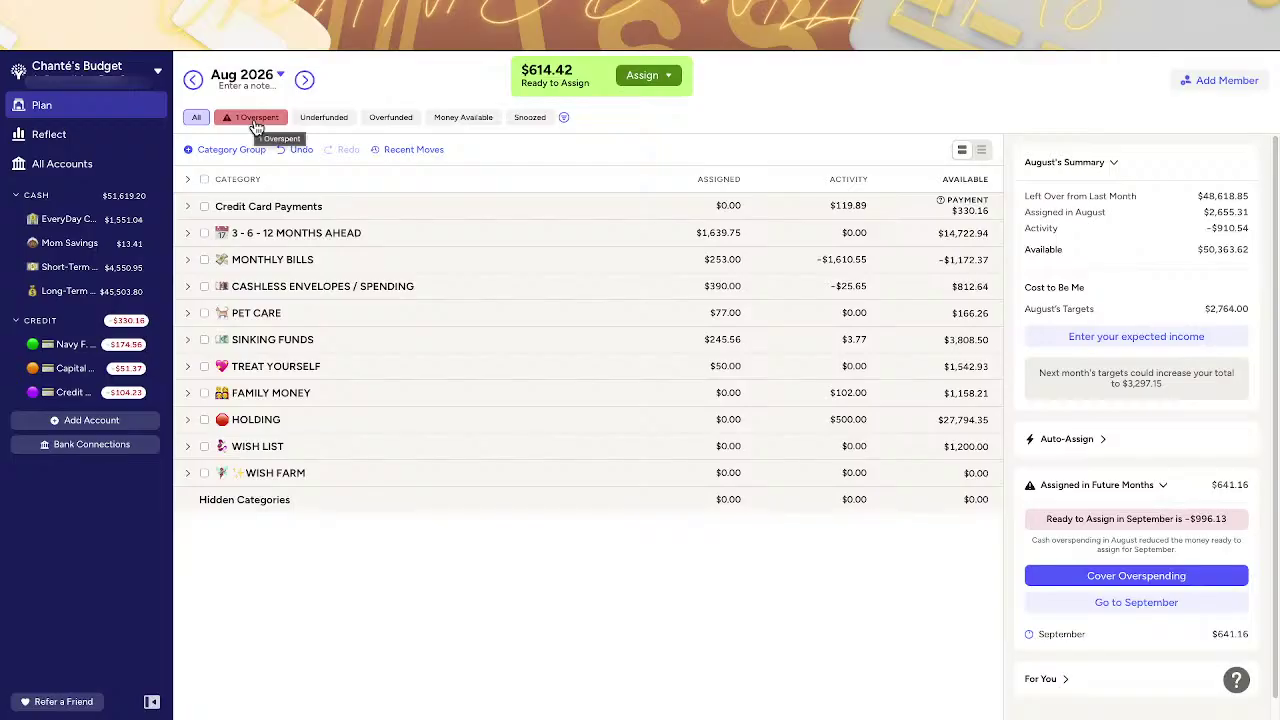
- Filter the August 2026 plan to overspent categories and expand Monthly Bills to inspect the affected category
click(256, 119)
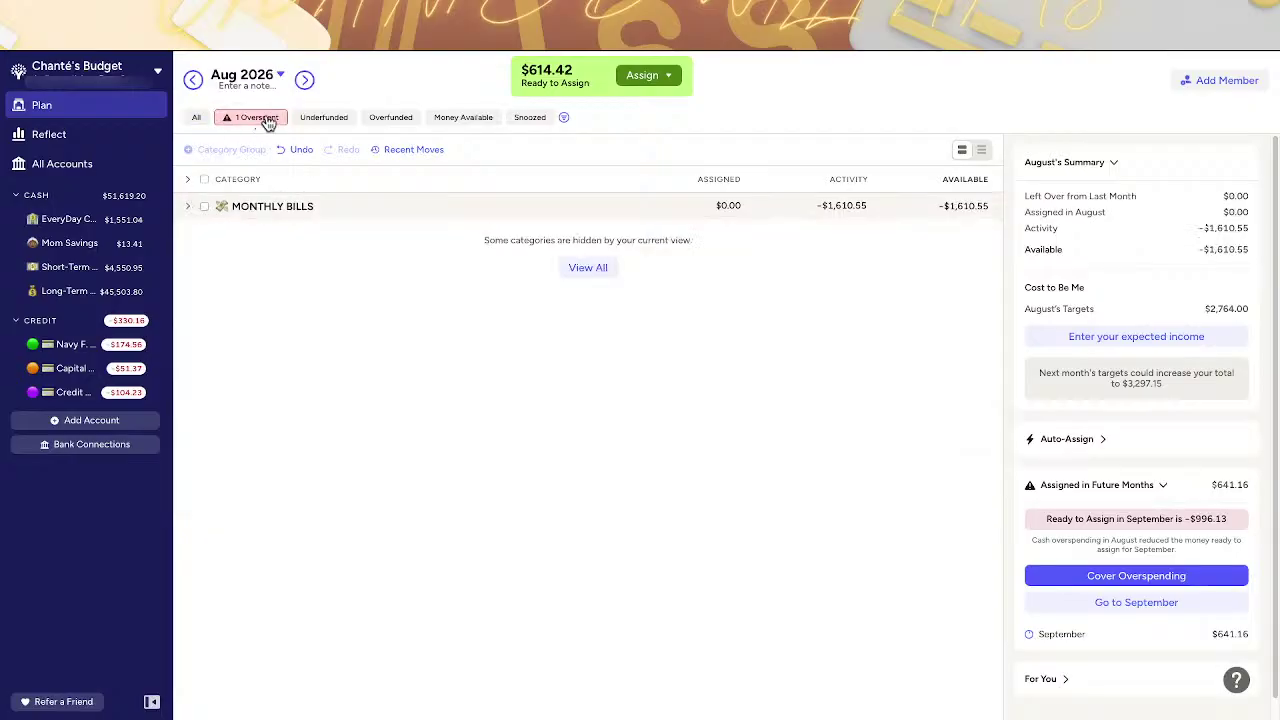
click(188, 208)
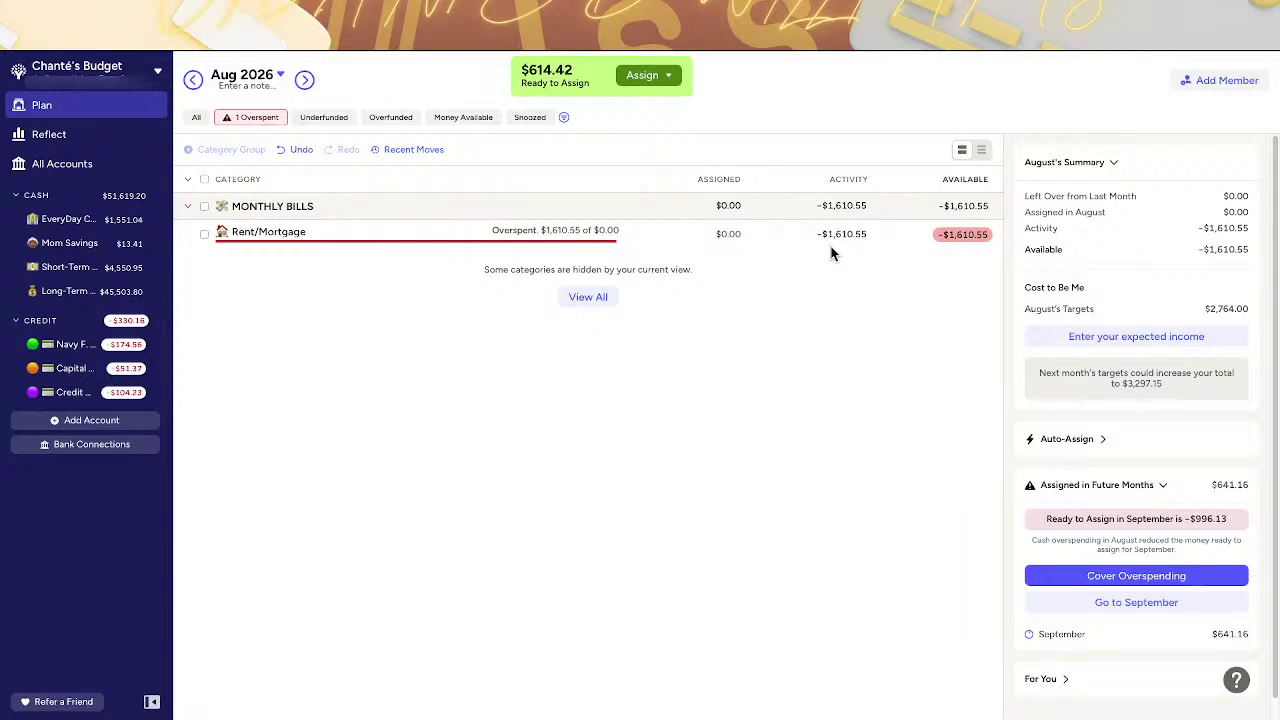
click(187, 208)
click(187, 208)
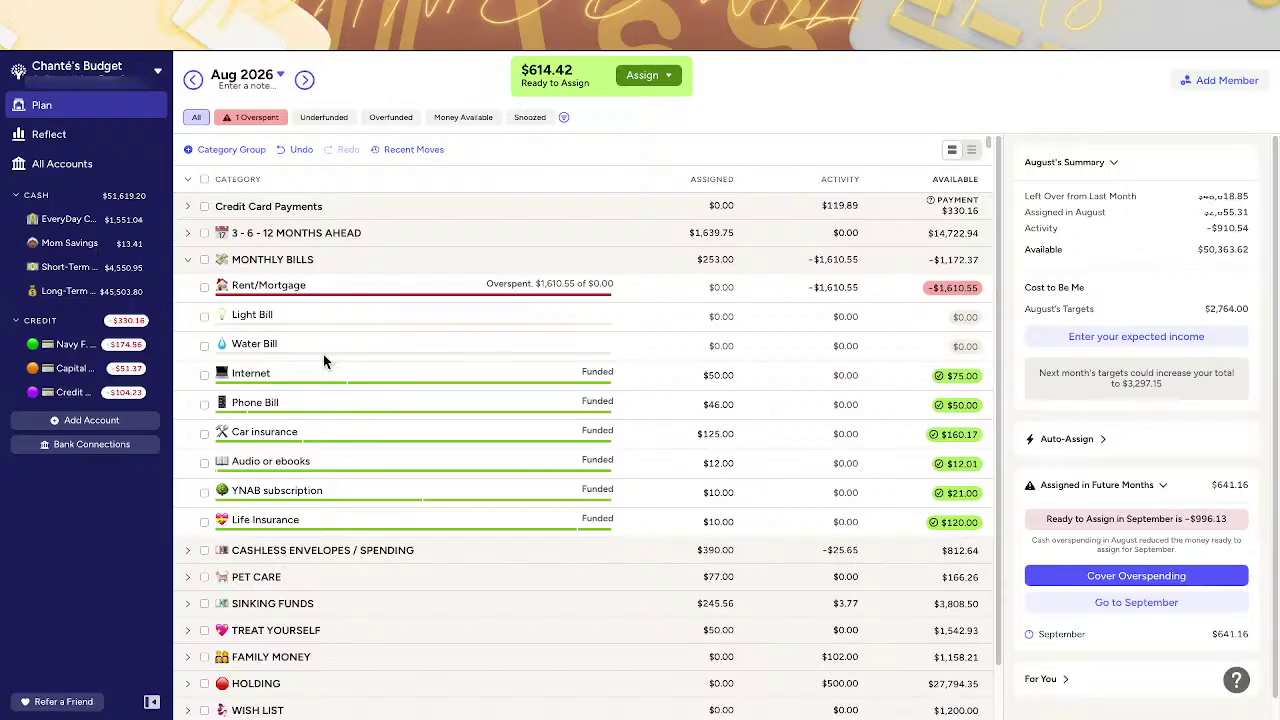
- Review the categories in every group of the full August plan, from Credit Card Payments down to Sinking Funds
scroll(488, 505, down, 1)
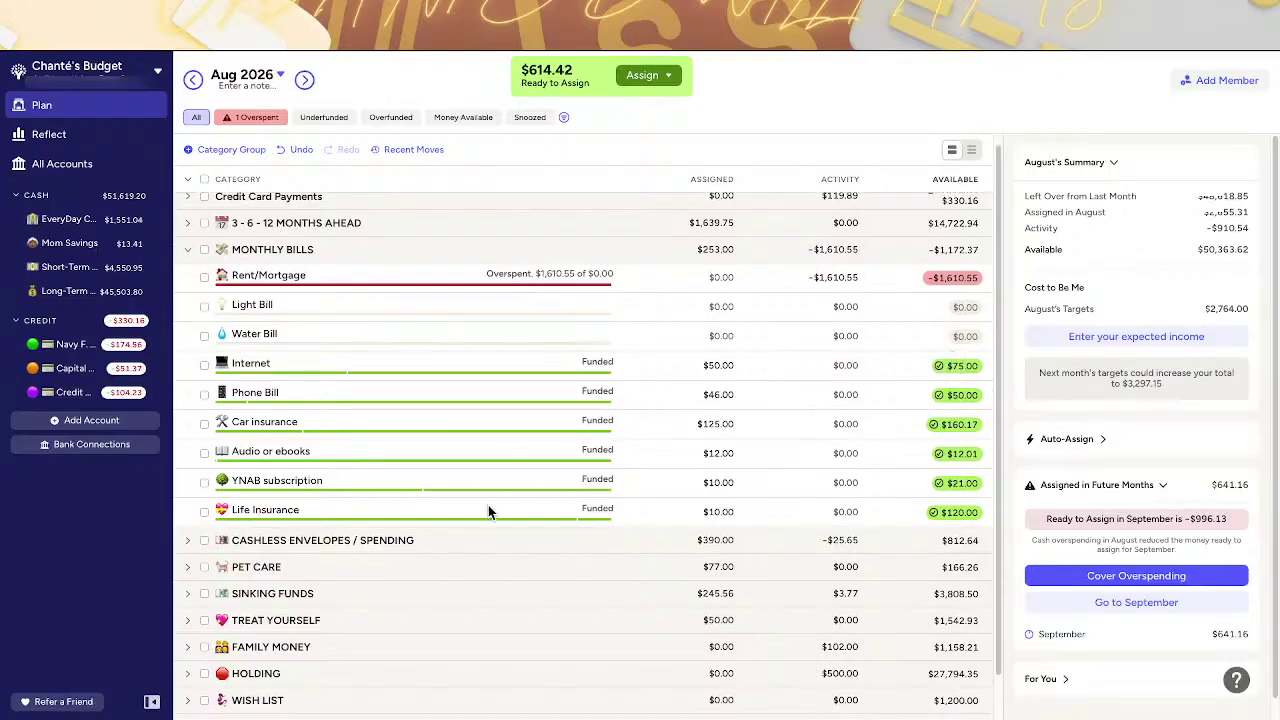
click(187, 540)
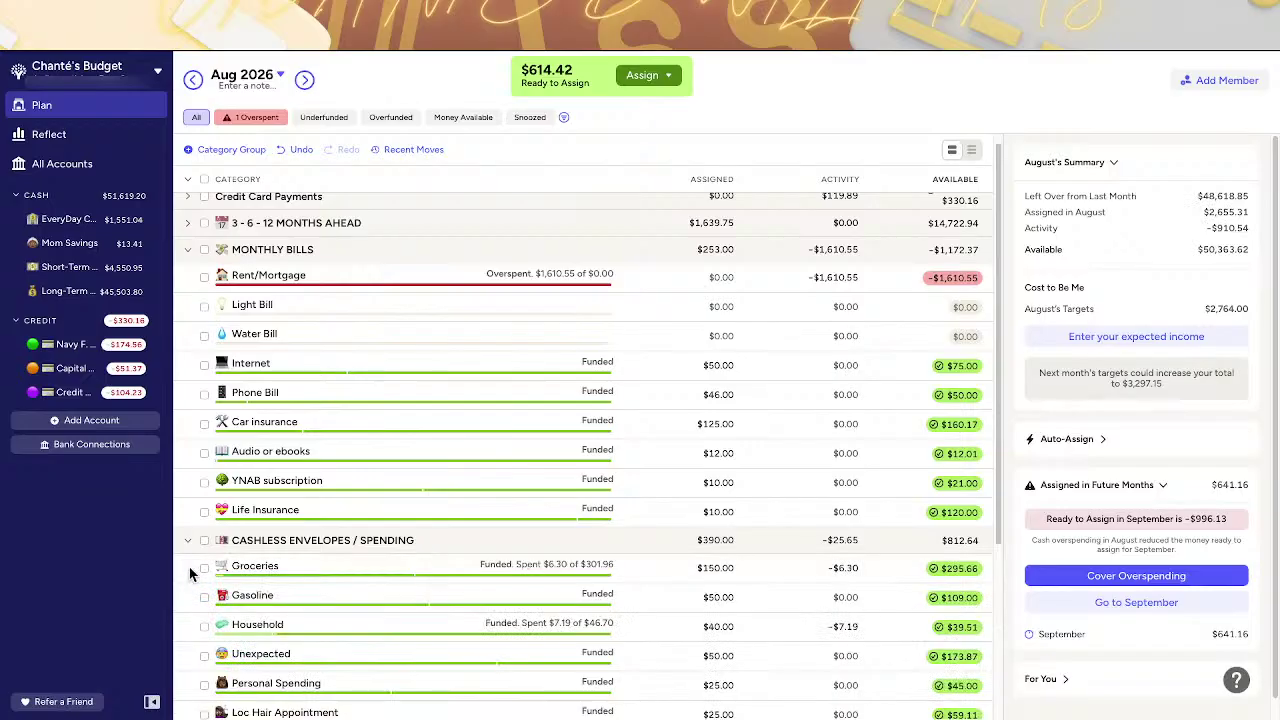
scroll(190, 572, down, 3)
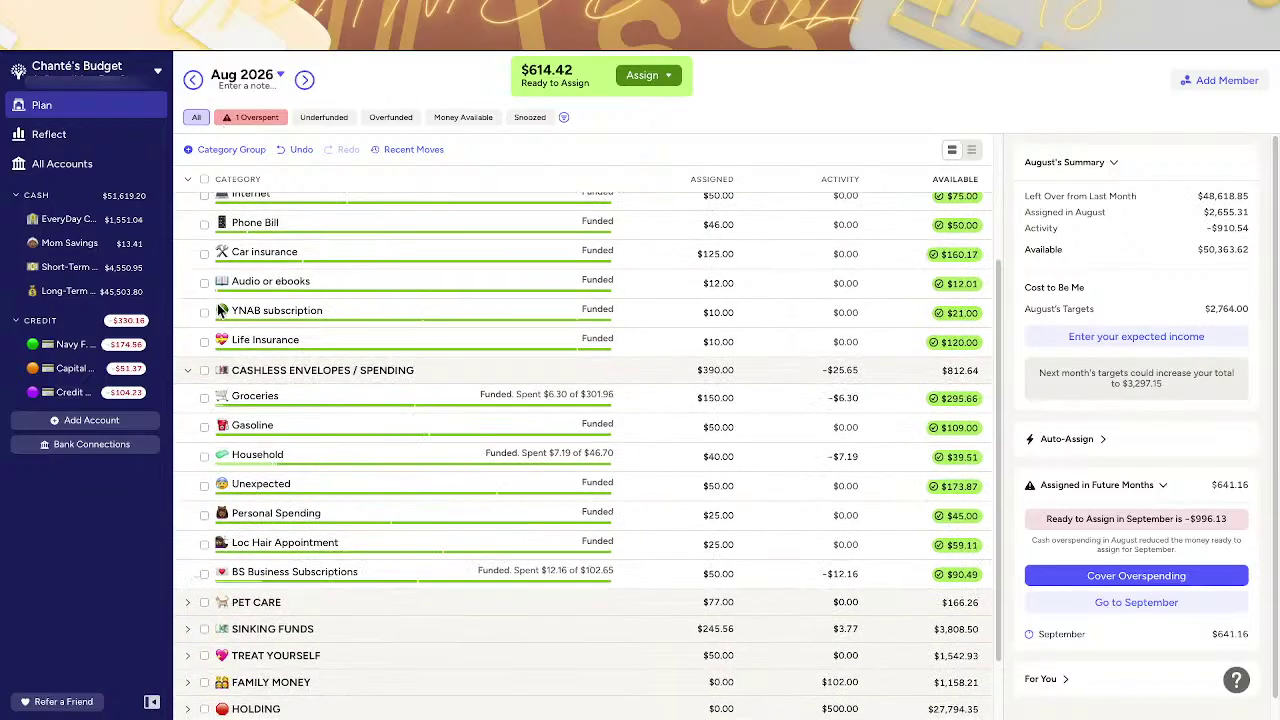
scroll(218, 310, up, 3)
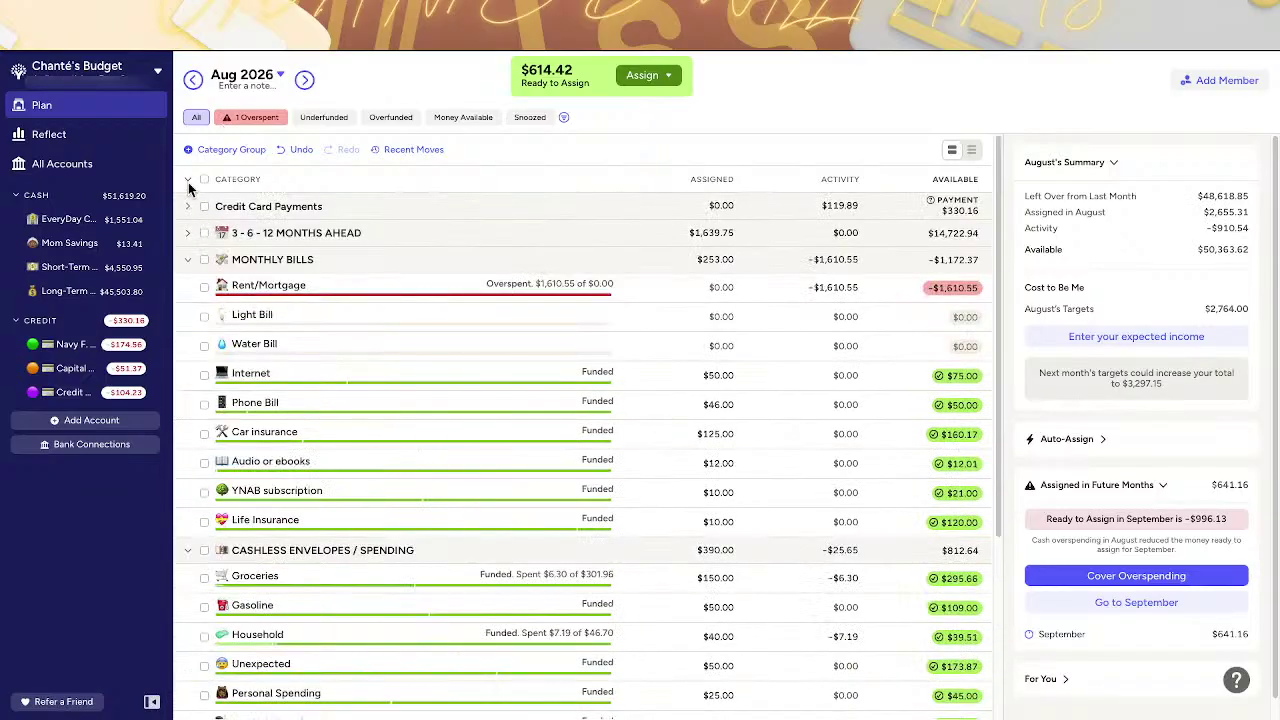
click(188, 181)
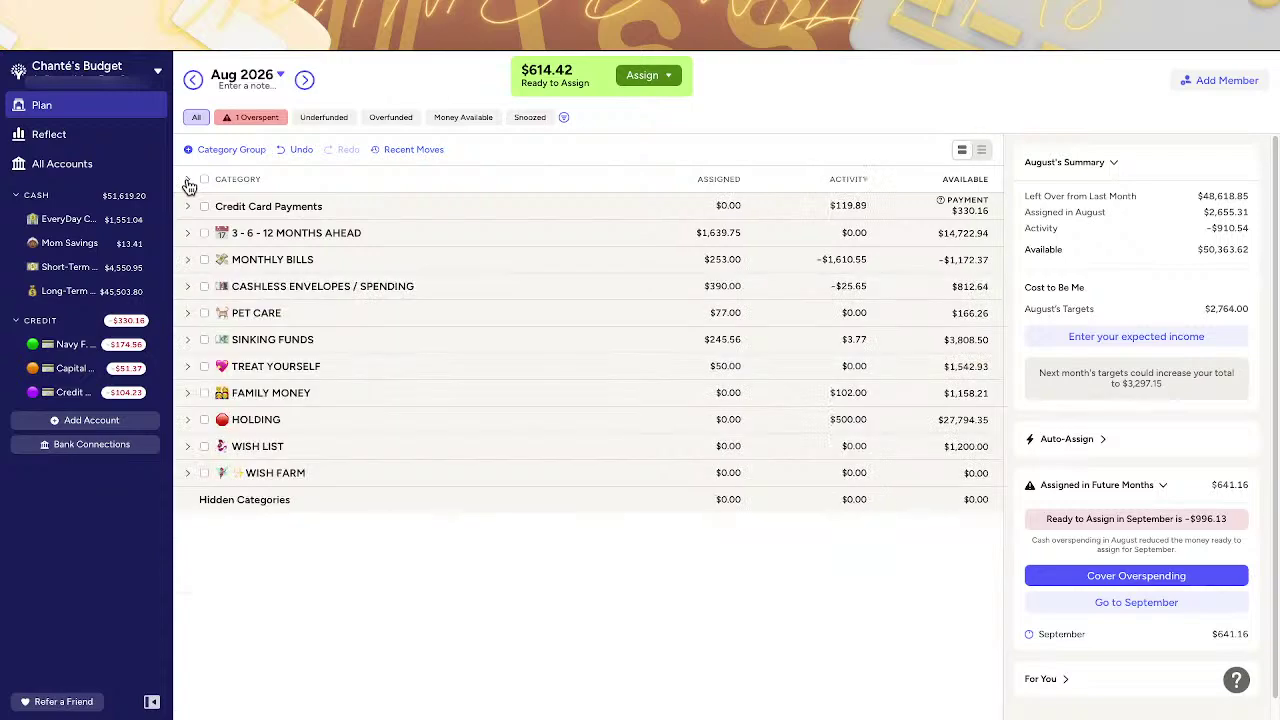
click(188, 182)
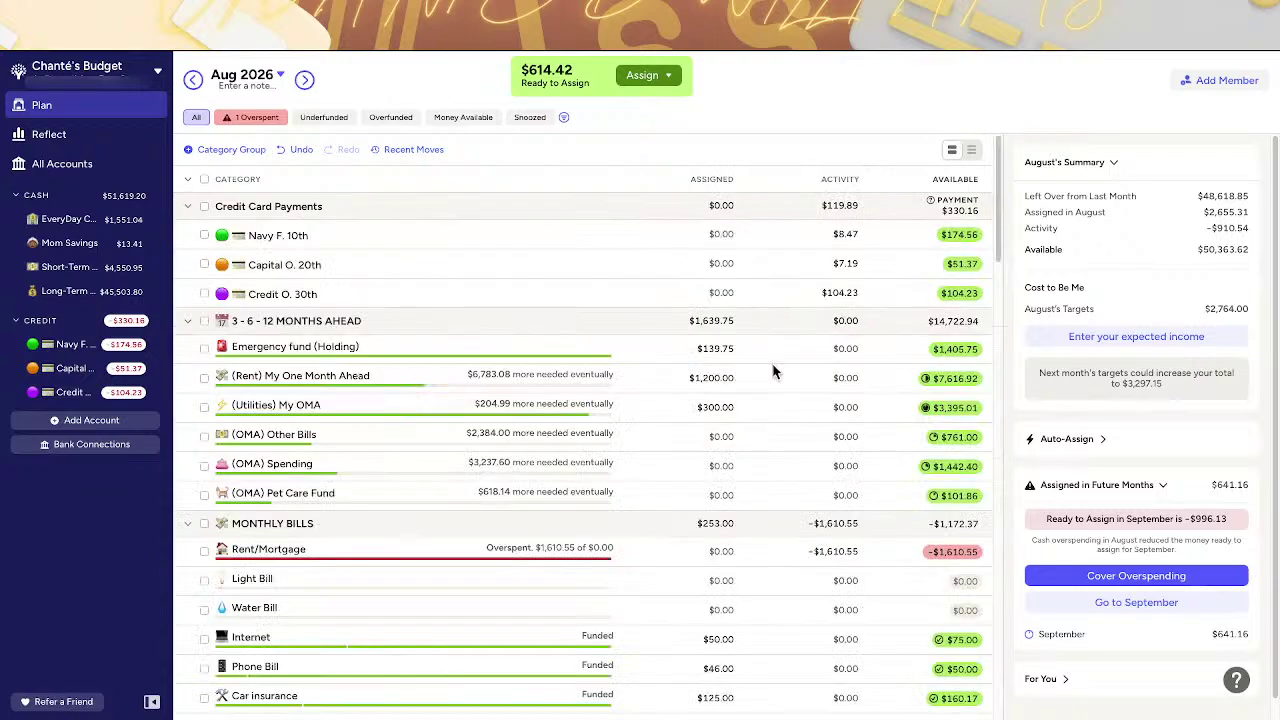
scroll(772, 372, down, 6)
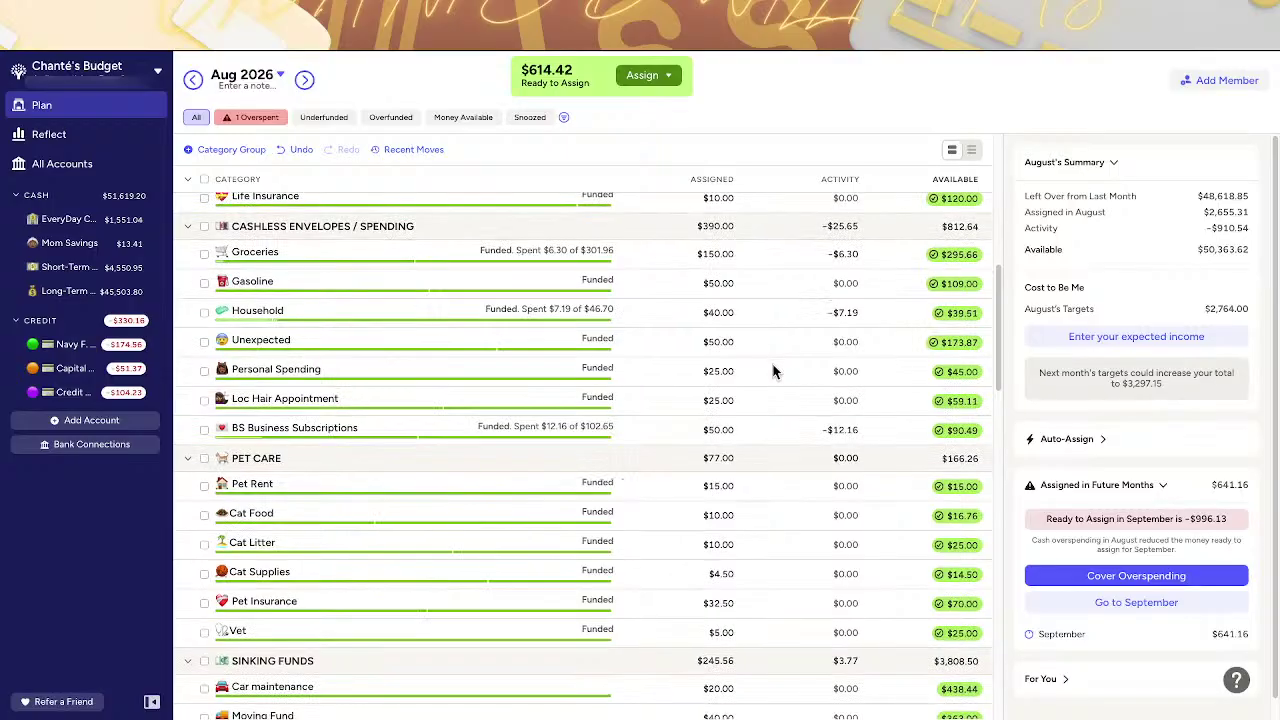
scroll(772, 372, down, 3)
scroll(772, 372, down, 2)
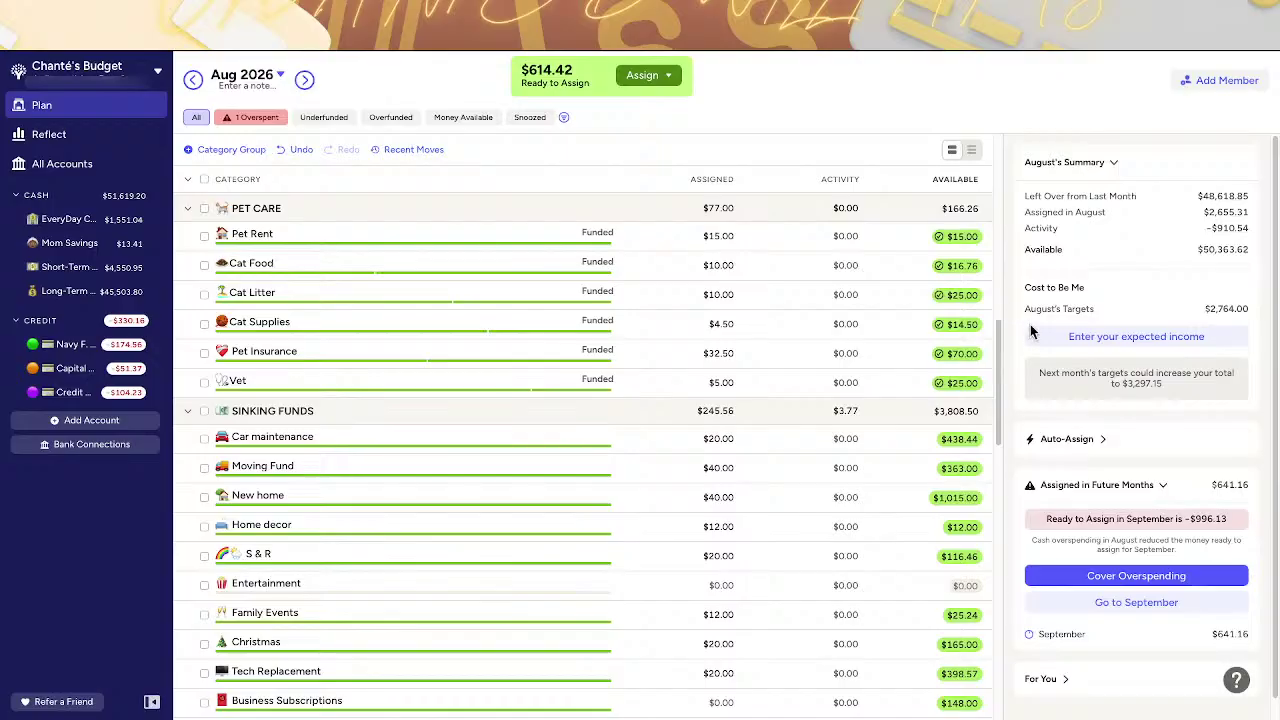
- Move $852.00 from Sis's Bill Money in Family Money to the Rent/Mortgage category in Monthly Bills
drag(998, 398, 1017, 551)
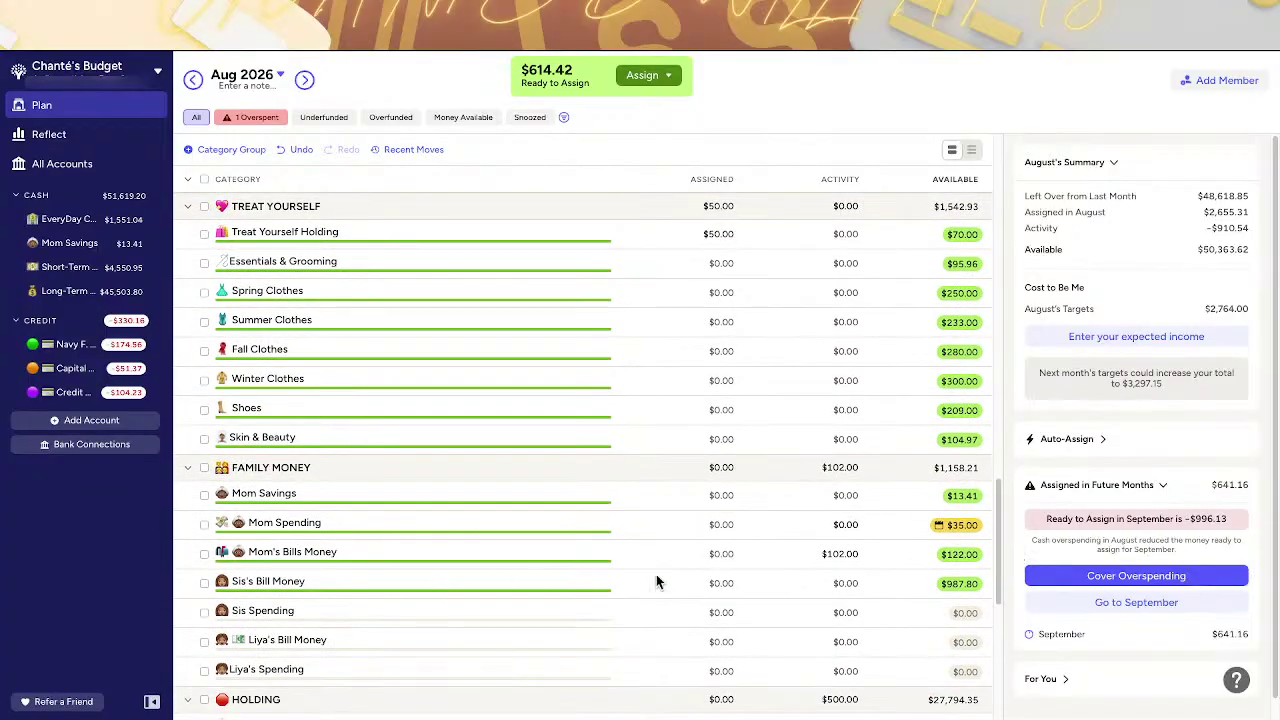
click(958, 583)
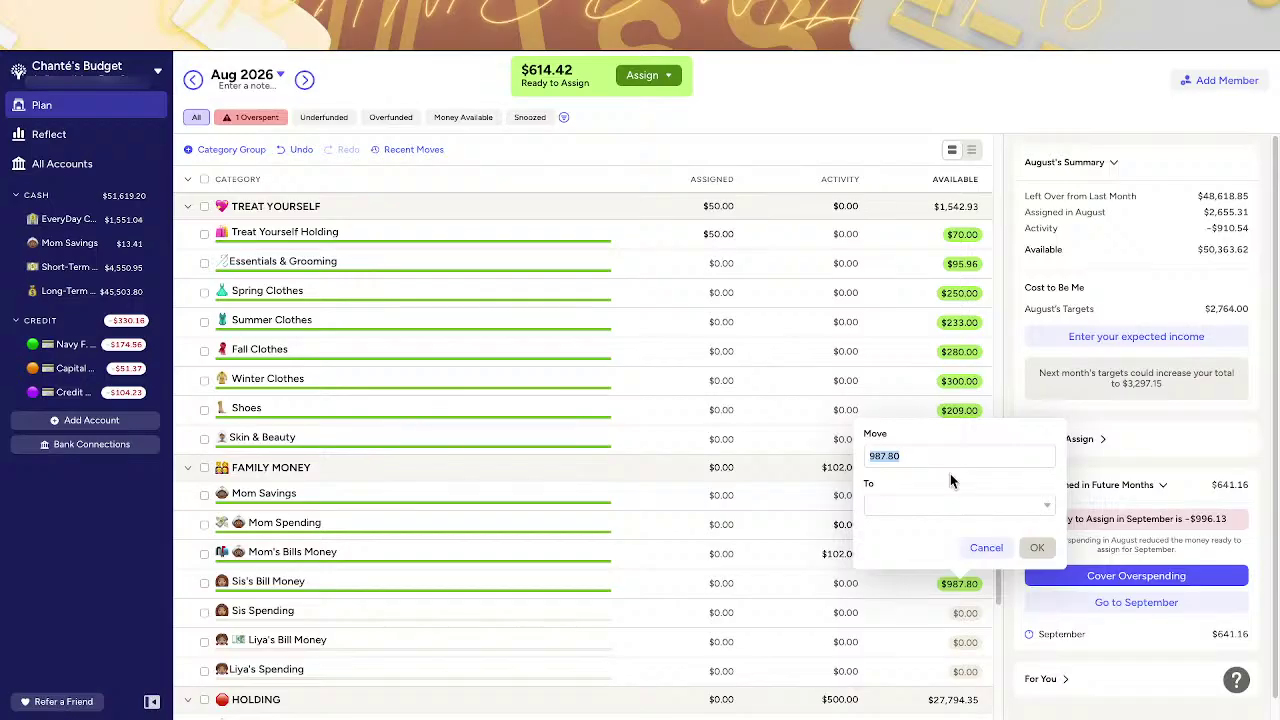
text(852)
click(976, 500)
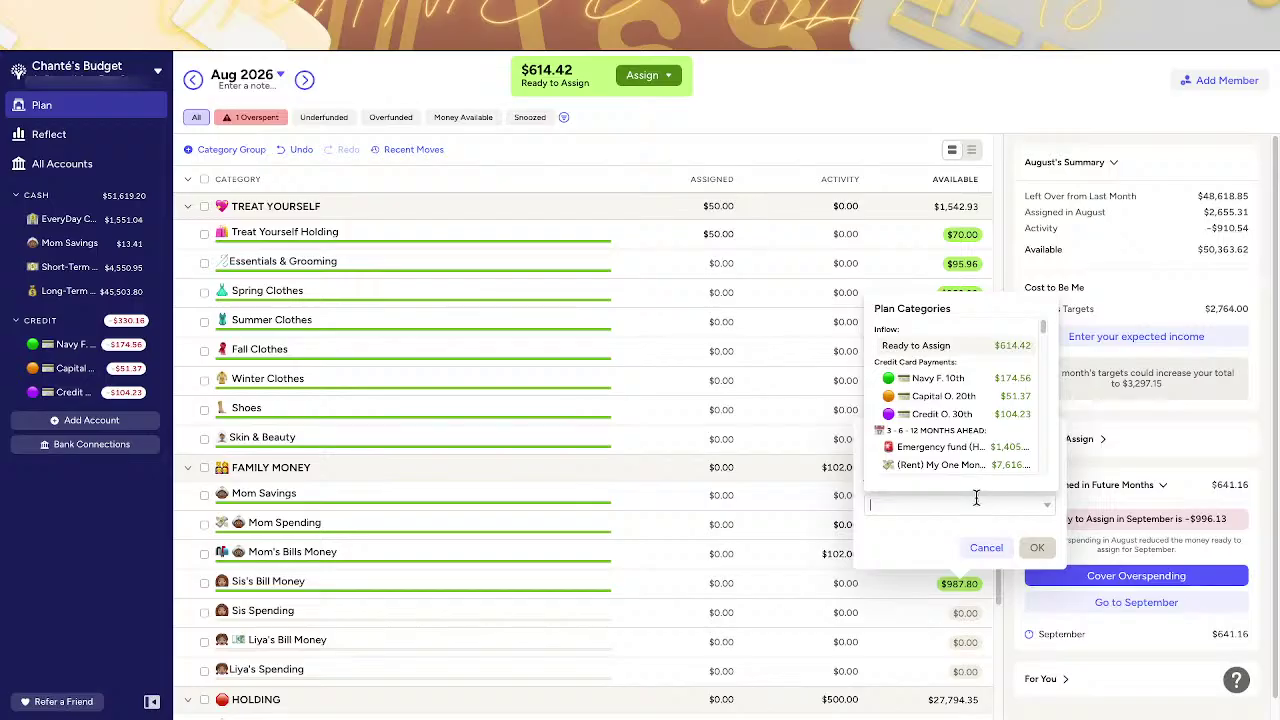
text(rent)
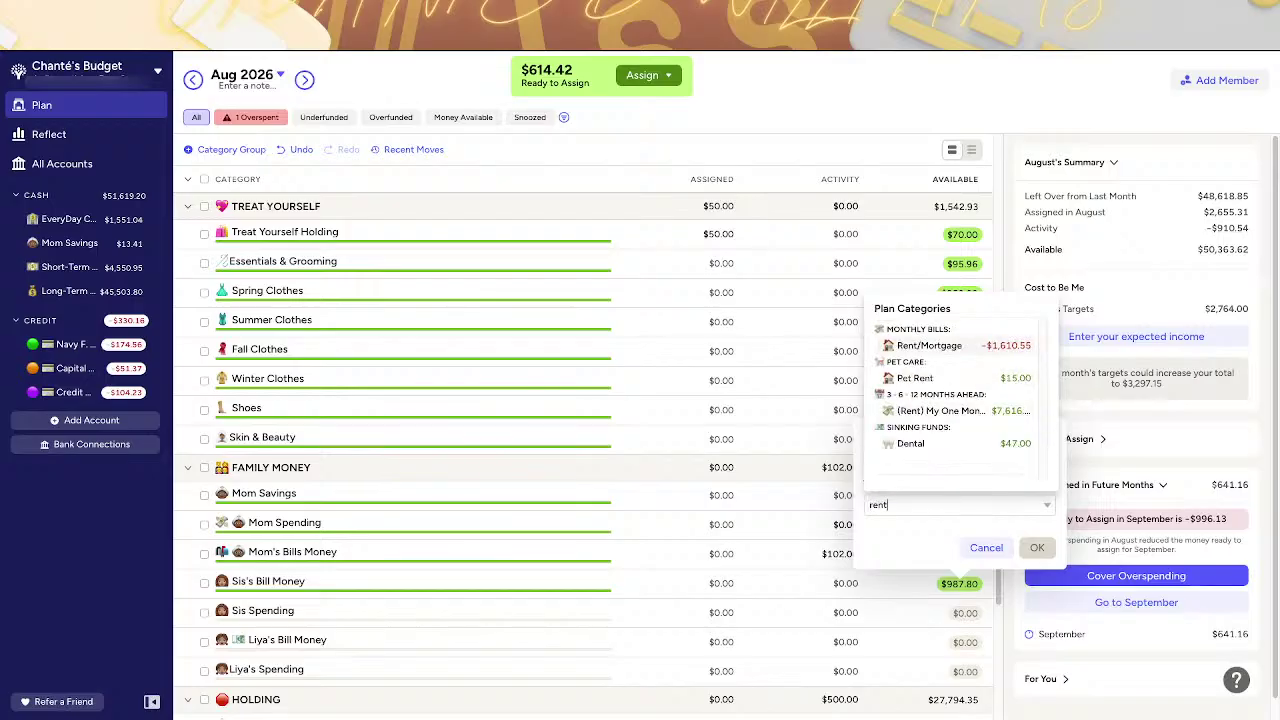
click(988, 348)
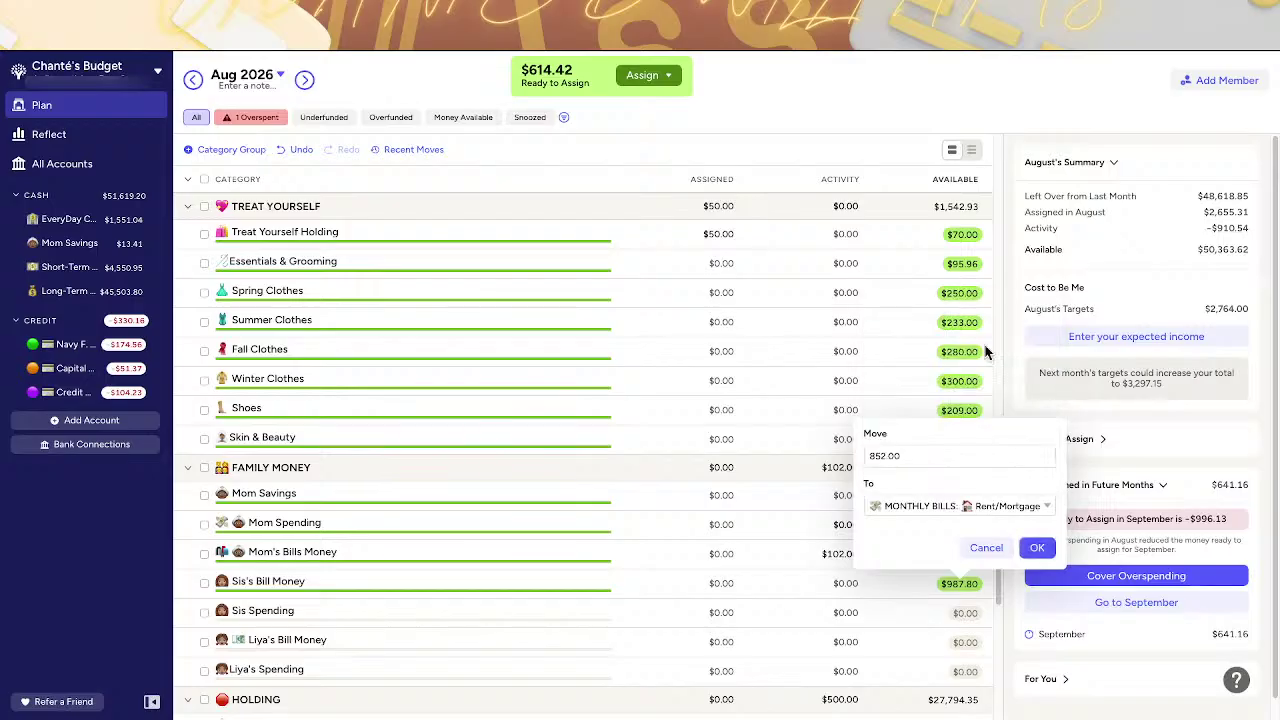
click(1038, 549)
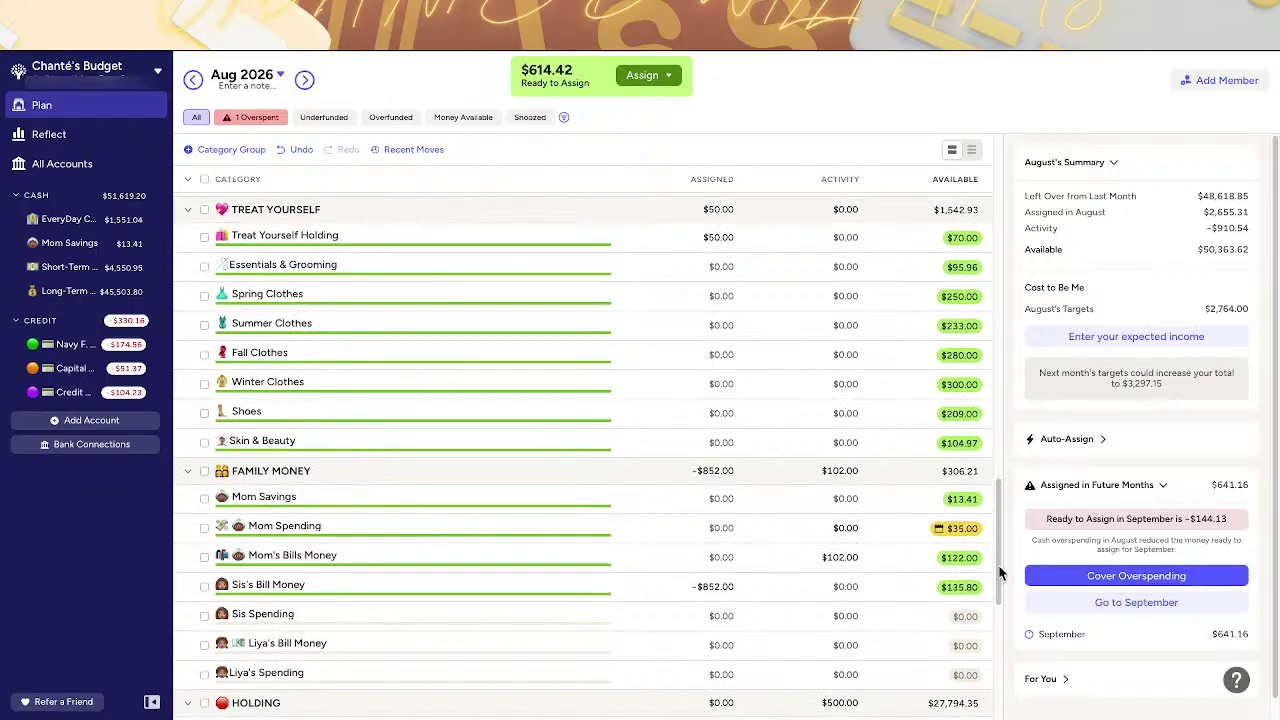
- Check the available amount of Rent/Mortgage and look through the other categories' balances down to Sinking Funds
drag(997, 572, 997, 336)
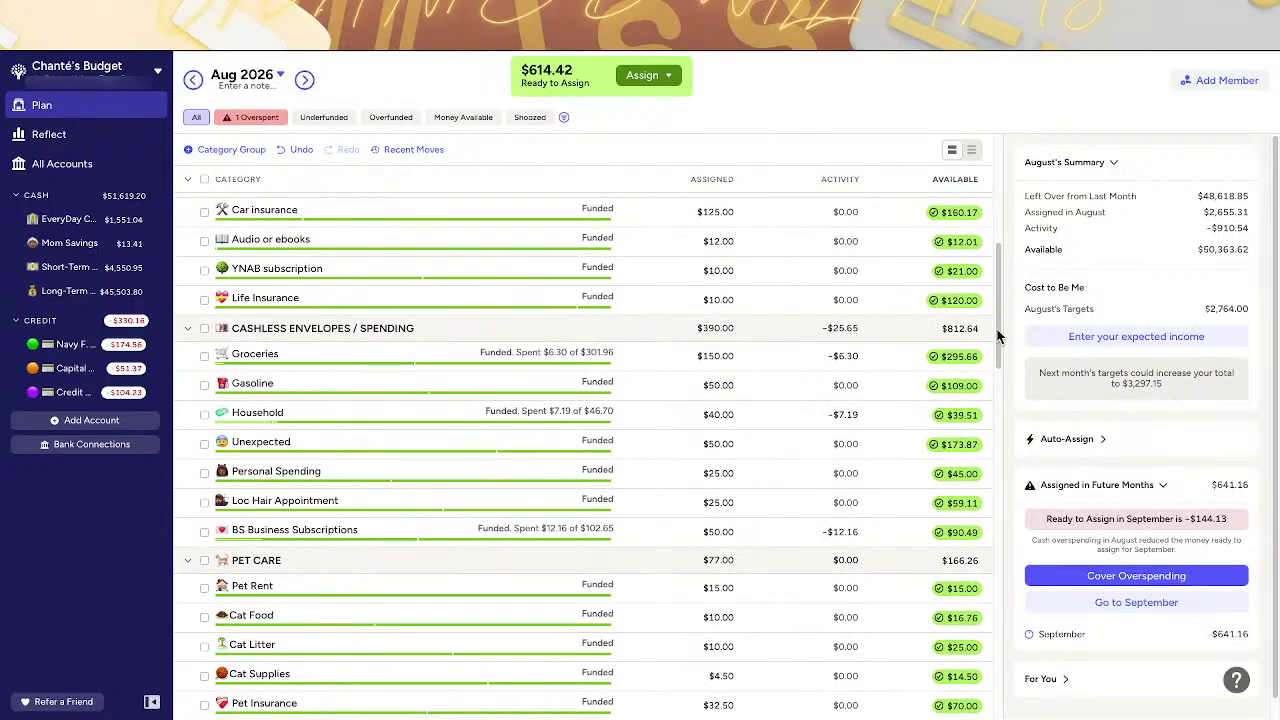
scroll(960, 491, up, 4)
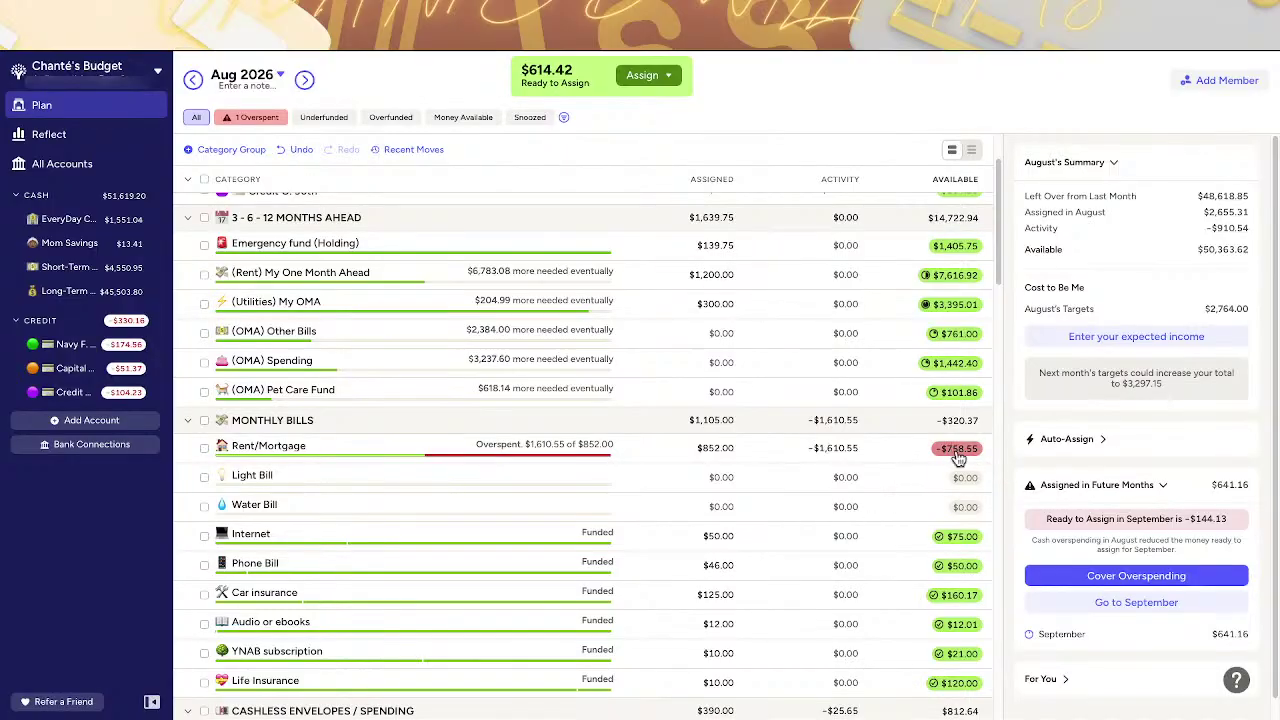
mouse_move(958, 457)
mouse_move(960, 458)
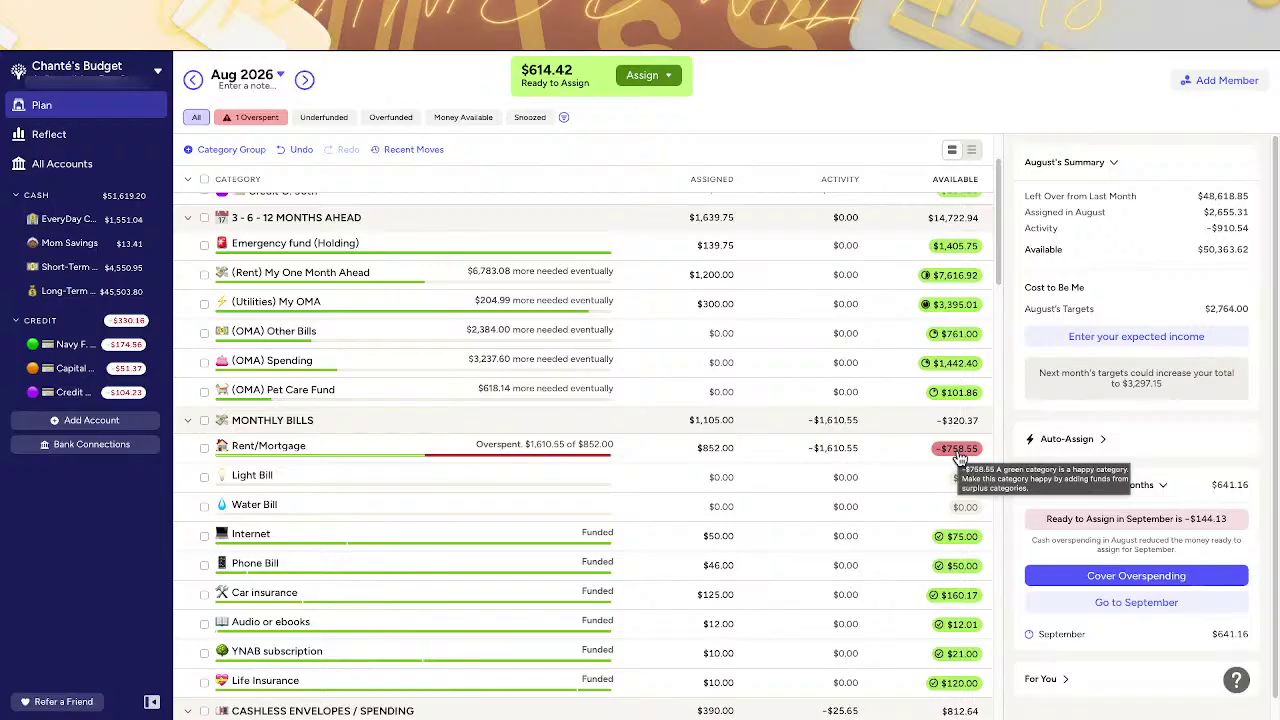
scroll(955, 475, down, 10)
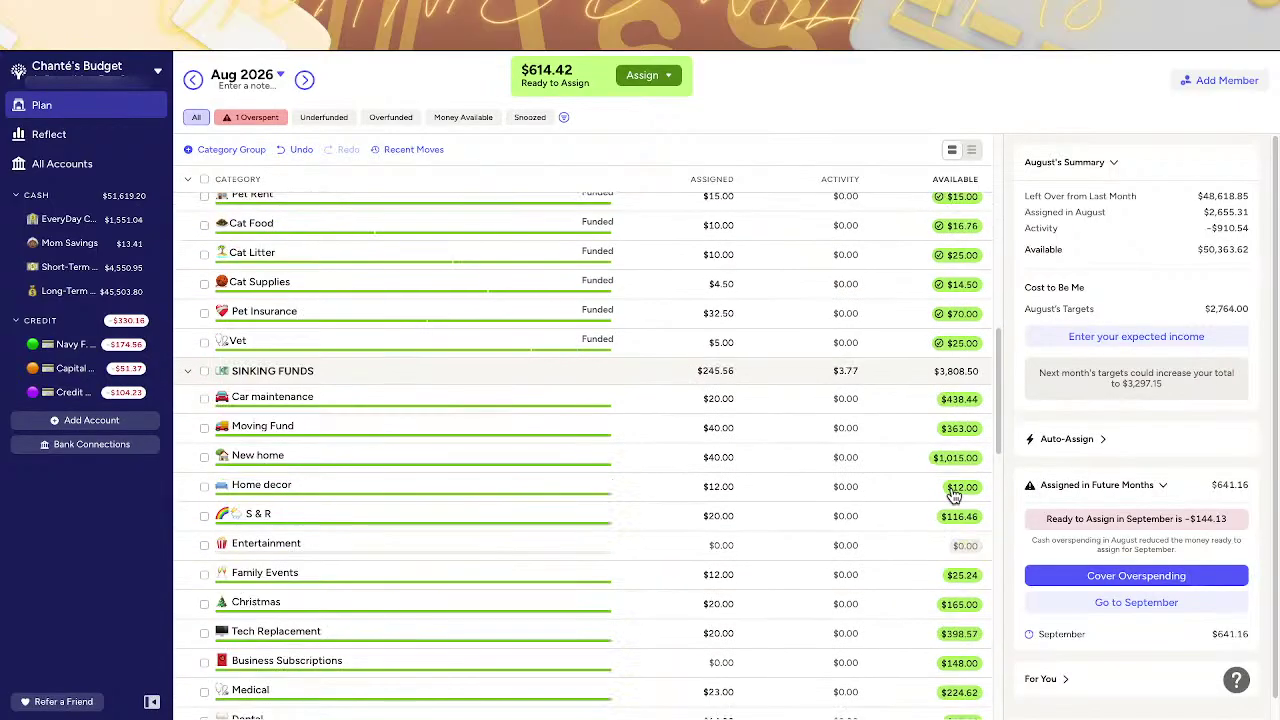
scroll(955, 495, down, 5)
scroll(955, 495, up, 3)
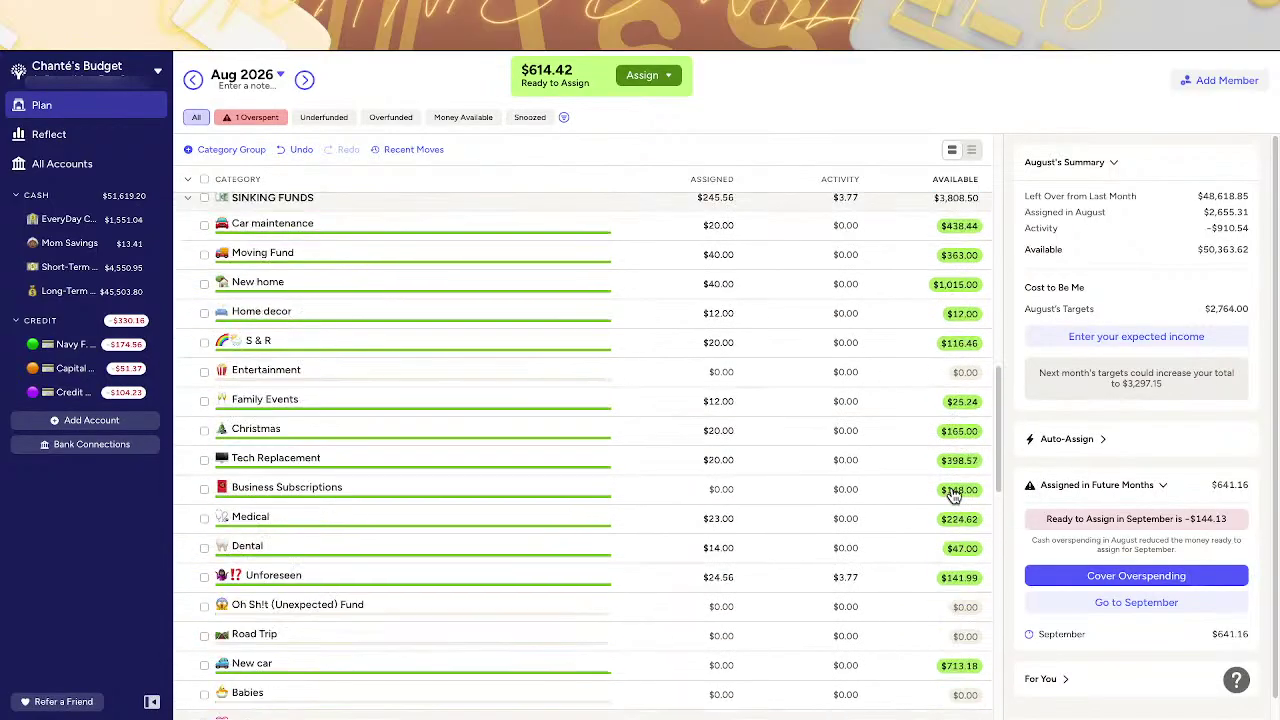
scroll(953, 495, up, 10)
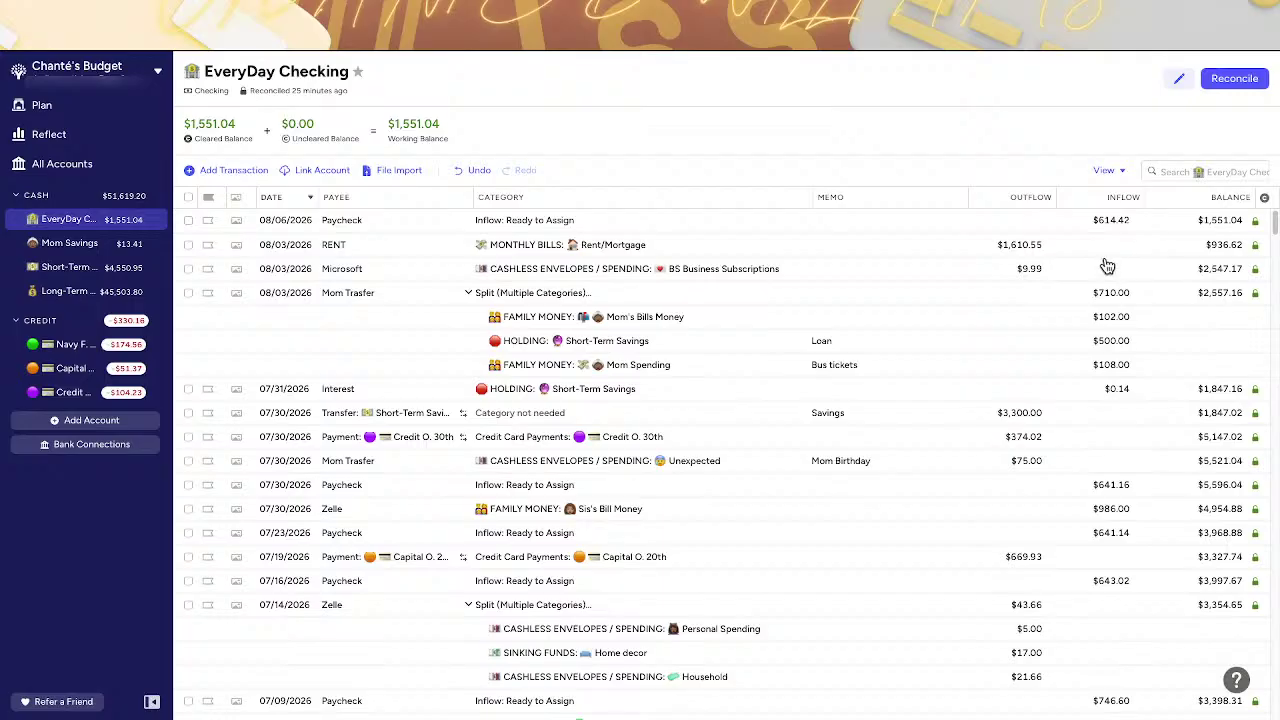
- Turn the 08/03/2026 RENT transaction in EveryDay Checking into a multi-category split and clear its main payee
click(920, 261)
click(920, 246)
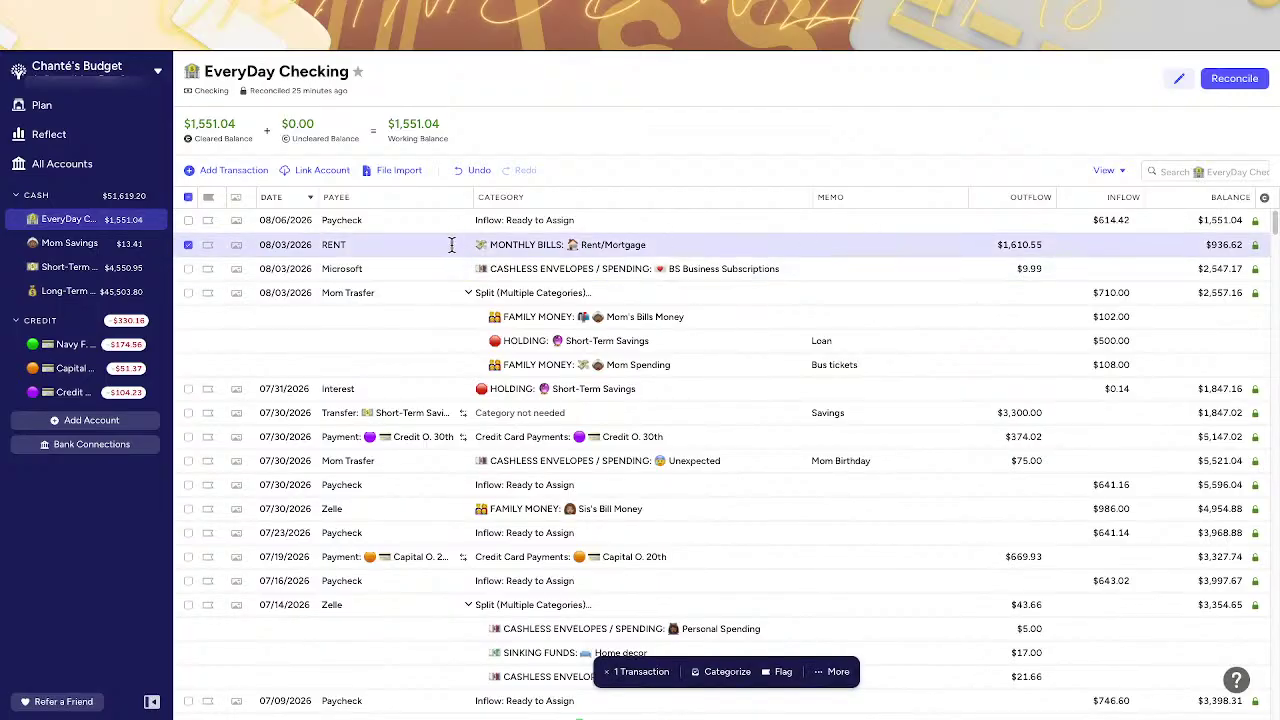
click(643, 248)
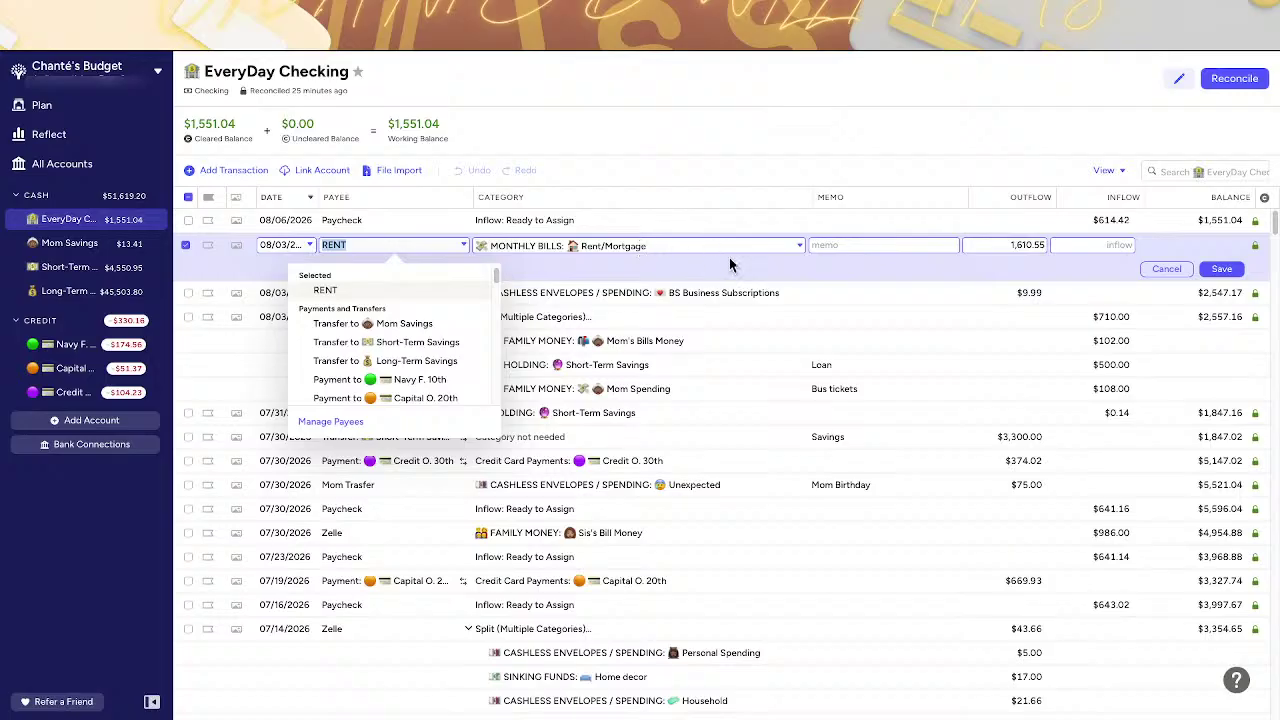
click(779, 250)
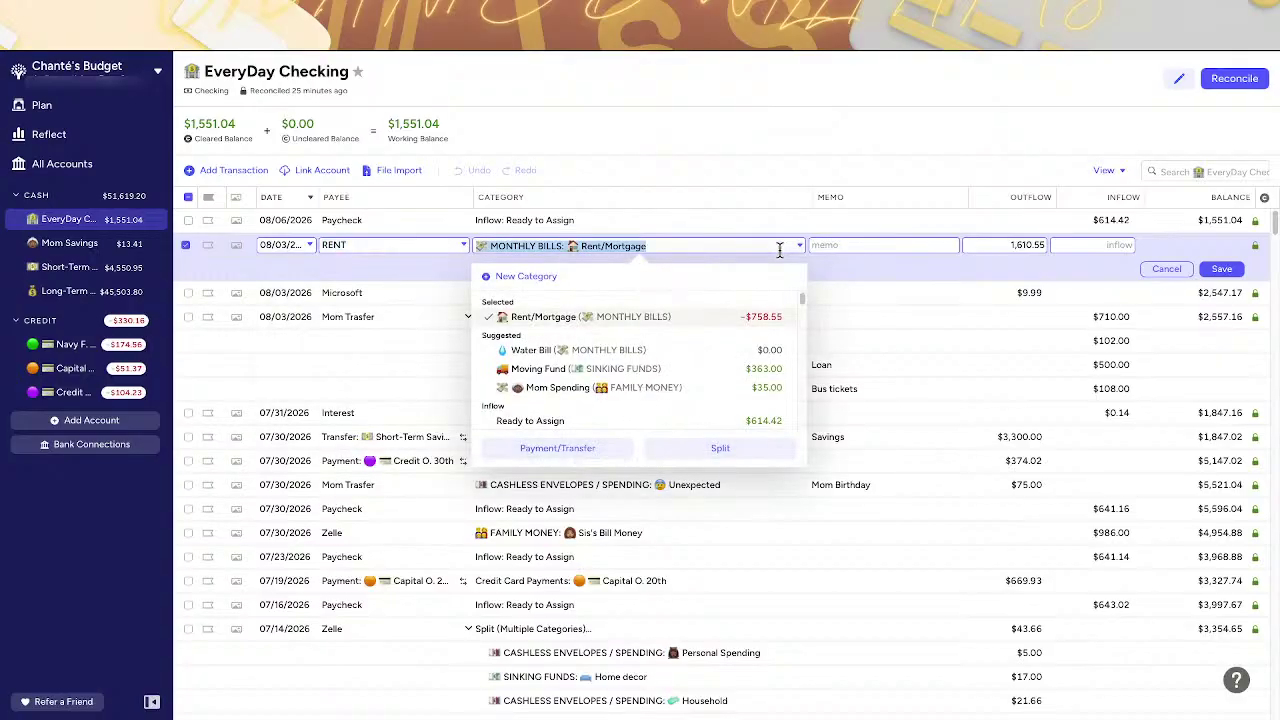
click(717, 449)
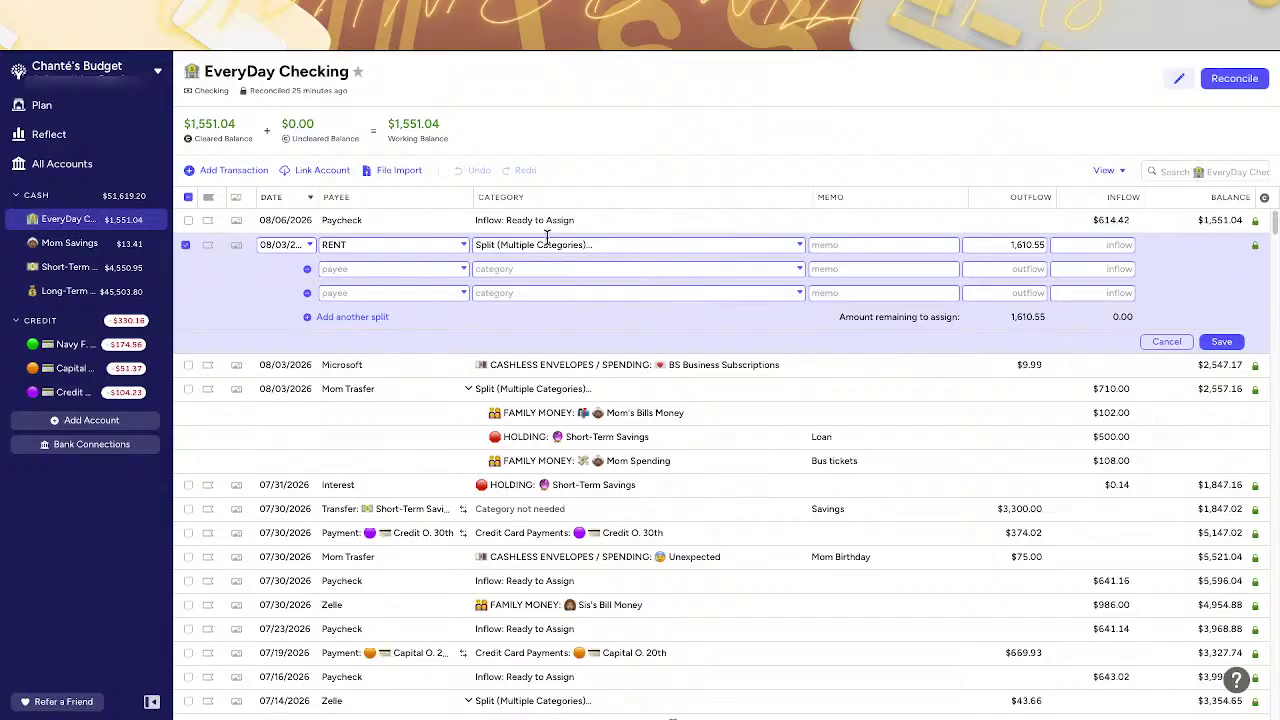
click(362, 246)
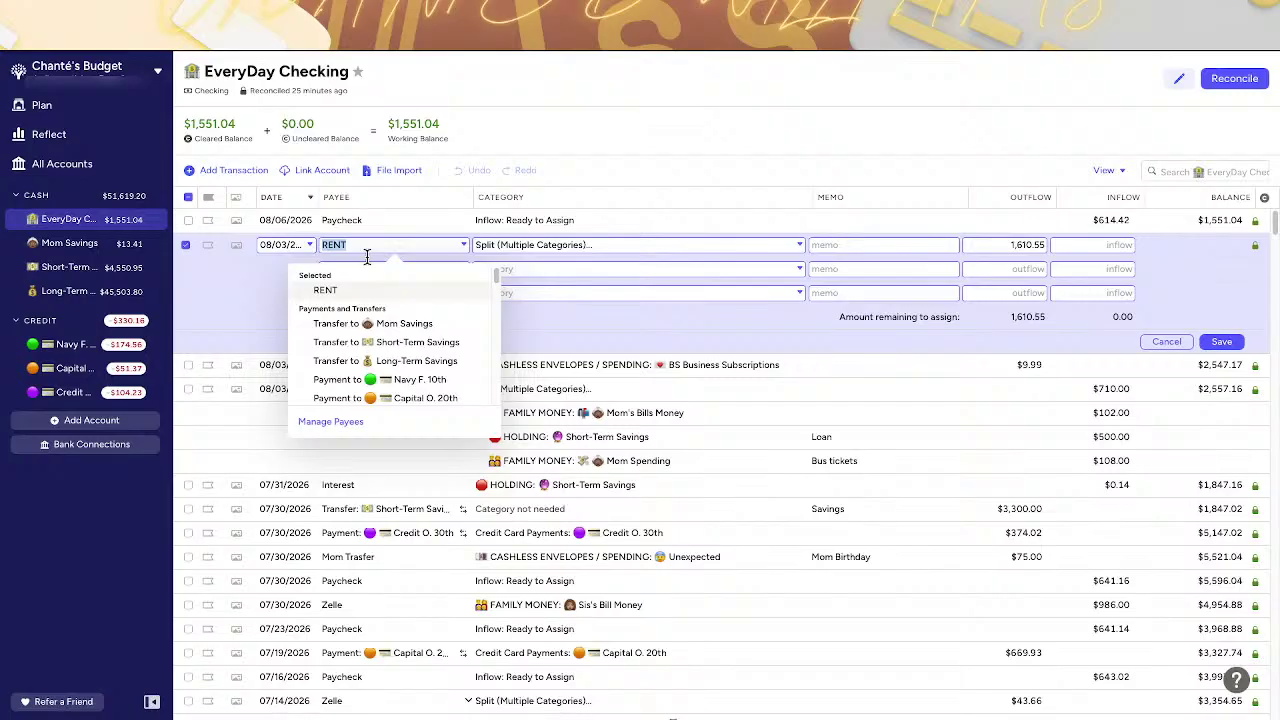
key(BackSpace)
click(260, 265)
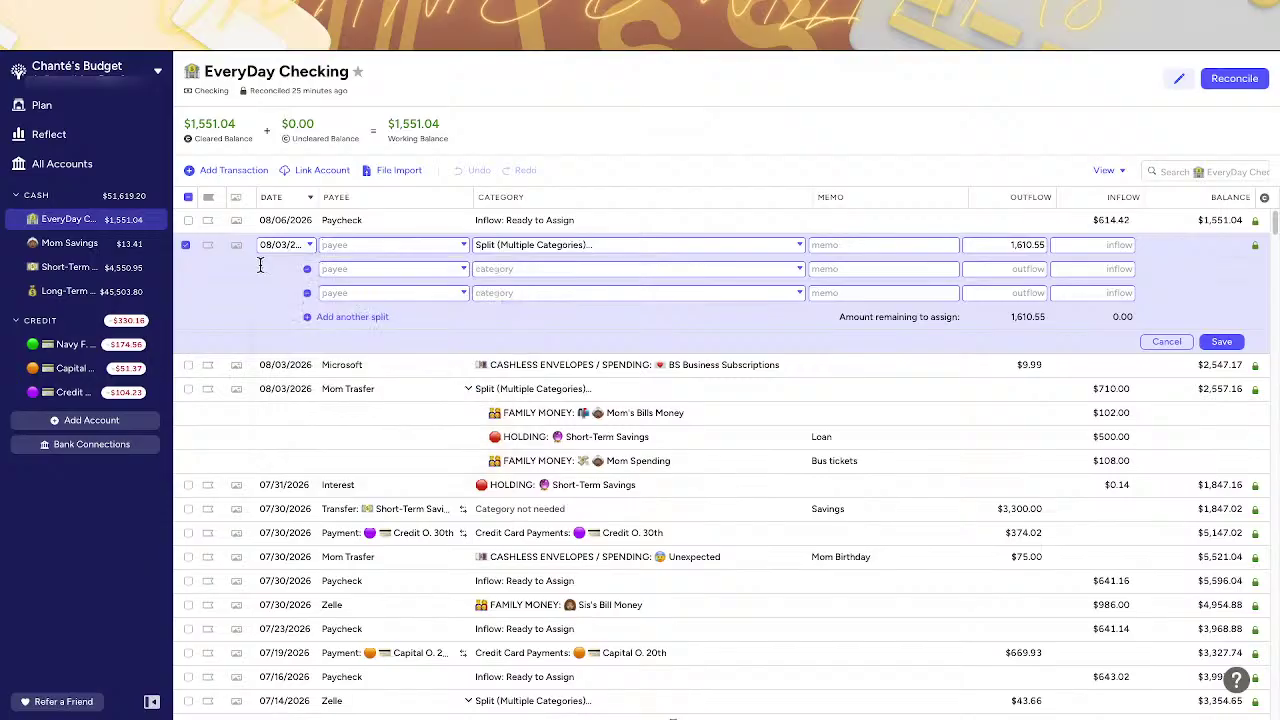
- Assign the saved payee RENT and the Monthly Bills category Rent/Mortgage to the first split line
click(377, 274)
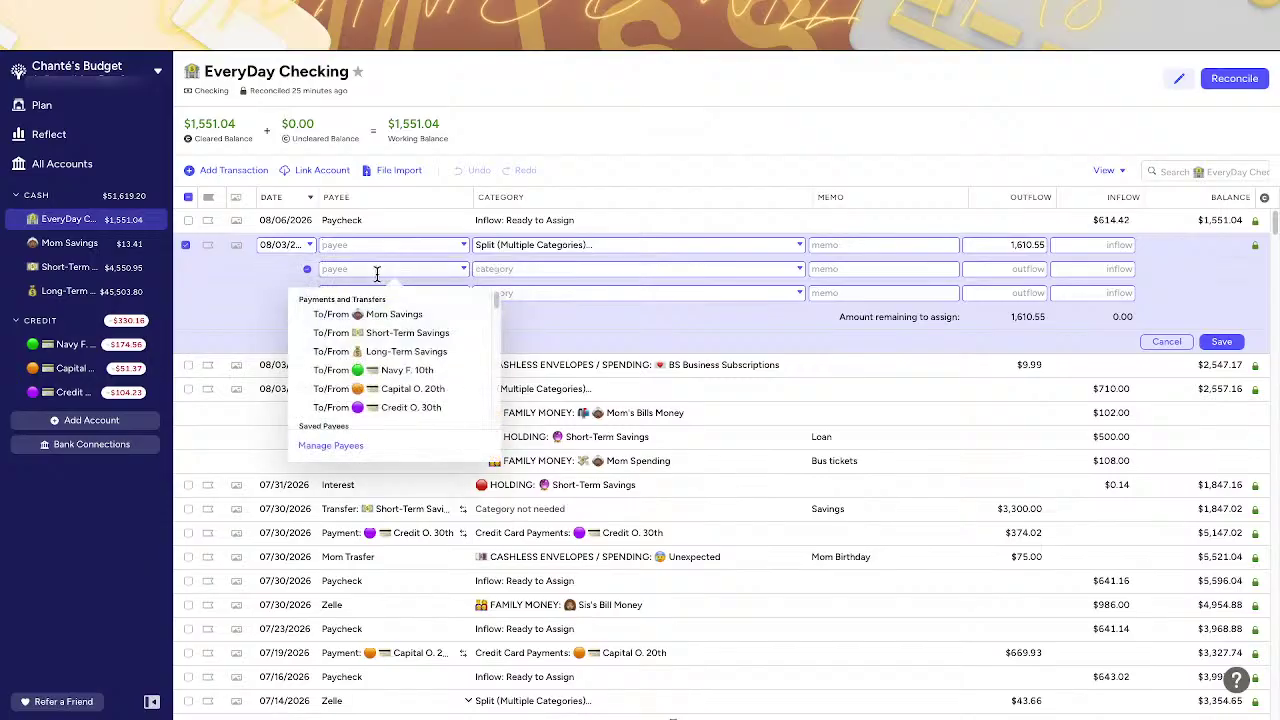
text(rent)
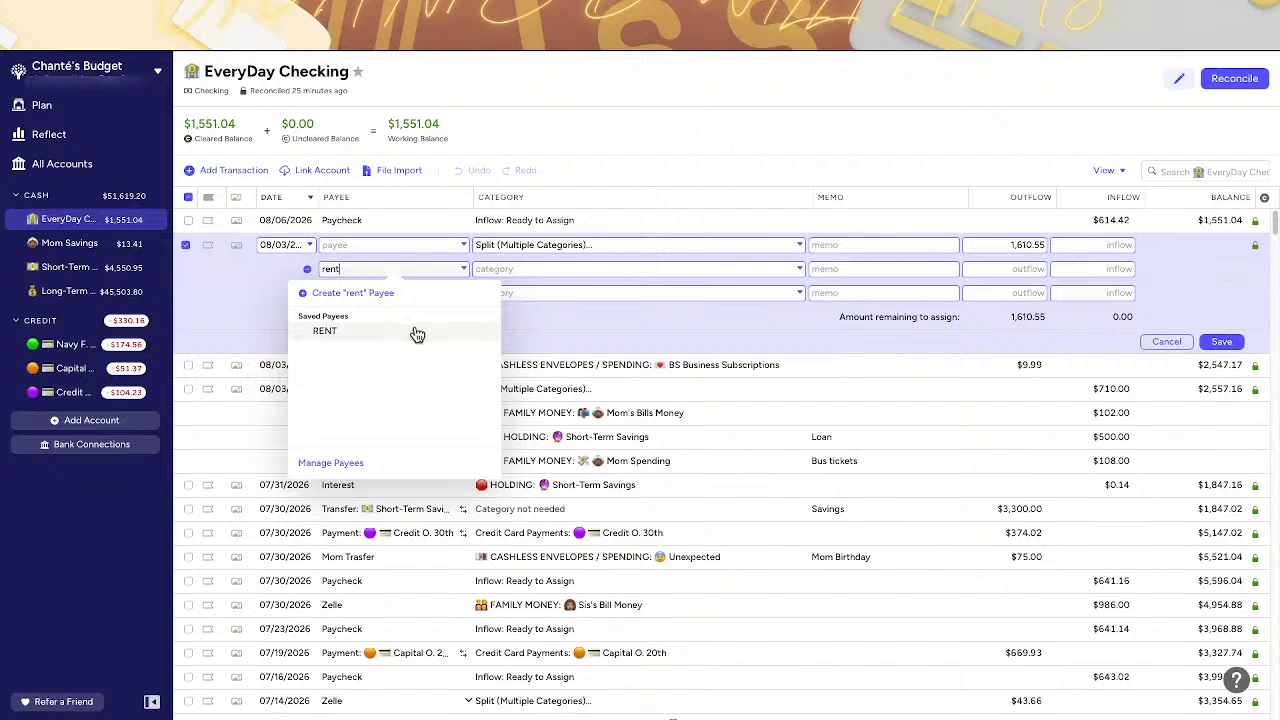
key(ctrl+a)
key(Tab)
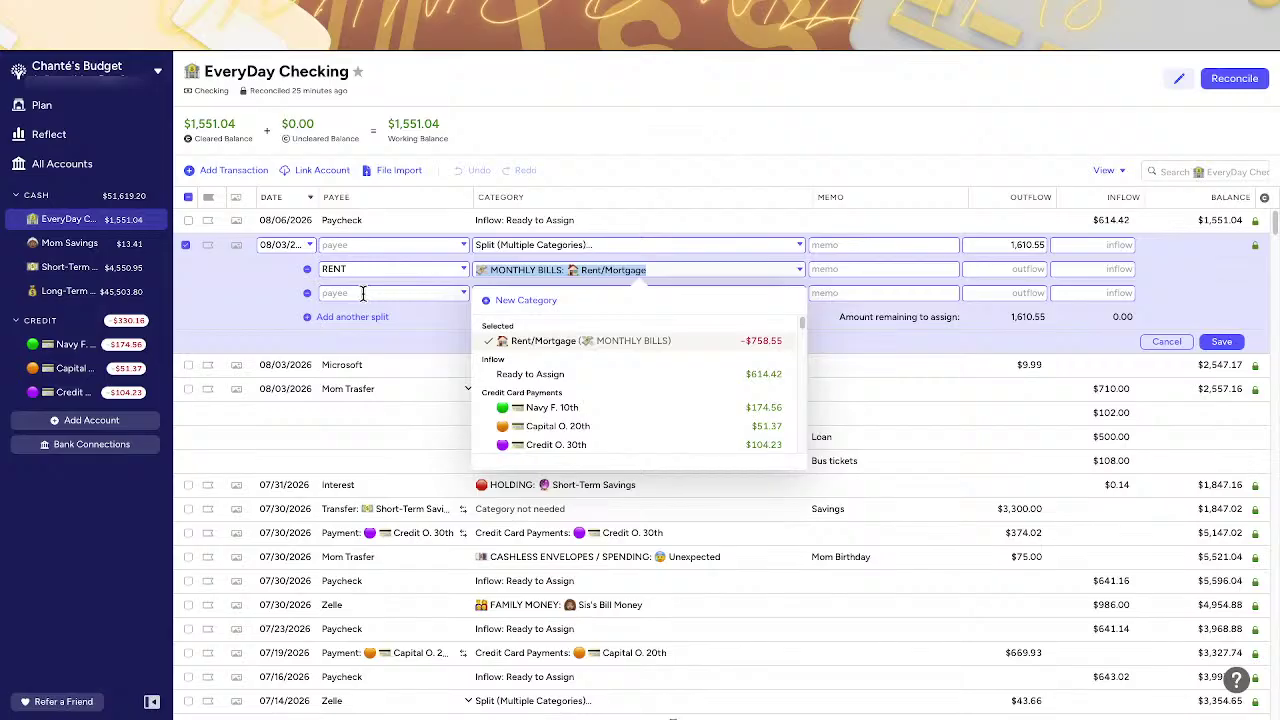
- Assign the saved payee Water Bill and the Monthly Bills category Water Bill to the second split line
click(363, 293)
text(wat)
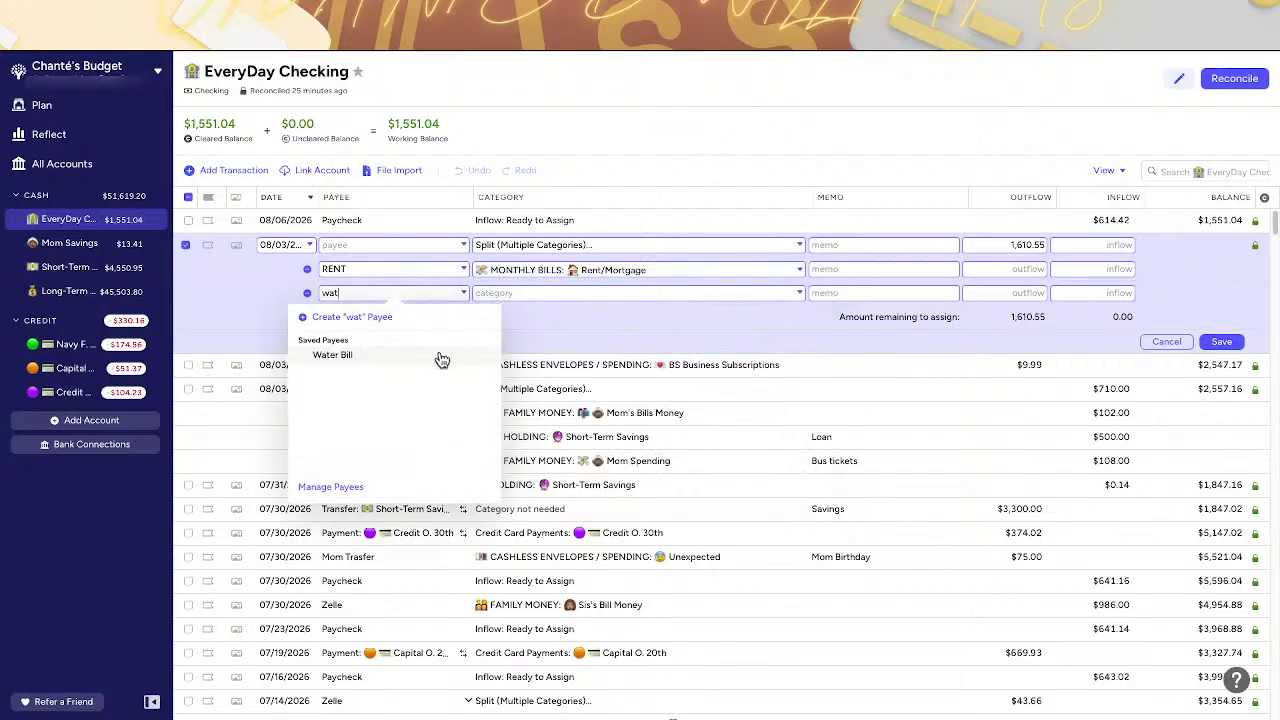
key(ctrl+a)
key(Tab)
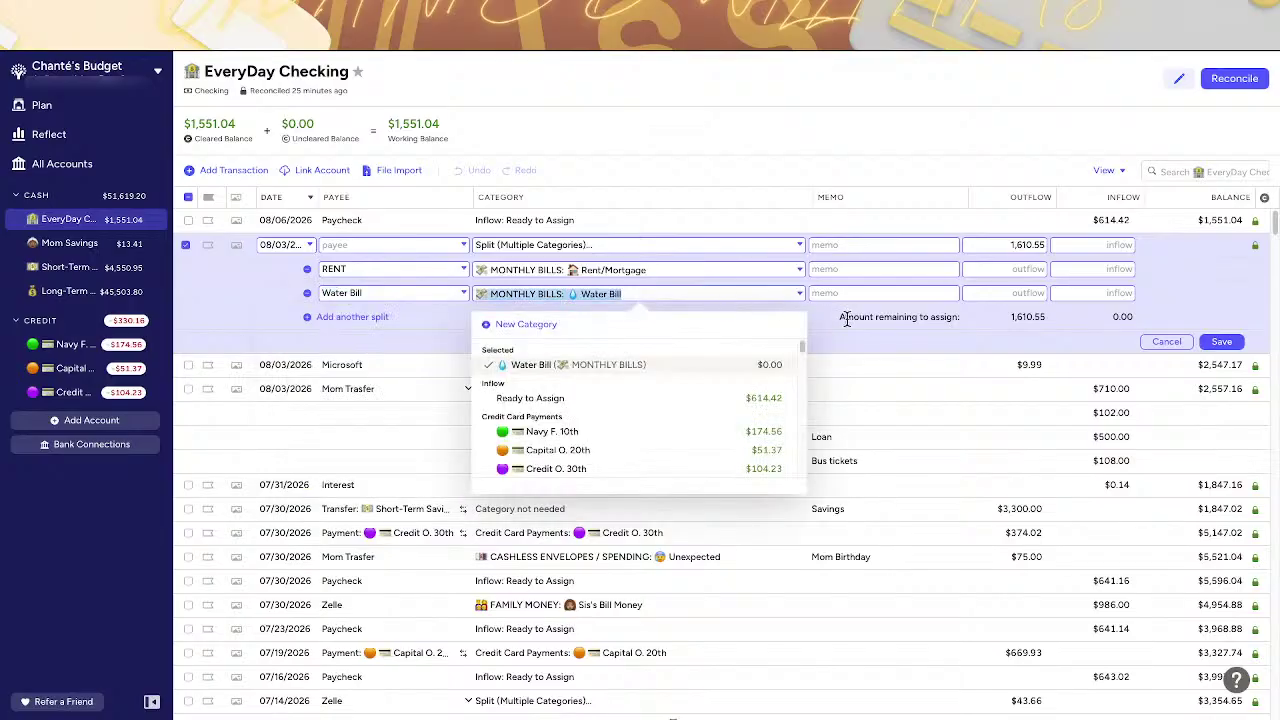
- Set the split outflows to 123.55 for Water Bill and 1,487.00 for RENT
click(1013, 293)
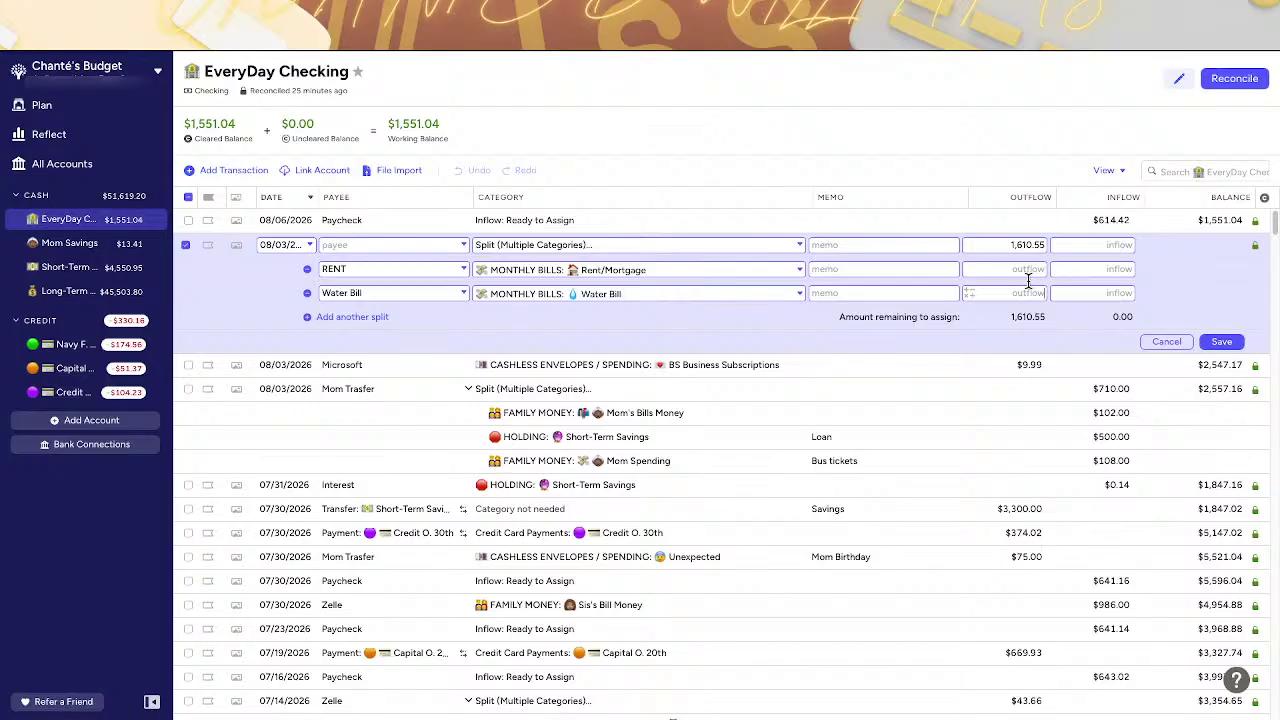
text(123.55)
click(1023, 268)
text(1487)
click(752, 343)
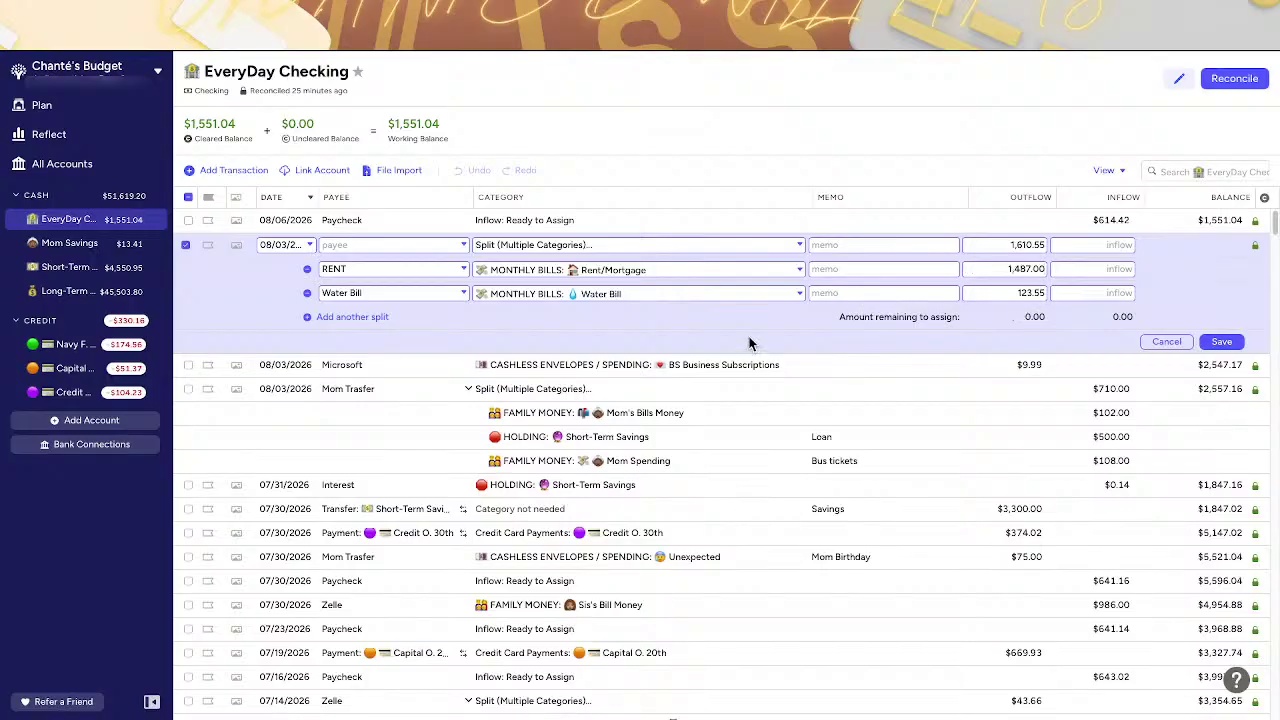
- Save the split despite the transaction being reconciled, and reconcile EveryDay Checking again
click(1221, 344)
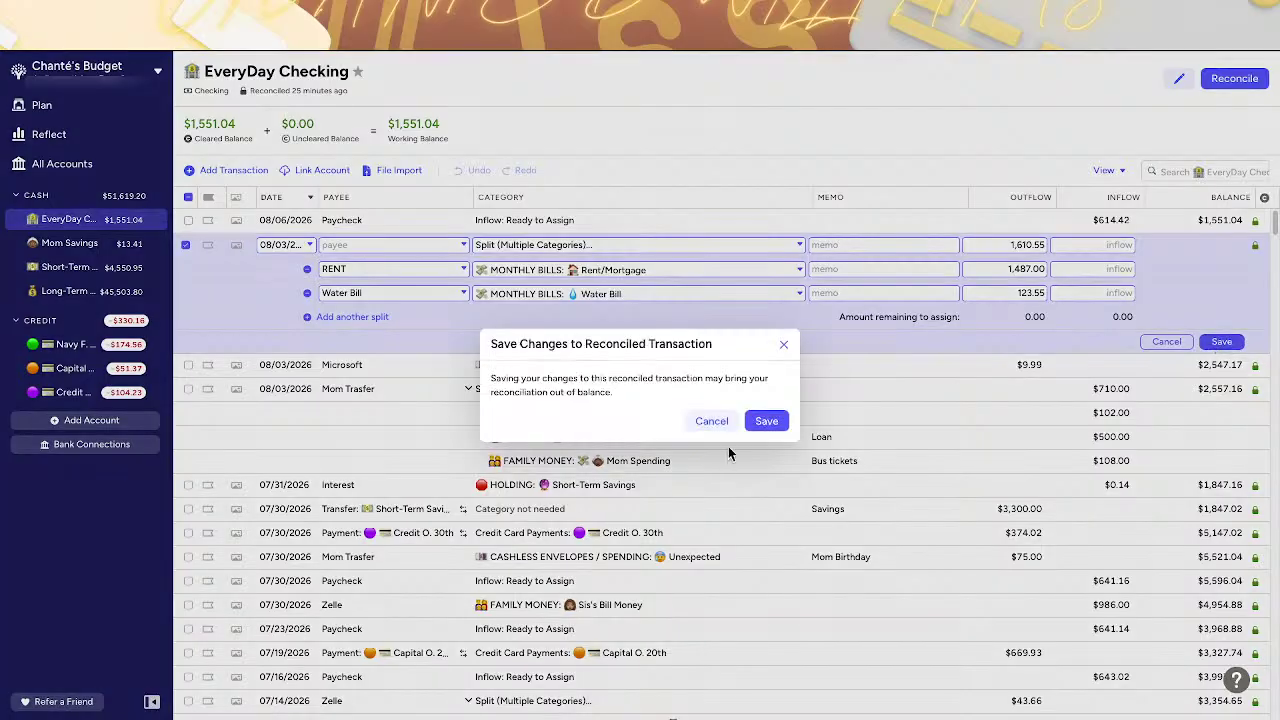
click(779, 427)
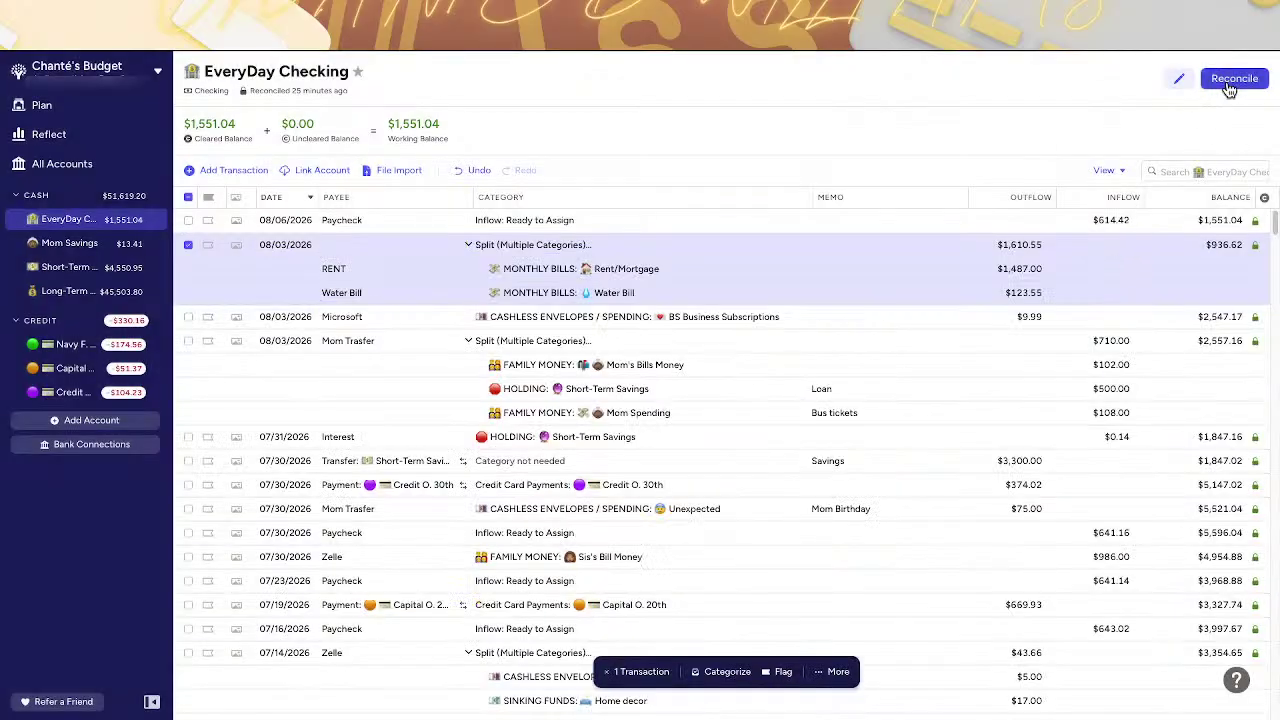
click(1229, 86)
click(1240, 204)
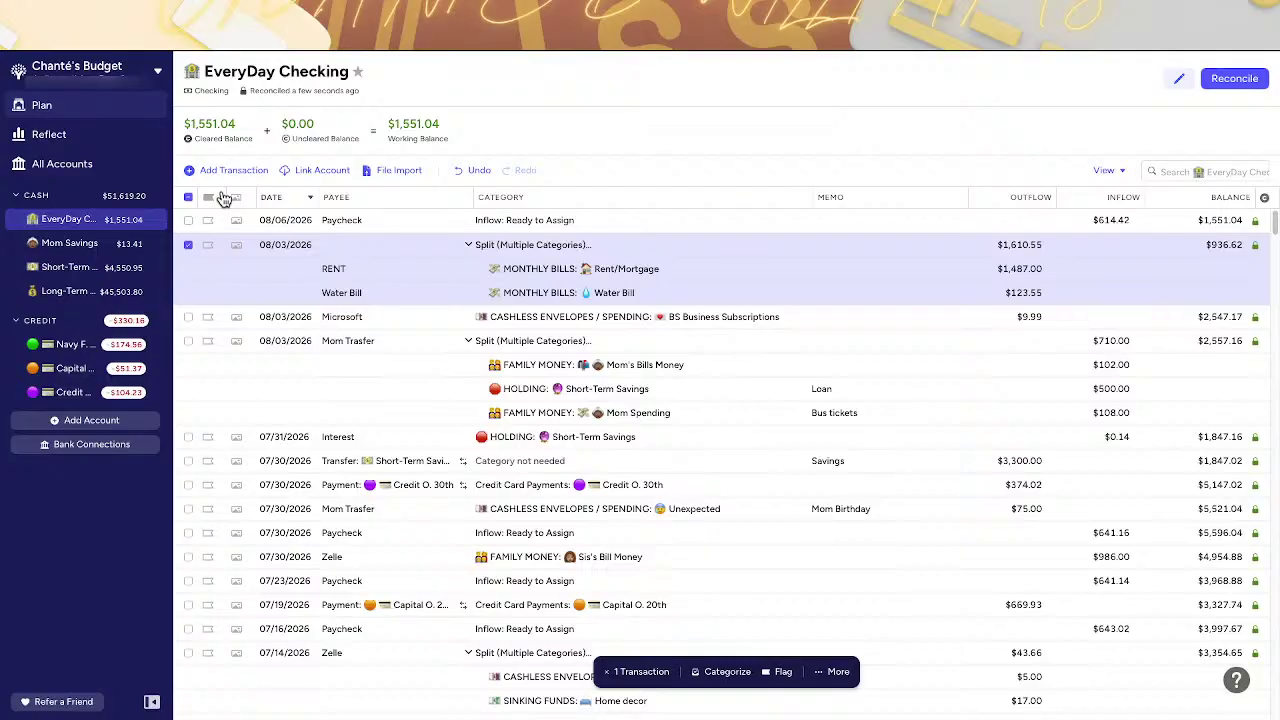
- Return to the August 2026 plan and check the available amounts of Rent/Mortgage and Water Bill in Monthly Bills
key(alt+Left)
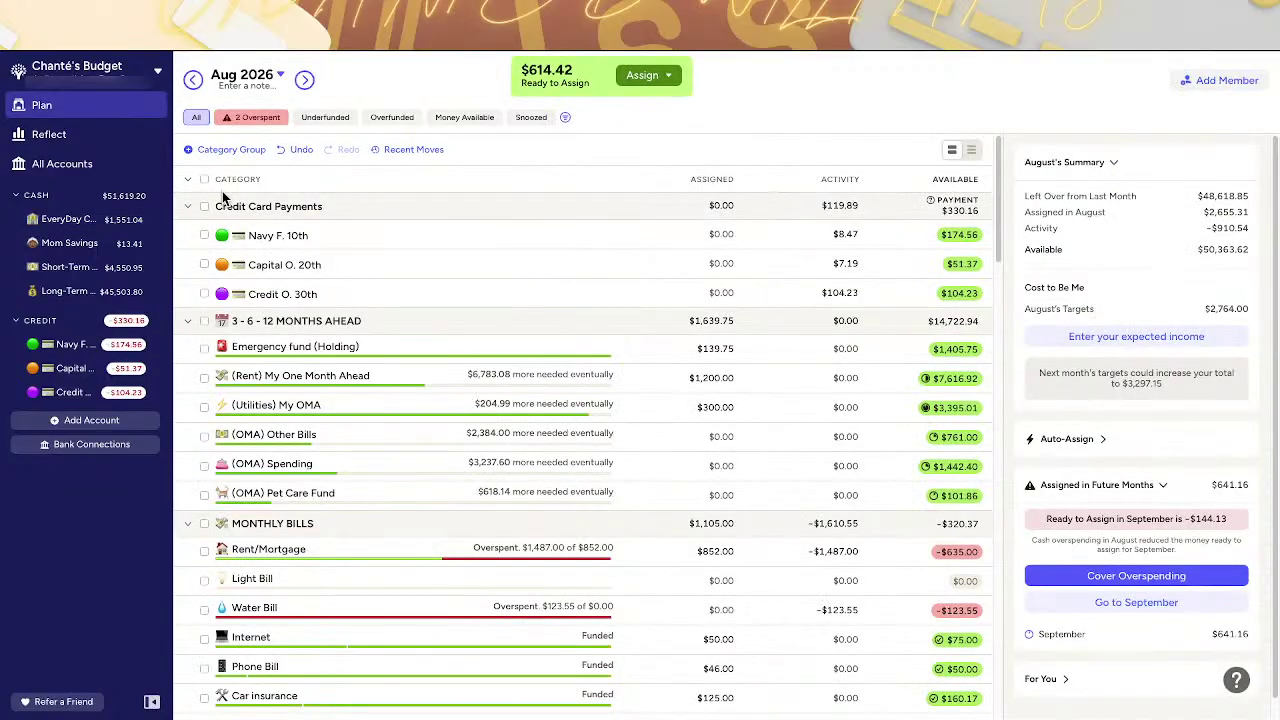
scroll(600, 412, down, 2)
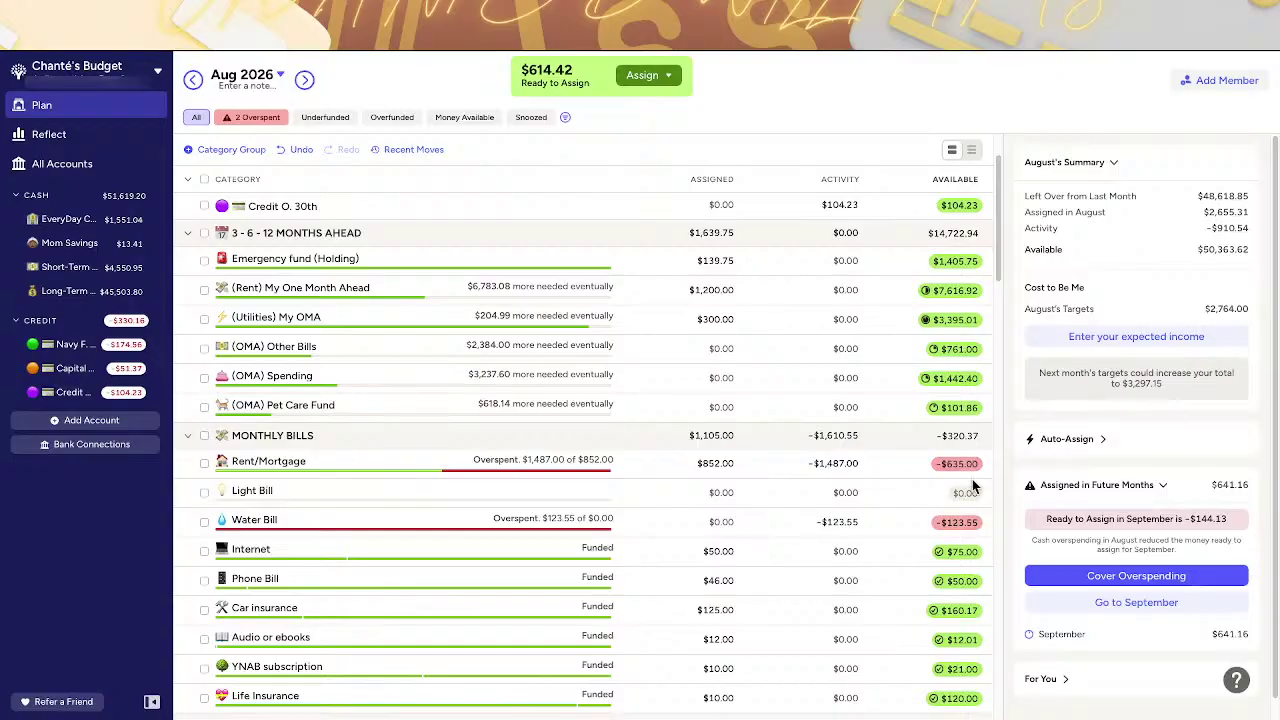
mouse_move(973, 471)
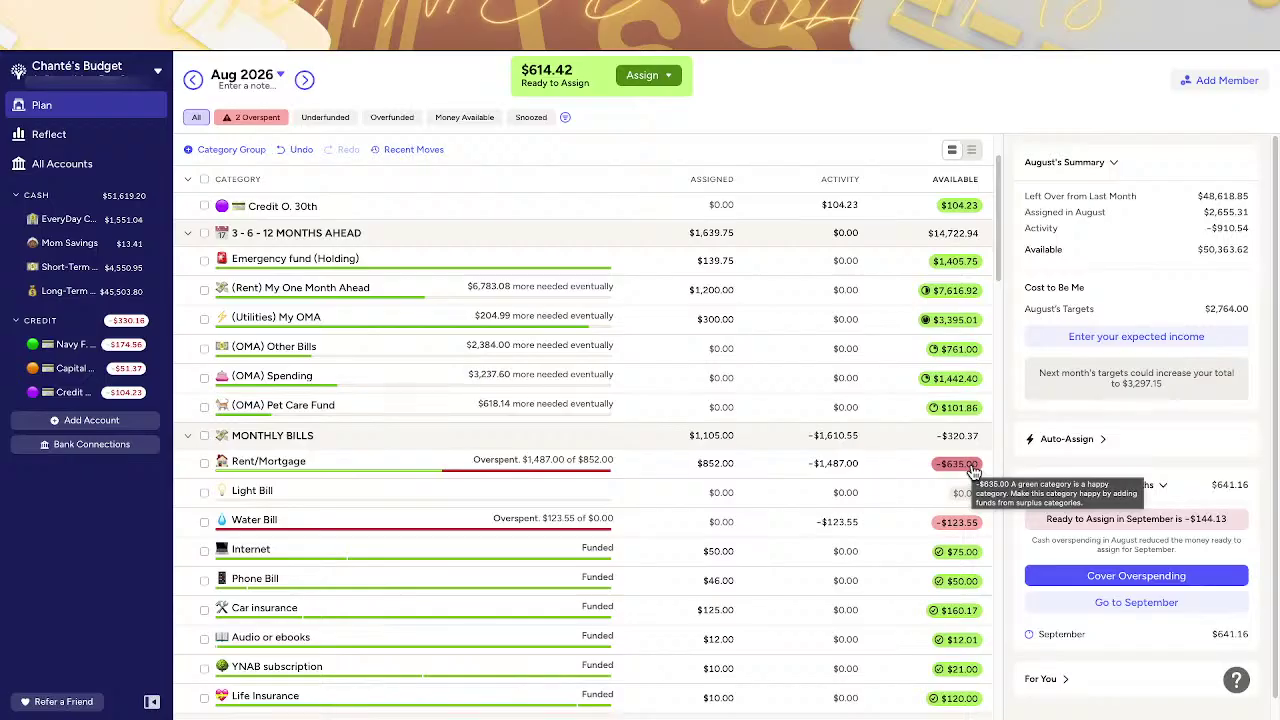
scroll(973, 471, down, 1)
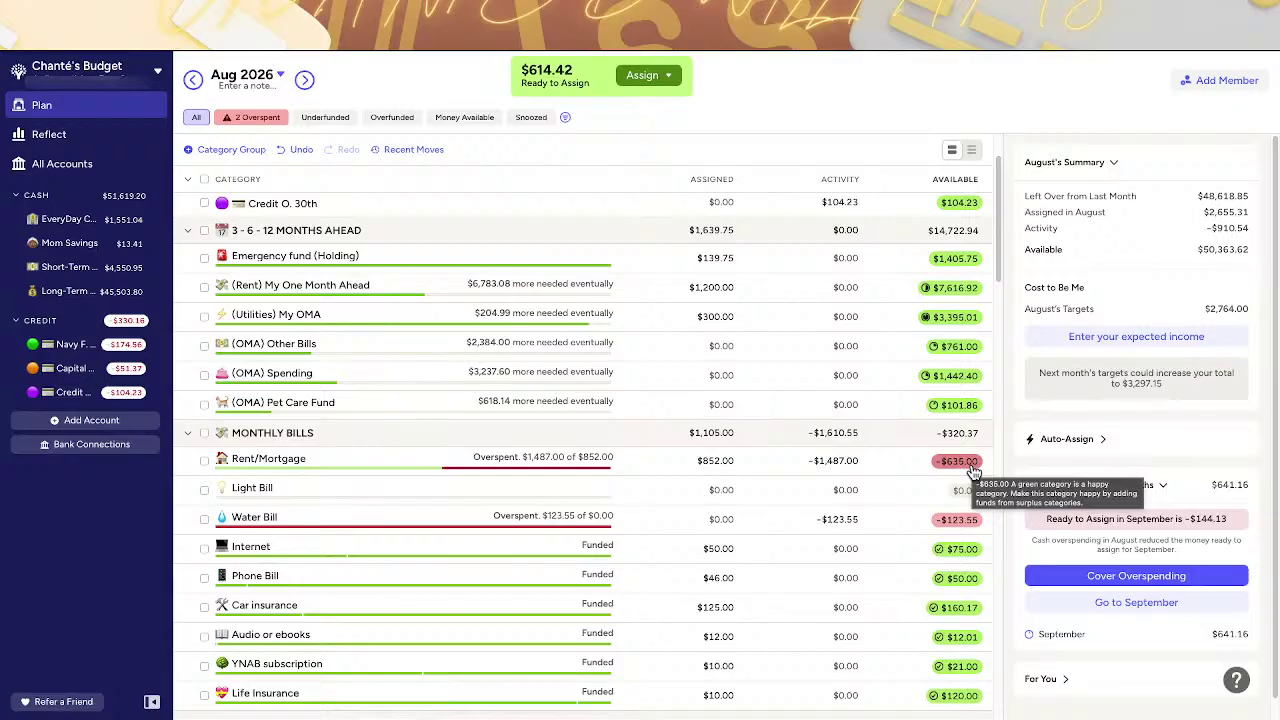
scroll(970, 480, down, 3)
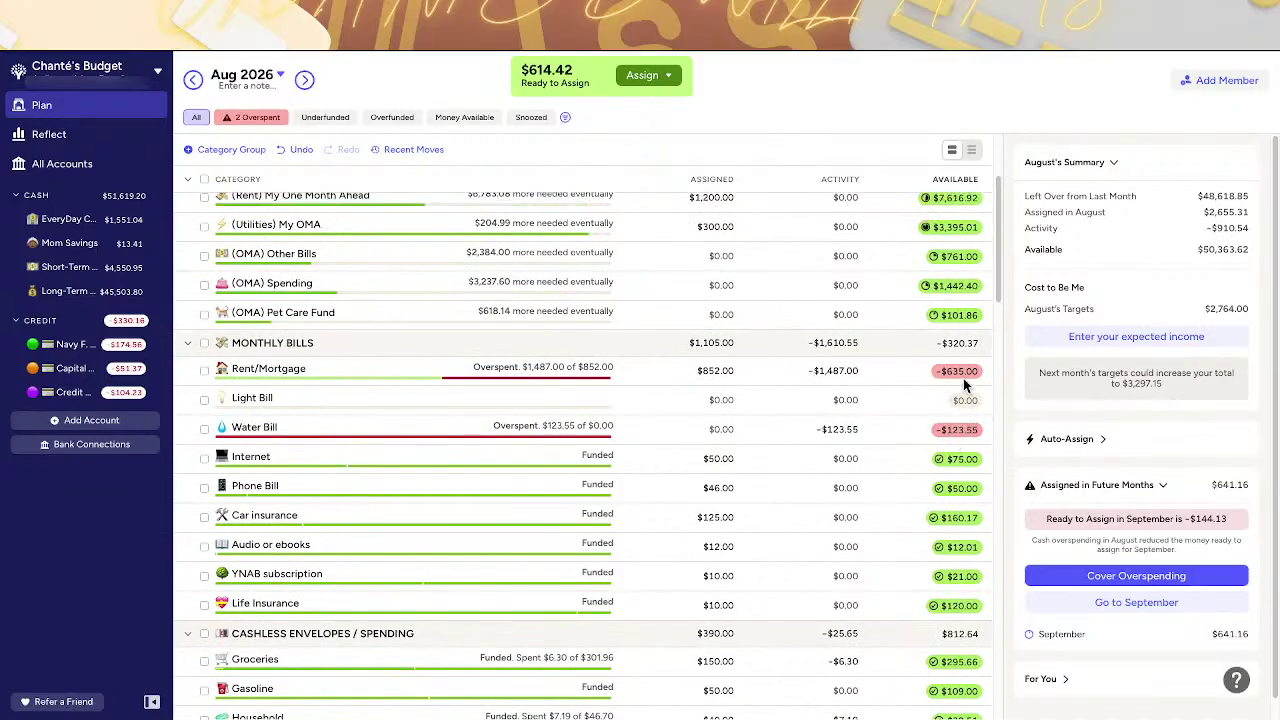
click(948, 431)
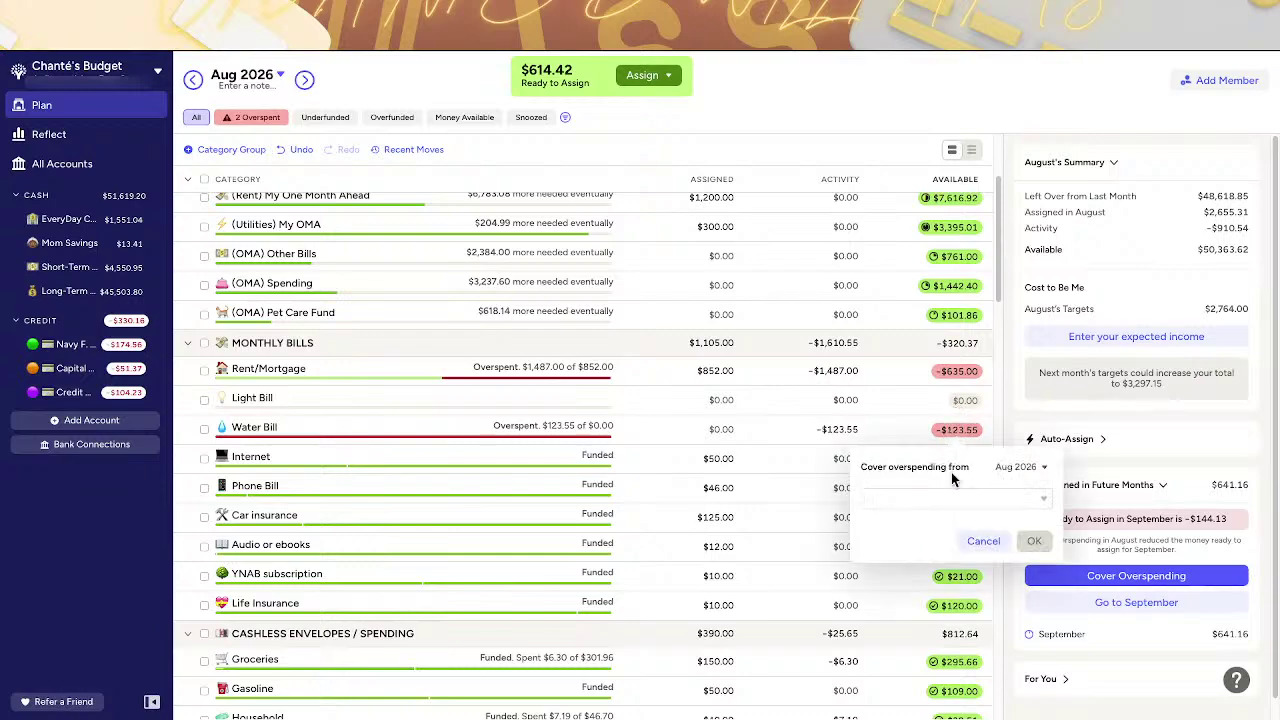
click(867, 441)
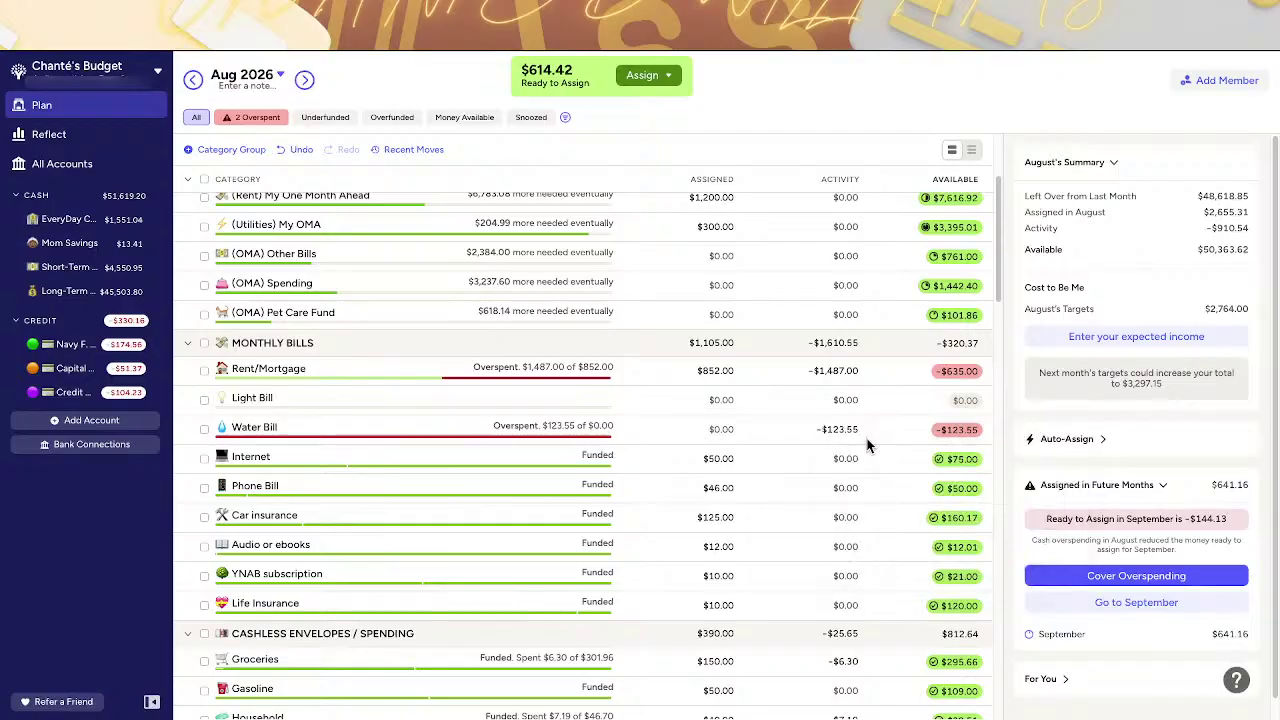
- Move $62.00 from Sis's Bill Money in Family Money to the Water Bill category in Monthly Bills
scroll(867, 444, down, 15)
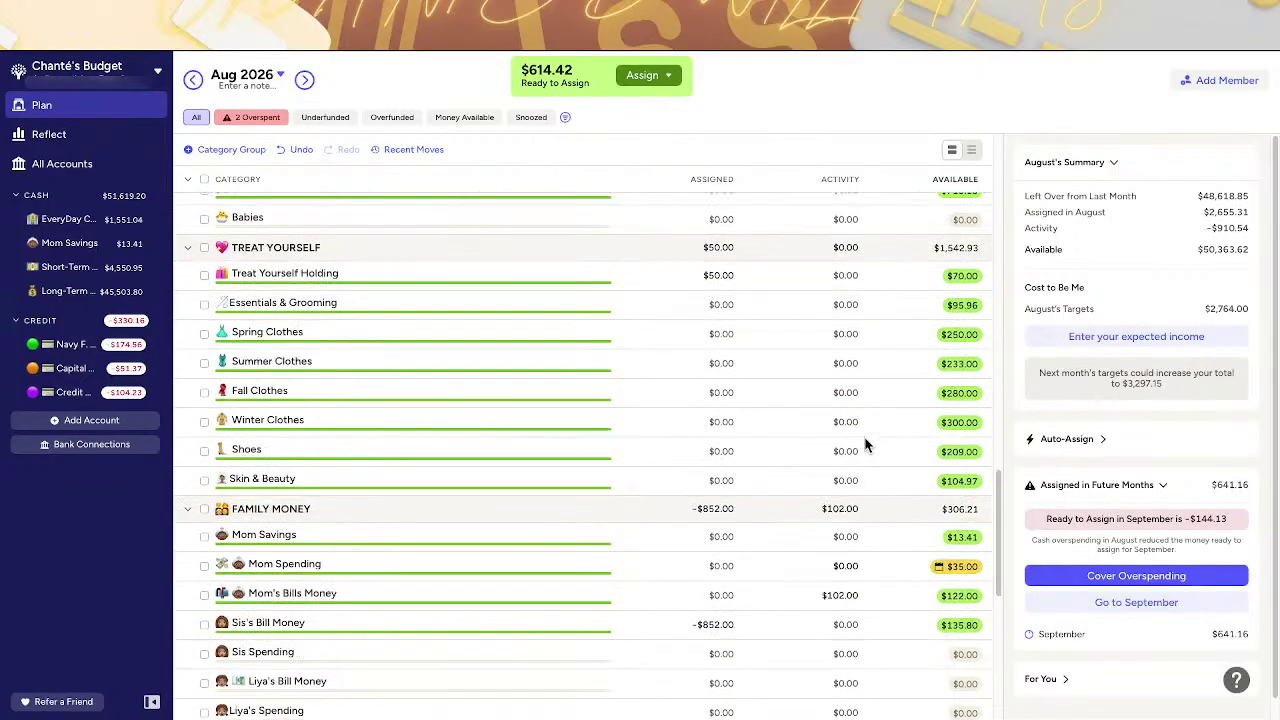
scroll(867, 444, up, 2)
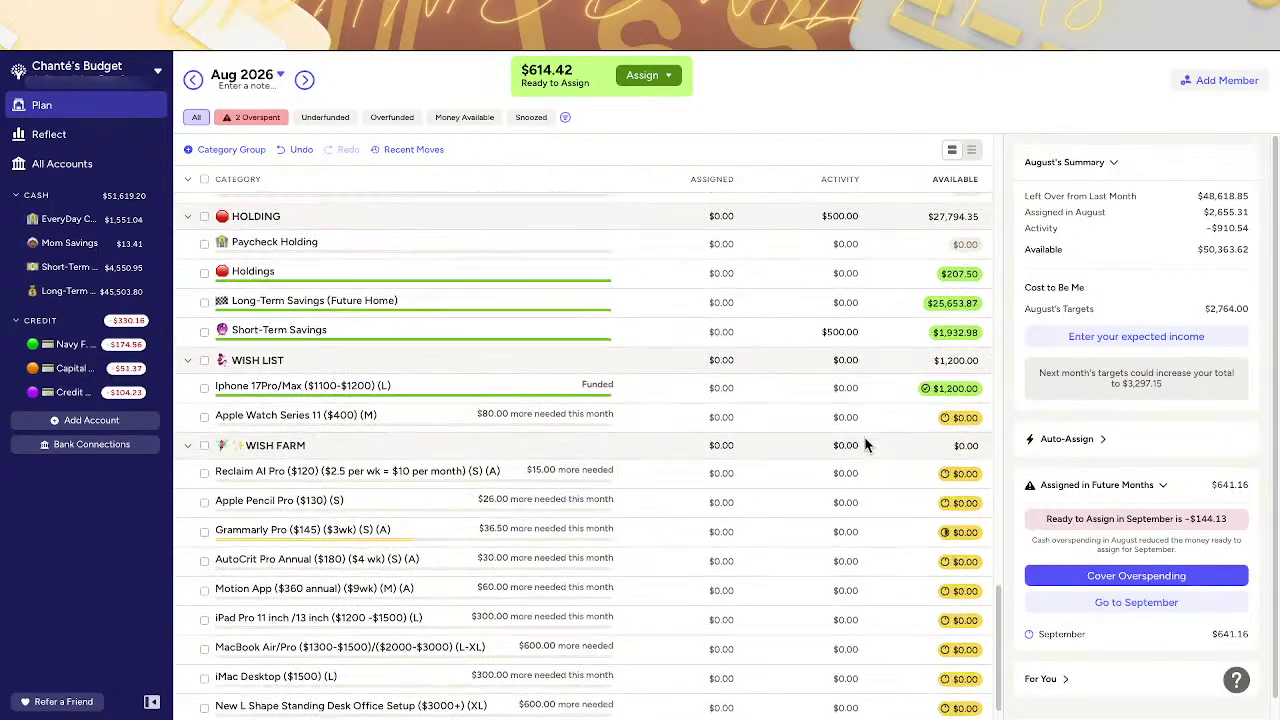
scroll(867, 444, up, 3)
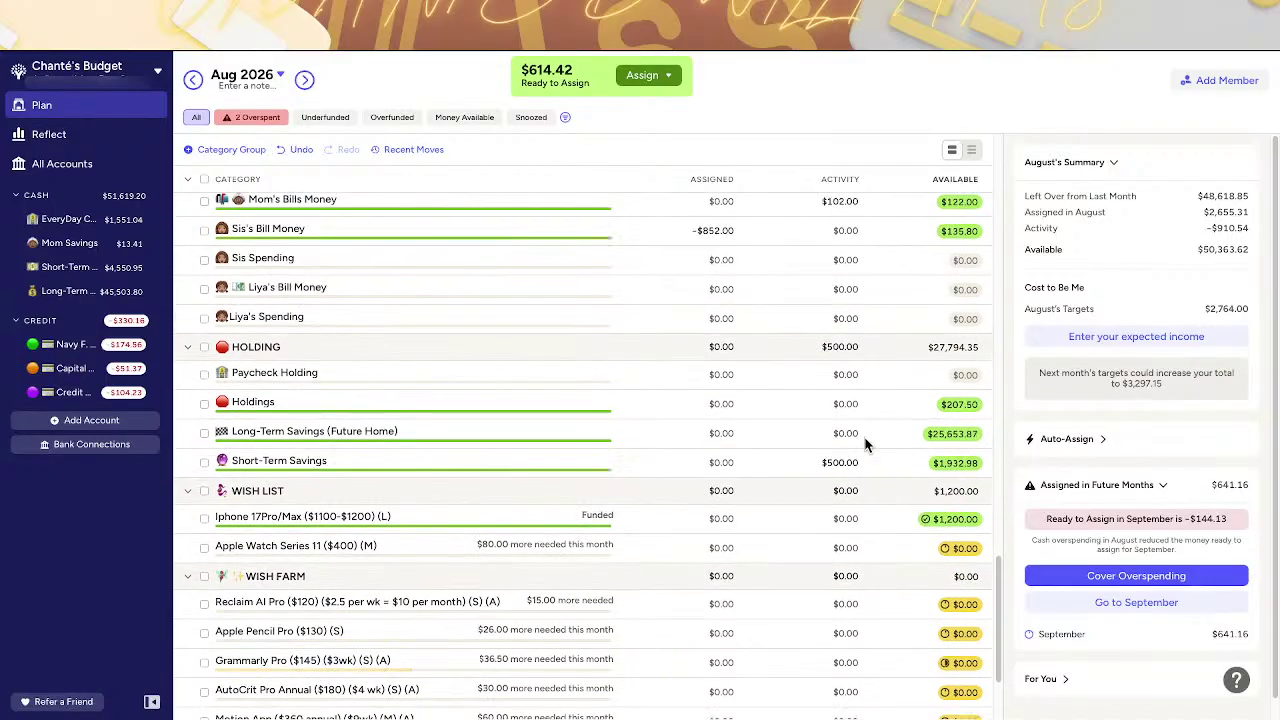
click(962, 231)
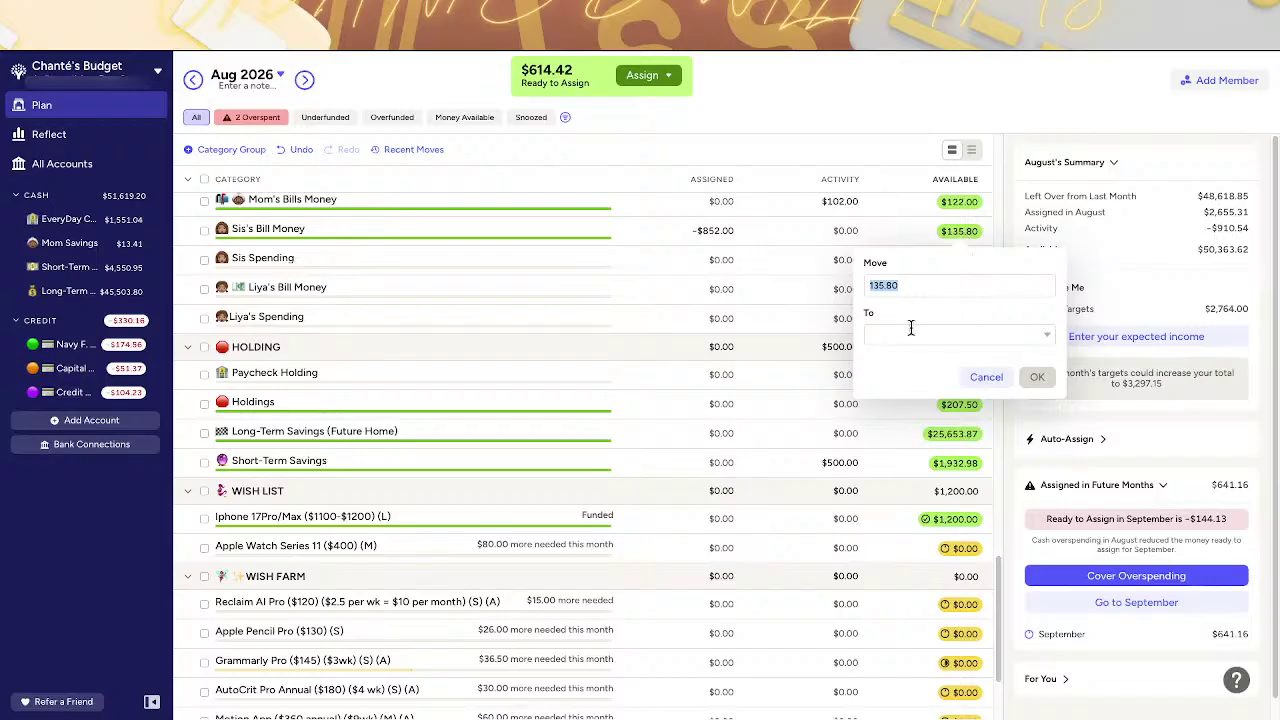
text(62)
click(949, 334)
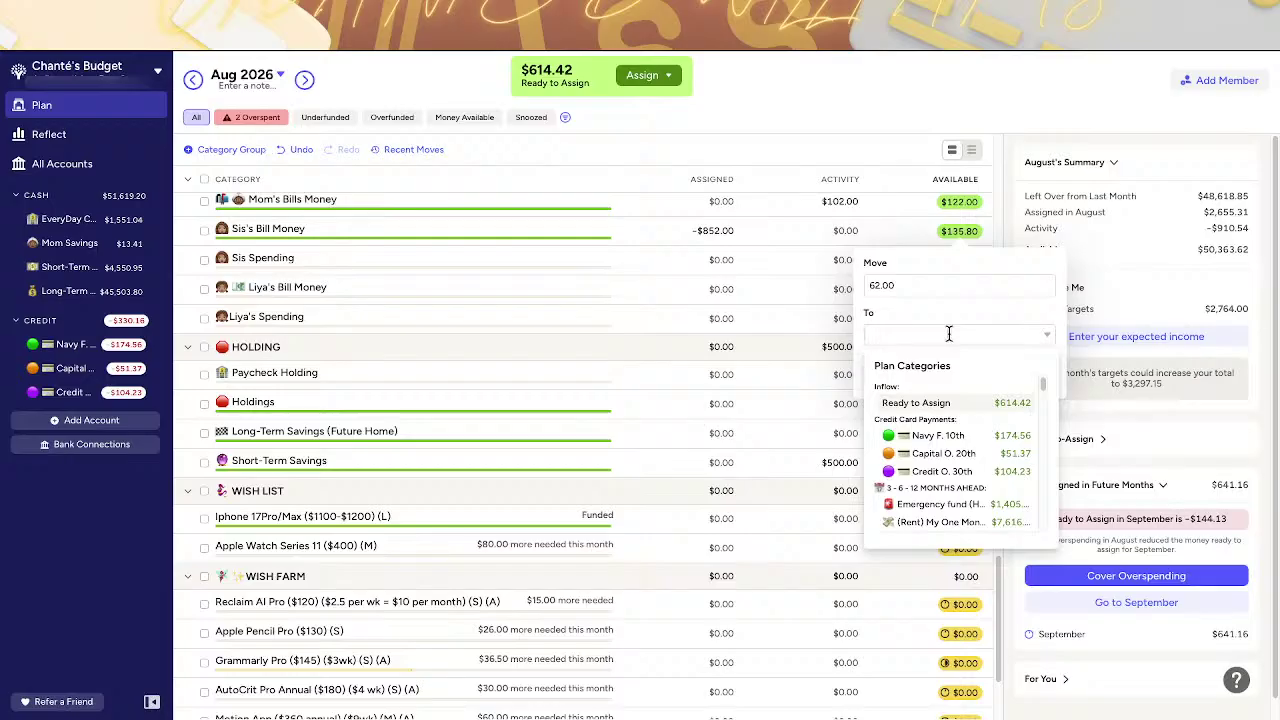
text(water)
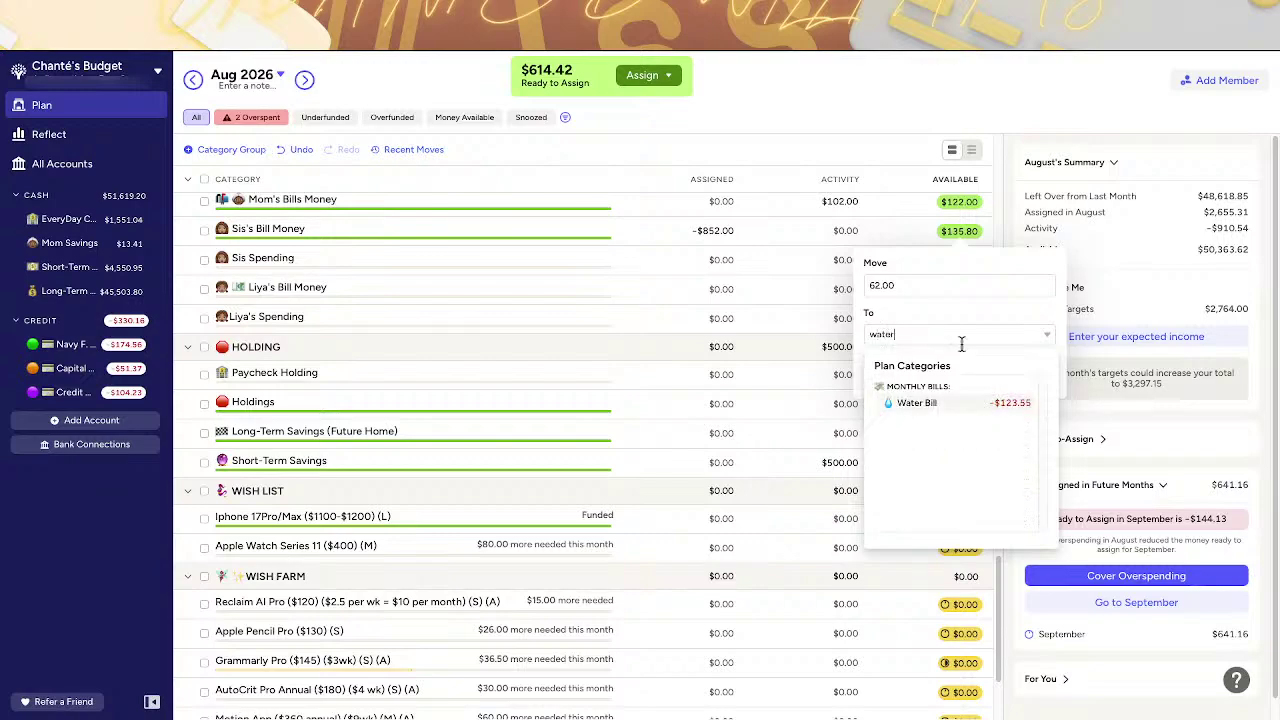
click(1012, 404)
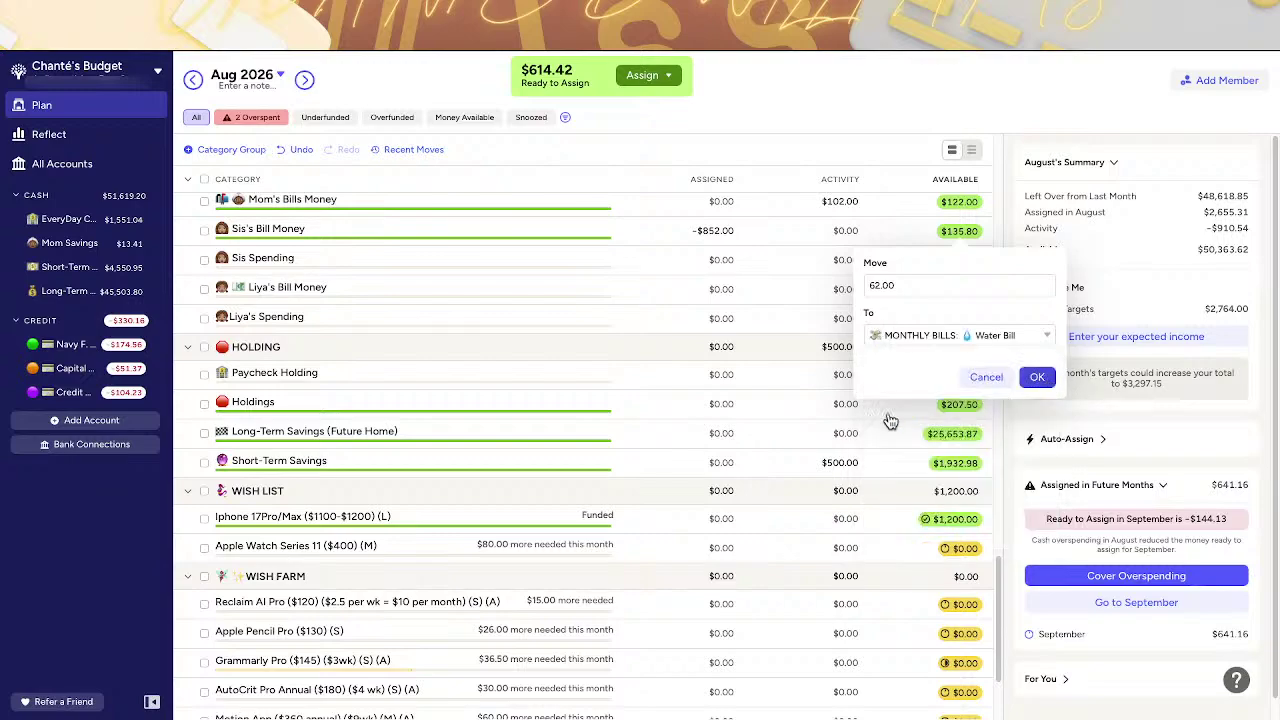
key(Return)
- Cover the rest of the Water Bill overspending from (Utilities) My OMA in the 3 - 6 - 12 Months Ahead group
scroll(790, 477, up, 8)
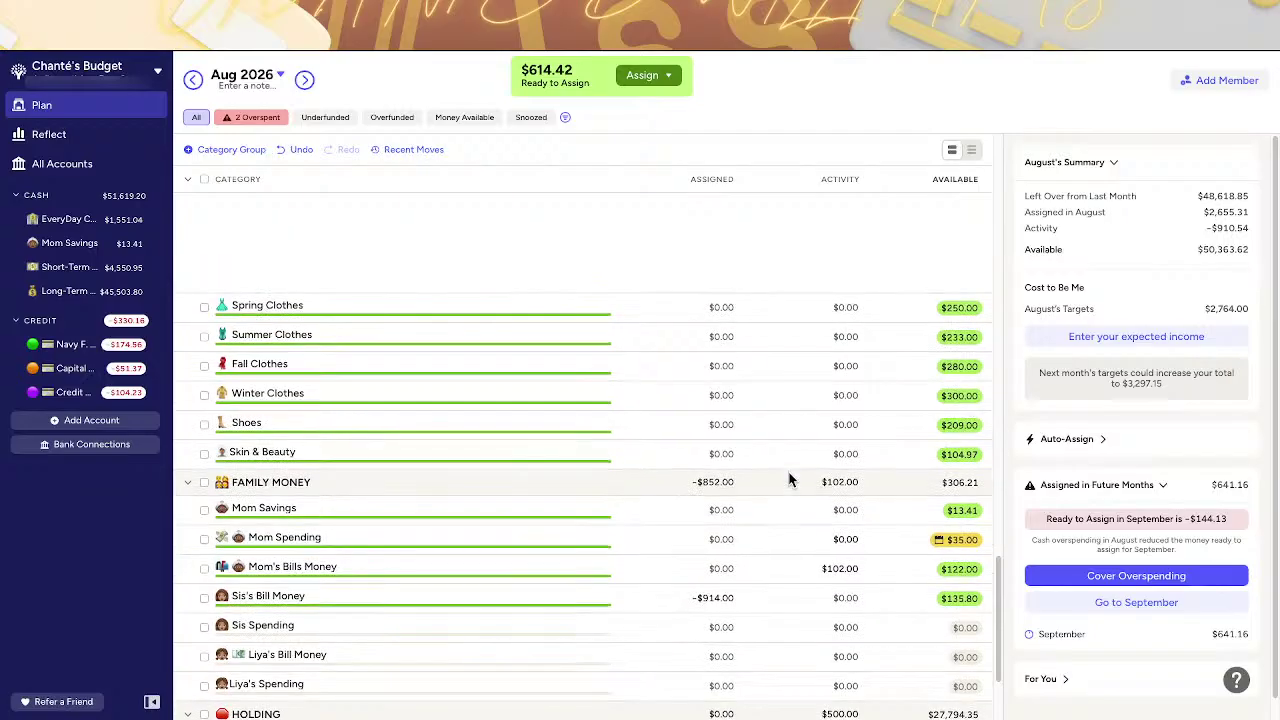
scroll(820, 490, up, 10)
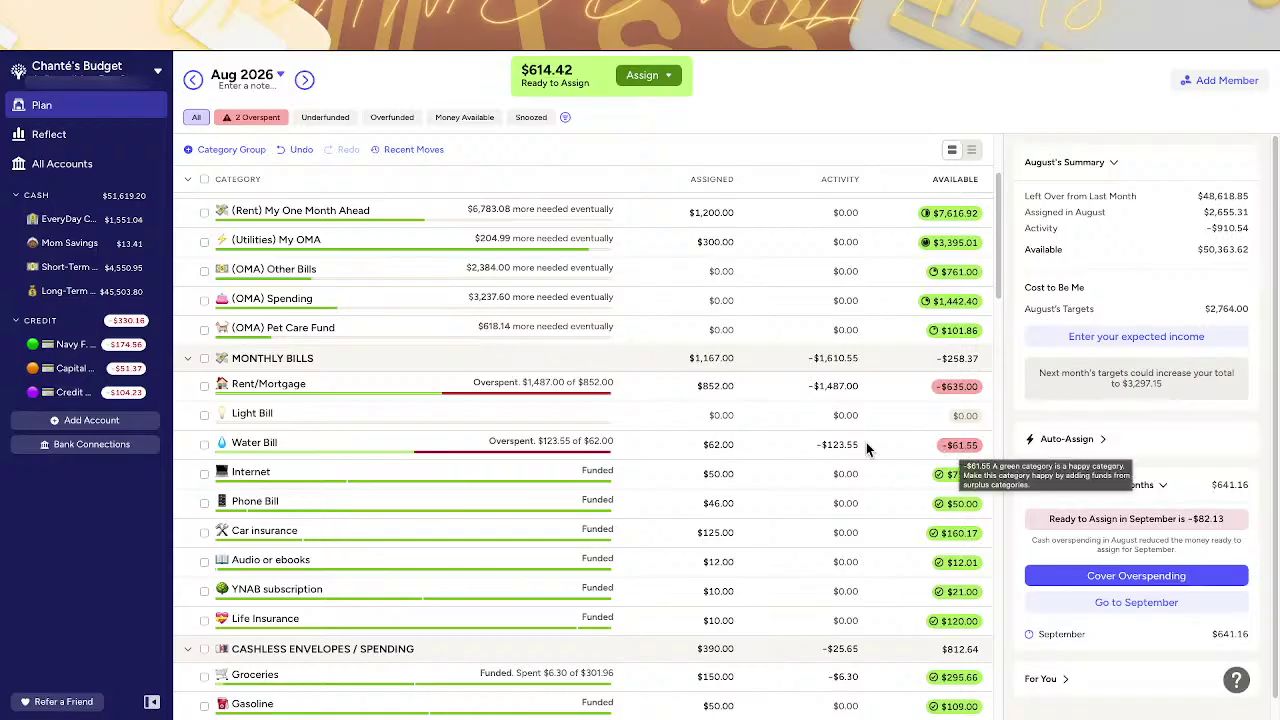
click(959, 455)
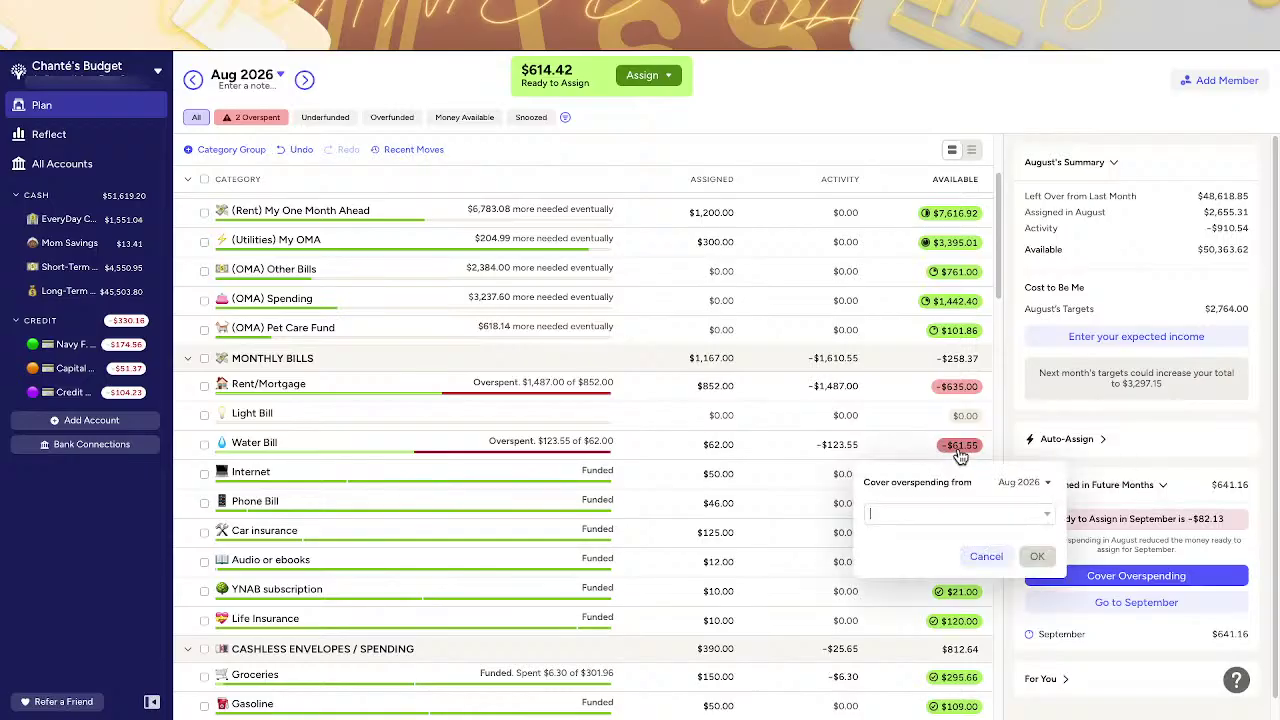
click(944, 517)
text(unt)
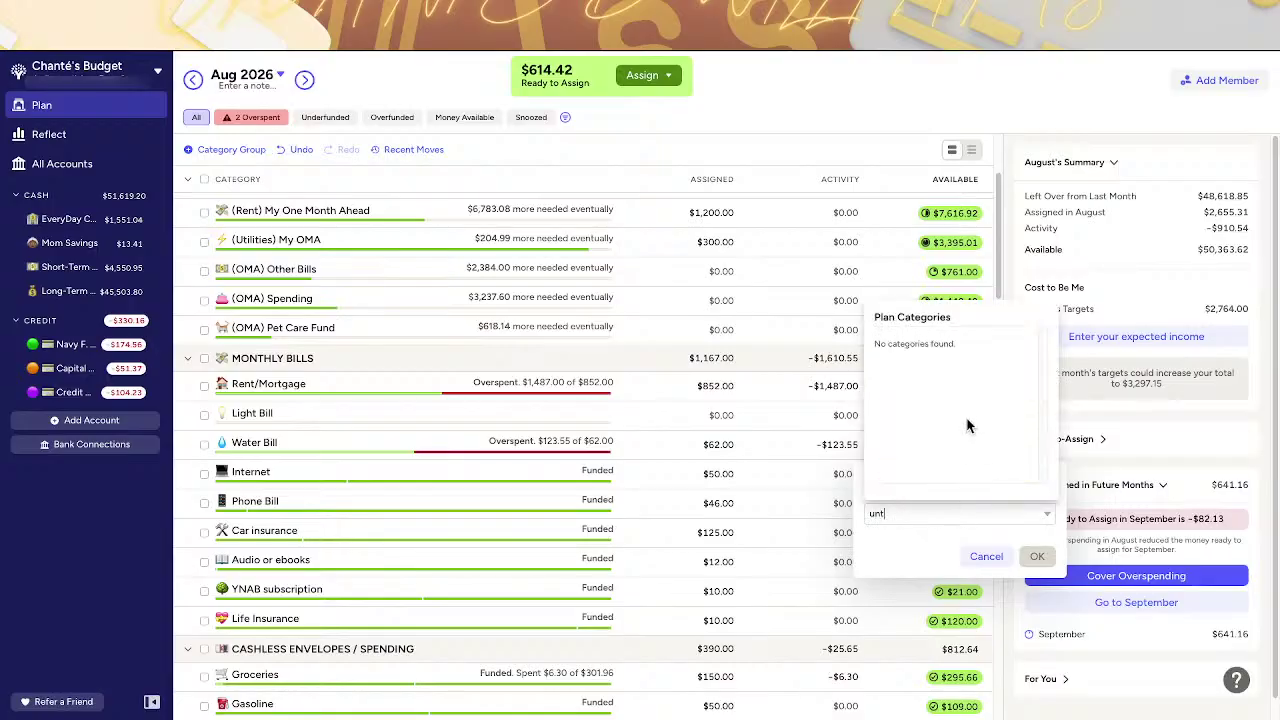
key(BackSpace)
key(BackSpace)
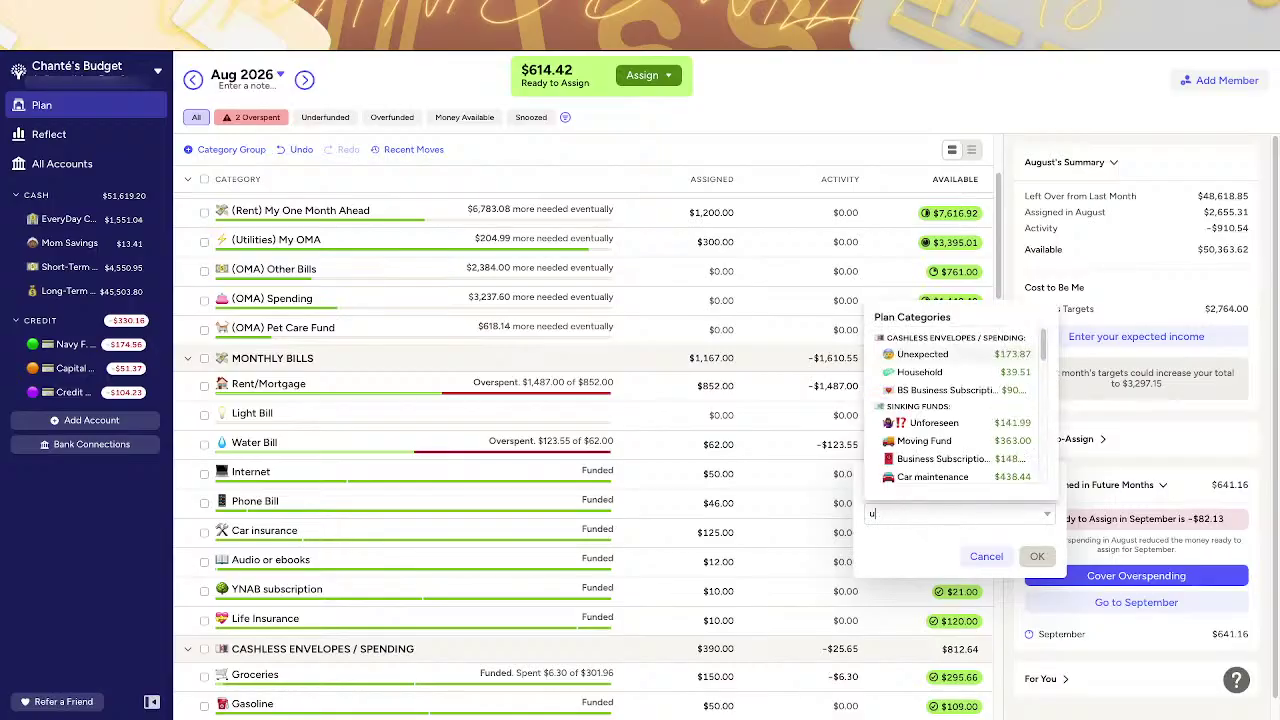
text(t)
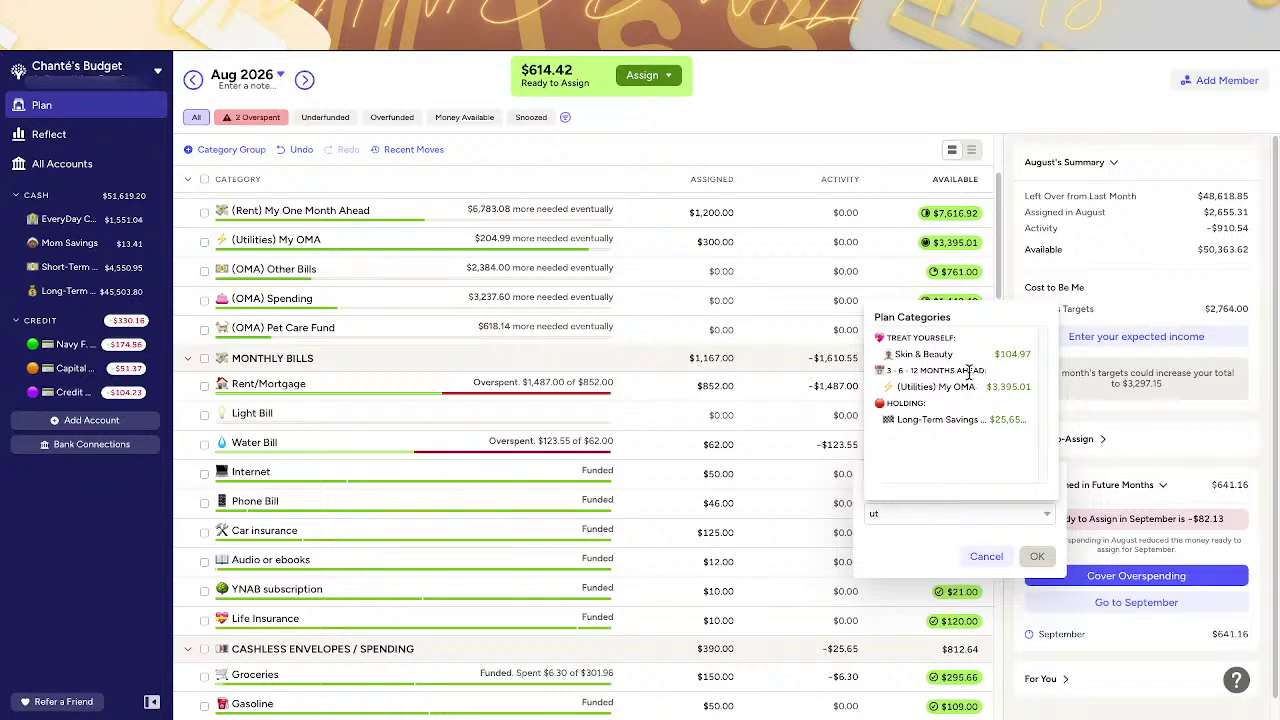
click(966, 395)
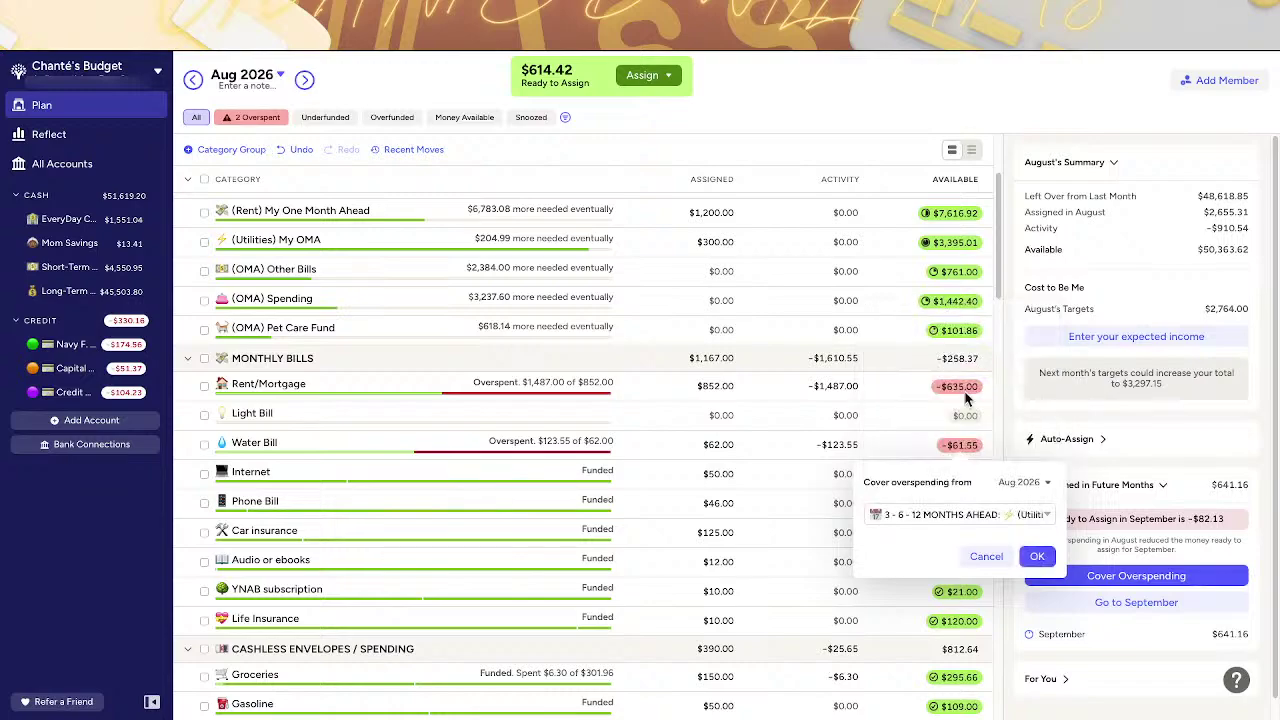
click(1037, 558)
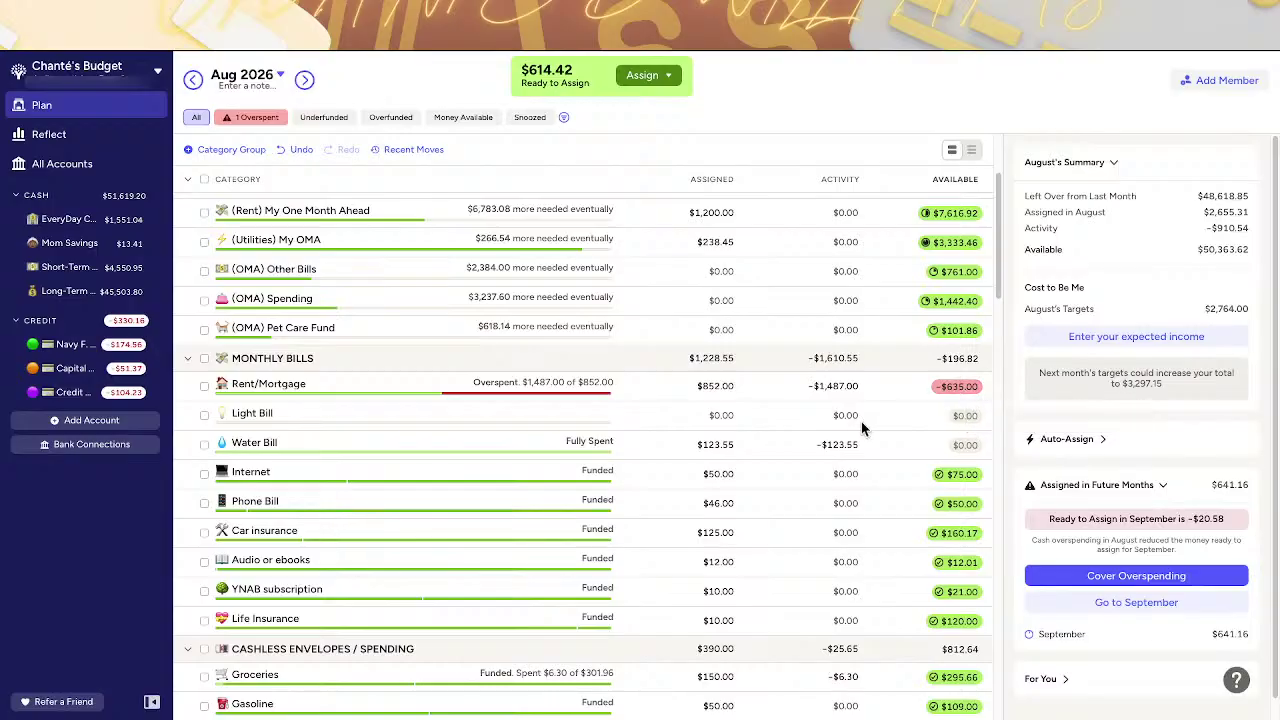
- Cover the Rent/Mortgage overspending from (Rent) My One Month Ahead in the 3 - 6 - 12 Months Ahead group
click(958, 387)
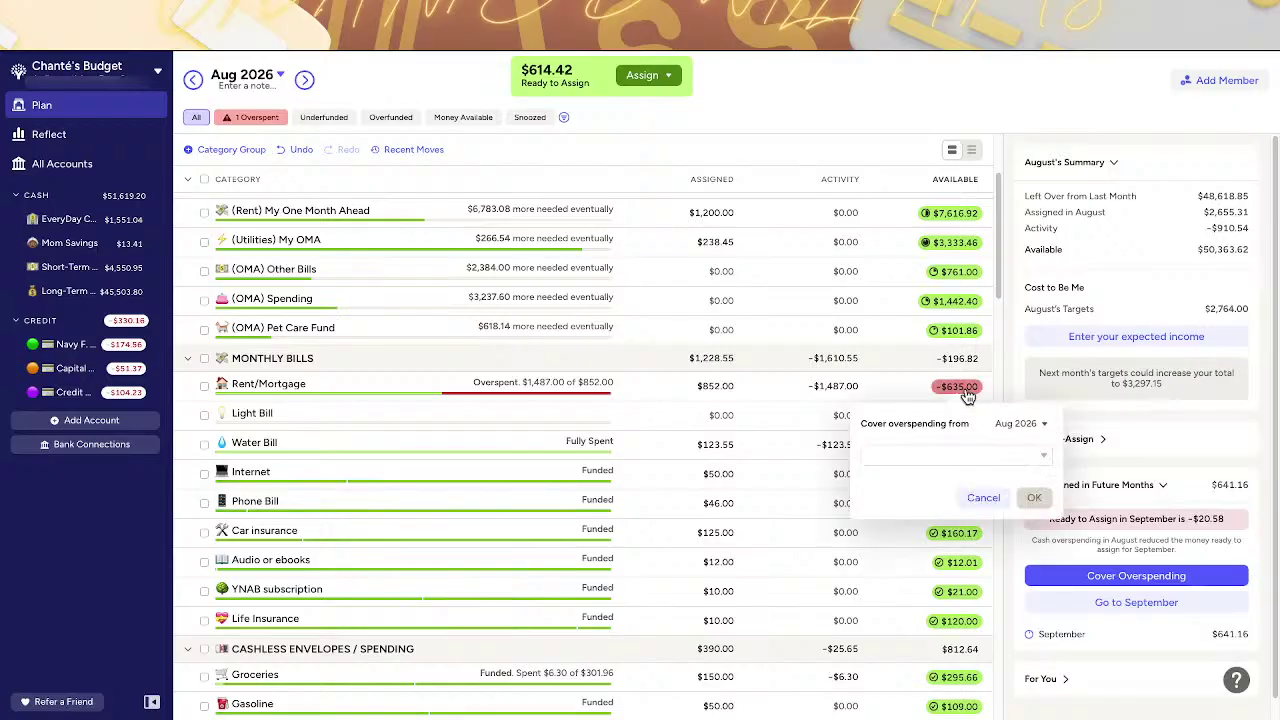
click(960, 455)
text(rent)
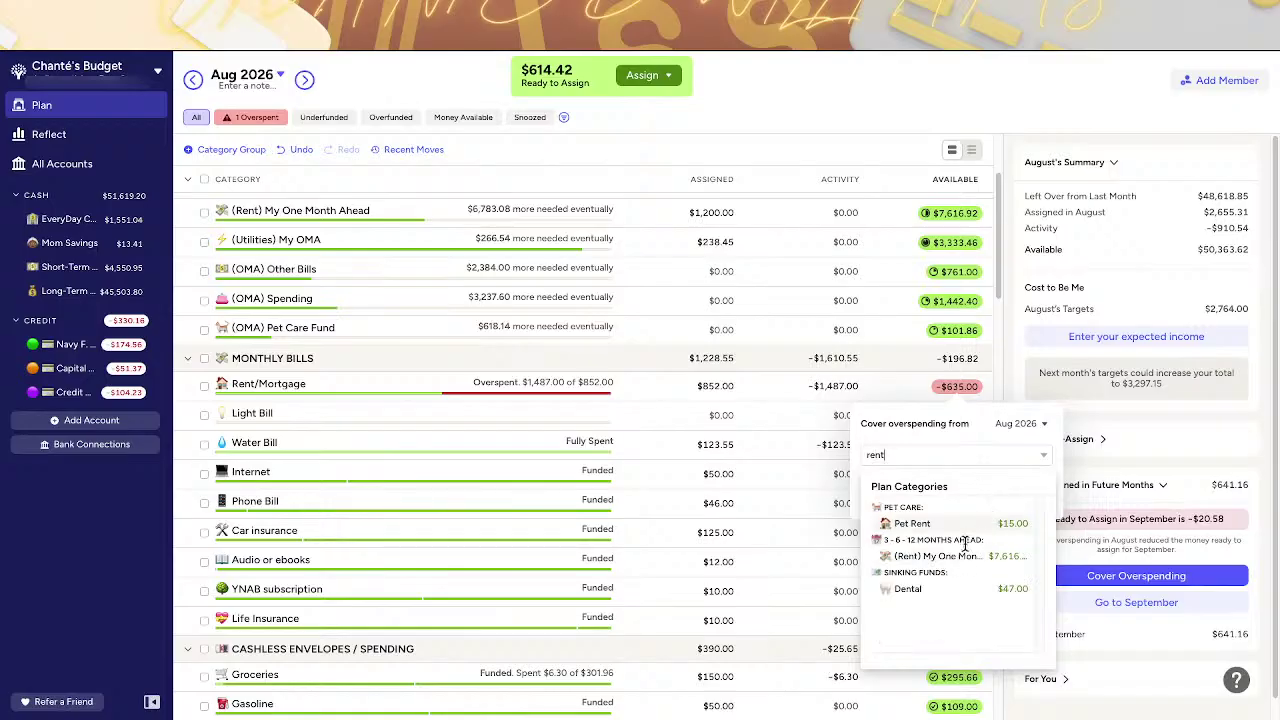
click(966, 556)
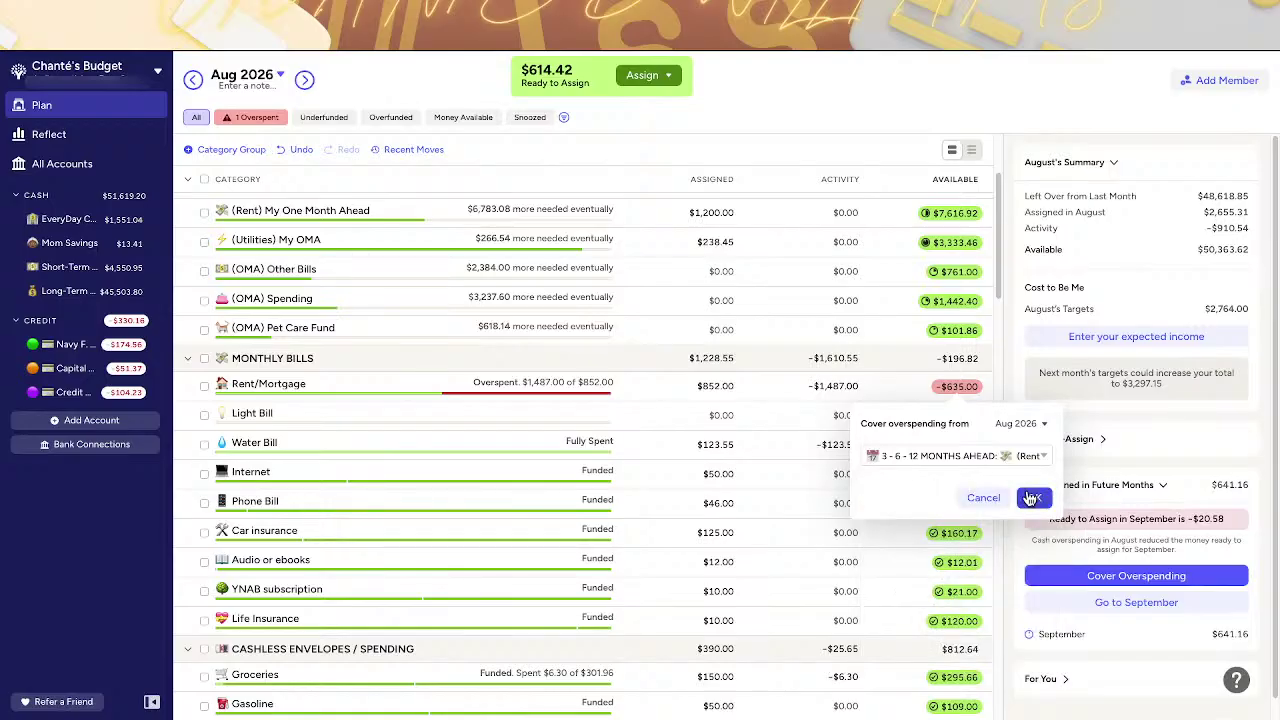
click(1033, 497)
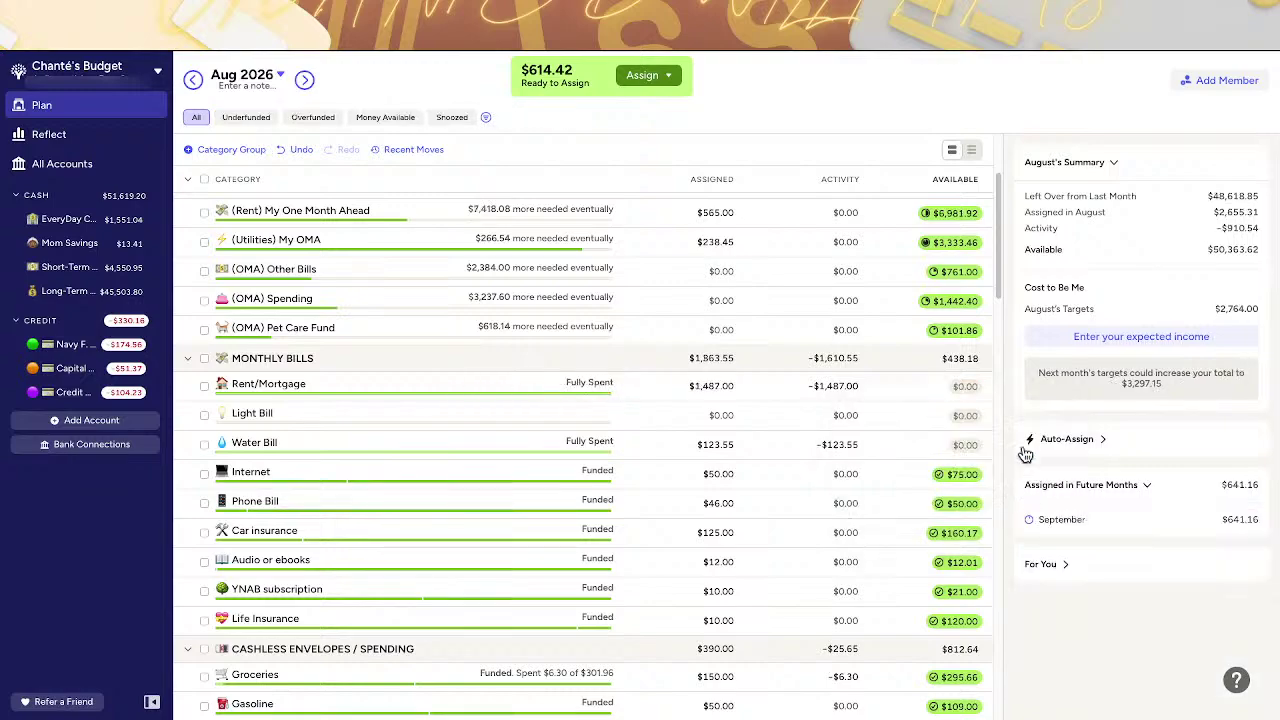
scroll(851, 277, up, 2)
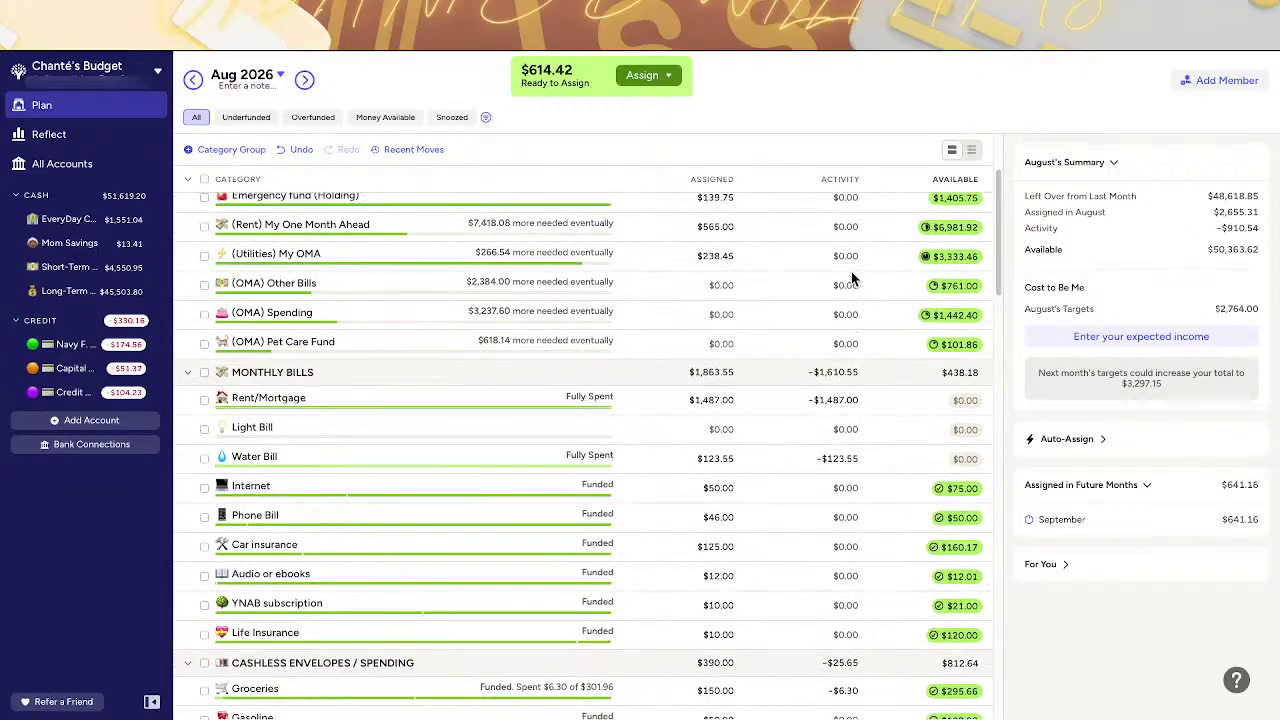
scroll(851, 277, up, 2)
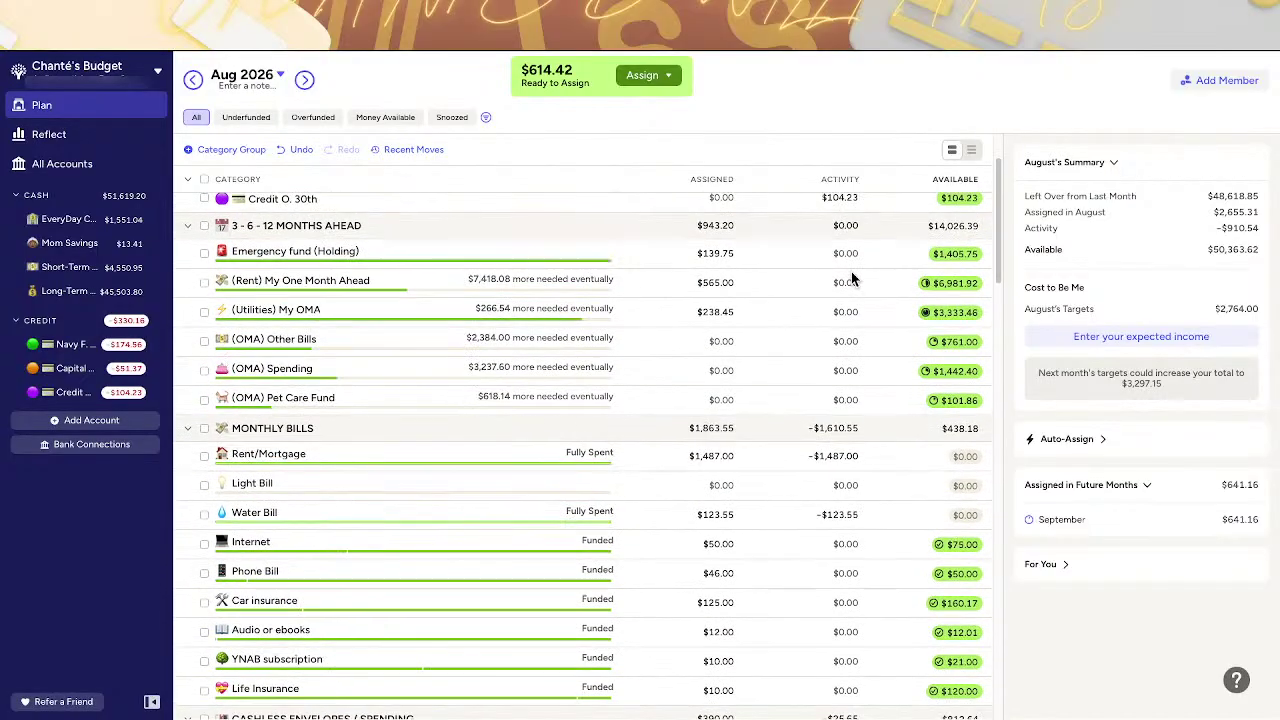
- Move $47.00 from Sis's Bill Money in Family Money to the Light Bill category in Monthly Bills
scroll(852, 272, down, 20)
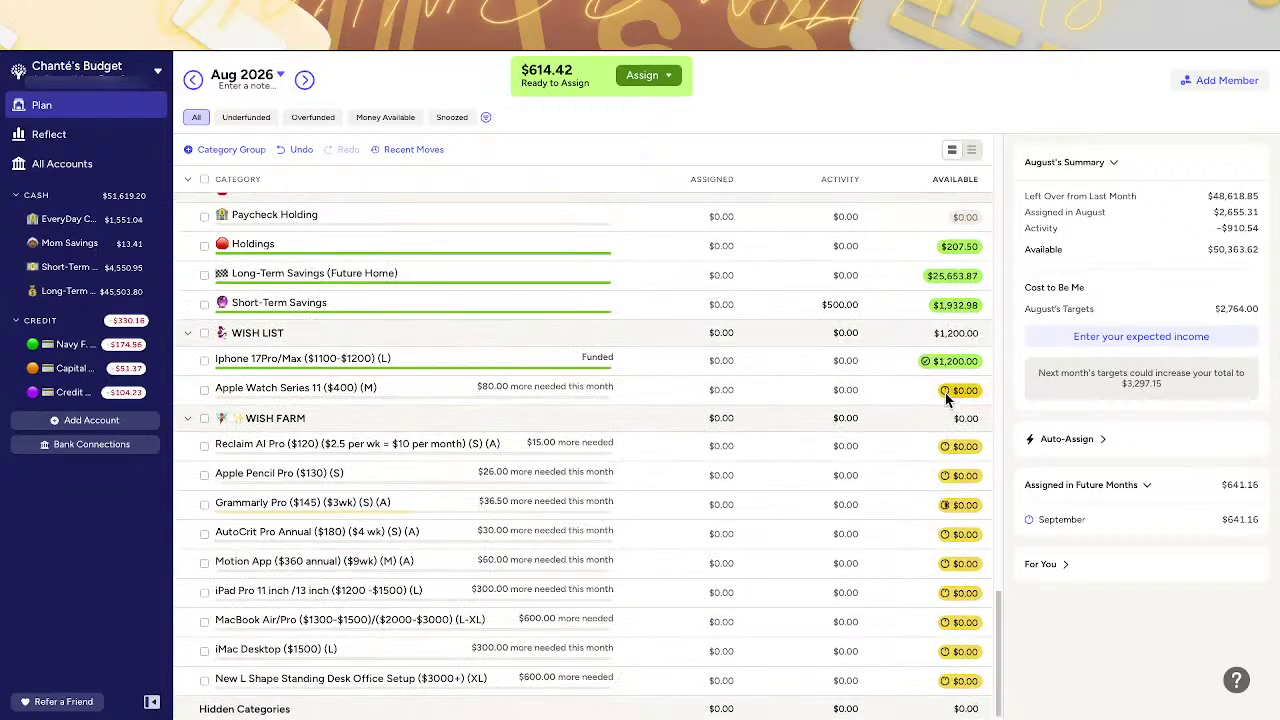
scroll(951, 398, up, 3)
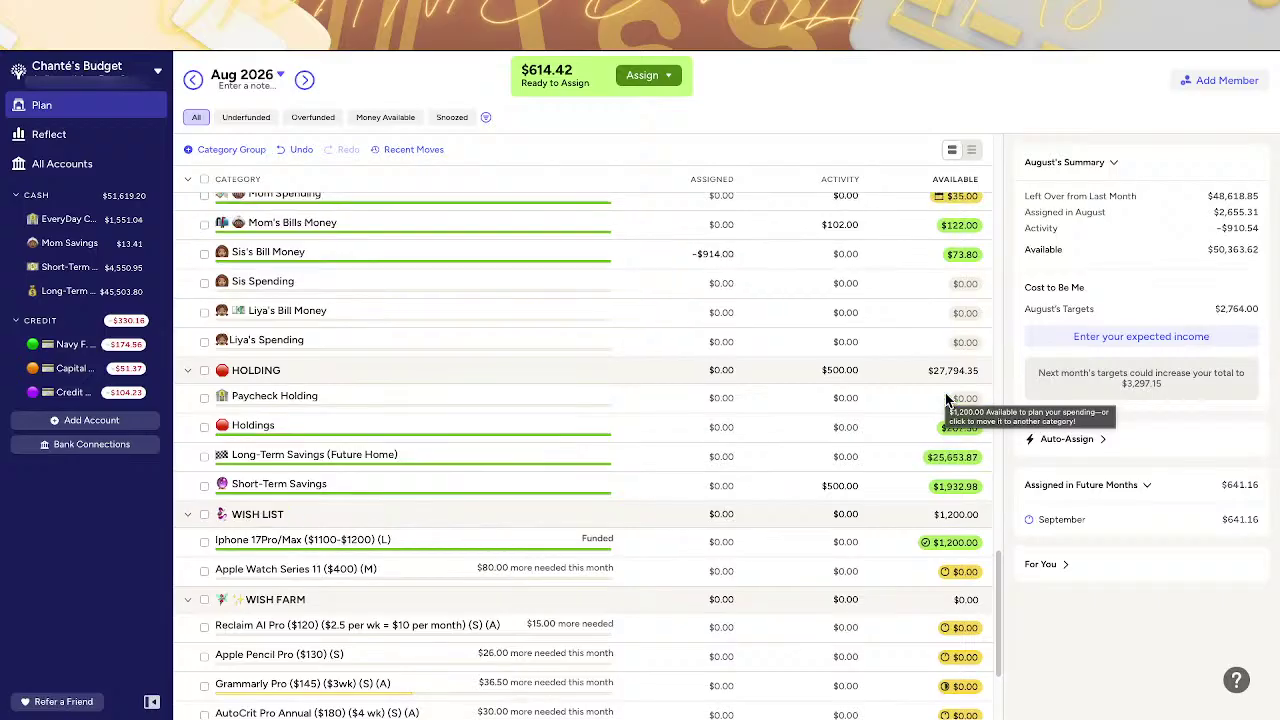
scroll(948, 400, up, 2)
scroll(948, 400, up, 1)
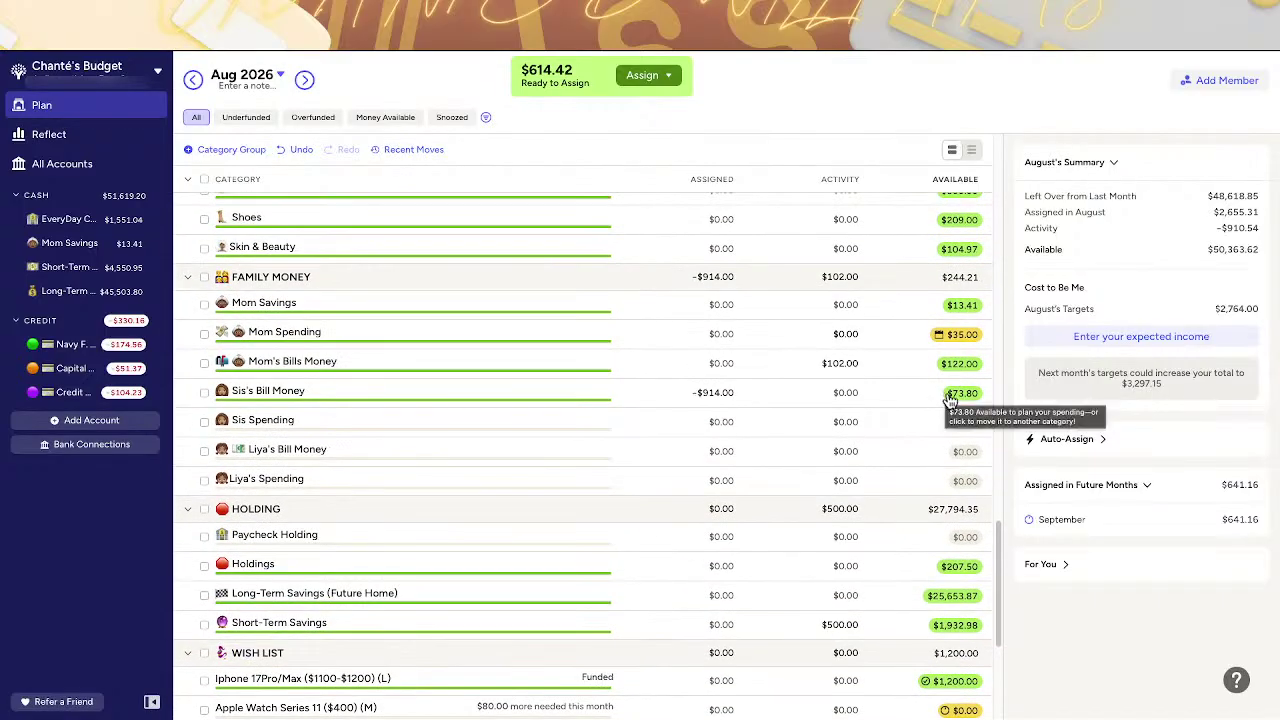
click(956, 400)
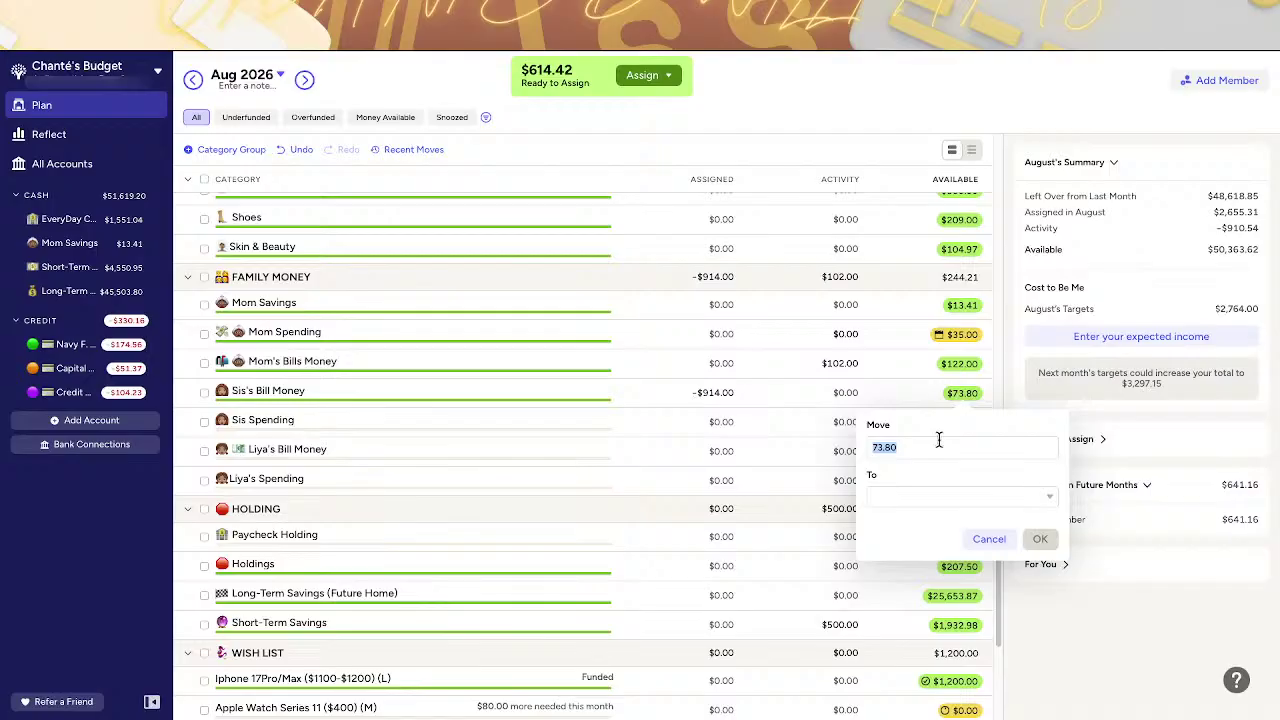
text(47)
click(947, 494)
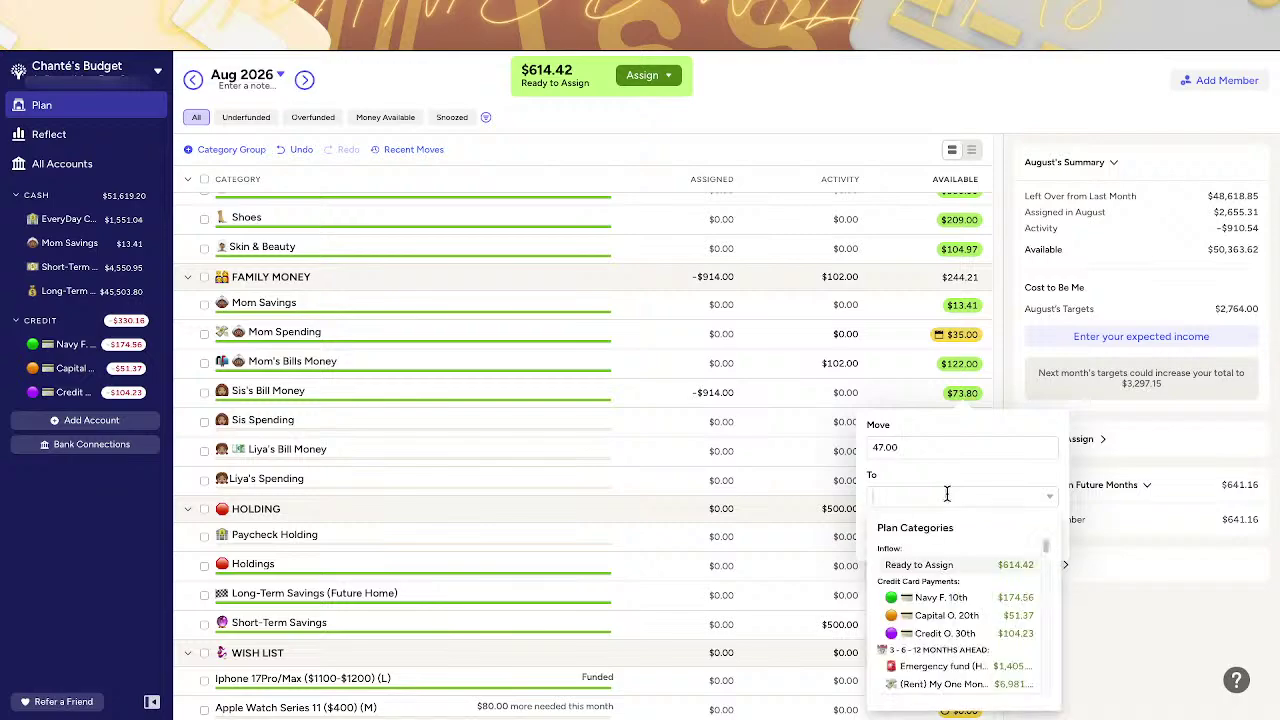
text(light)
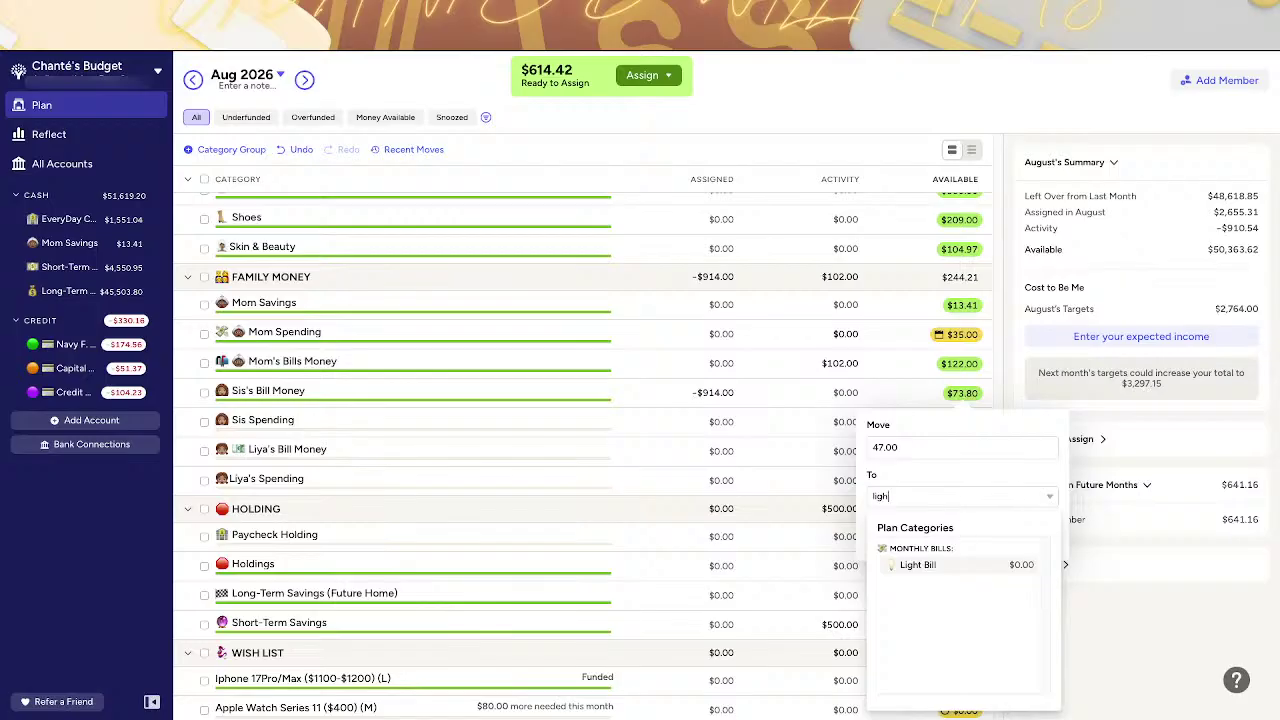
click(950, 570)
click(1040, 539)
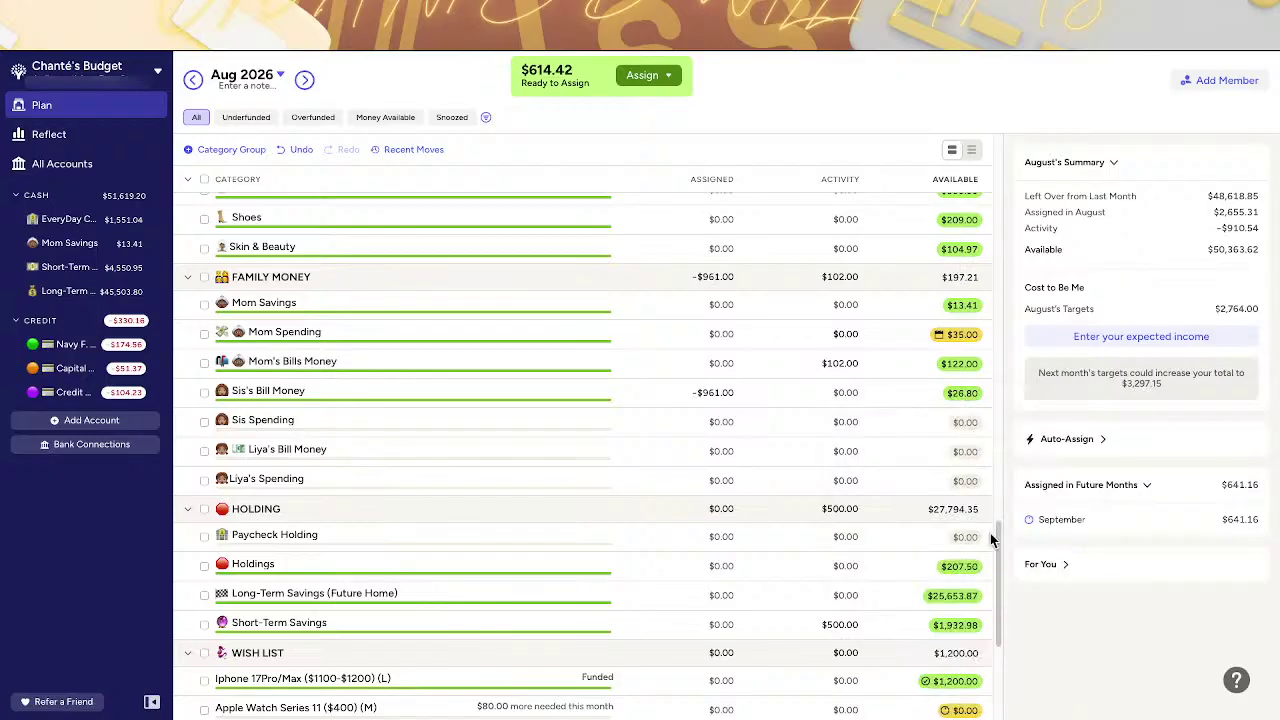
- Move $25.00 from Sis's Bill Money to the Internet category in Monthly Bills
click(965, 397)
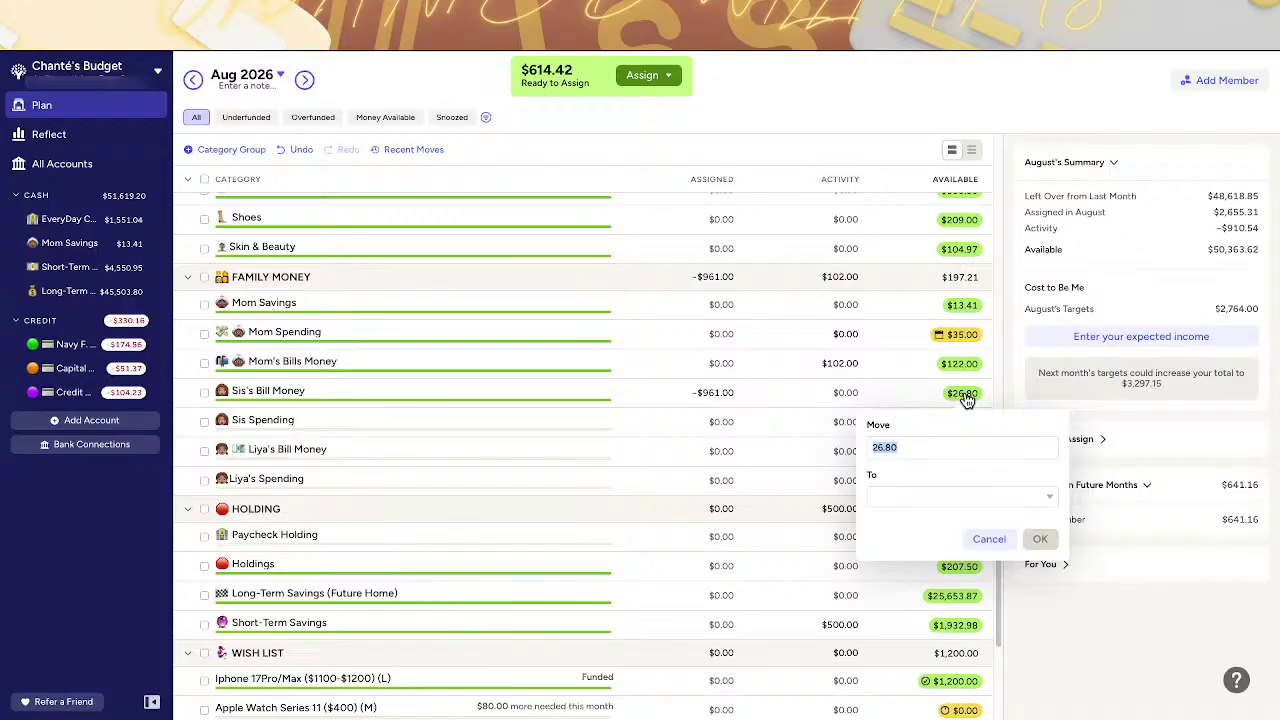
text(25)
click(944, 491)
text(i)
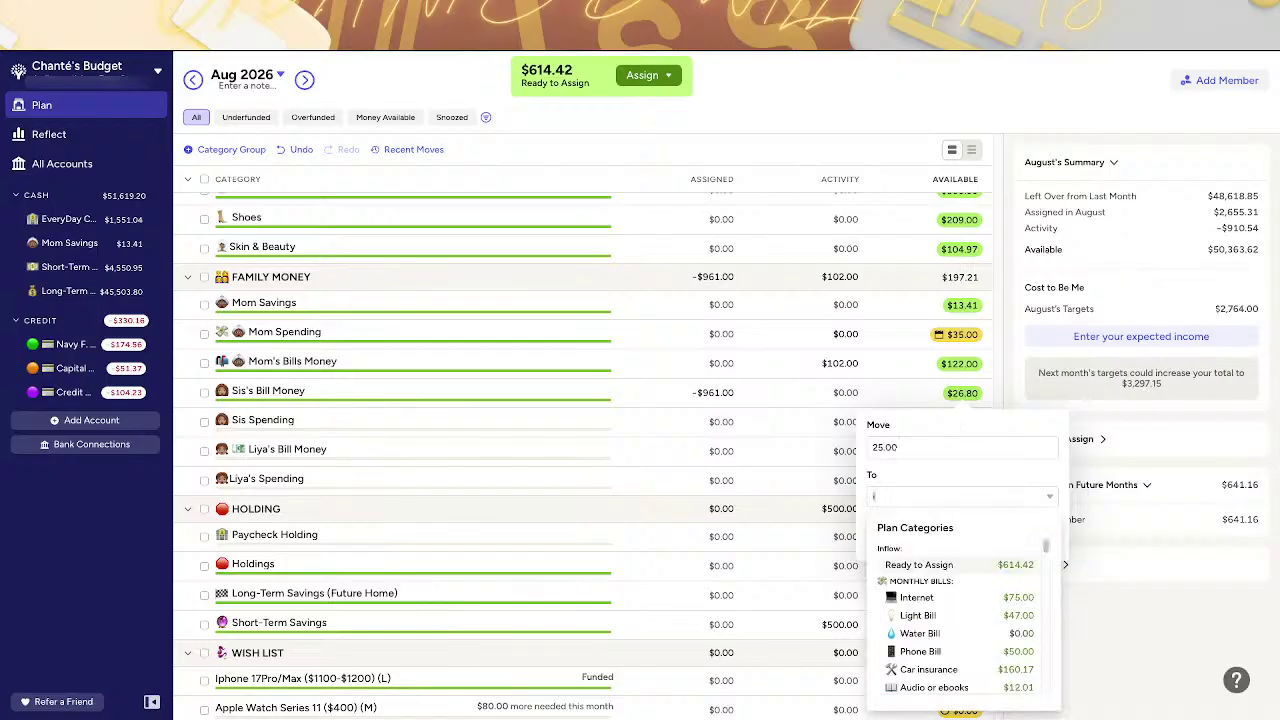
text(nt)
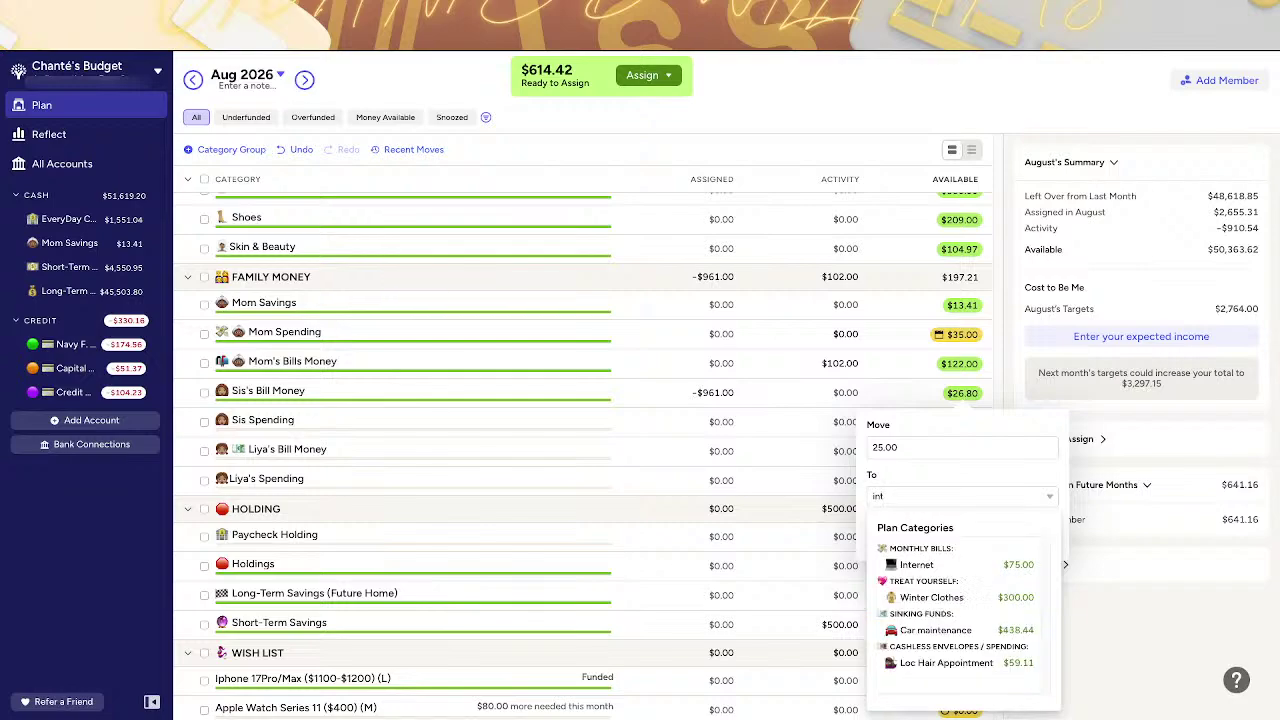
click(975, 568)
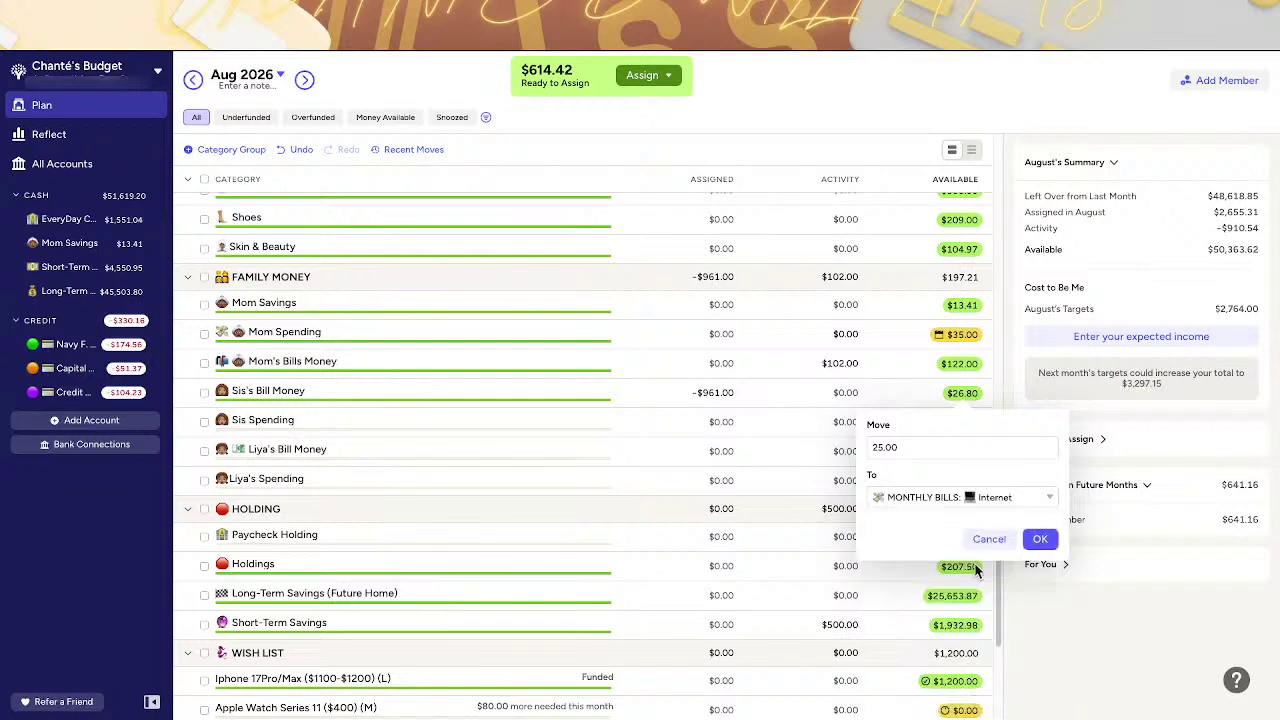
click(1043, 538)
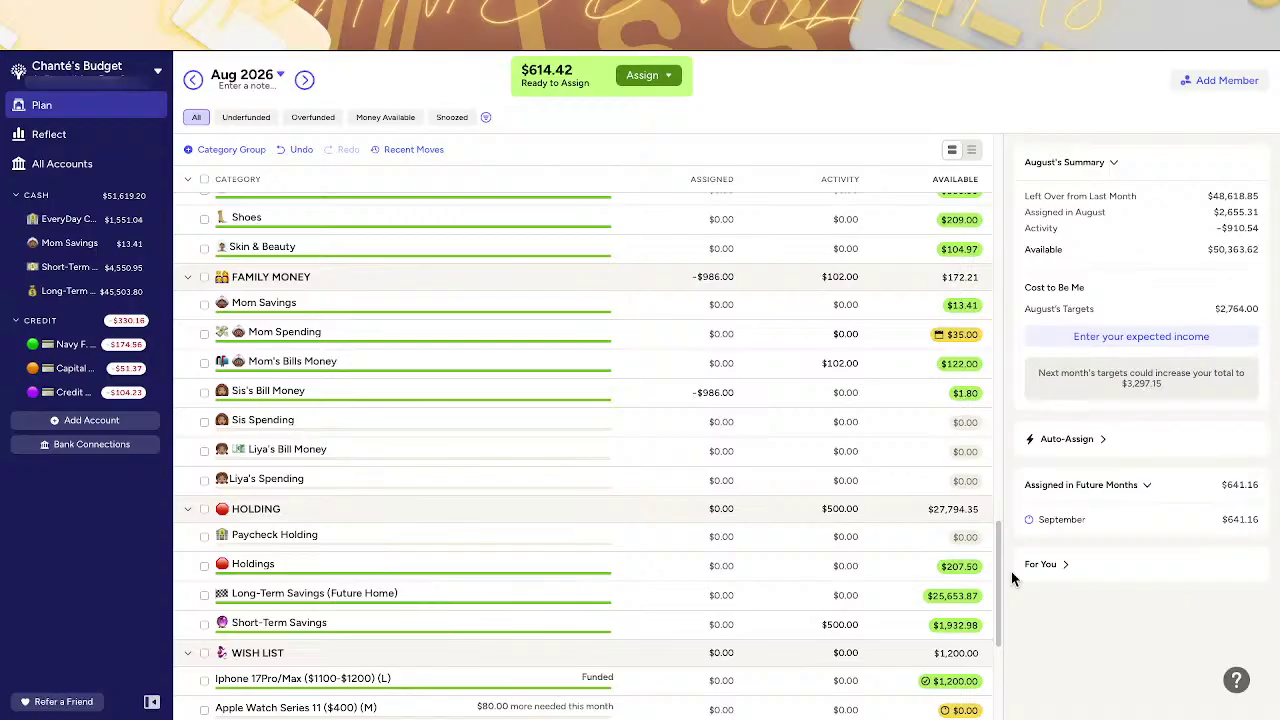
- Move $210.00 from (Rent) My One Month Ahead to the Moving Fund category in Sinking Funds
scroll(962, 402, up, 1)
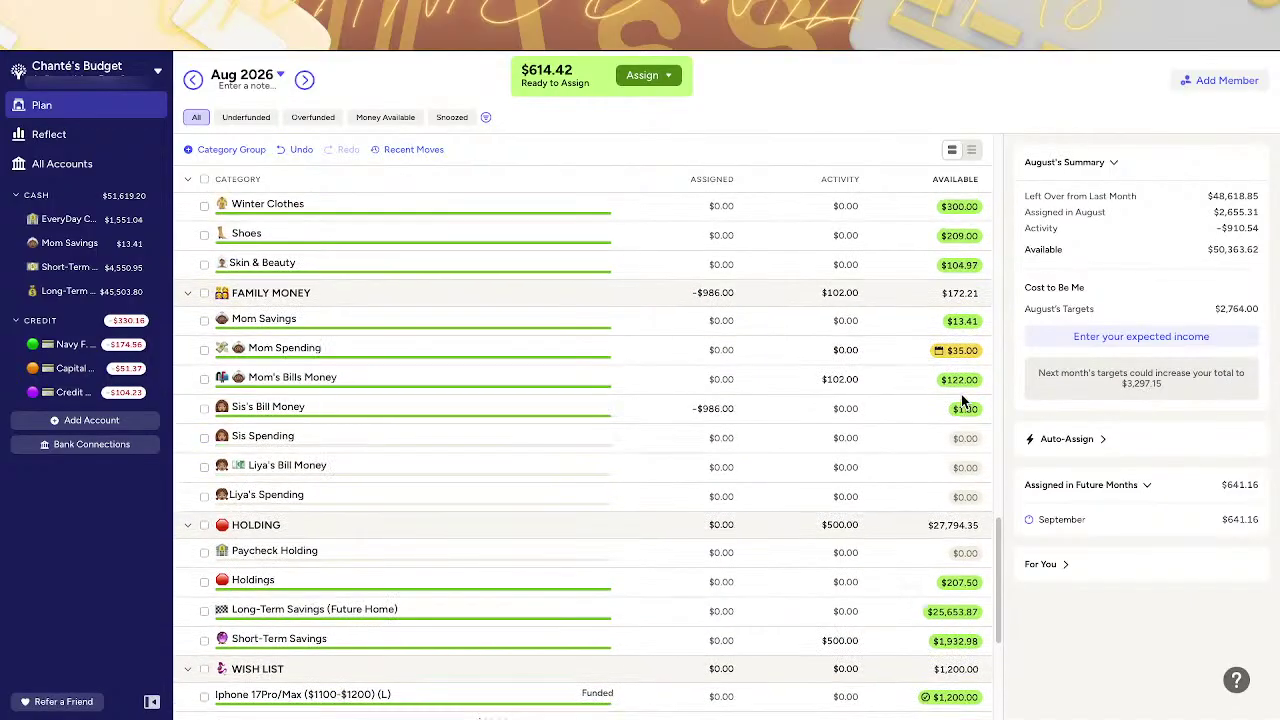
scroll(962, 402, up, 5)
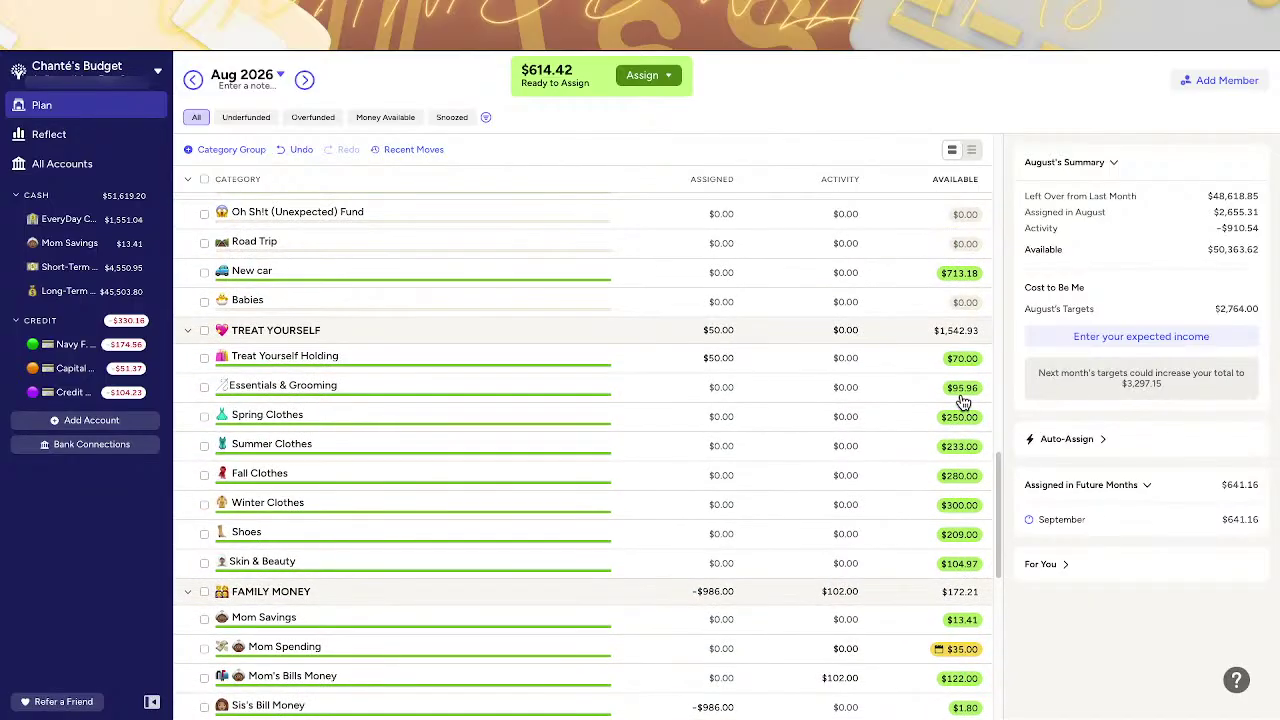
scroll(962, 402, up, 15)
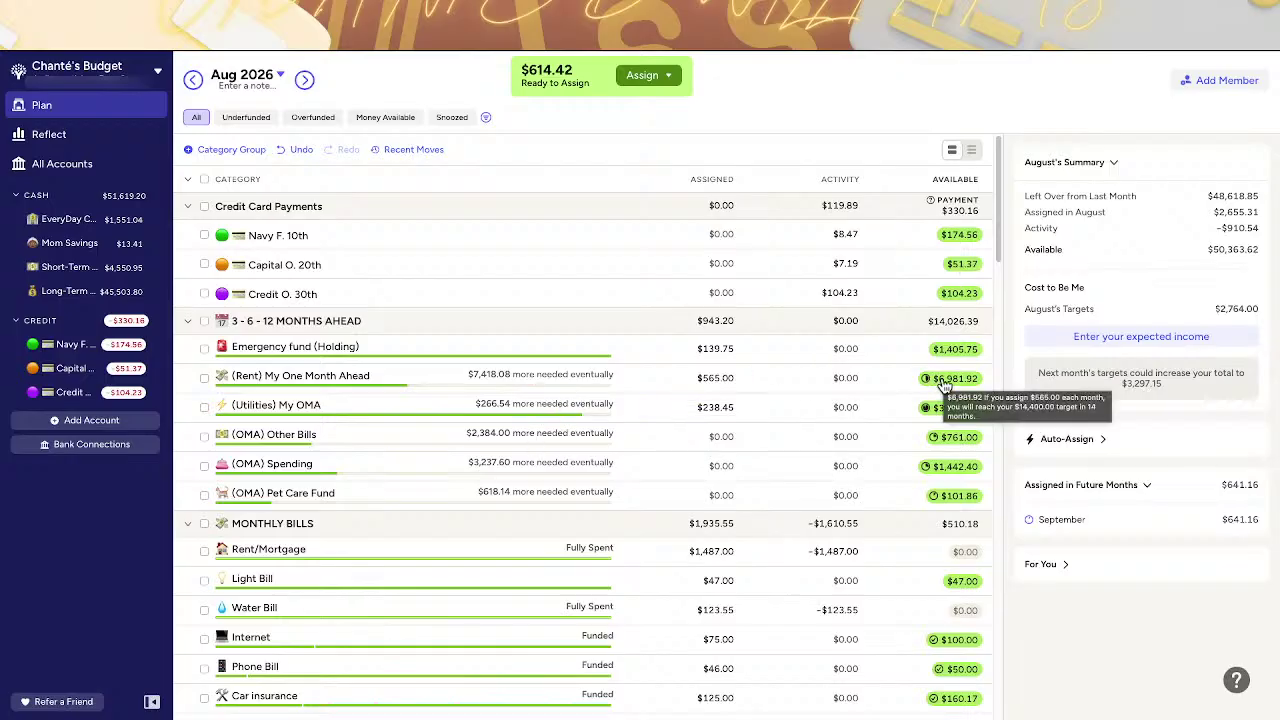
click(944, 380)
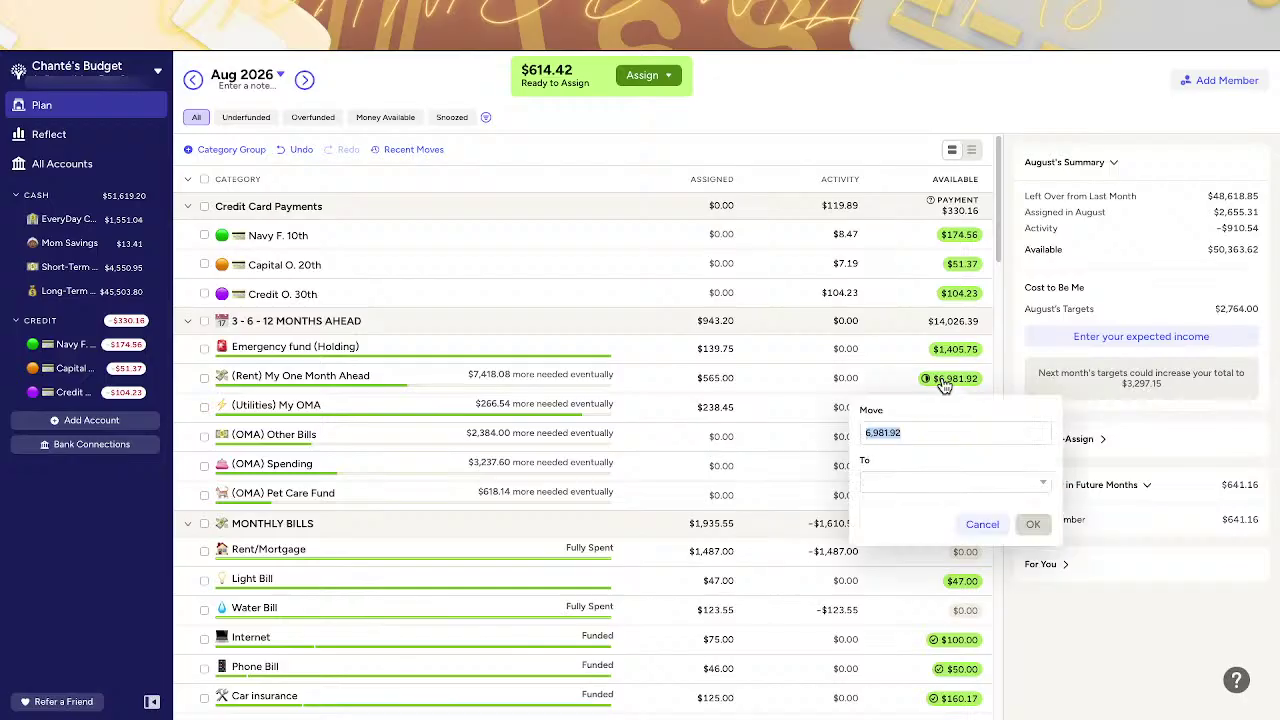
text(210)
click(900, 477)
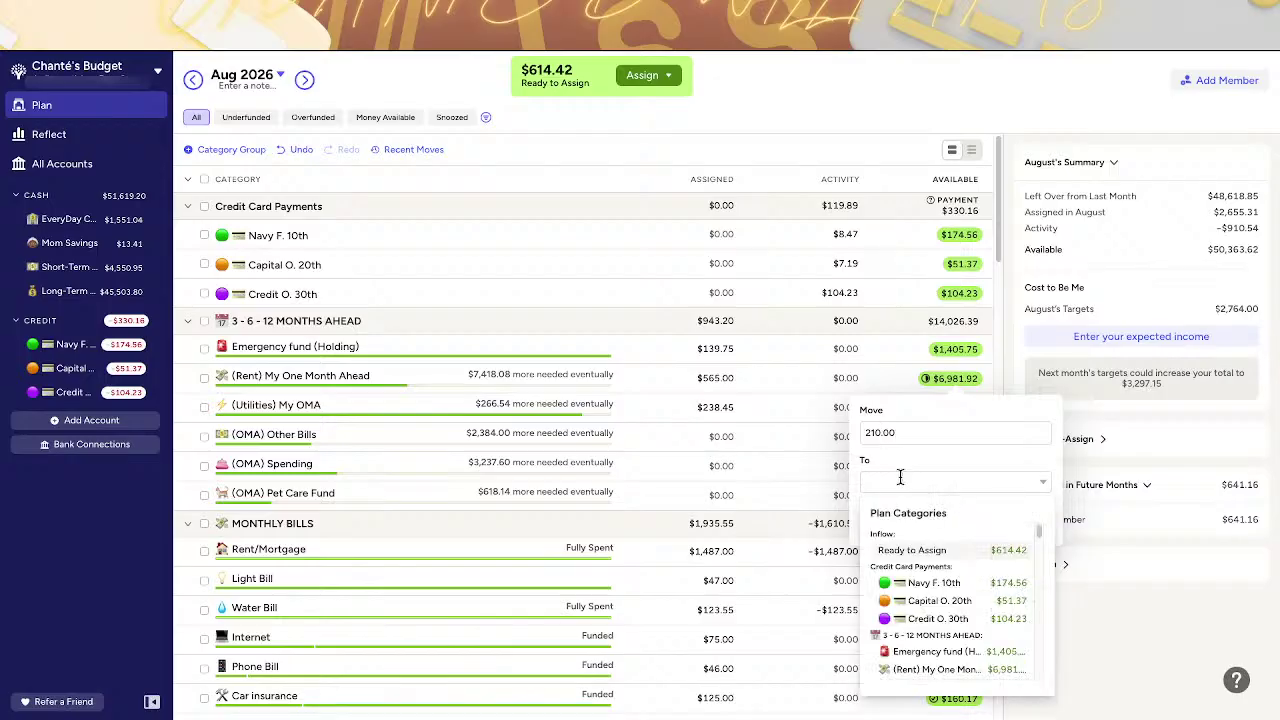
text(m)
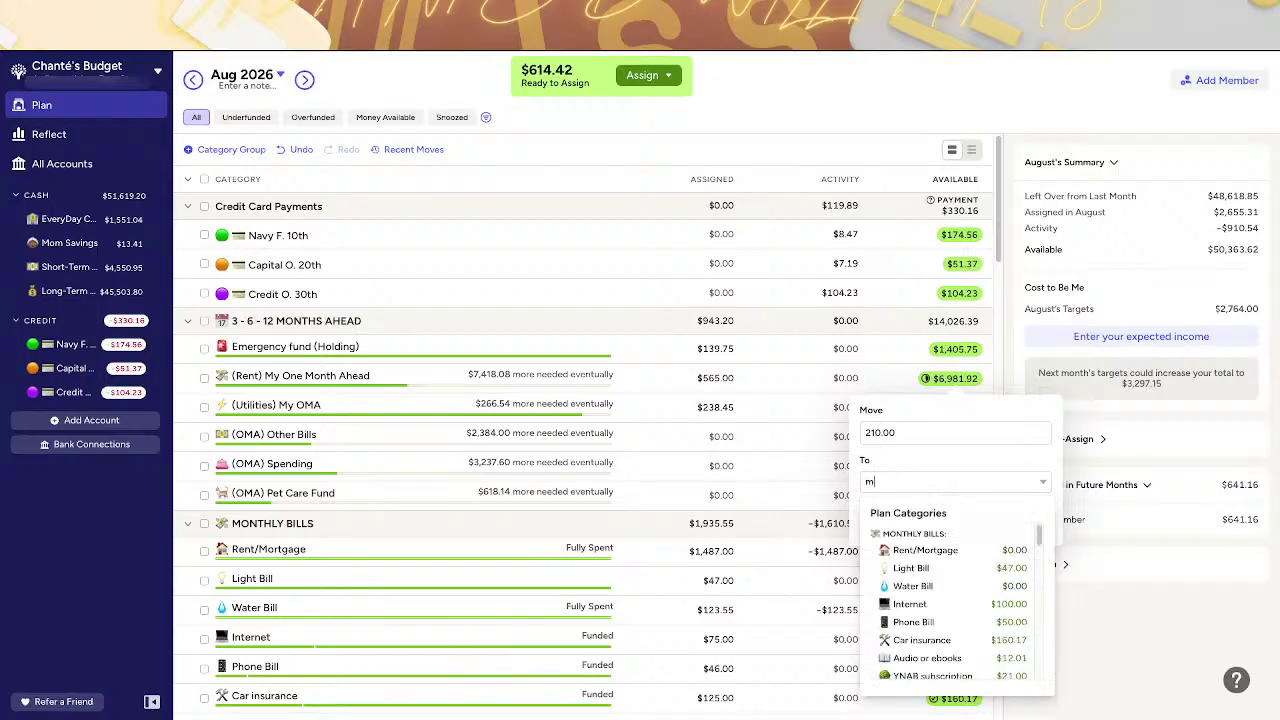
text(ovin)
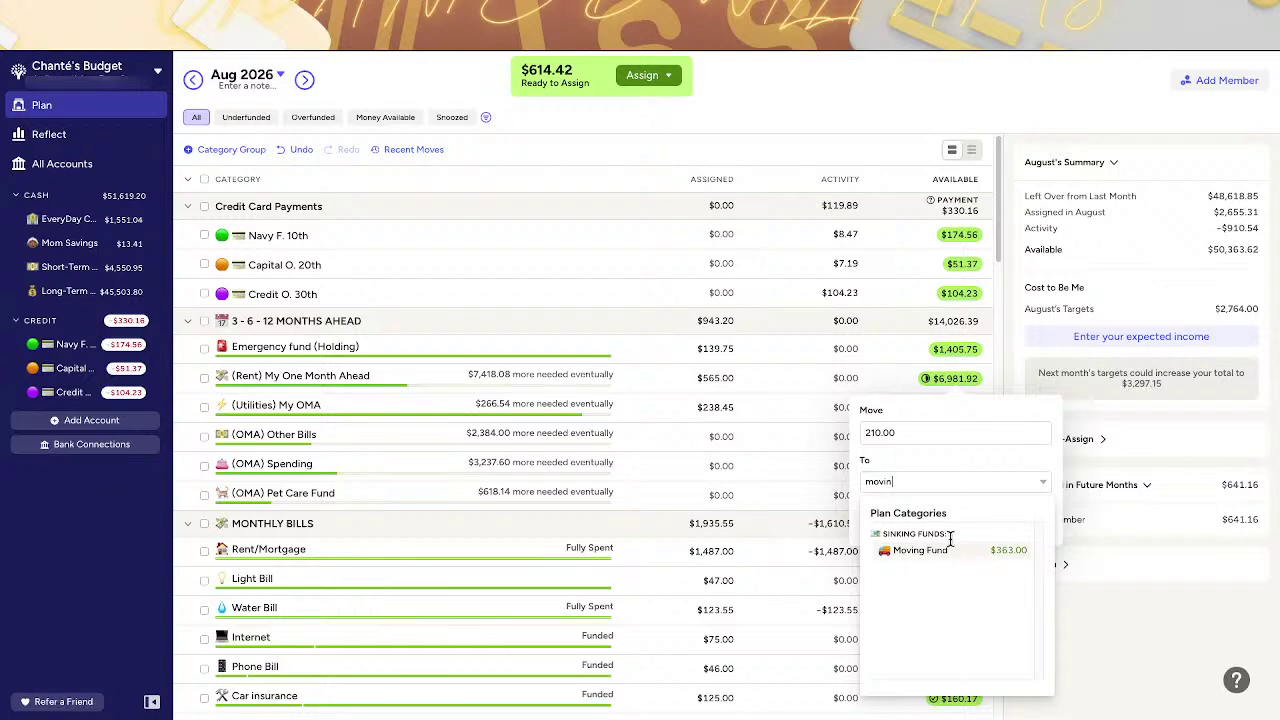
click(966, 562)
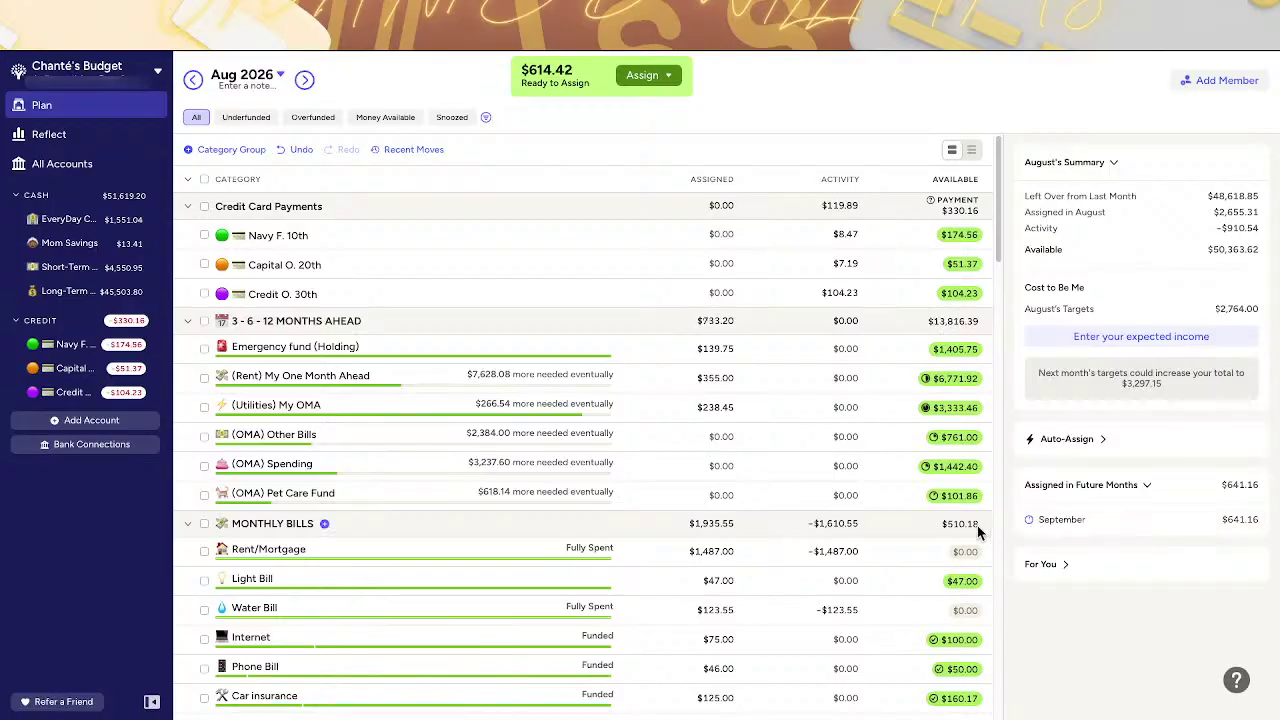
- Check the Moving Fund's assigned amount in August 2026 and its activity in the July 2026 plan
scroll(978, 532, down, 3)
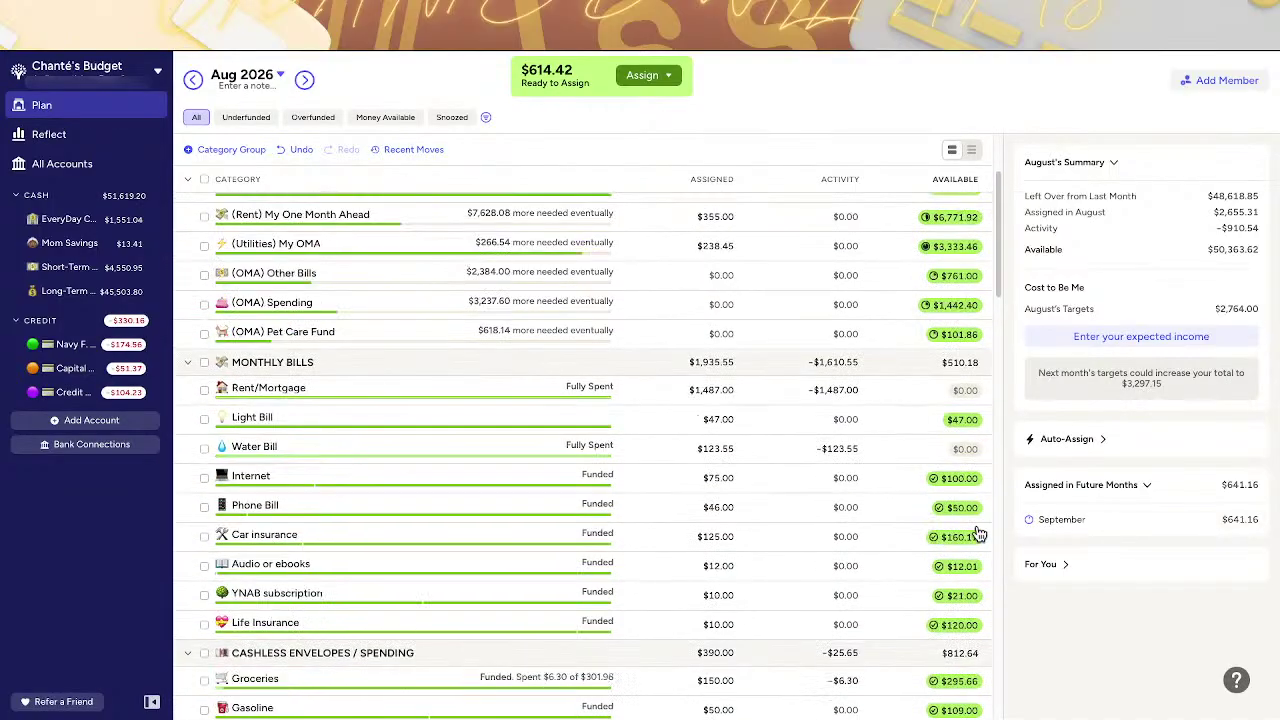
scroll(978, 535, down, 15)
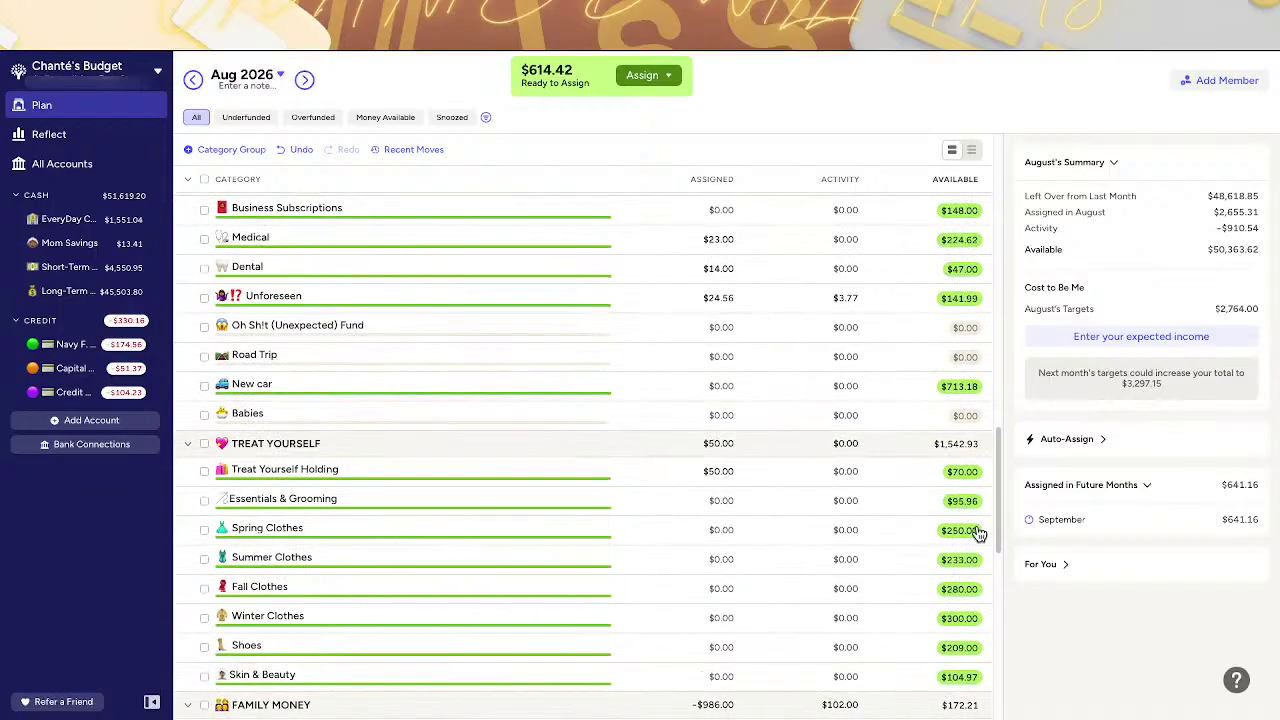
scroll(978, 533, down, 5)
scroll(978, 533, up, 7)
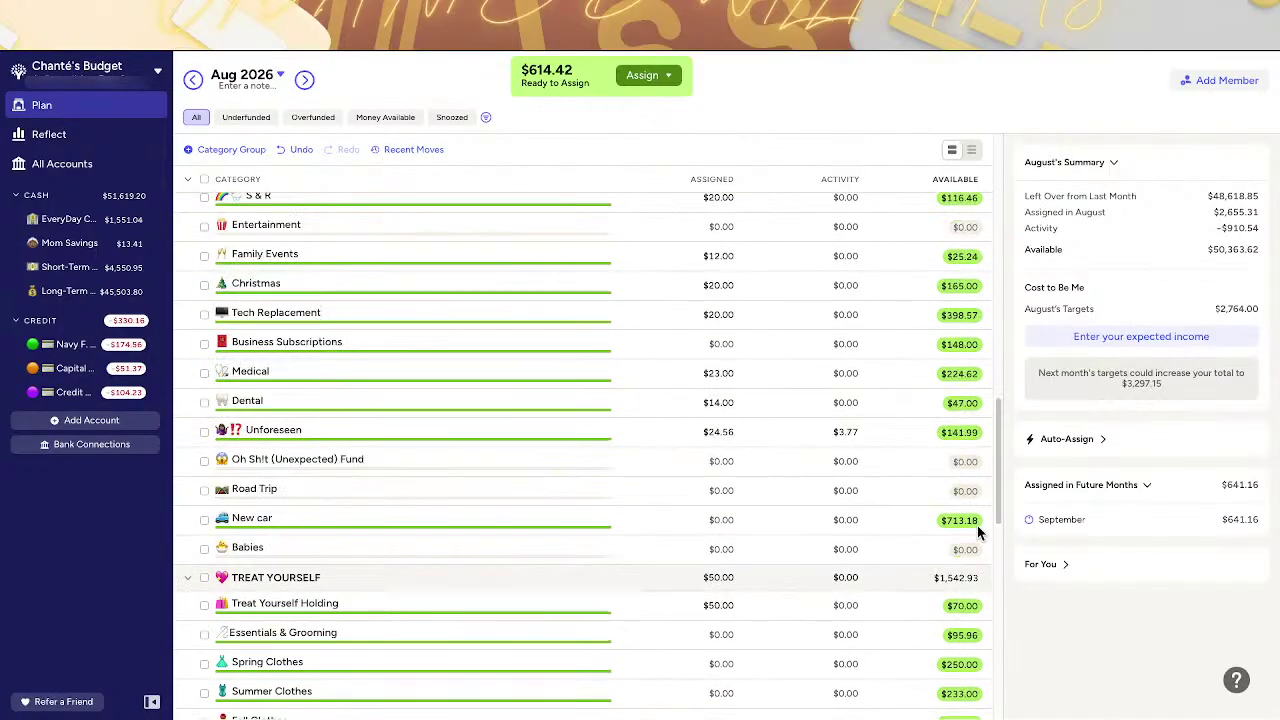
scroll(978, 532, up, 3)
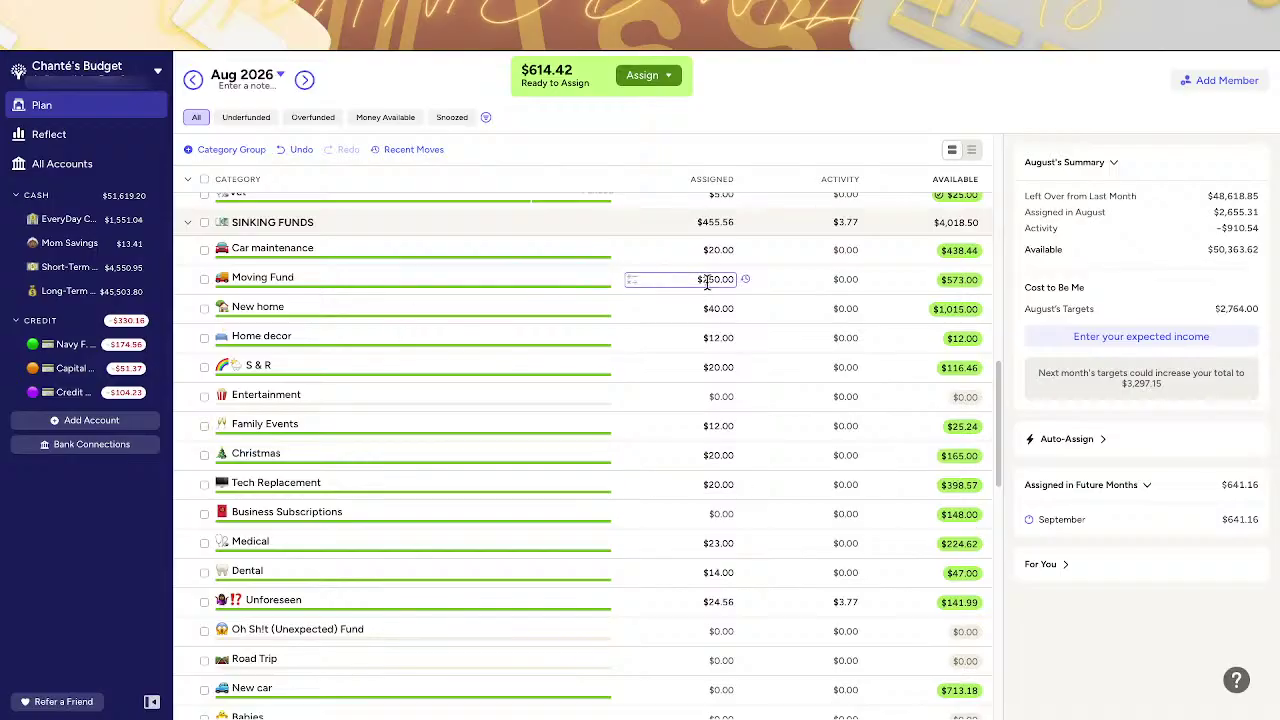
click(780, 285)
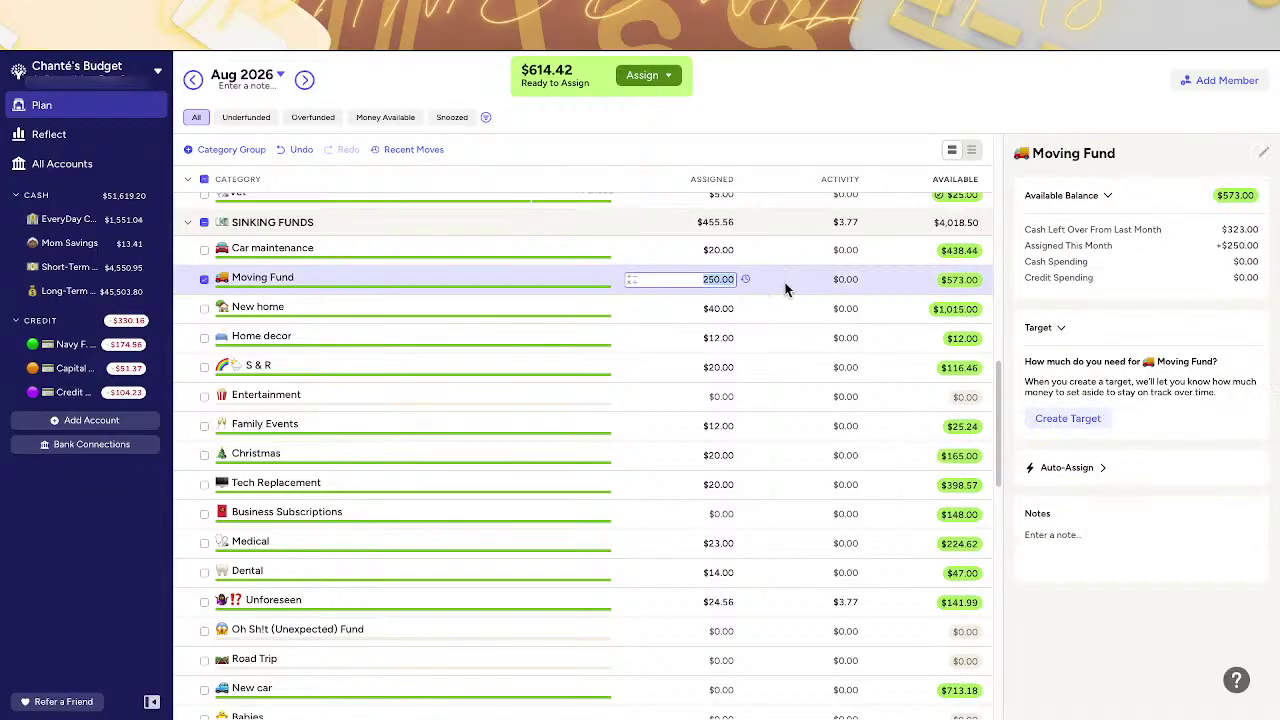
click(197, 82)
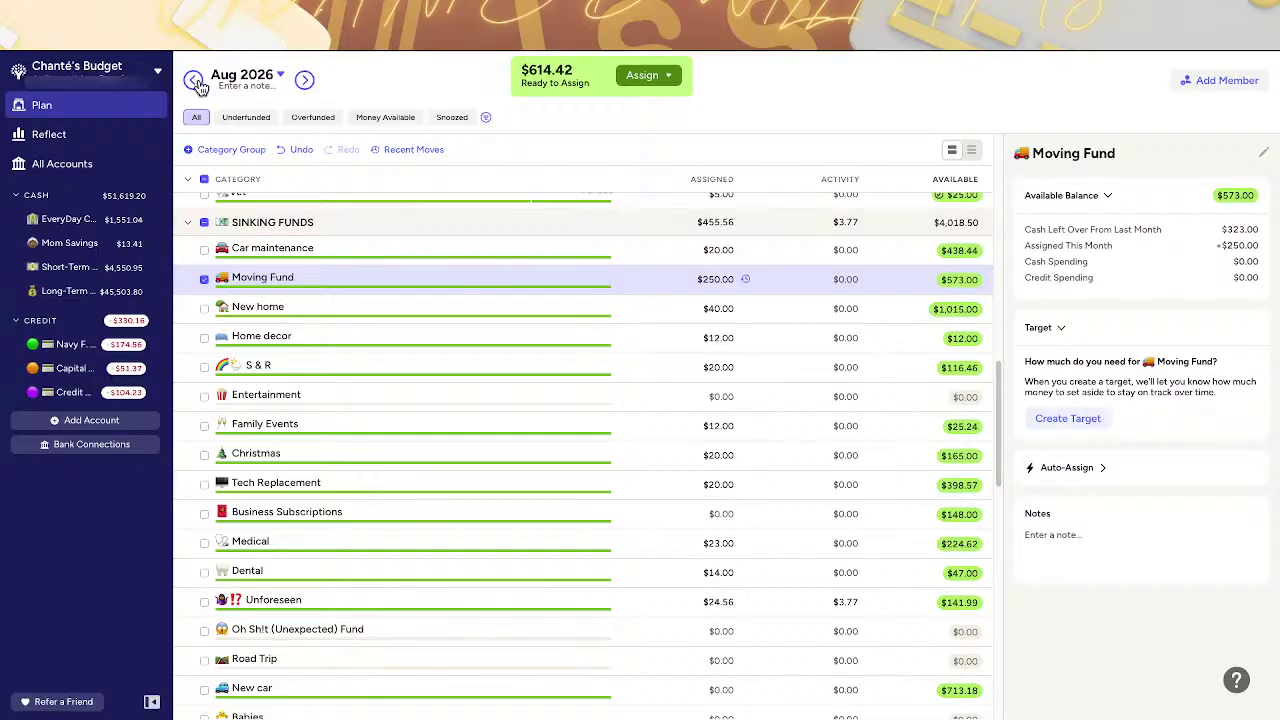
click(194, 80)
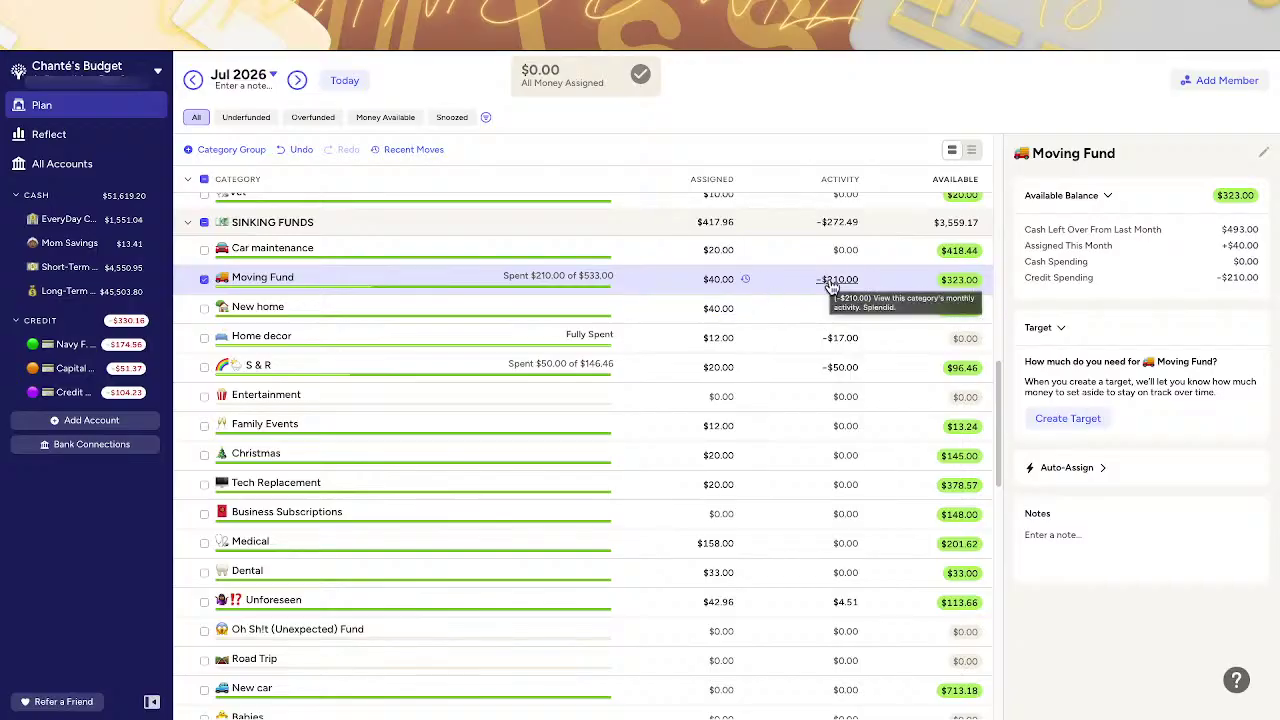
- Go forward to the September 2026 plan and review the 3 - 6 - 12 Months Ahead and Monthly Bills categories
click(299, 82)
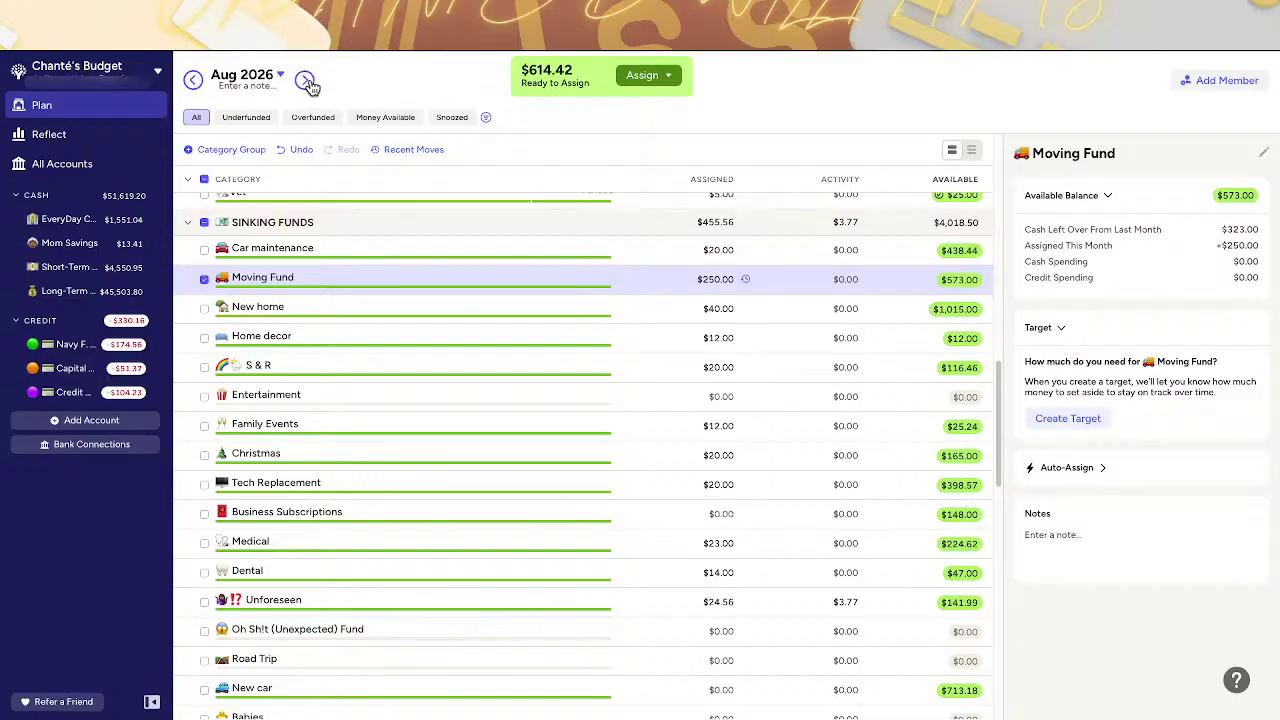
click(305, 80)
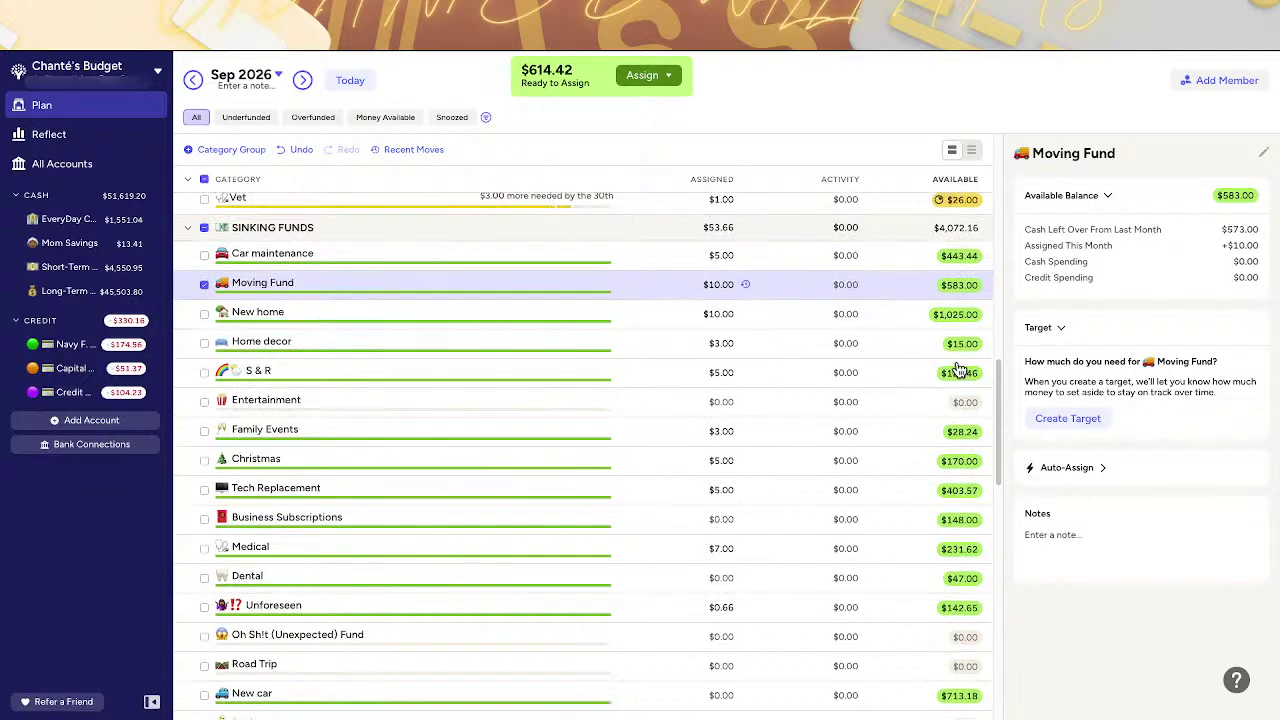
scroll(958, 370, up, 4)
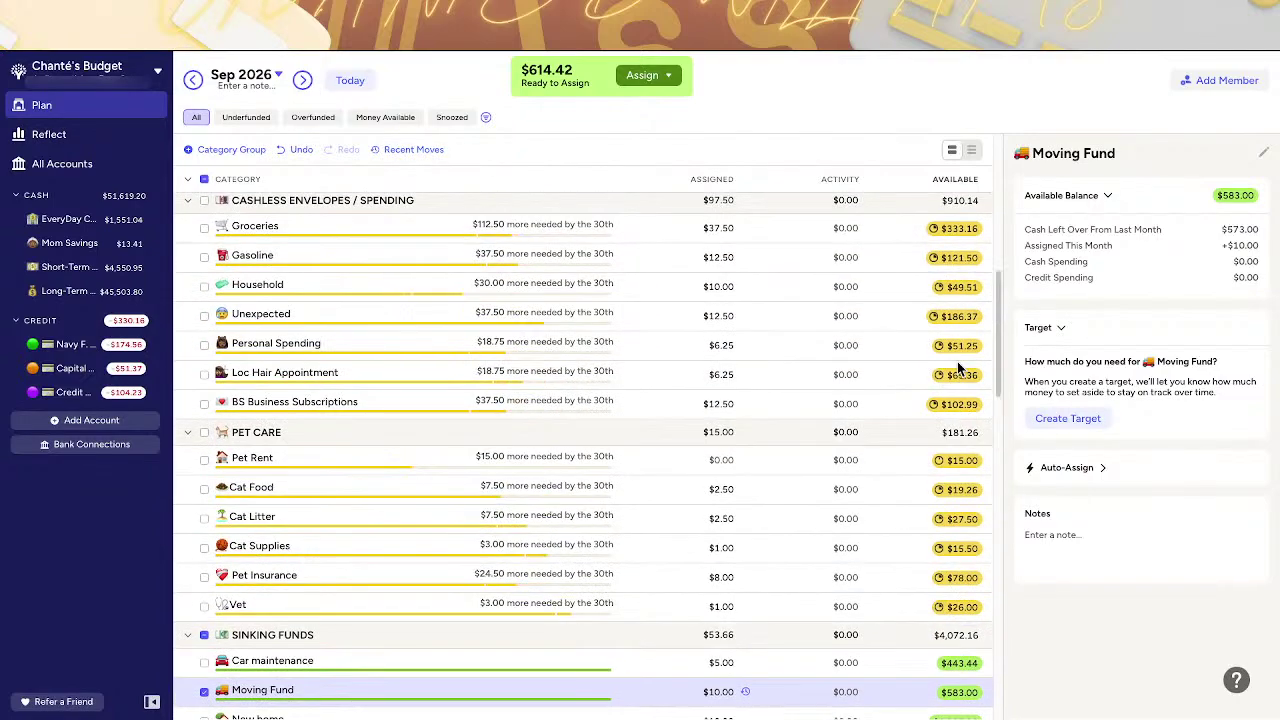
scroll(957, 370, up, 8)
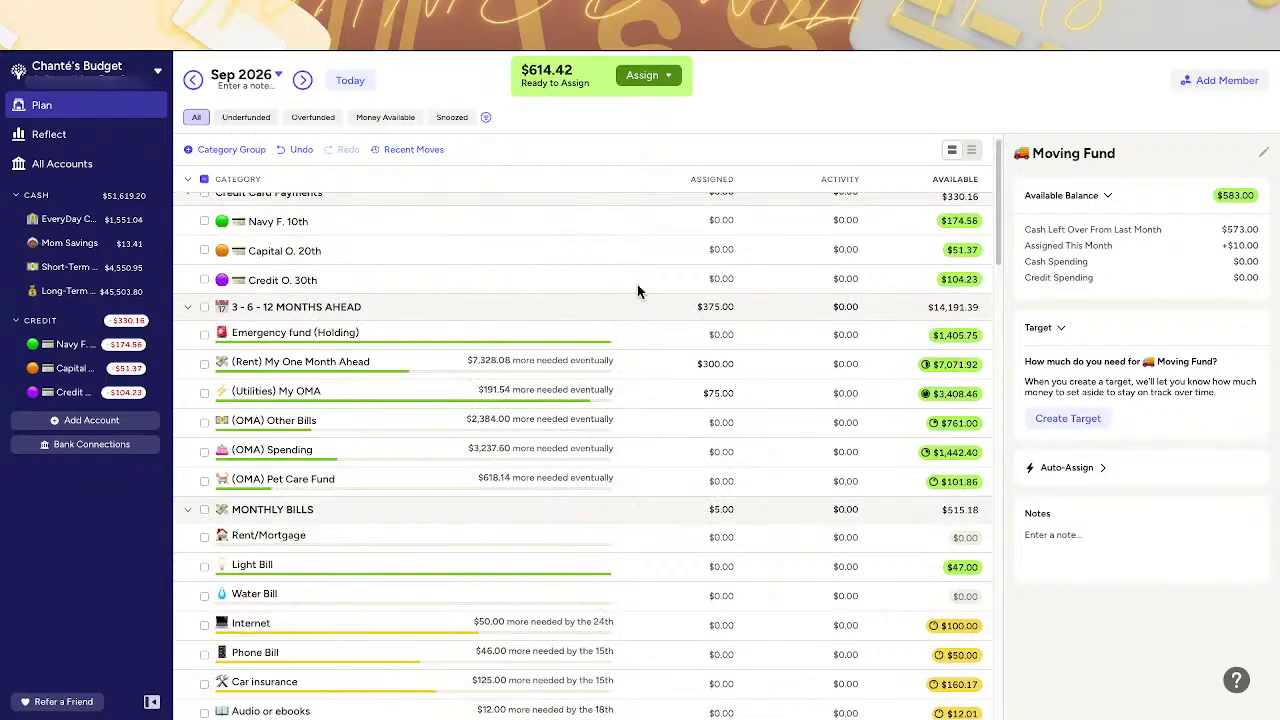
scroll(645, 288, up, 1)
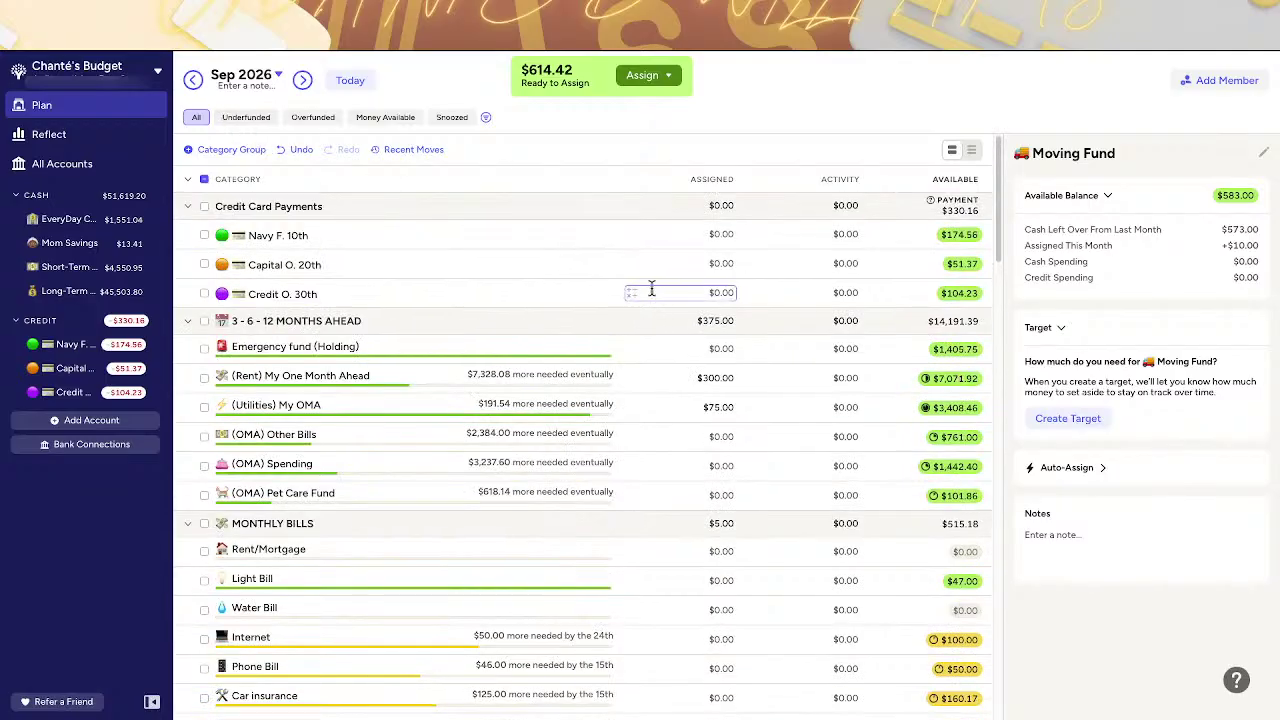
scroll(651, 288, down, 3)
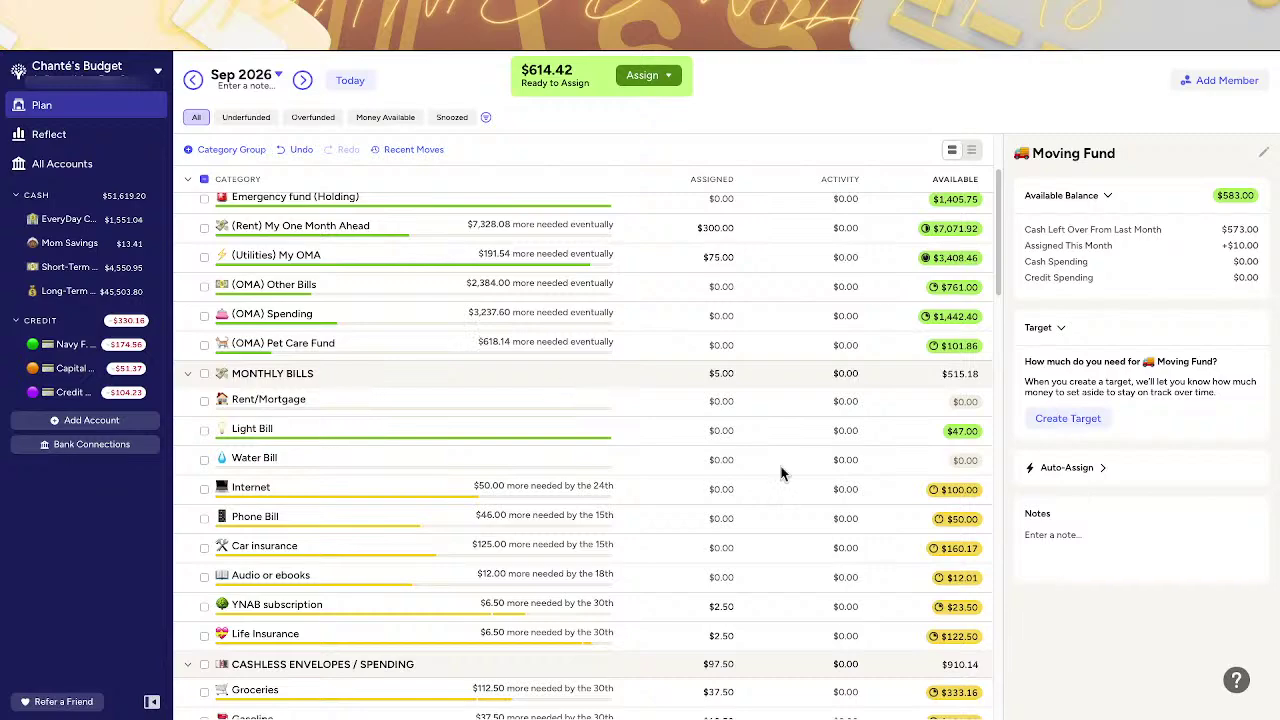
scroll(783, 473, up, 3)
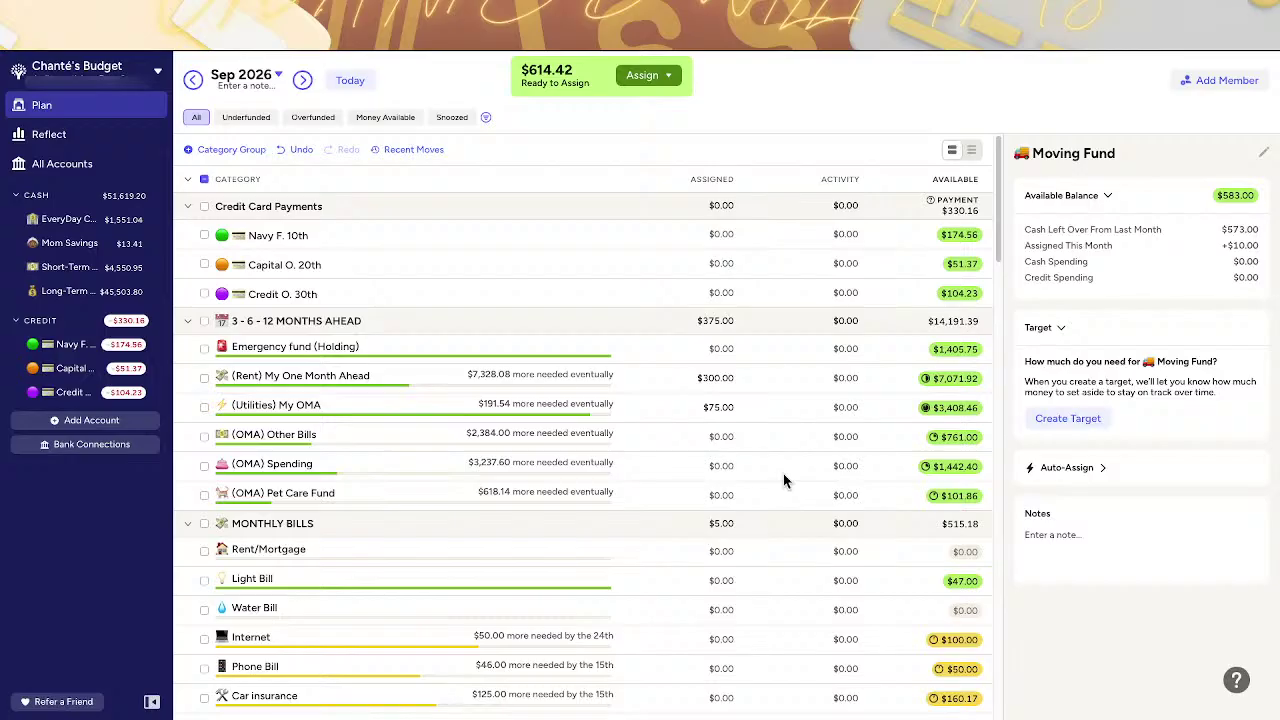
scroll(591, 405, down, 2)
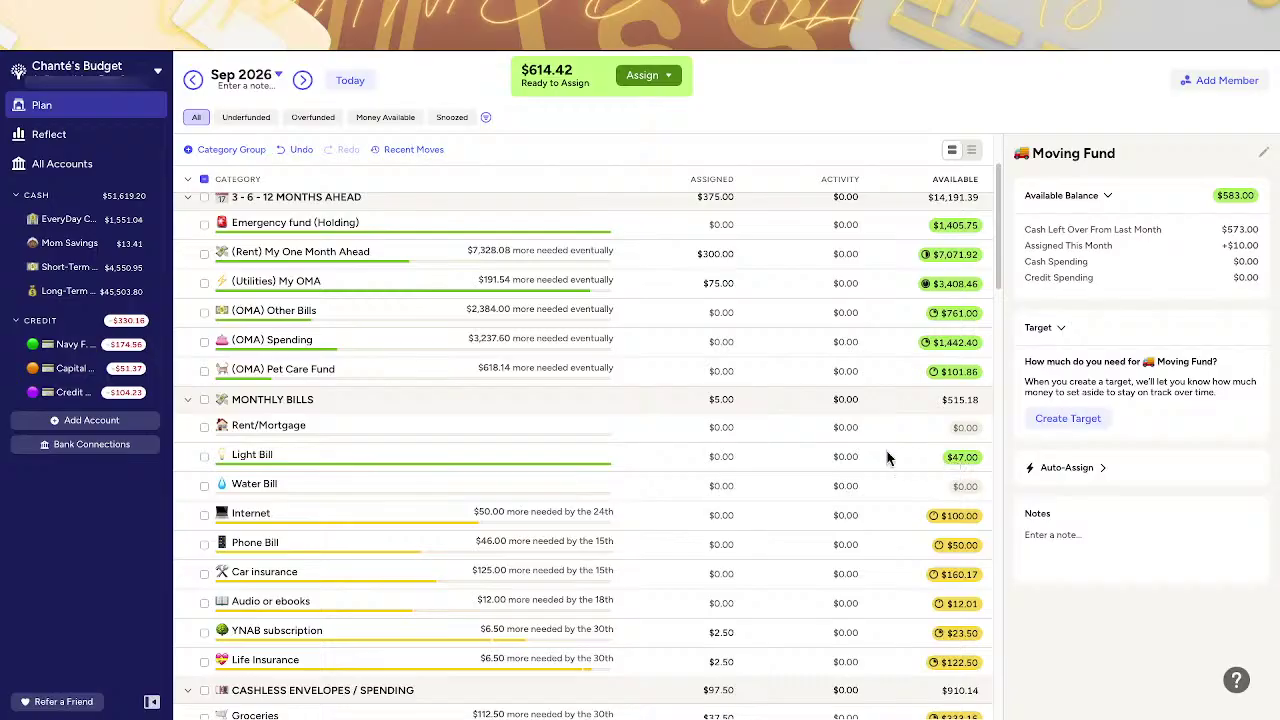
- Add $300.00 to the September 2026 amount assigned to (Rent) My One Month Ahead
scroll(738, 453, down, 1)
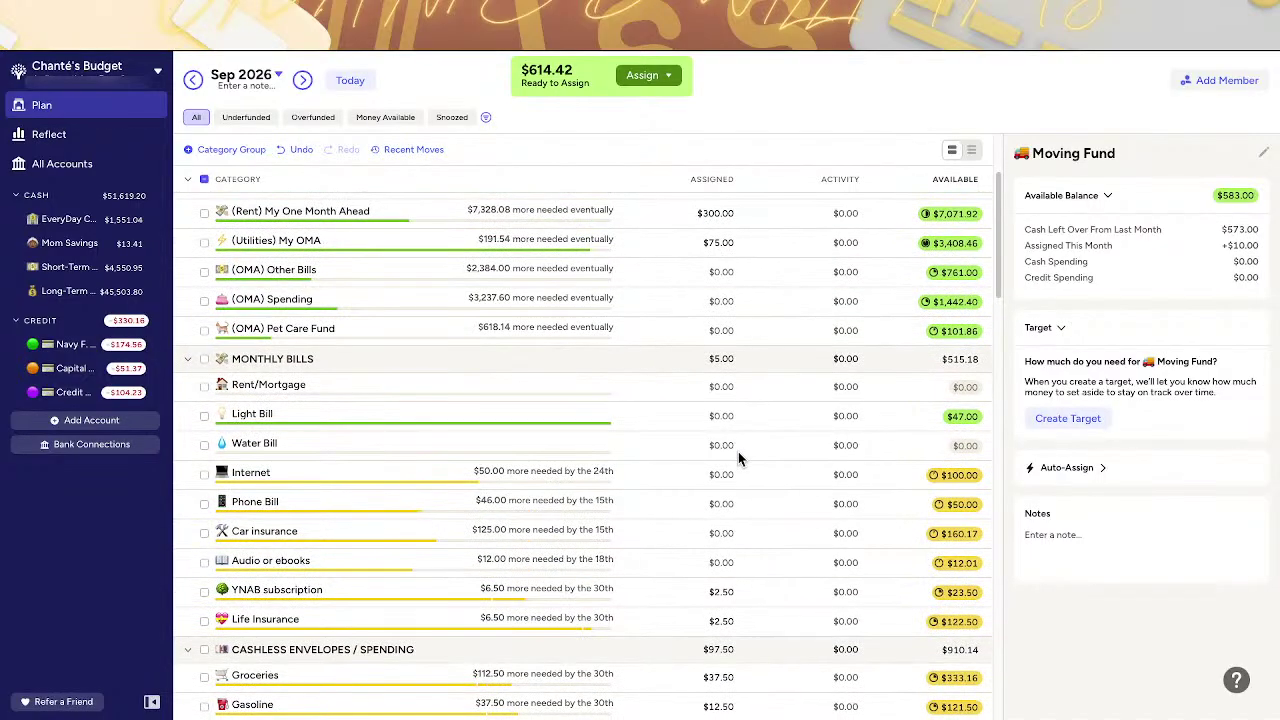
scroll(738, 458, down, 2)
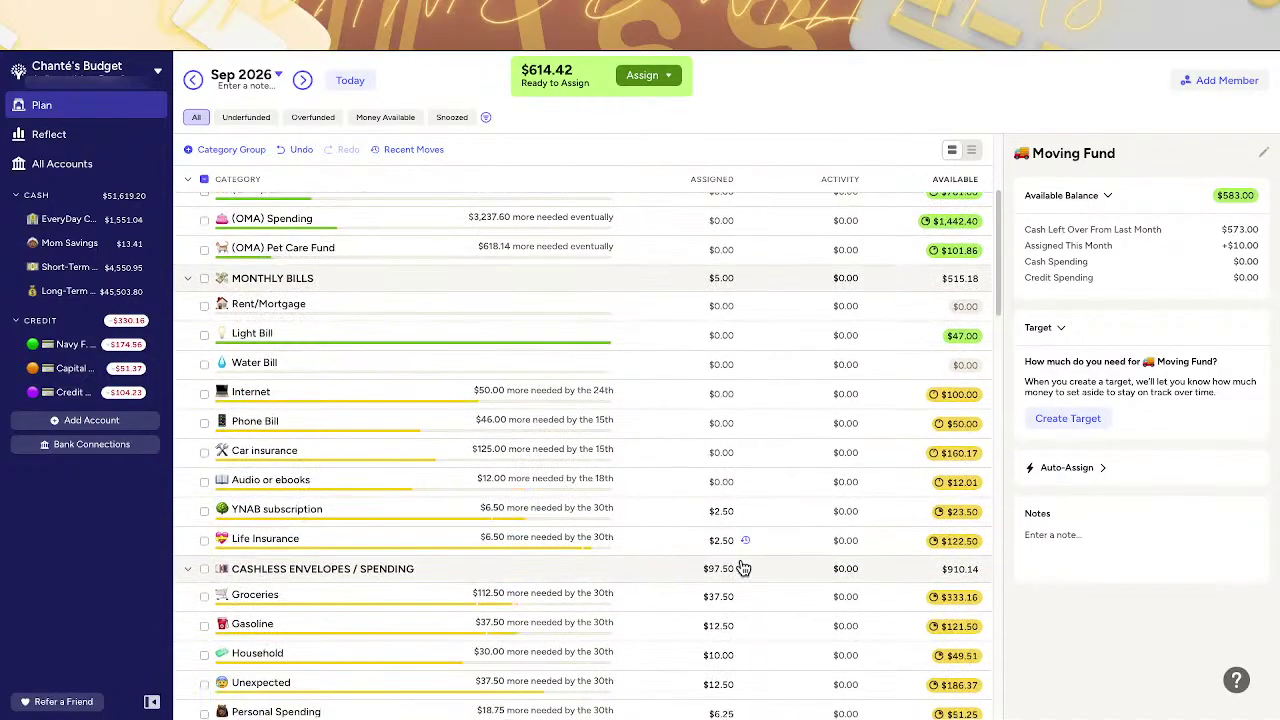
scroll(743, 568, down, 2)
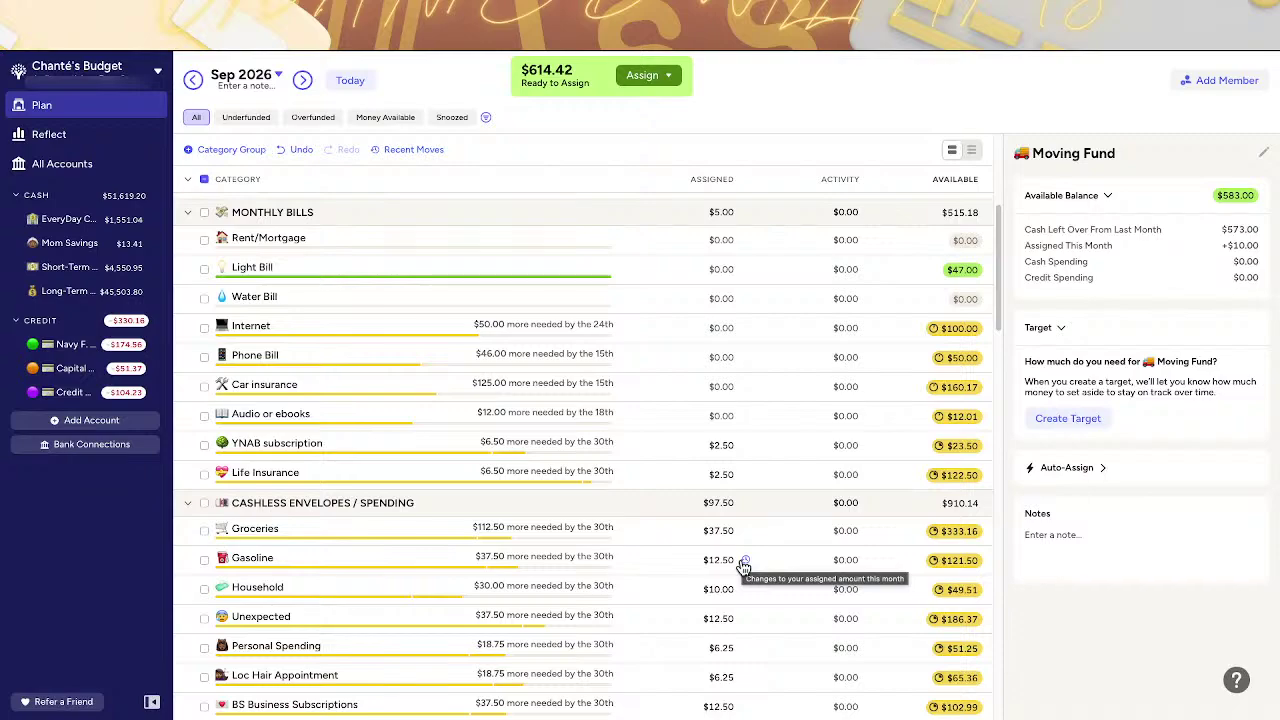
scroll(743, 566, up, 3)
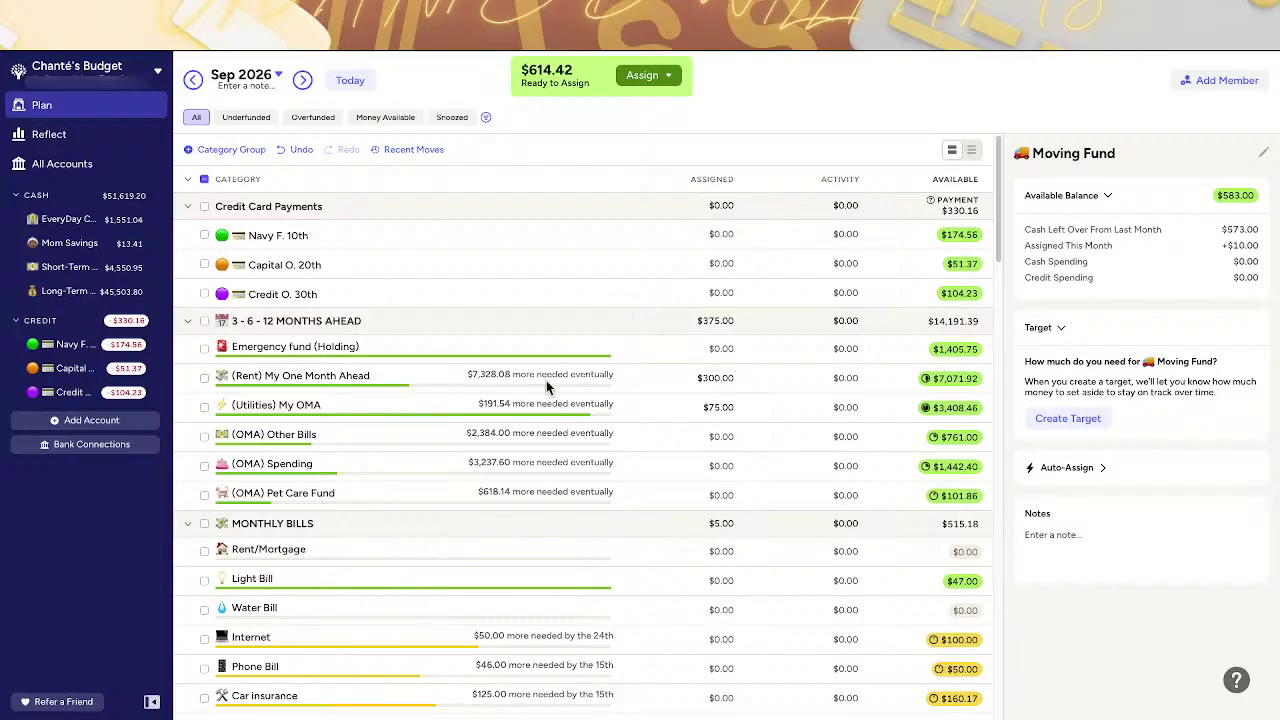
click(730, 378)
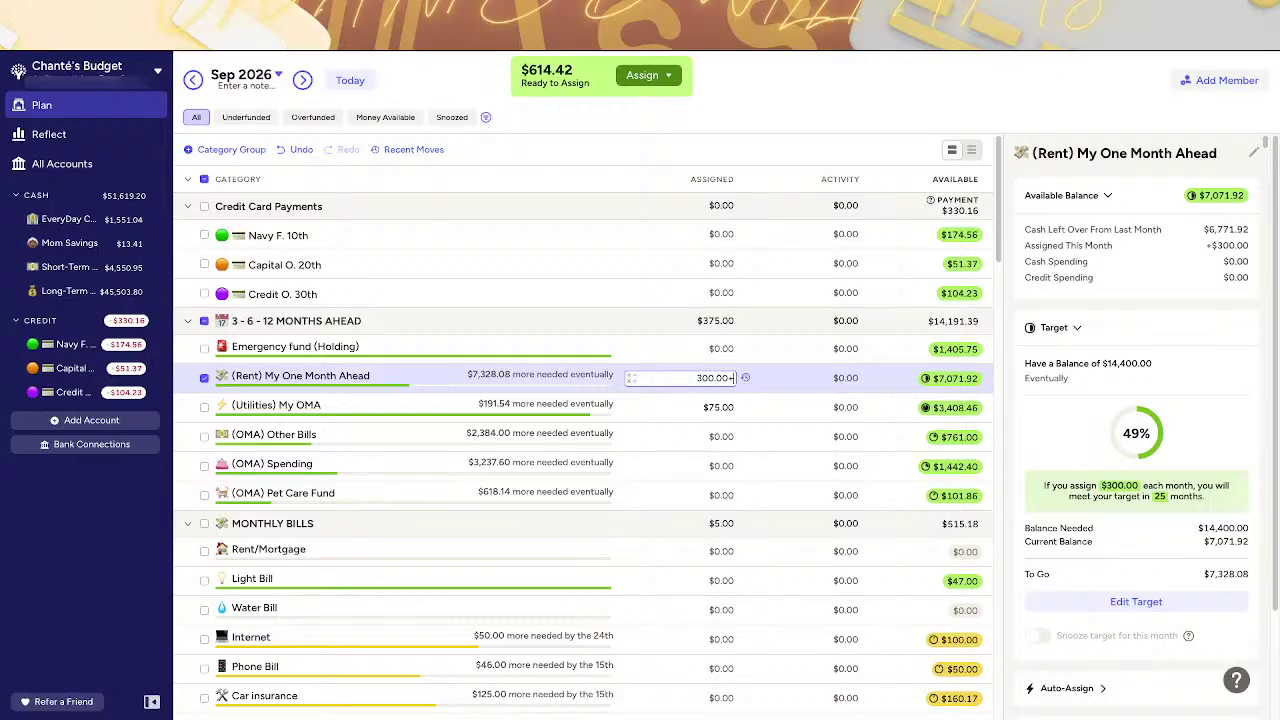
text(+300)
key(Return)
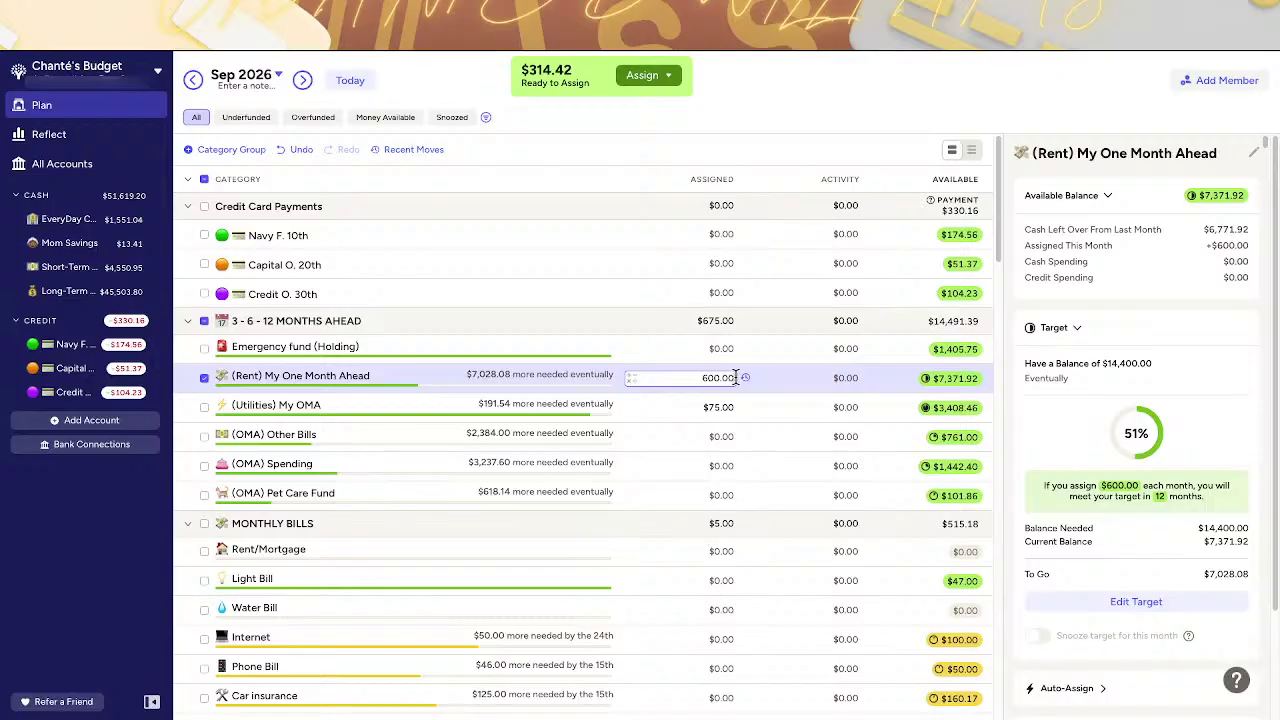
key(Return)
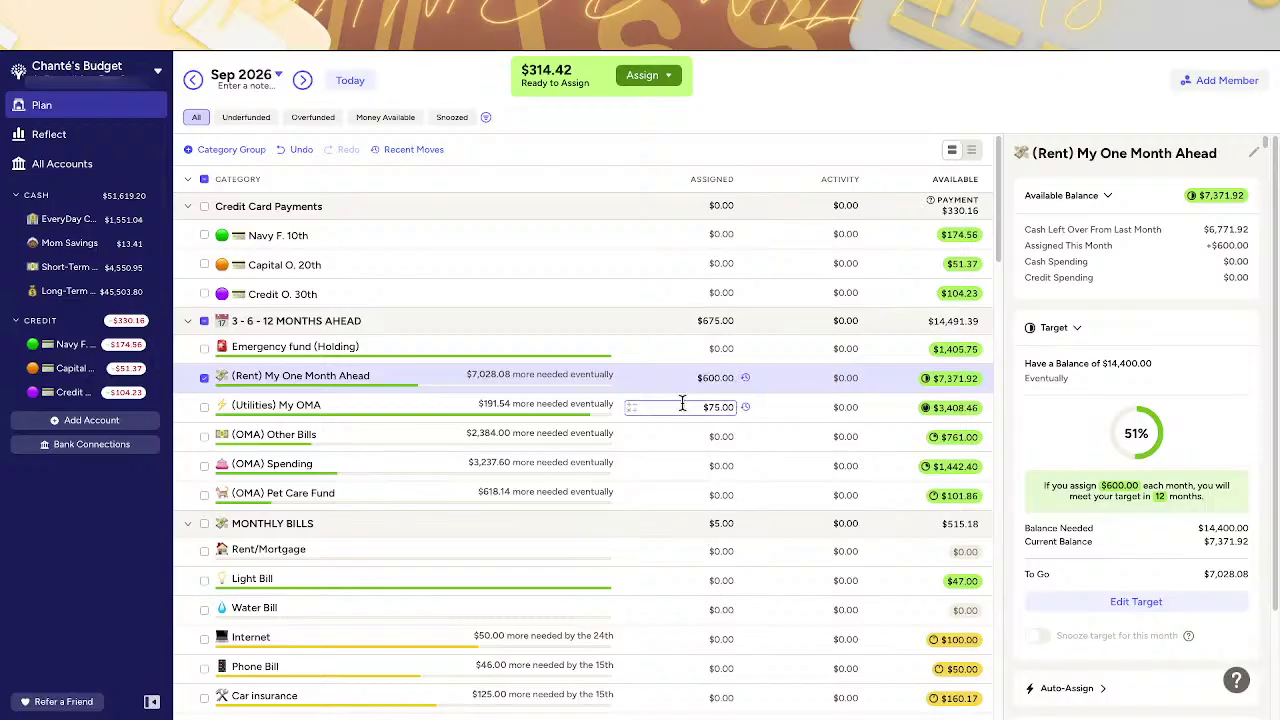
- Add $12.50, $31.25 and another $31.25 to (Utilities) My OMA, bringing its assigned amount to $150.00
click(682, 403)
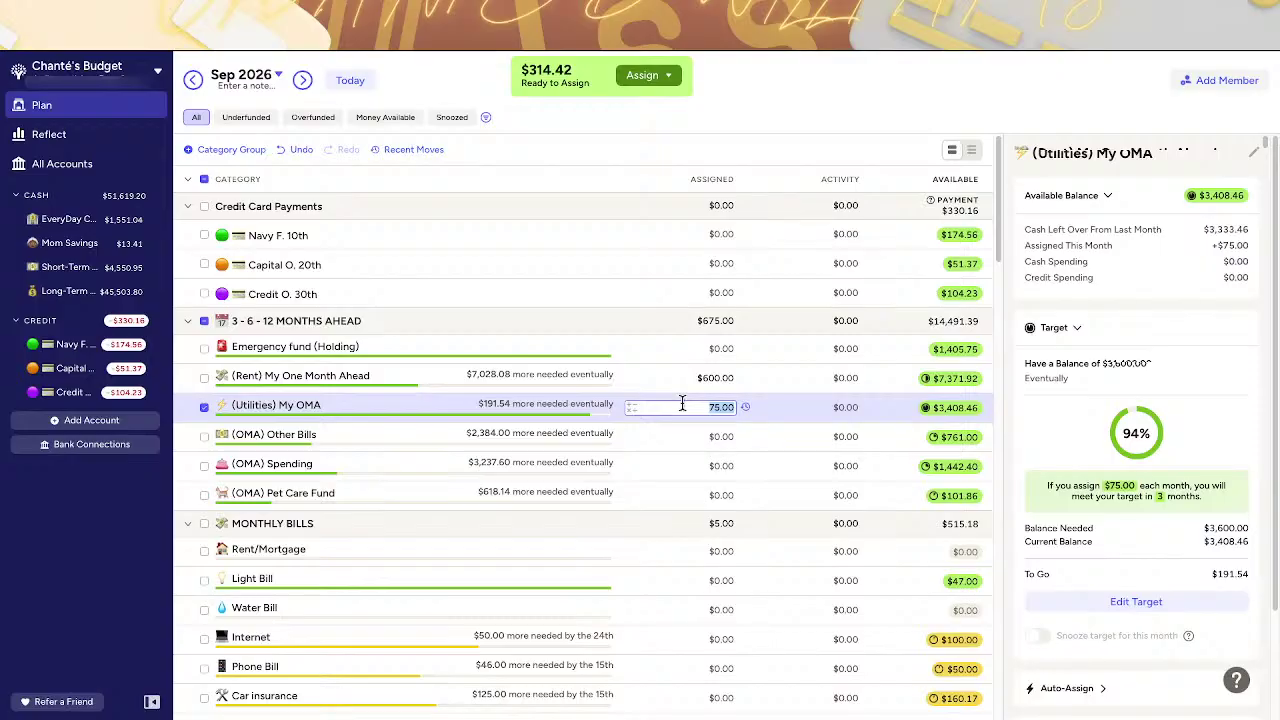
text(+12.5)
key(Return)
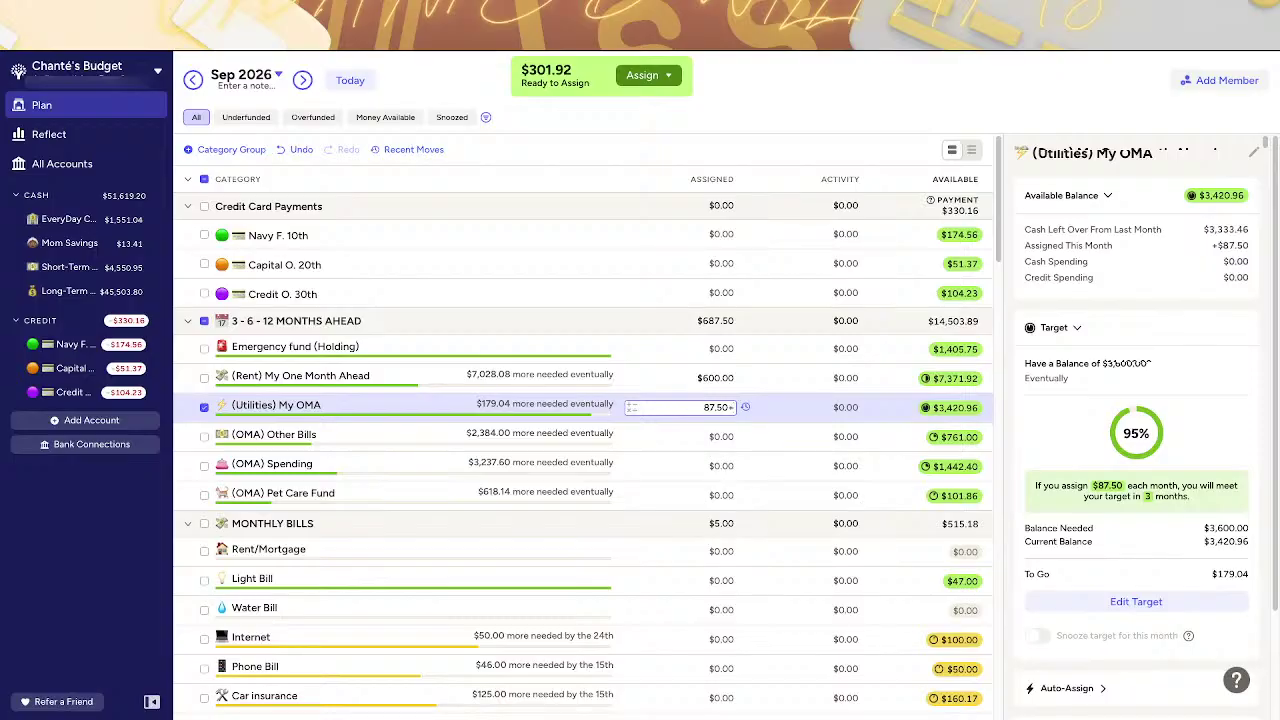
text(31.25)
key(Return)
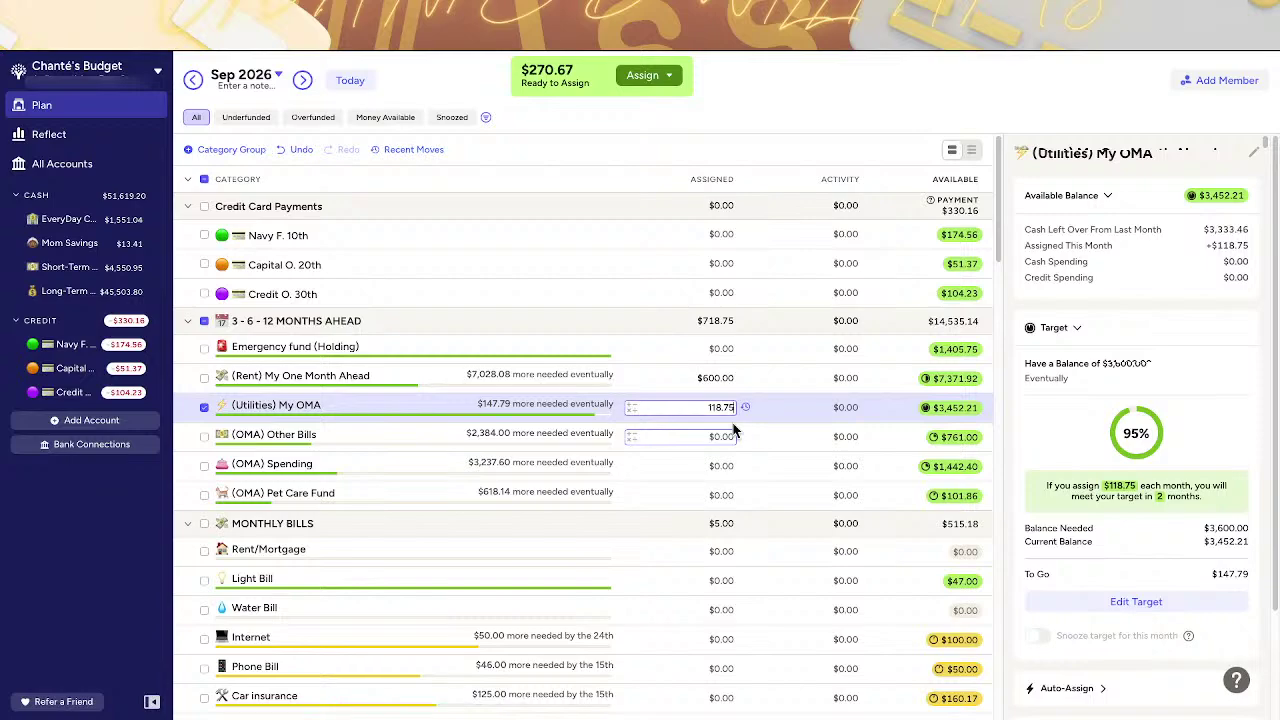
text(+31.25)
key(BackSpace)
key(Return)
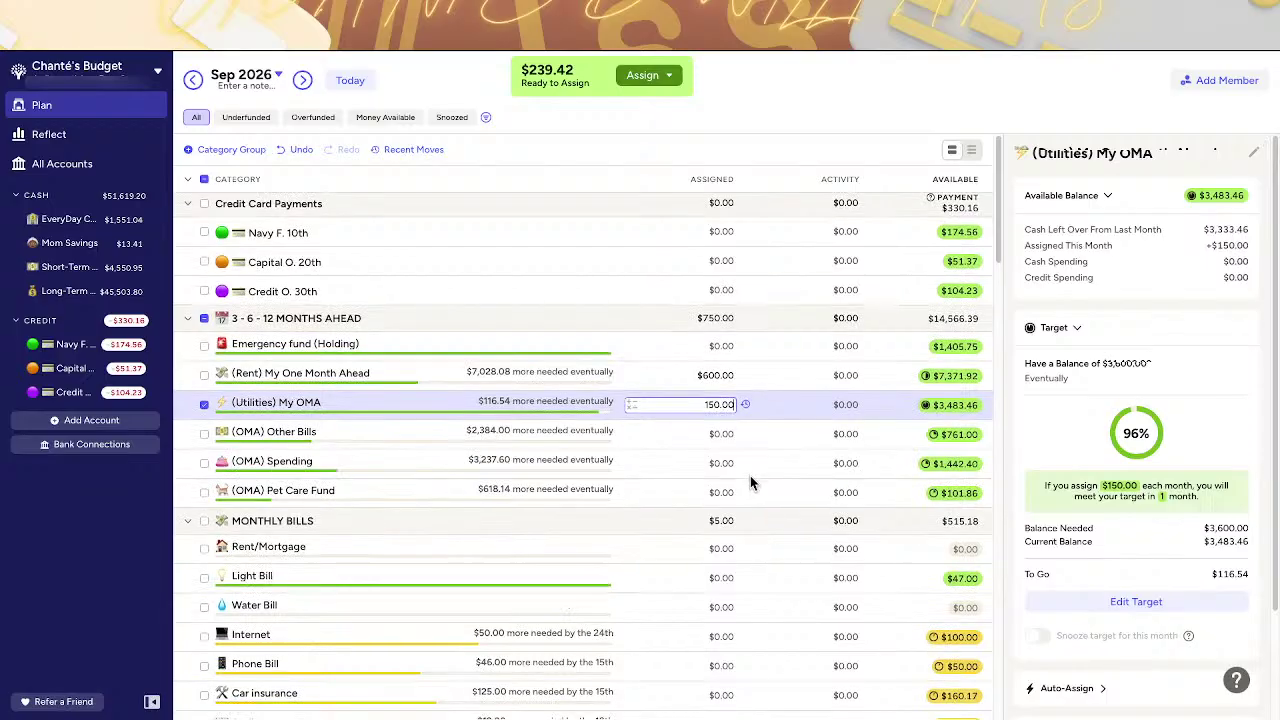
- Assign $12.50 to the Internet category in Monthly Bills for September 2026
scroll(751, 478, down, 1)
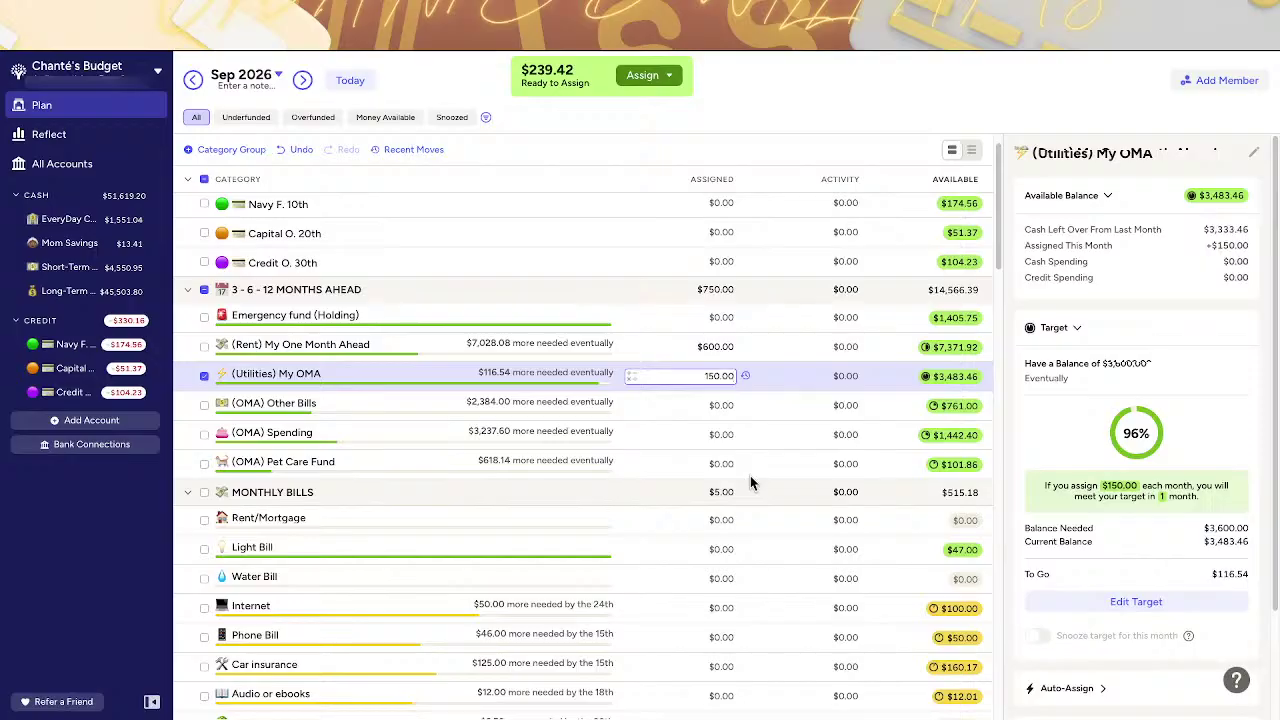
scroll(790, 434, down, 3)
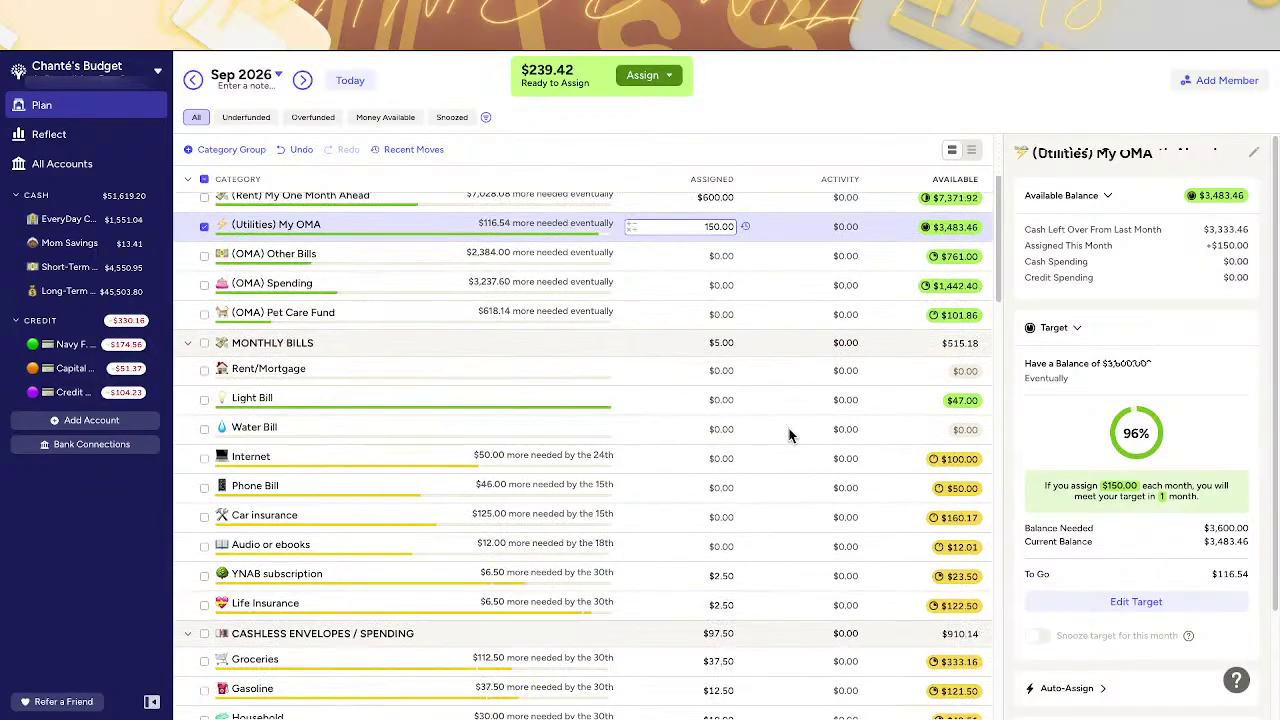
scroll(790, 434, down, 1)
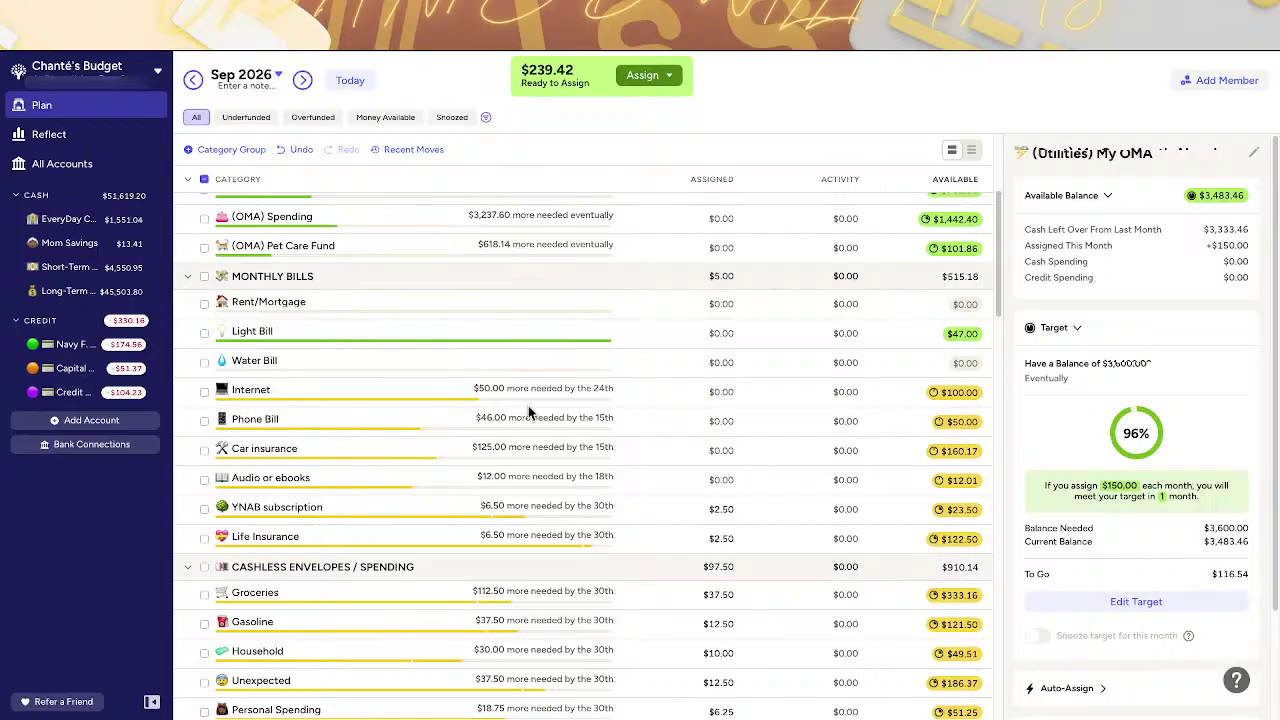
scroll(528, 405, down, 1)
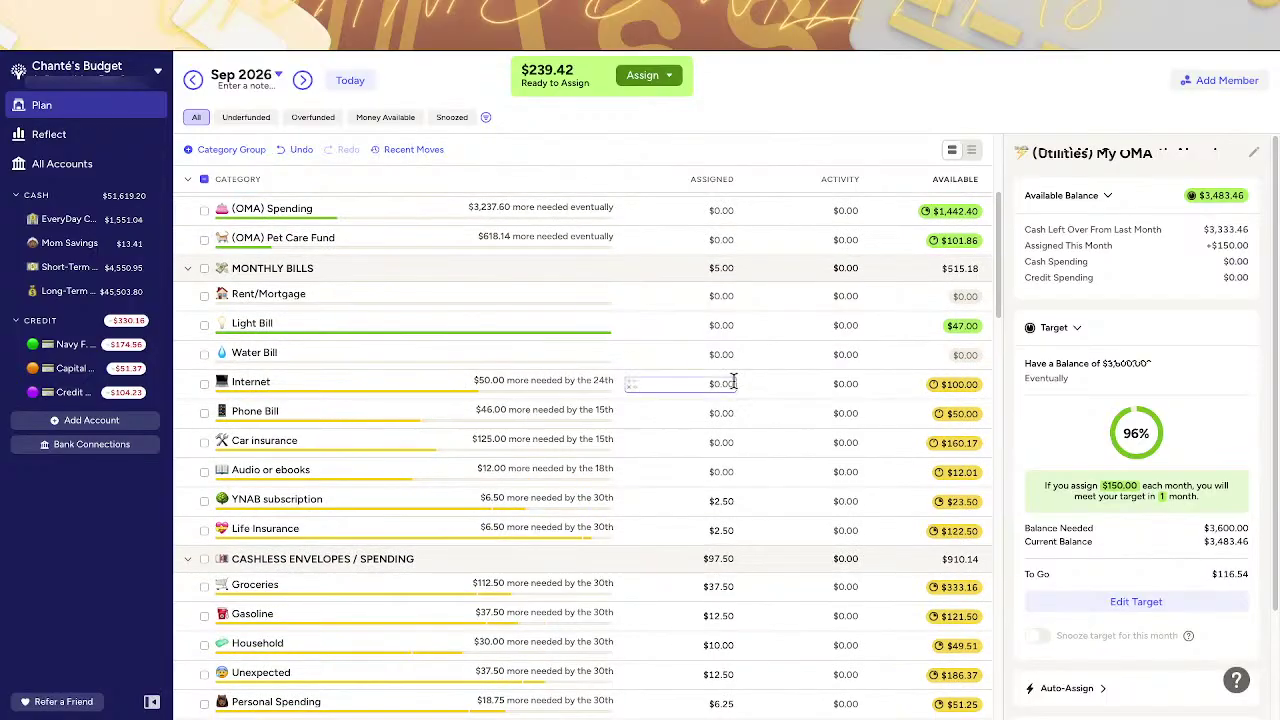
click(732, 381)
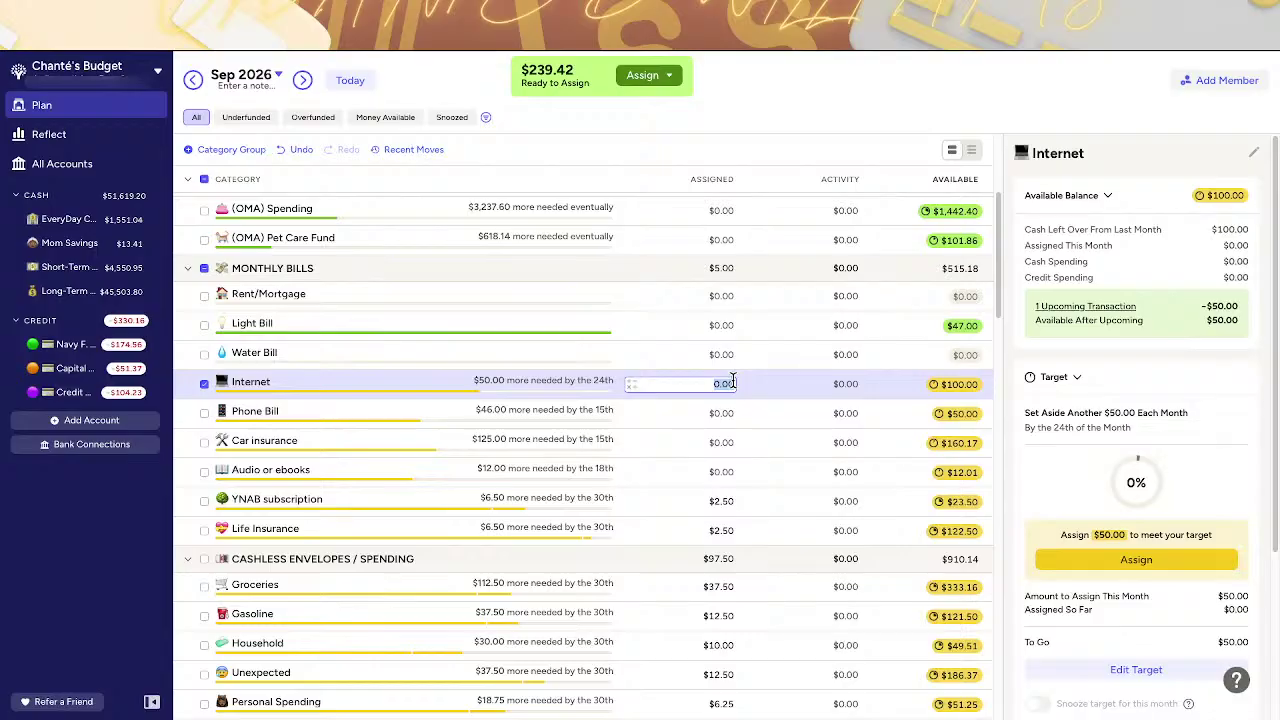
text(+)
text(12.5)
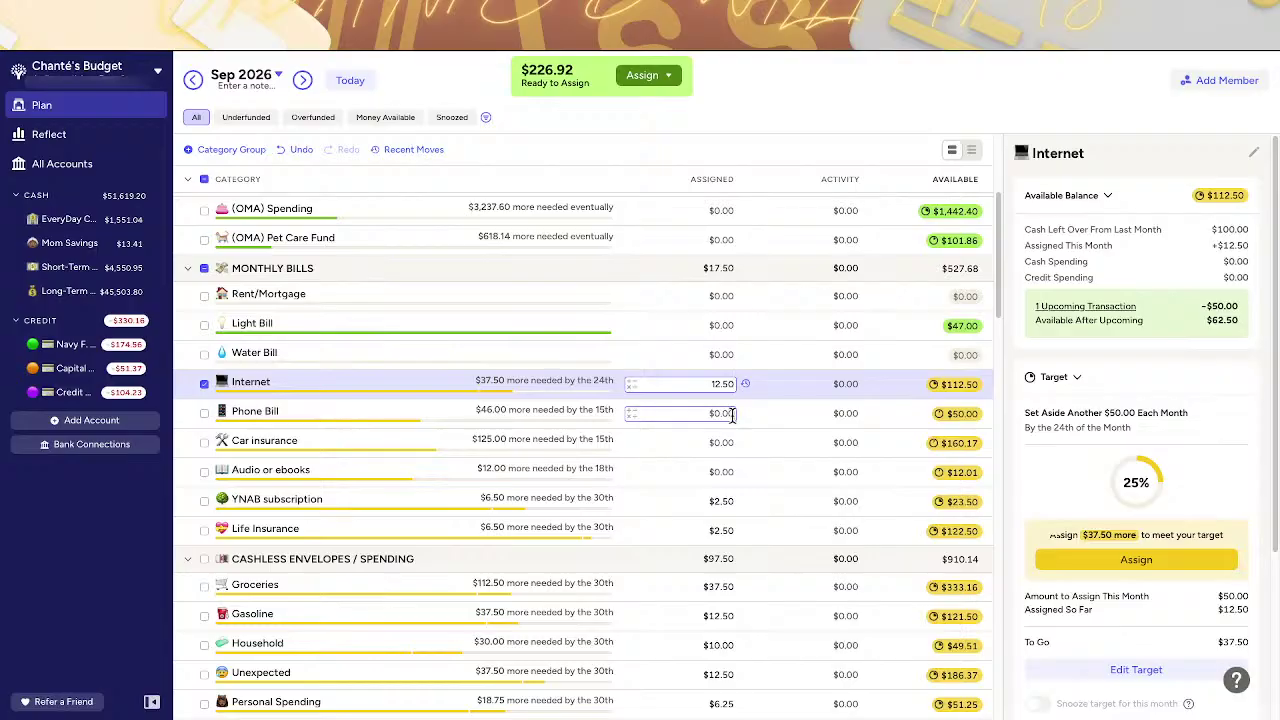
key(Return)
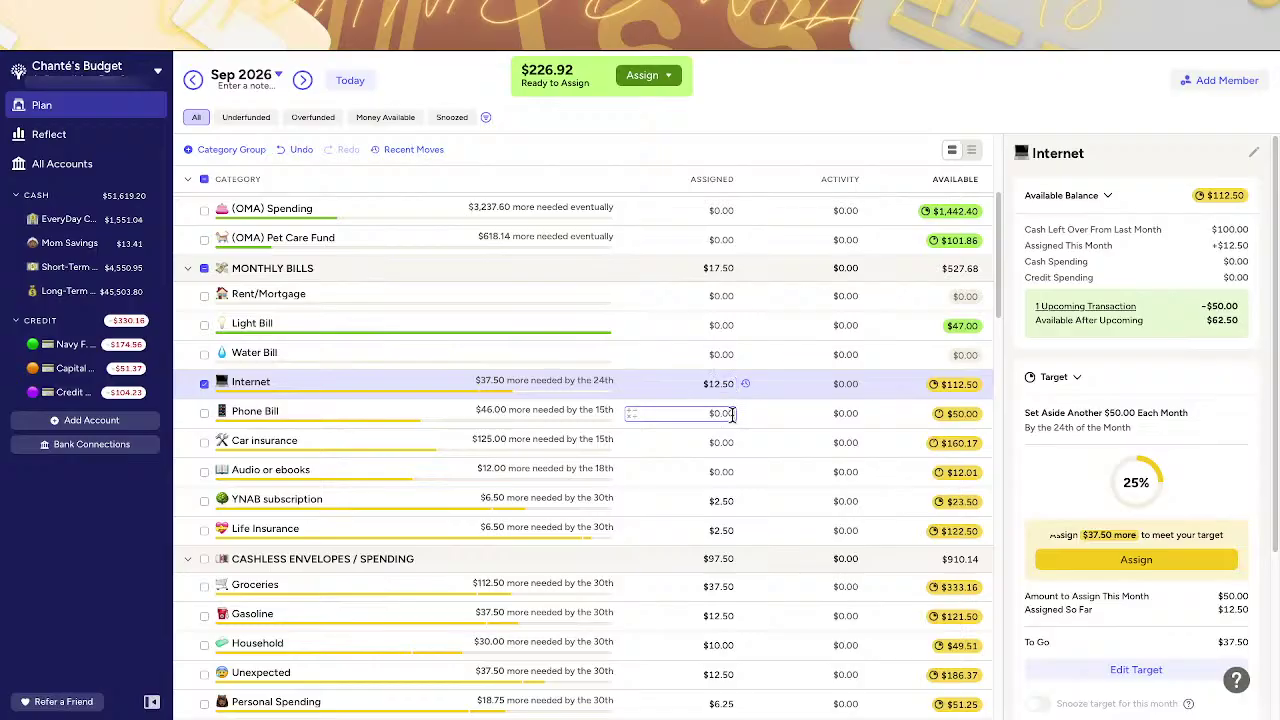
- Assign $11.50 to the Phone Bill category in Monthly Bills
click(732, 414)
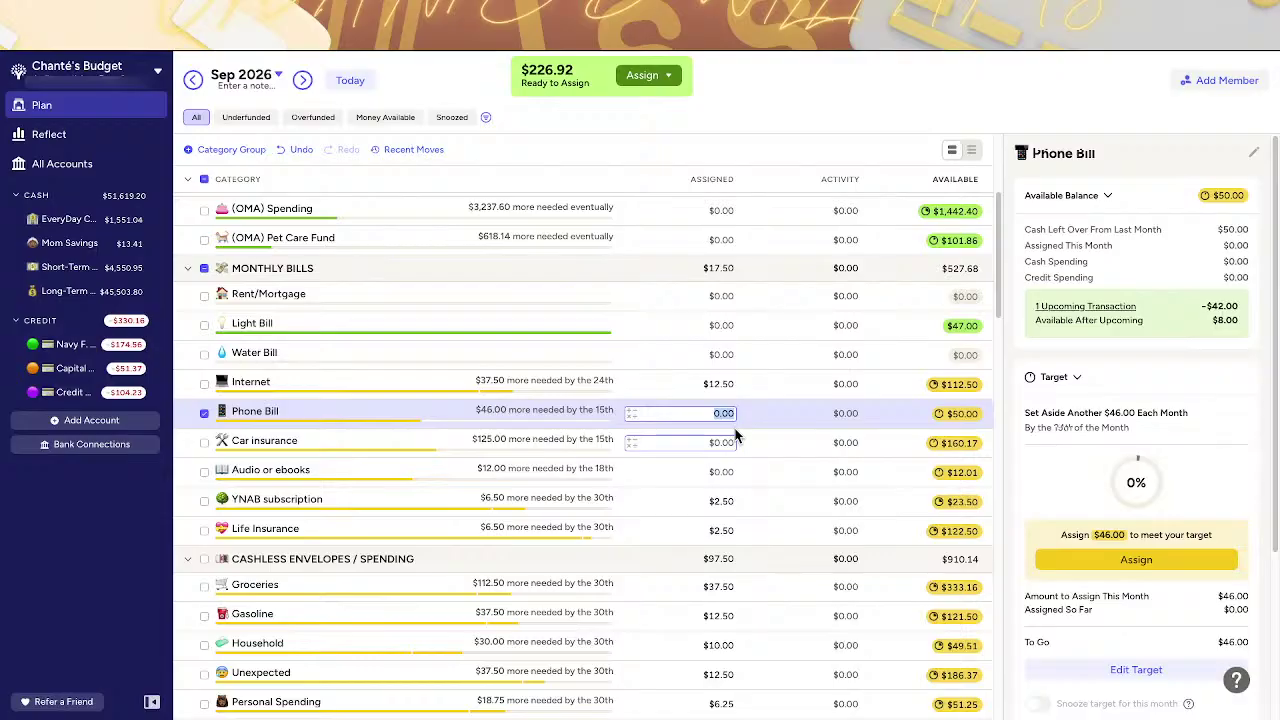
key(Right)
text(+11.5)
key(Return)
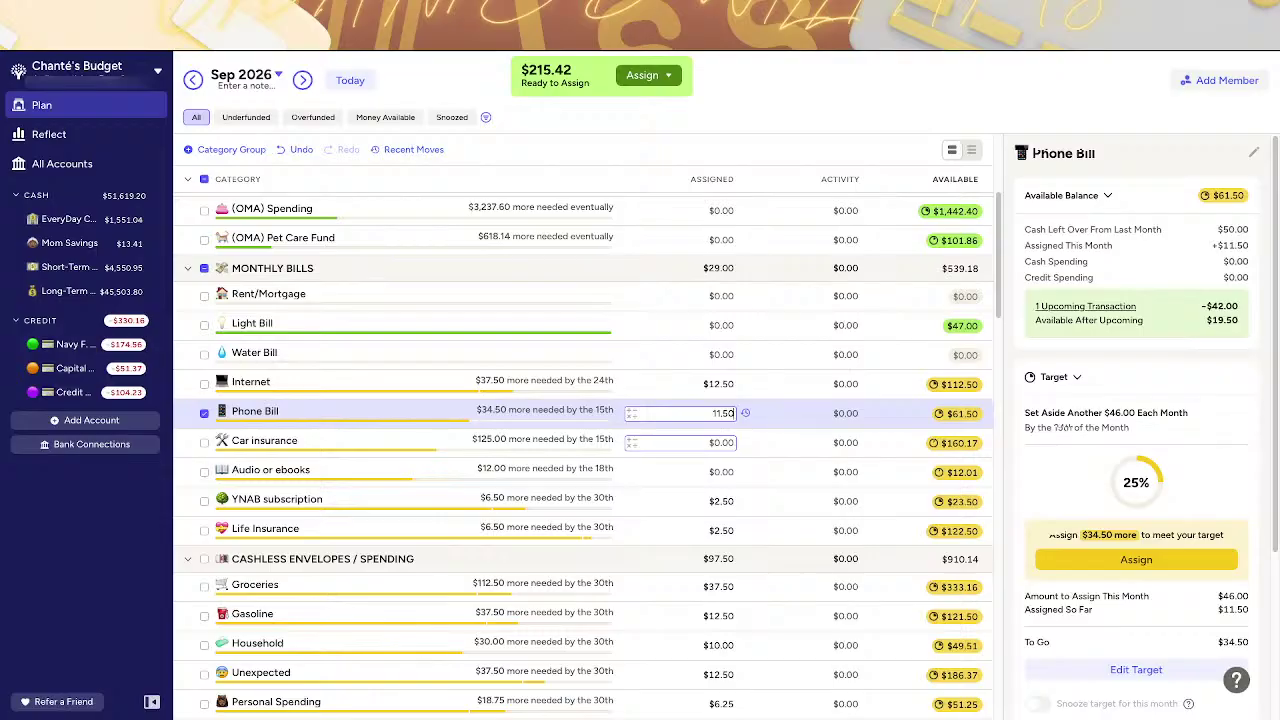
key(Return)
- Assign $31.25 to the Car insurance category in Monthly Bills
click(727, 441)
text(+)
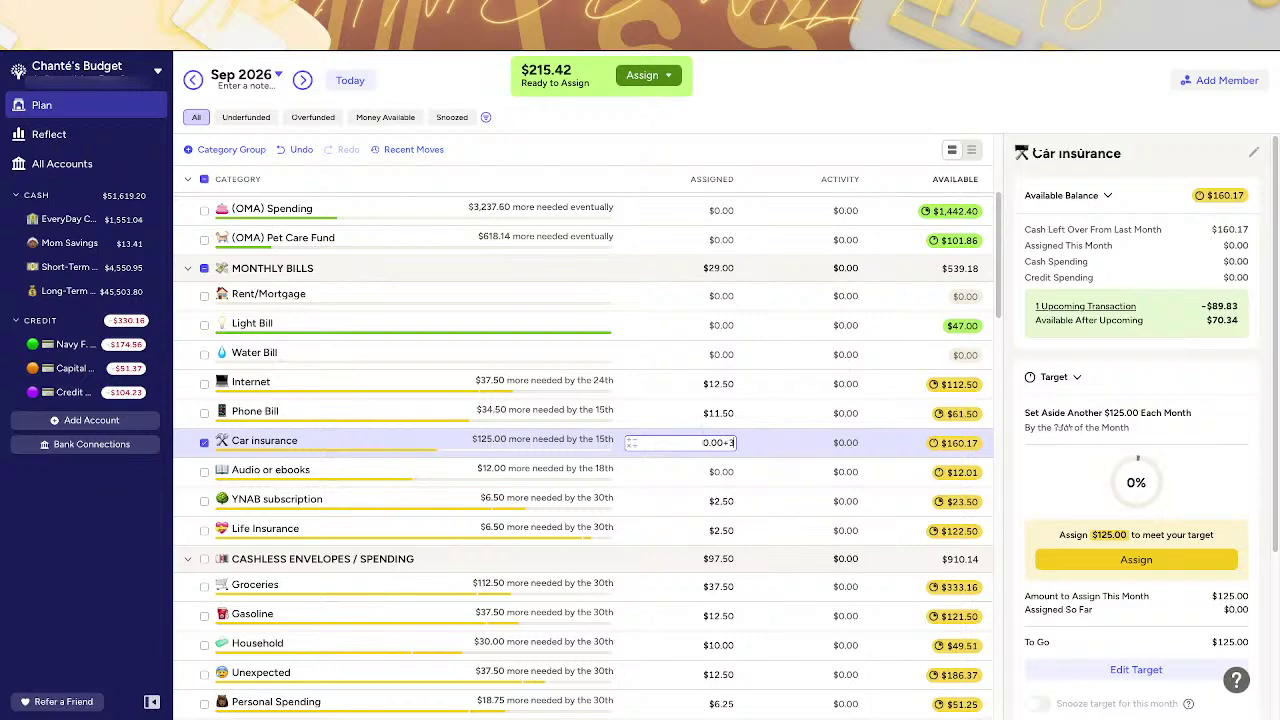
text(31.25)
key(Return)
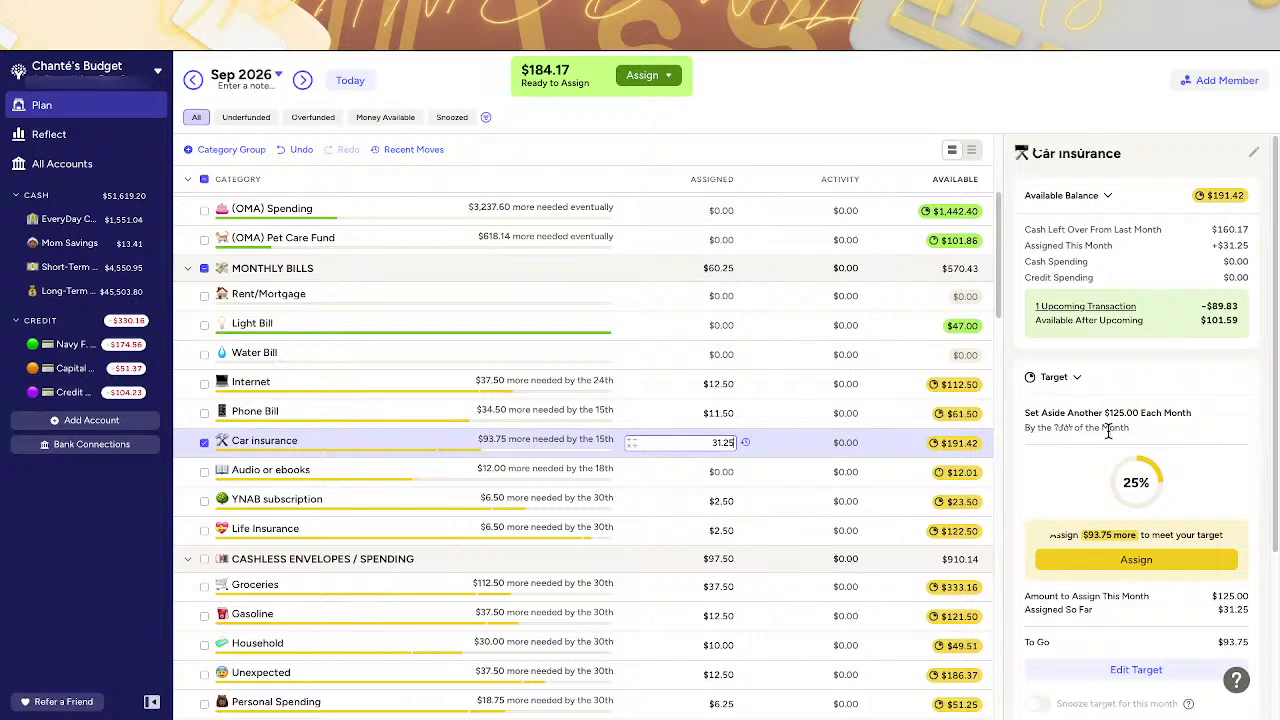
- Assign $3.00 to Audio or ebooks and add $2.50 to the amount assigned to YNAB subscription
click(716, 472)
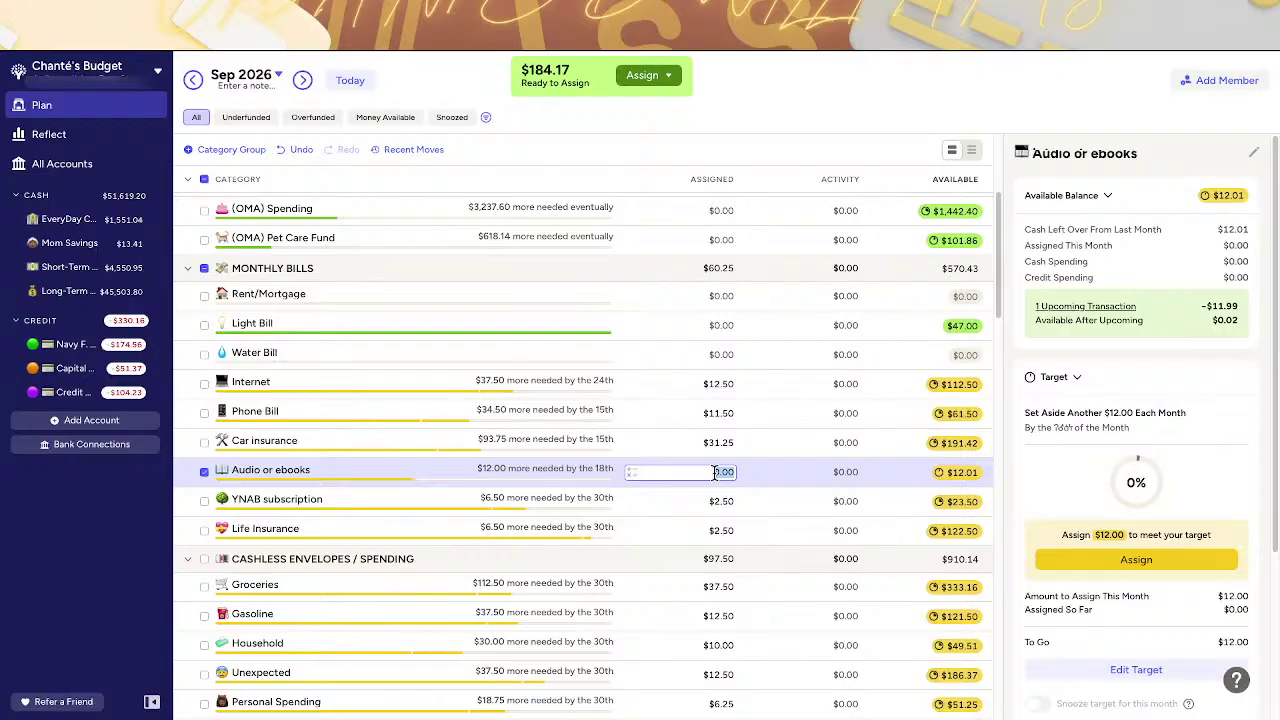
text(+3)
key(Return)
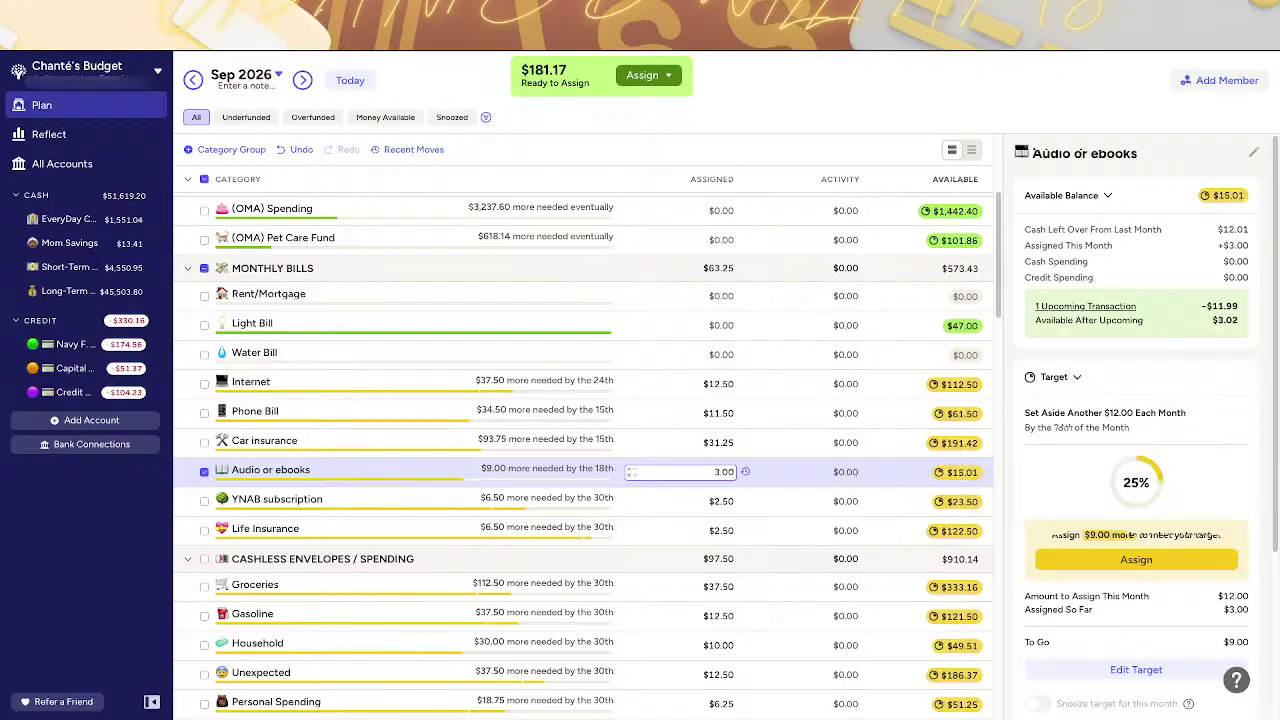
click(720, 503)
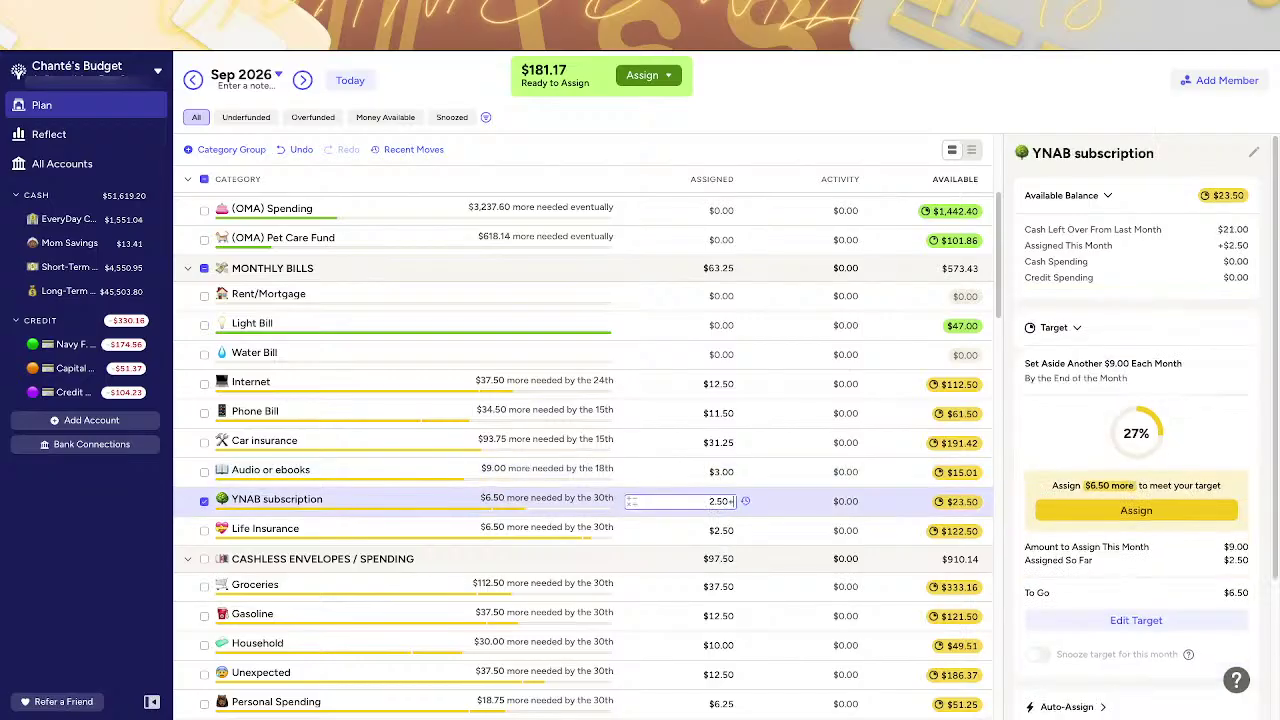
text(+2.50)
key(Return)
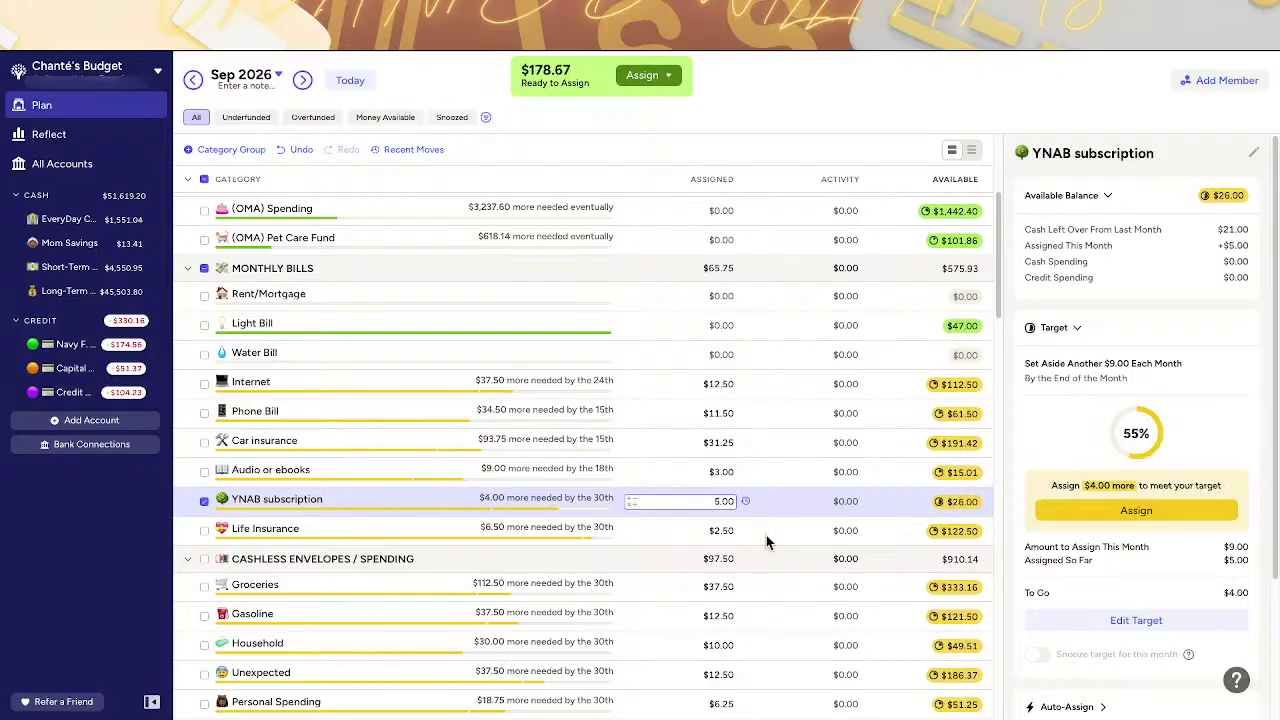
- Add $2.50 to the Life Insurance category's assigned amount, making it $5.00
scroll(766, 530, down, 2)
click(720, 347)
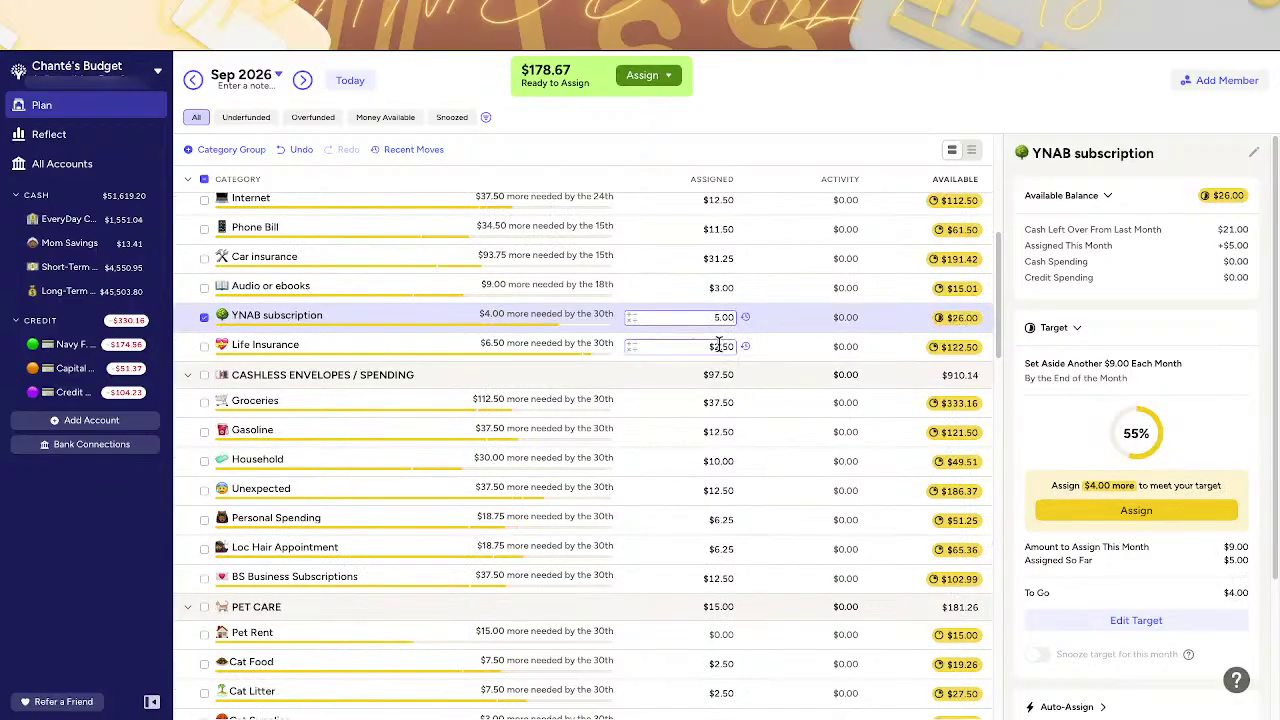
text(+)
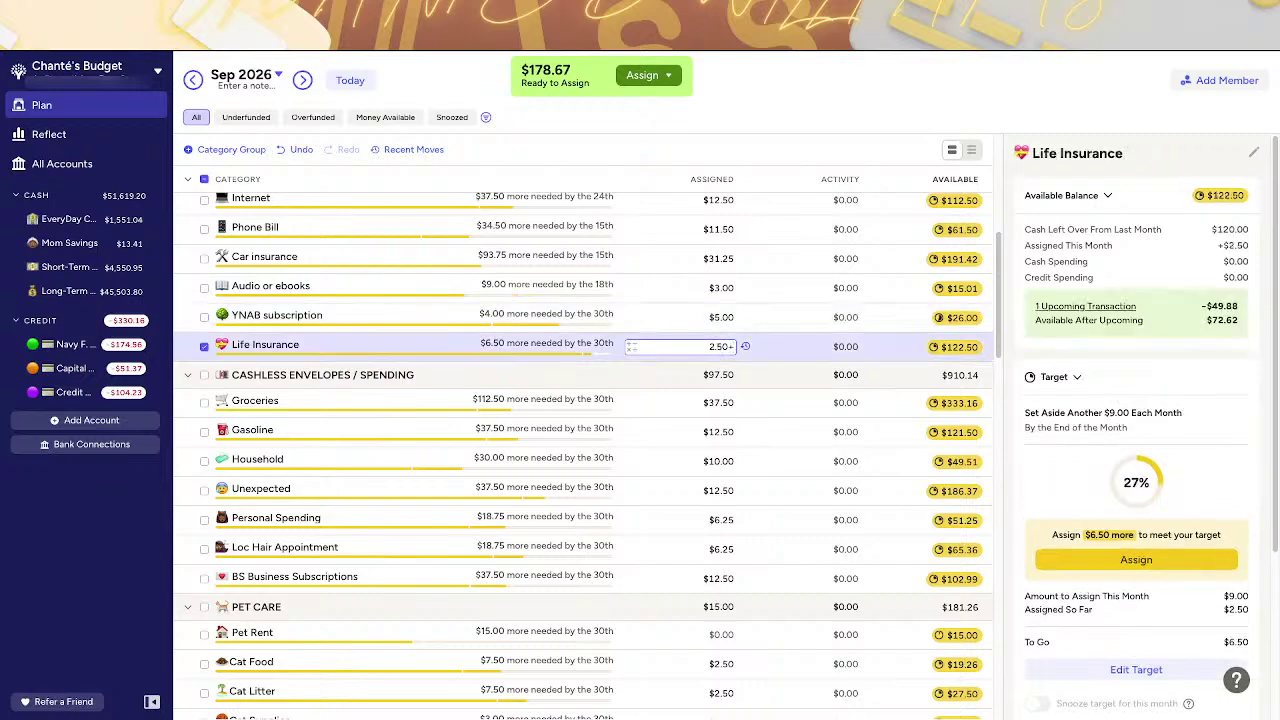
text(2.5)
key(Return)
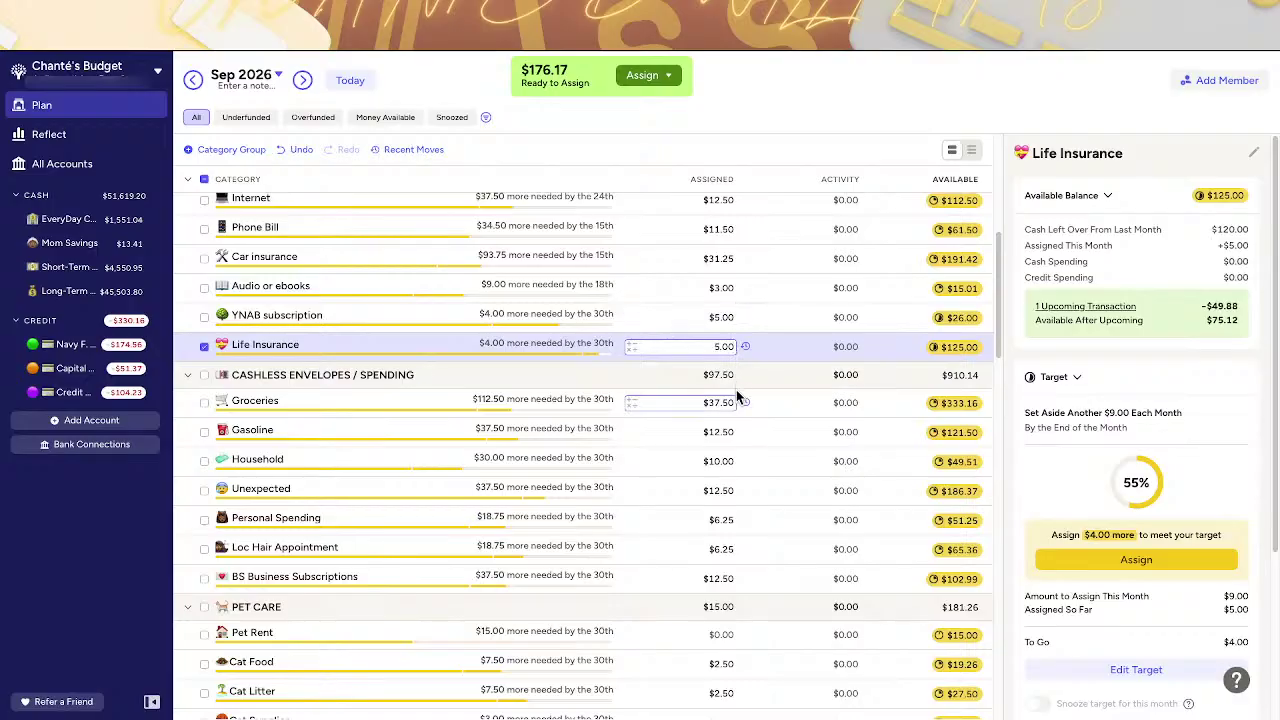
- Add $37.50 to the Groceries category's assigned amount in Cashless Envelopes / Spending, making it $75.00
scroll(739, 396, up, 2)
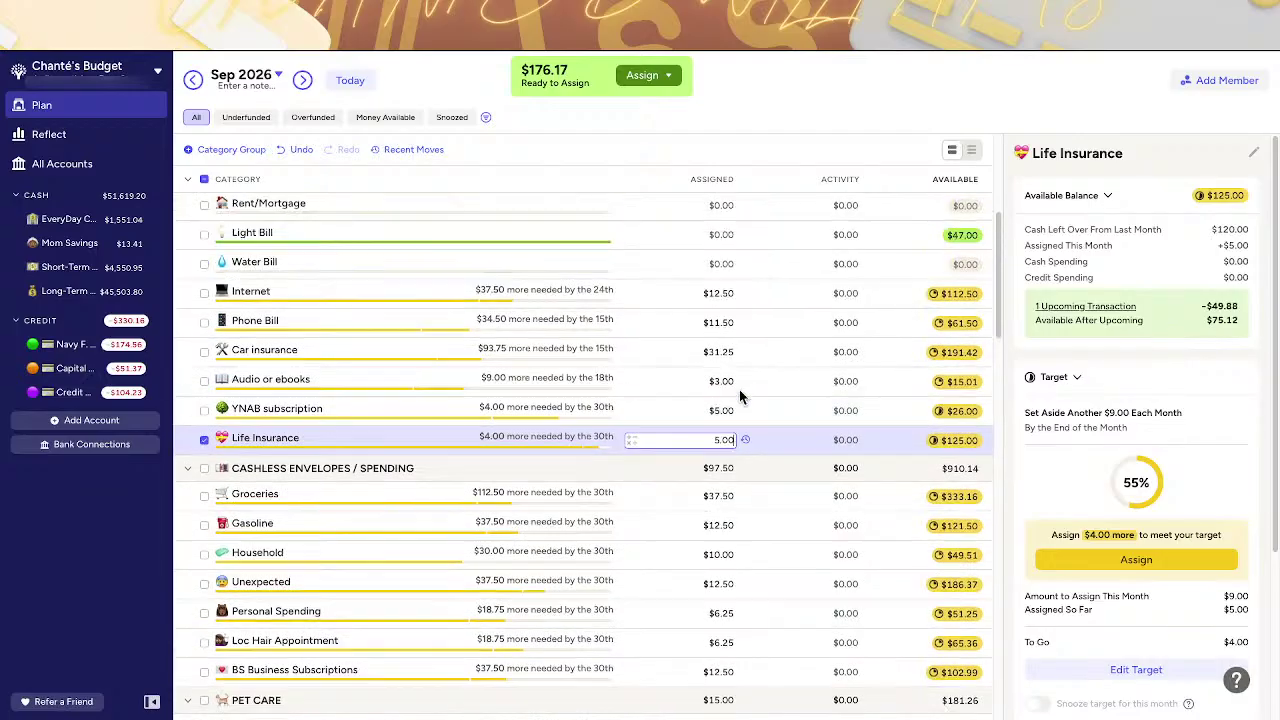
scroll(739, 396, up, 2)
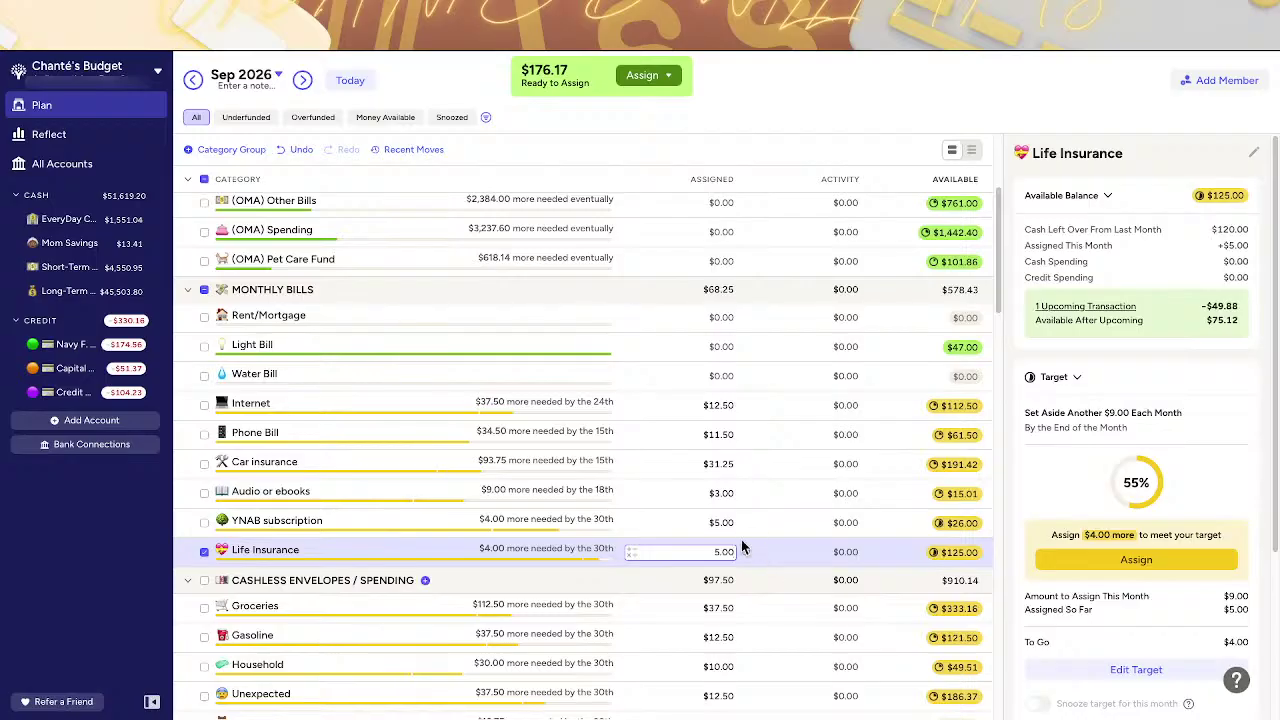
scroll(600, 396, down, 3)
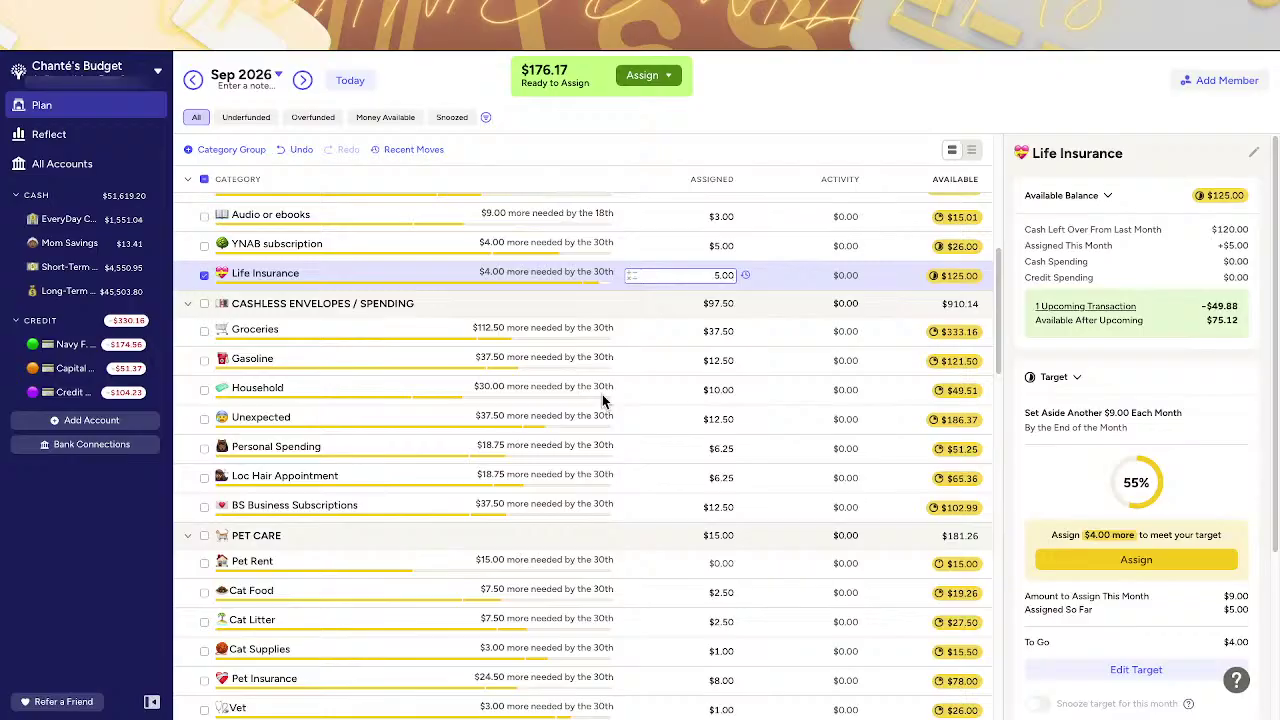
click(705, 333)
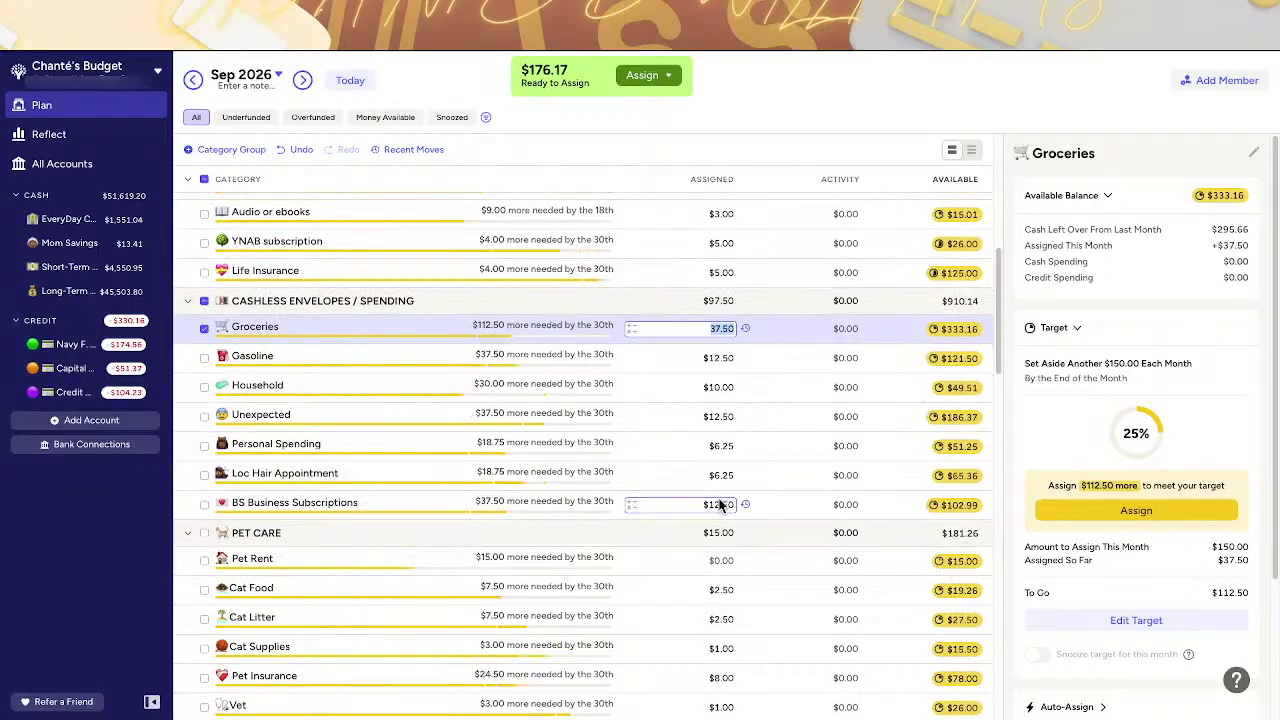
scroll(718, 500, down, 1)
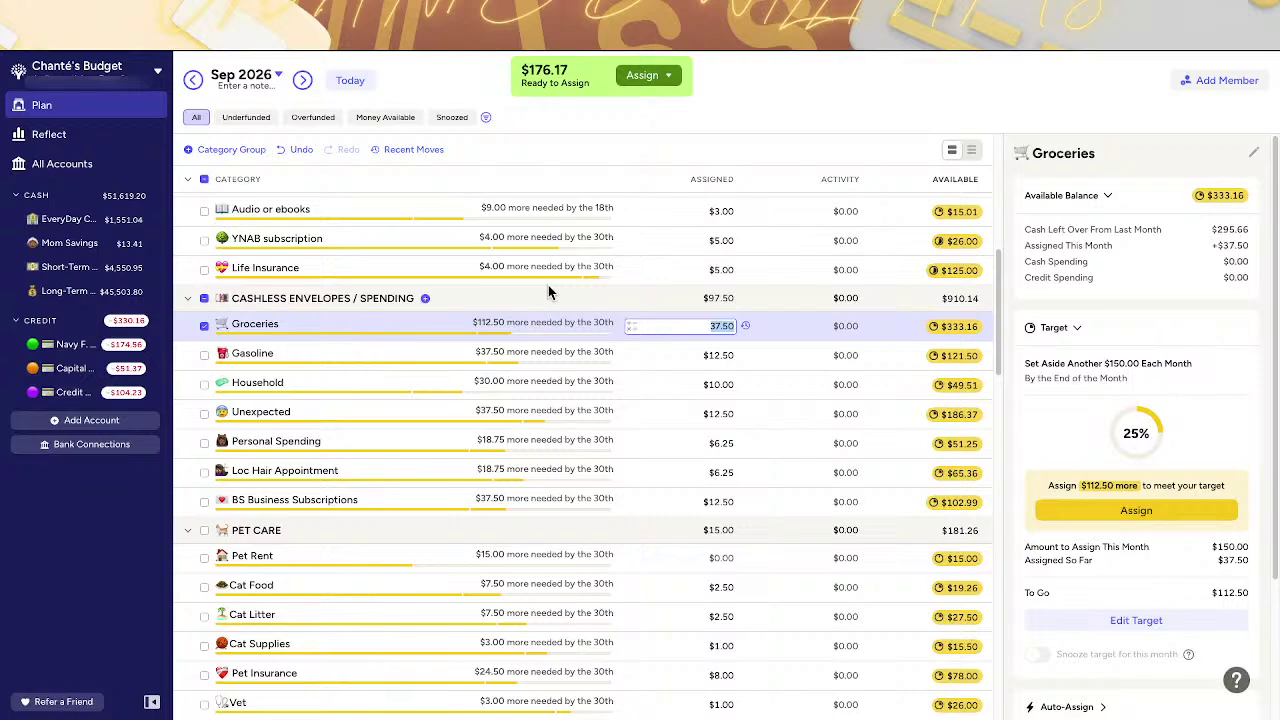
text(+37.5)
key(Return)
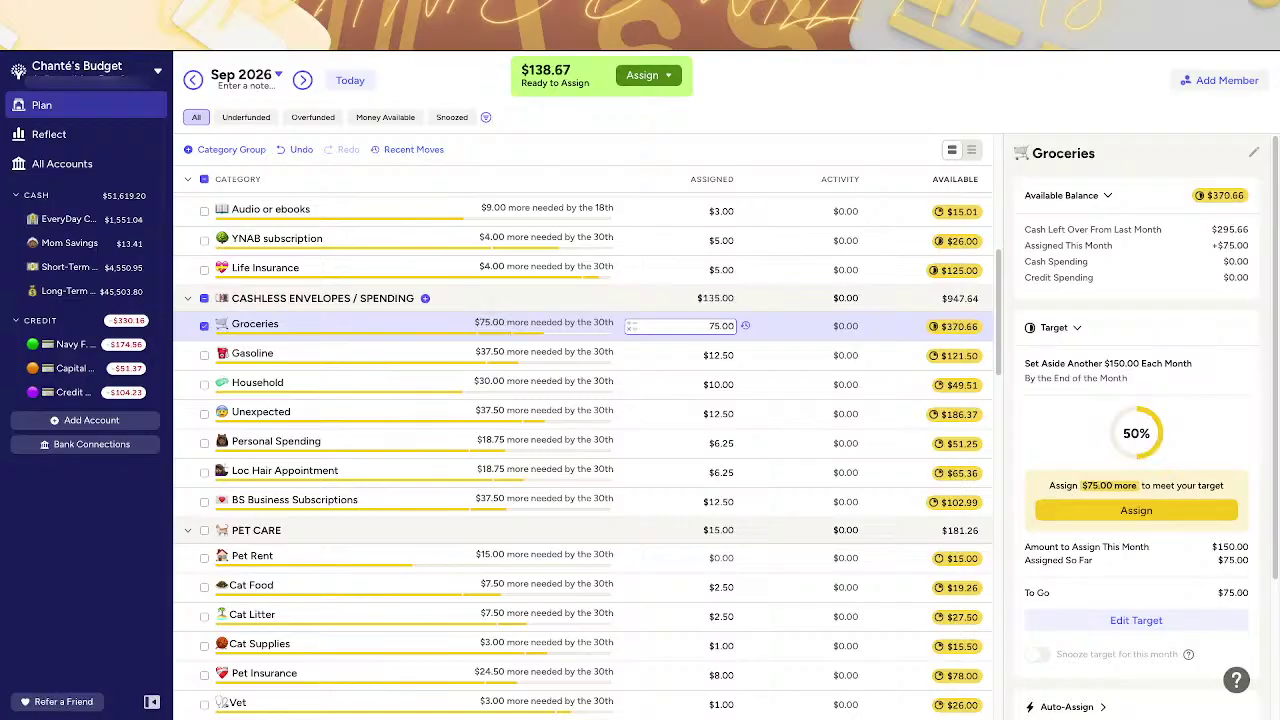
- Add $12.50 to the Gasoline category's assigned amount, making it $25.00, and $10 to Household, making it $20.00
click(713, 357)
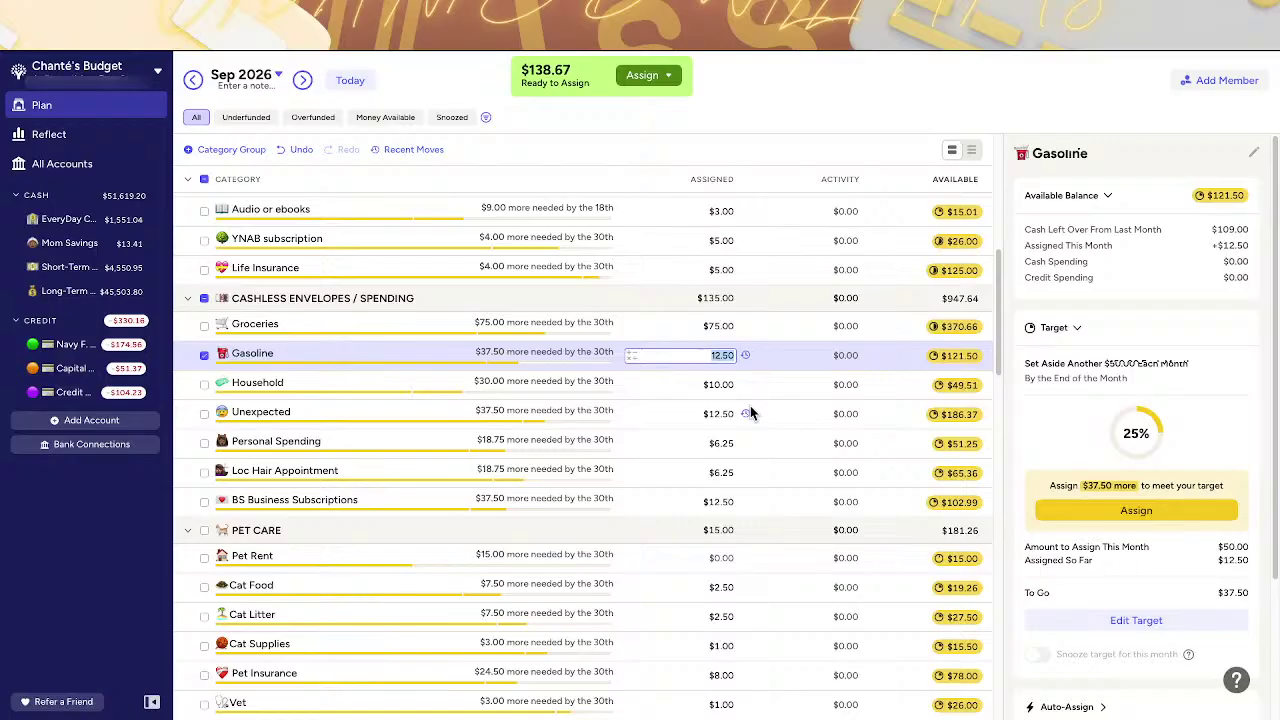
key(Right)
text(+12.5)
key(Return)
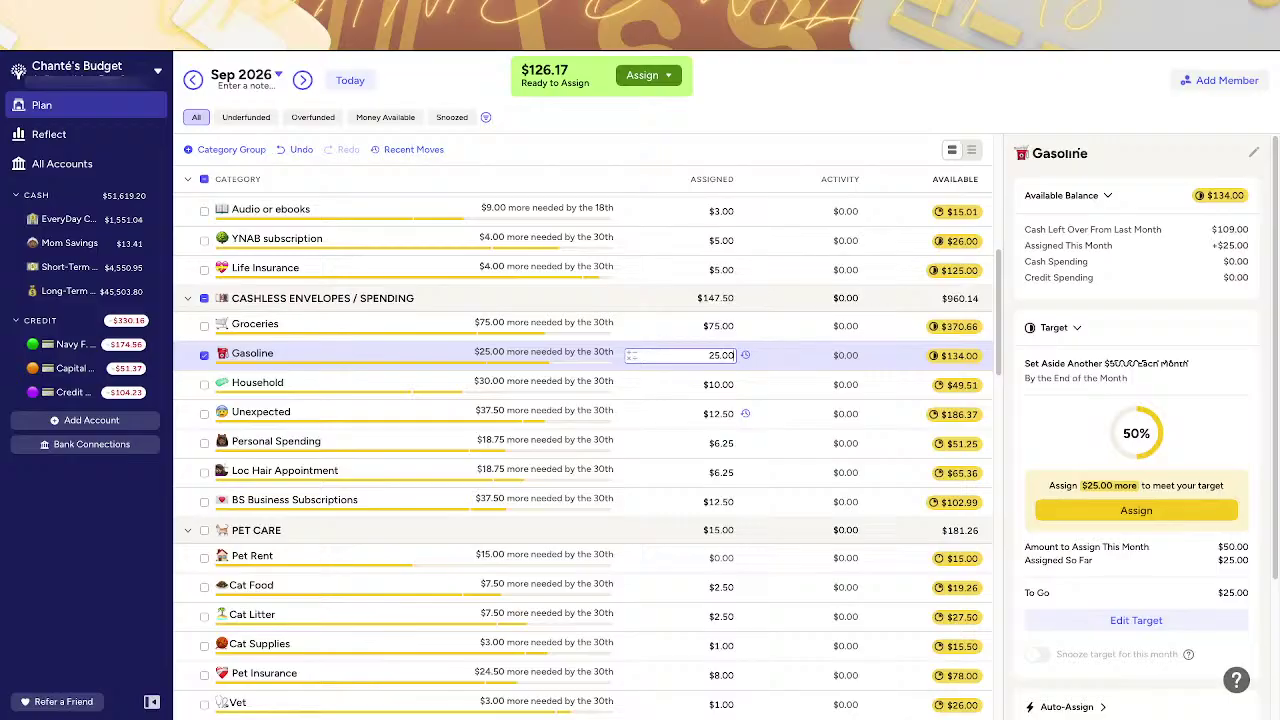
click(726, 385)
text(+10)
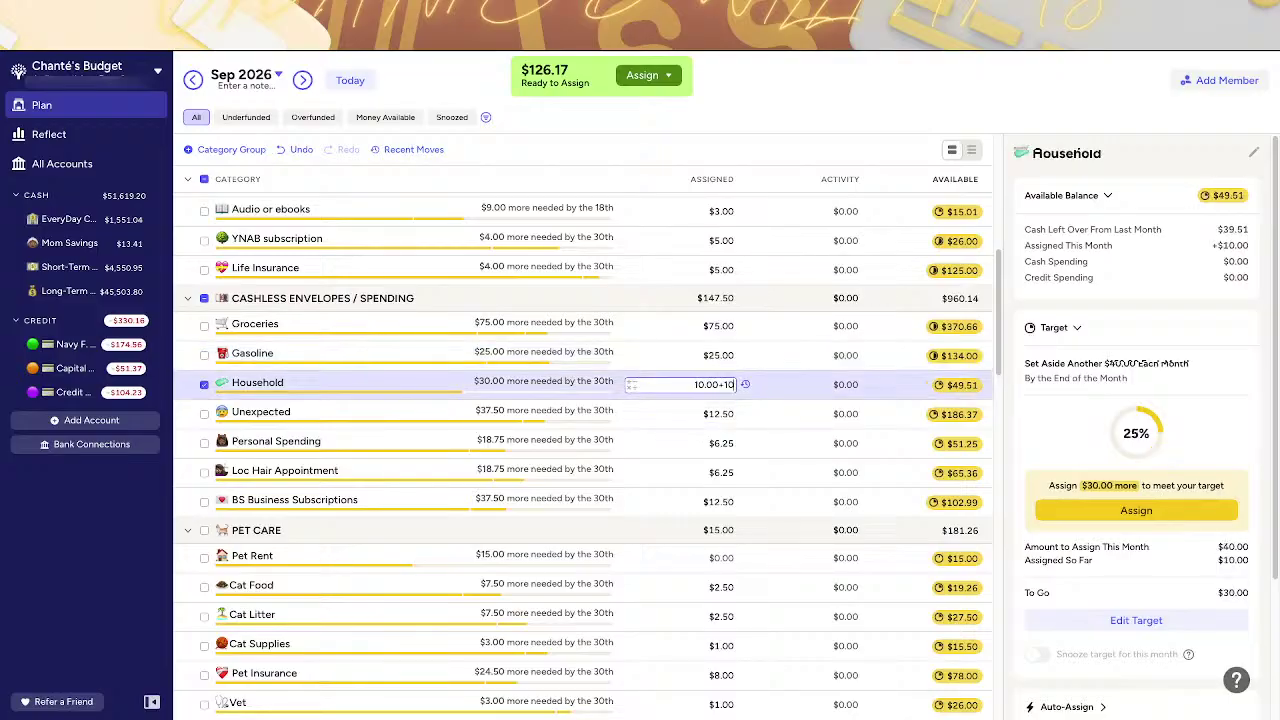
key(Return)
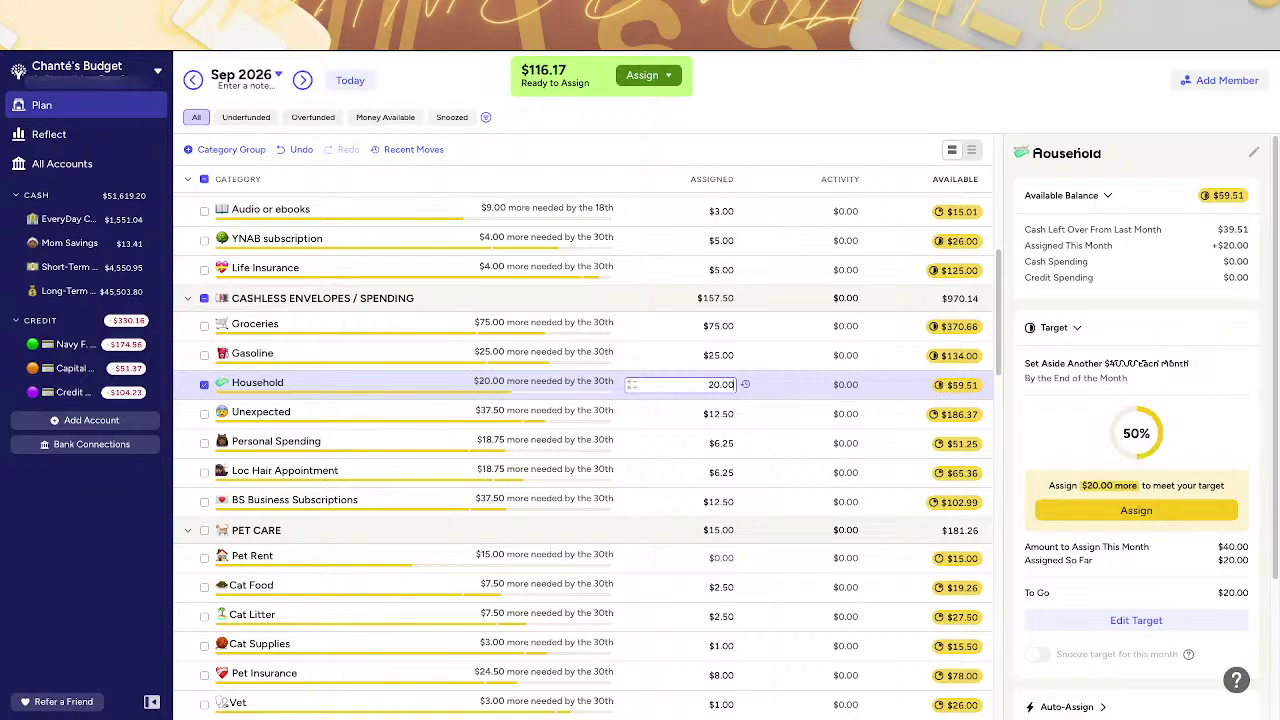
- Add $12.50 to the Unexpected category's assigned amount, making it $25.00, and $6.25 to Personal Spending, making it $12.50
click(728, 411)
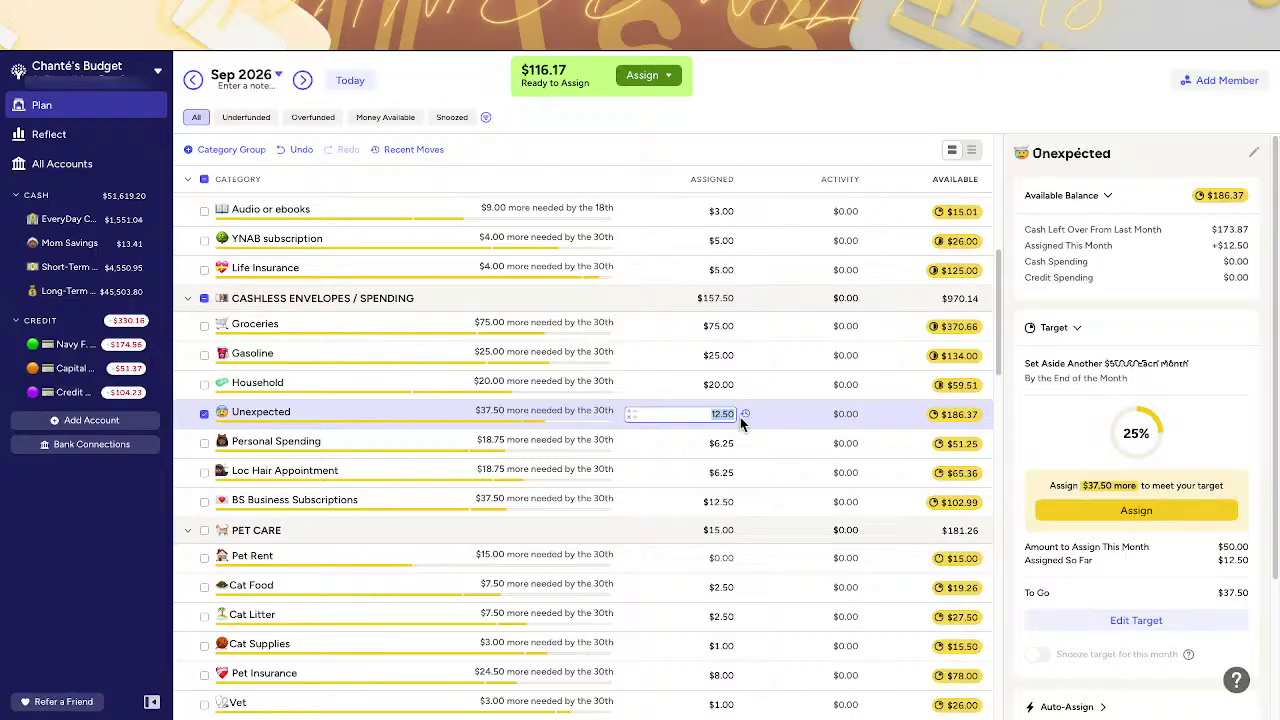
text(12.5)
key(Return)
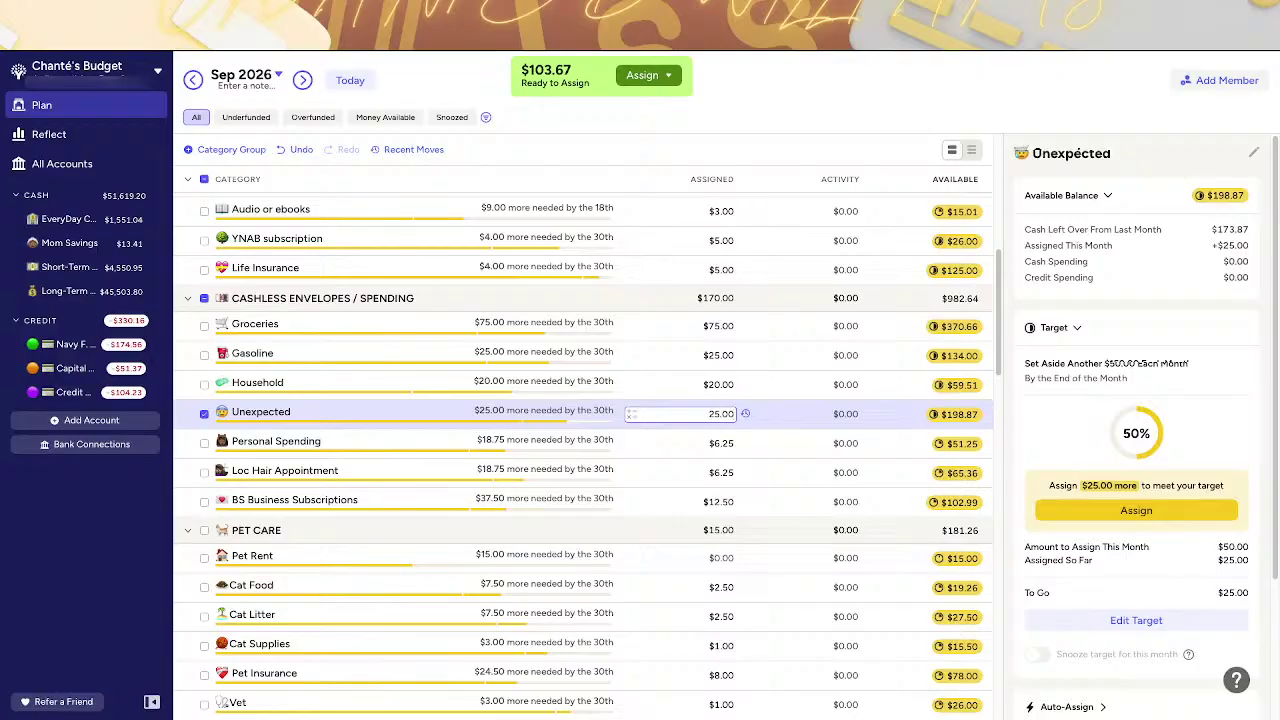
click(715, 441)
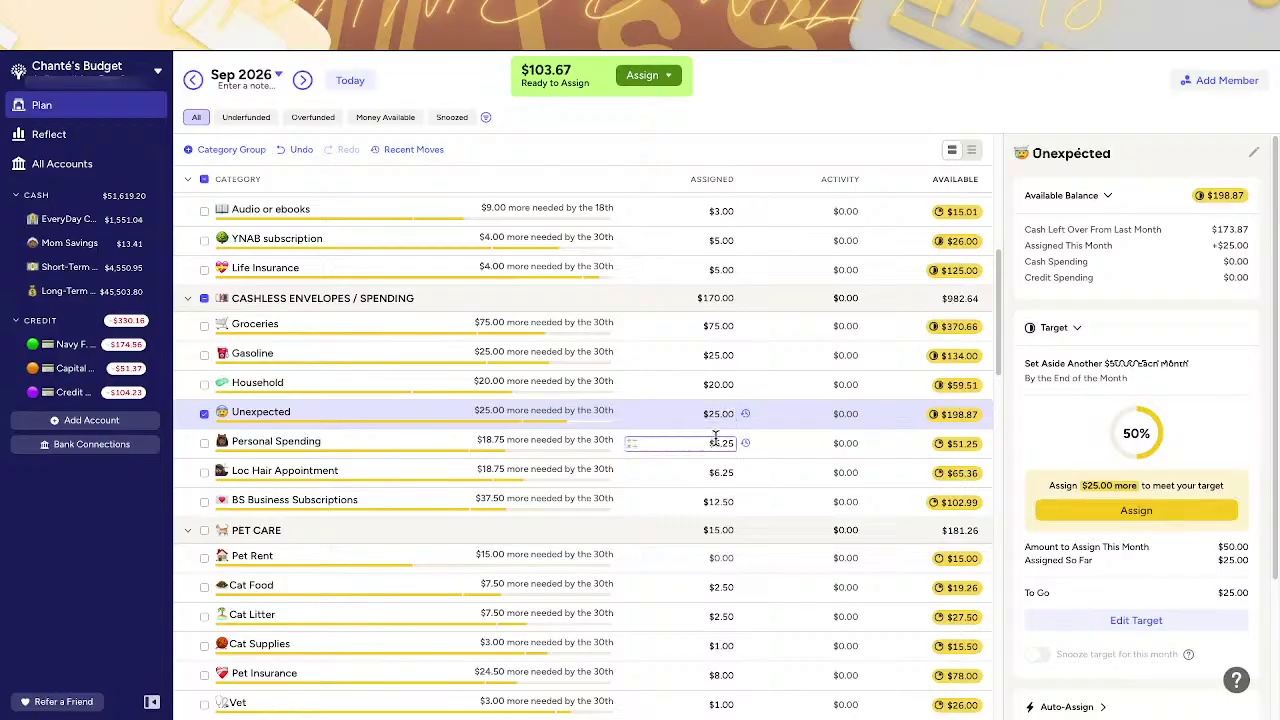
click(715, 441)
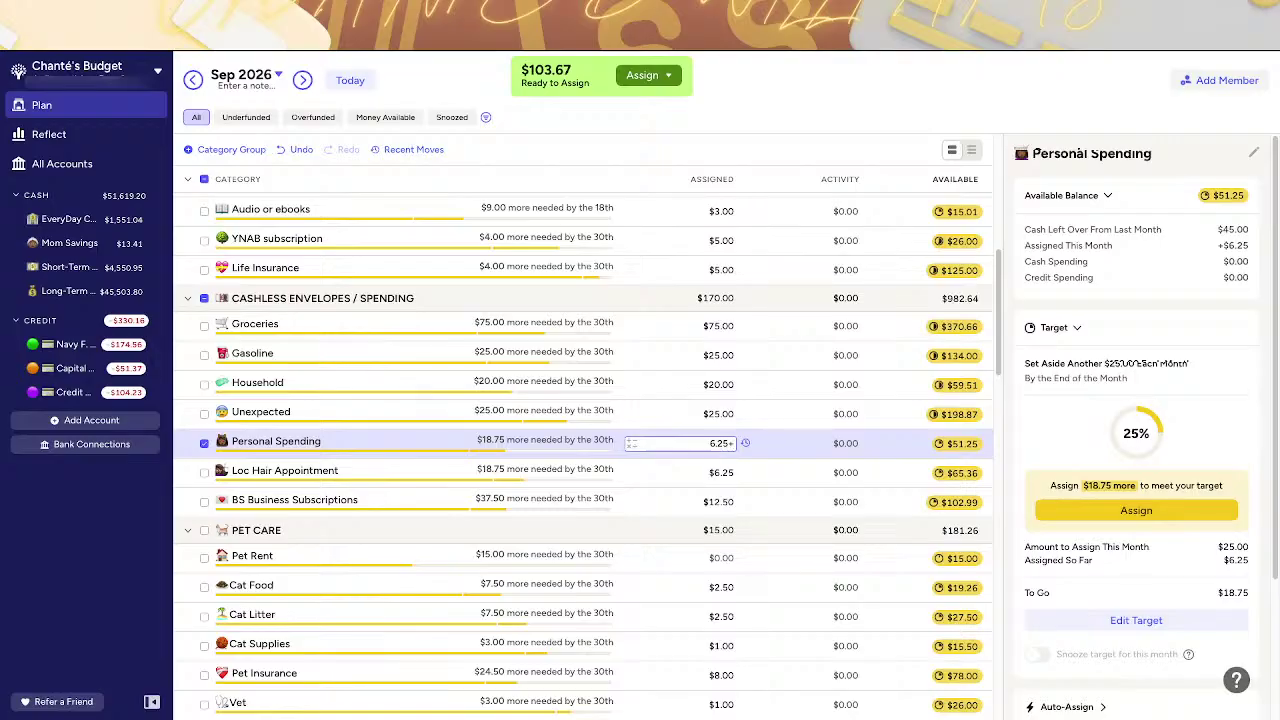
text(6.25)
key(Return)
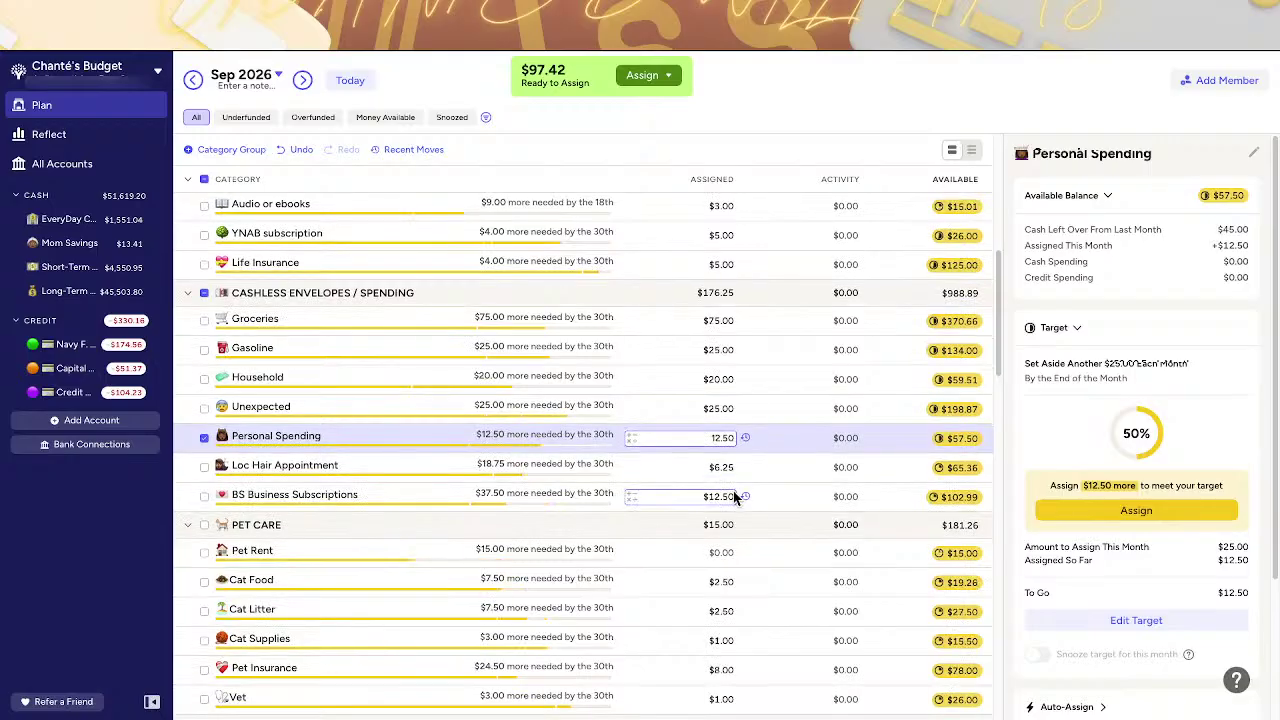
scroll(754, 465, down, 1)
scroll(758, 462, down, 2)
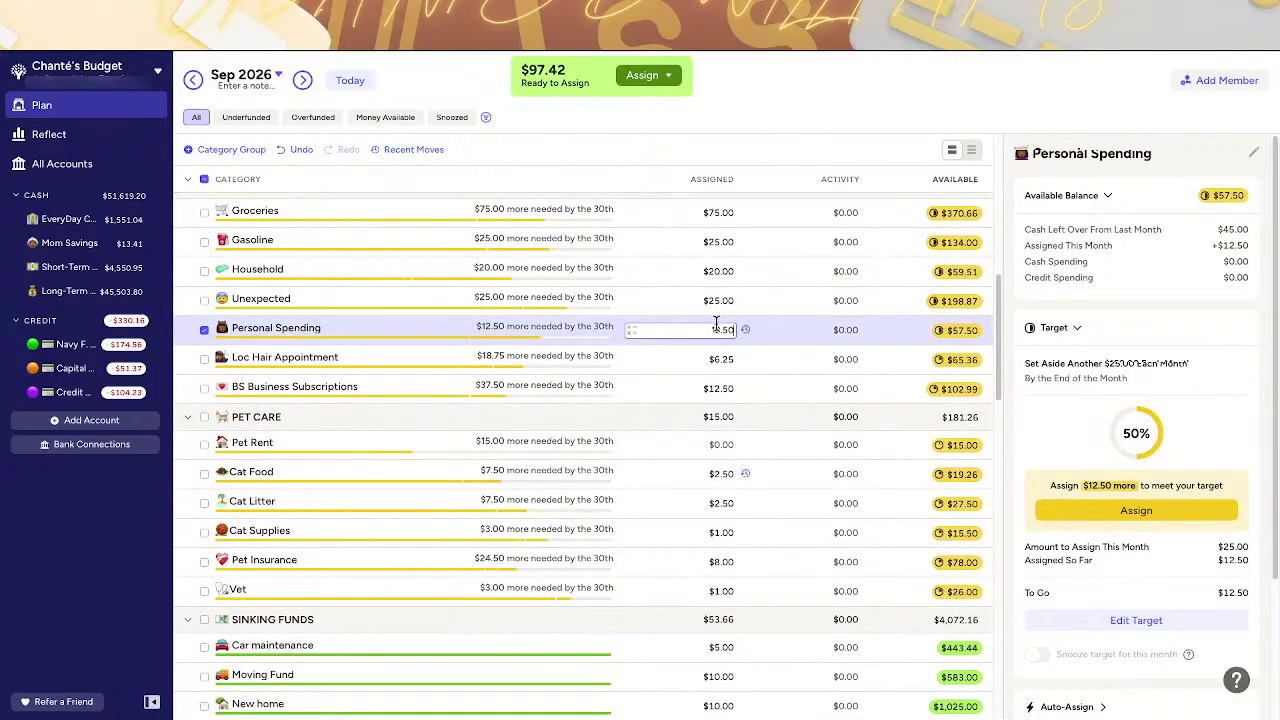
key(Escape)
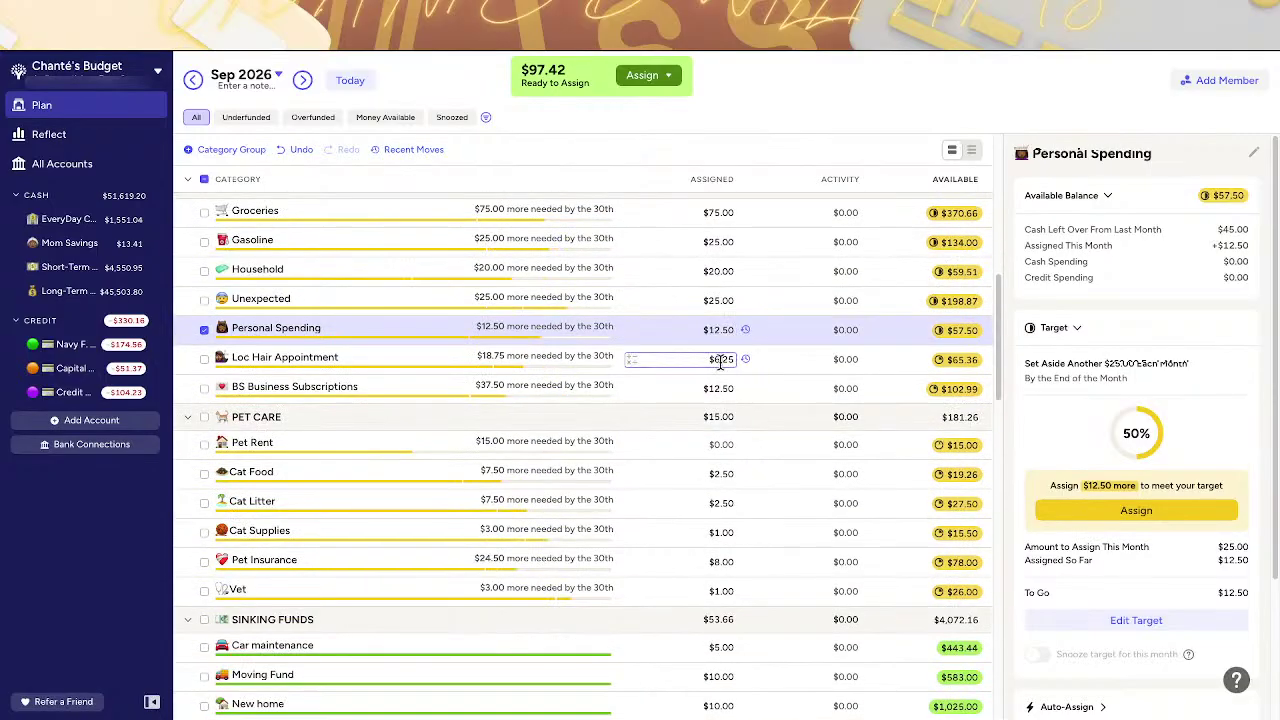
- Add $6.25 to Loc Hair Appointment's assigned amount, making it $12.50, and $12.50 to BS Business Subscriptions, making it $25.00
click(720, 362)
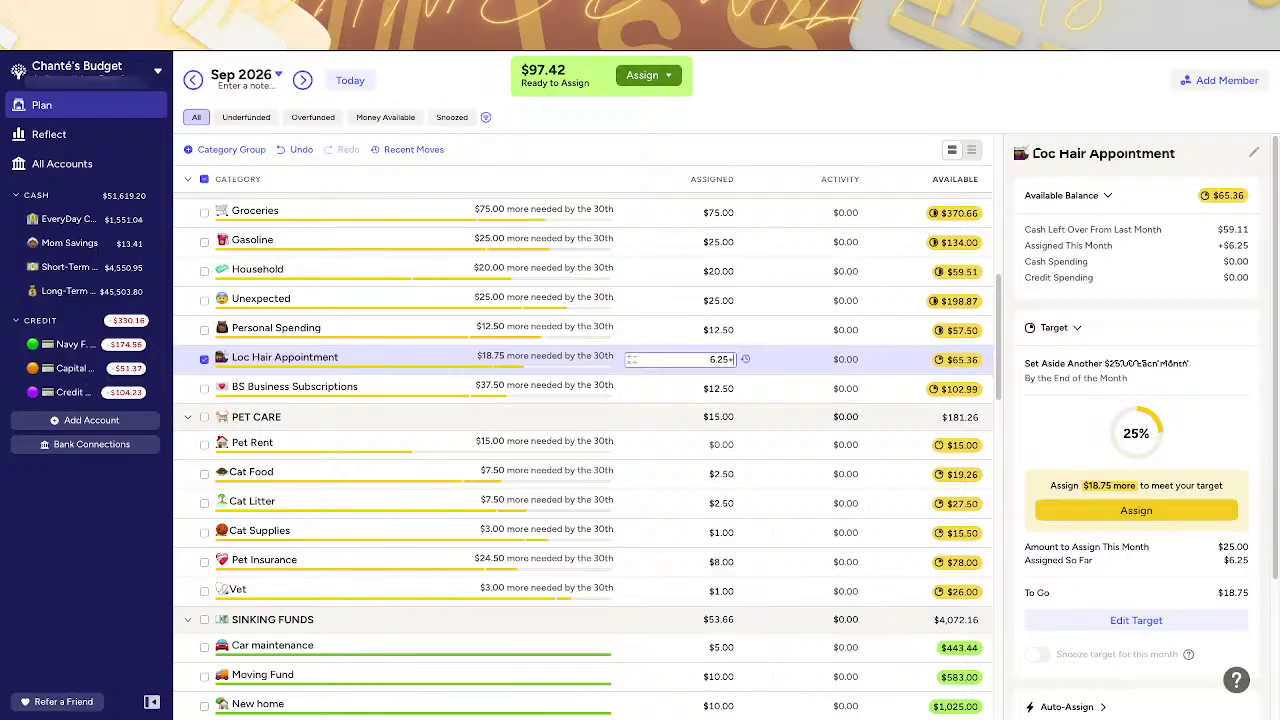
text(6.25)
key(Return)
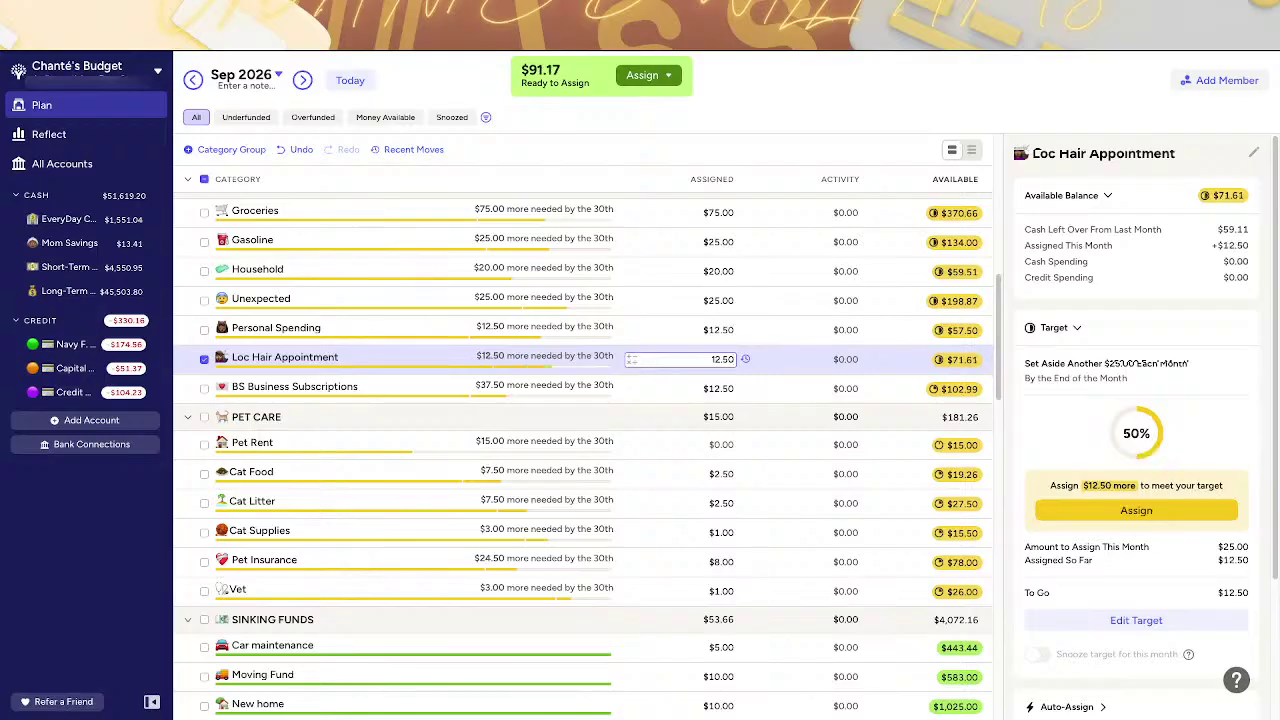
click(720, 387)
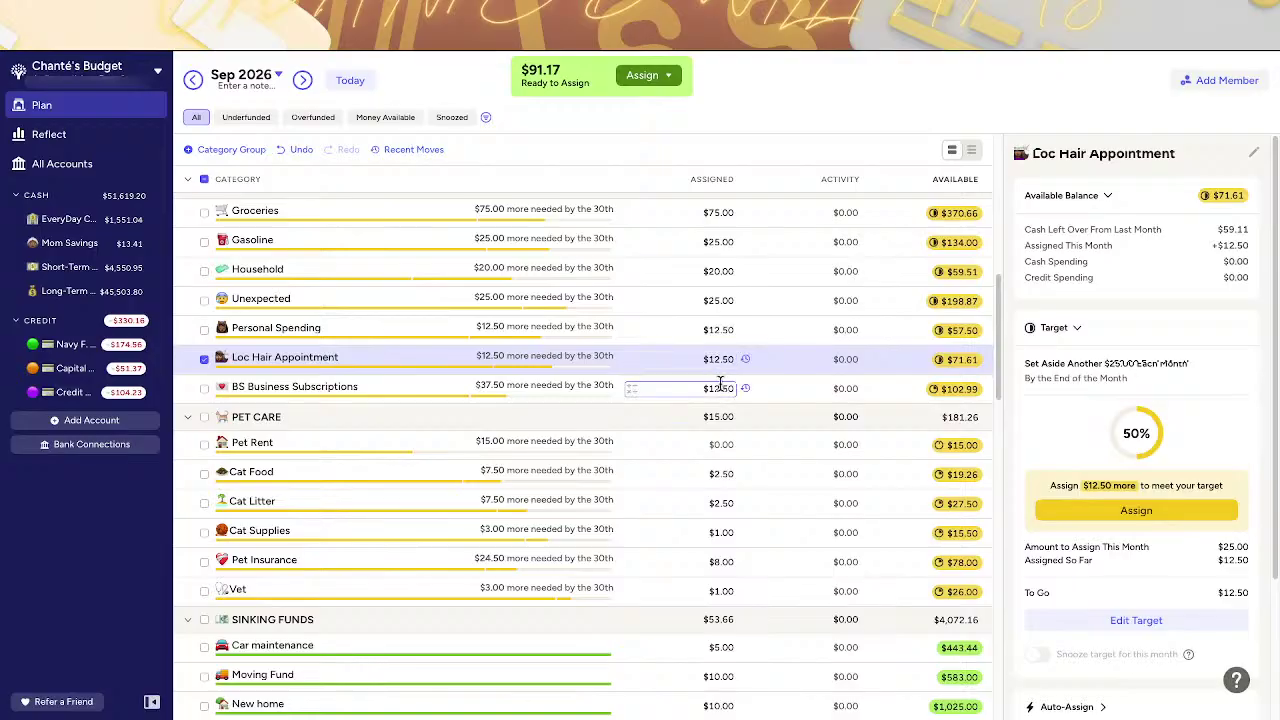
text(+)
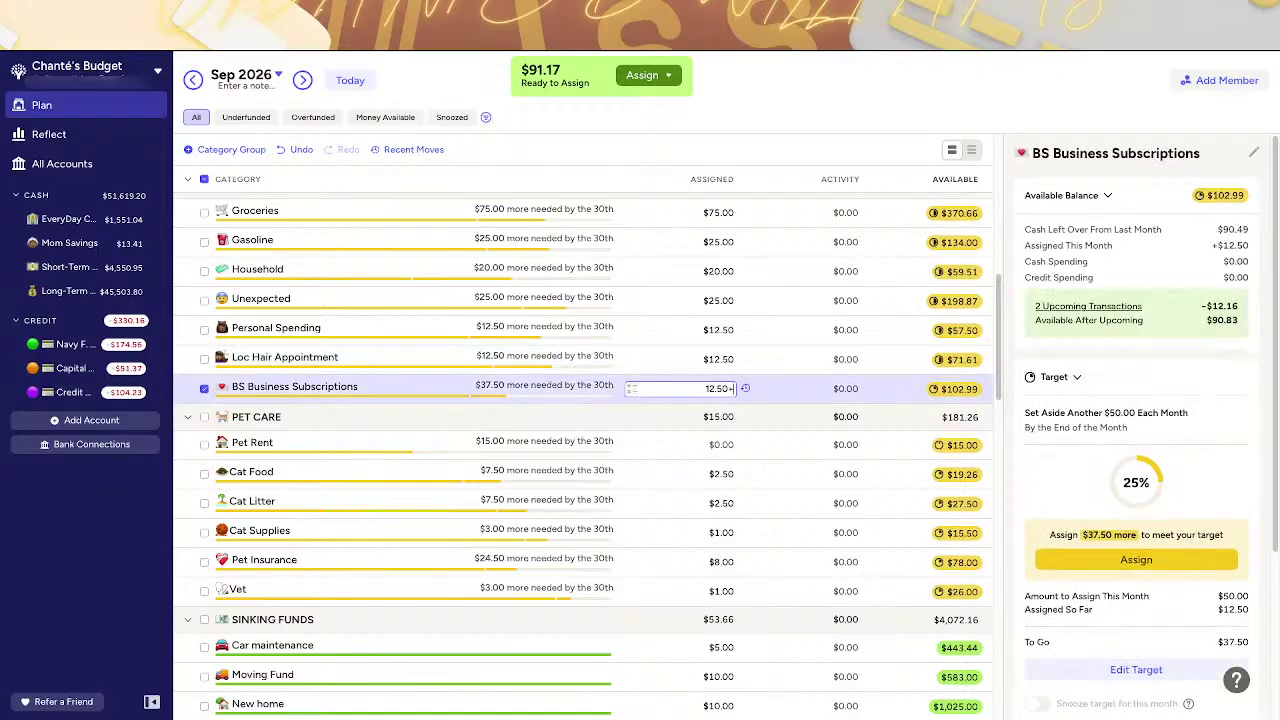
text(12.50)
key(Return)
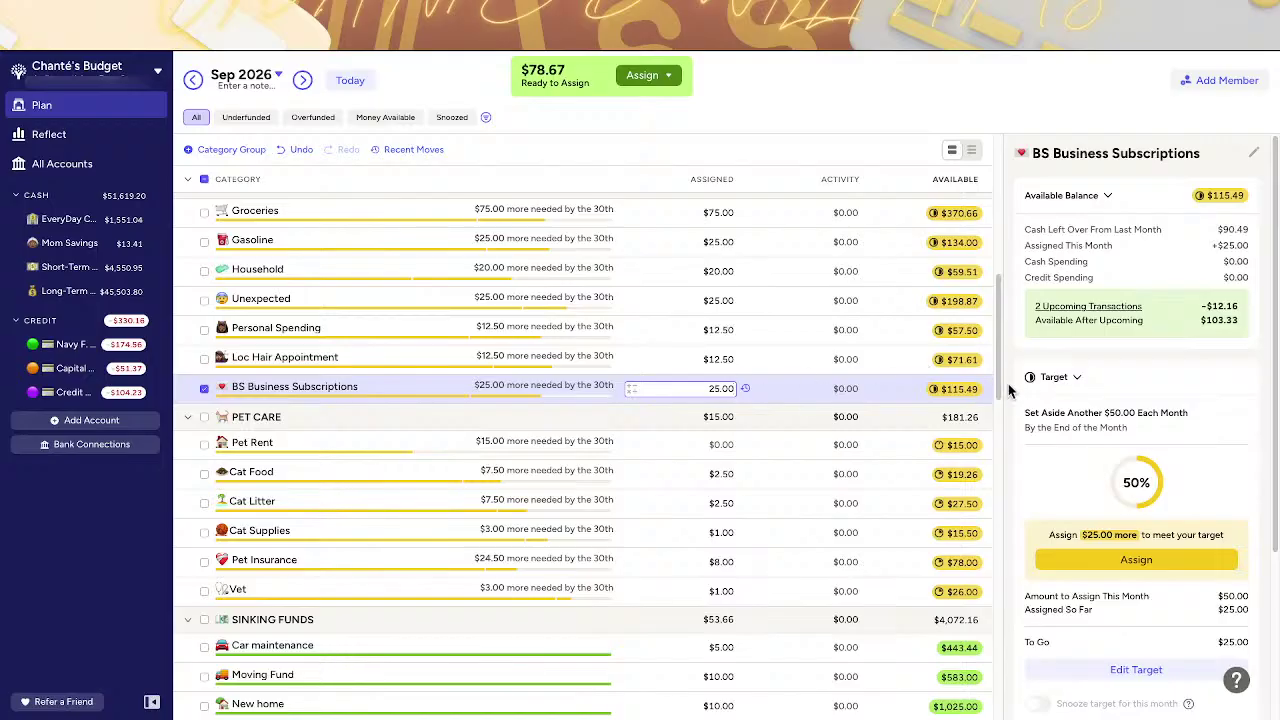
- Try assigning $2.50 to the Pet Rent category in Pet Care and undo that assignment
scroll(1002, 405, down, 1)
scroll(1002, 405, down, 1)
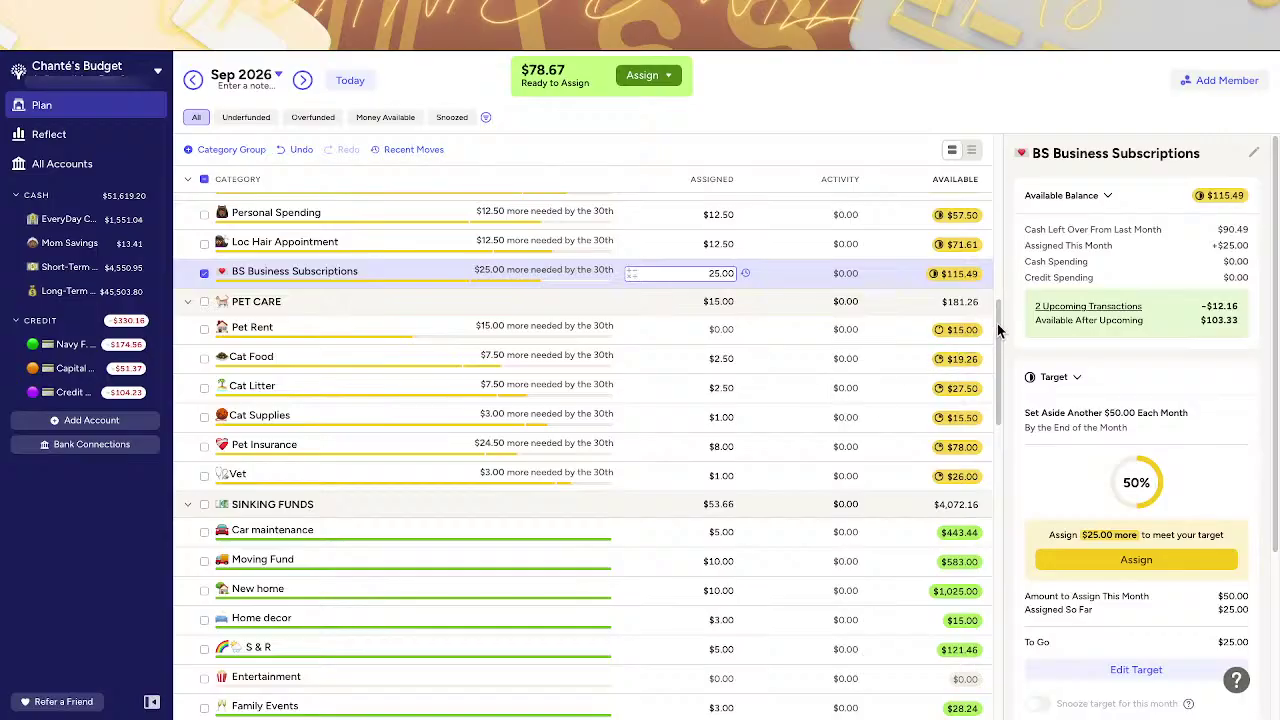
scroll(1000, 340, down, 1)
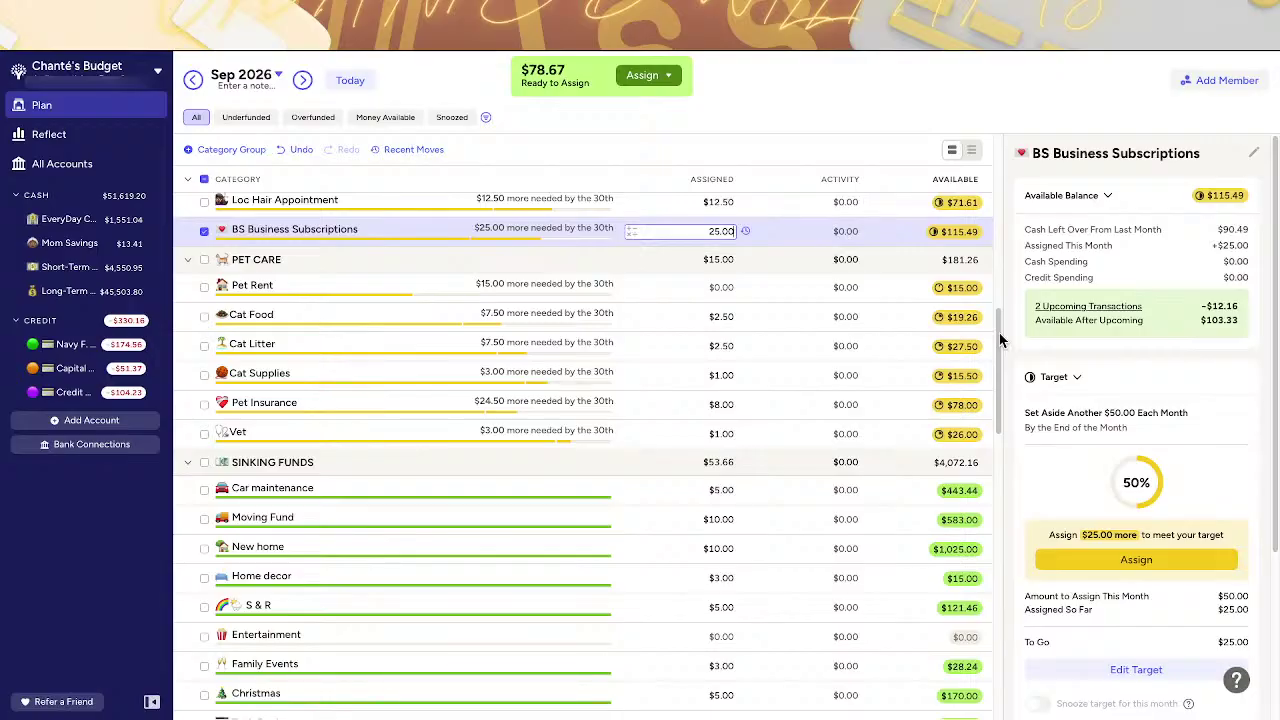
click(721, 289)
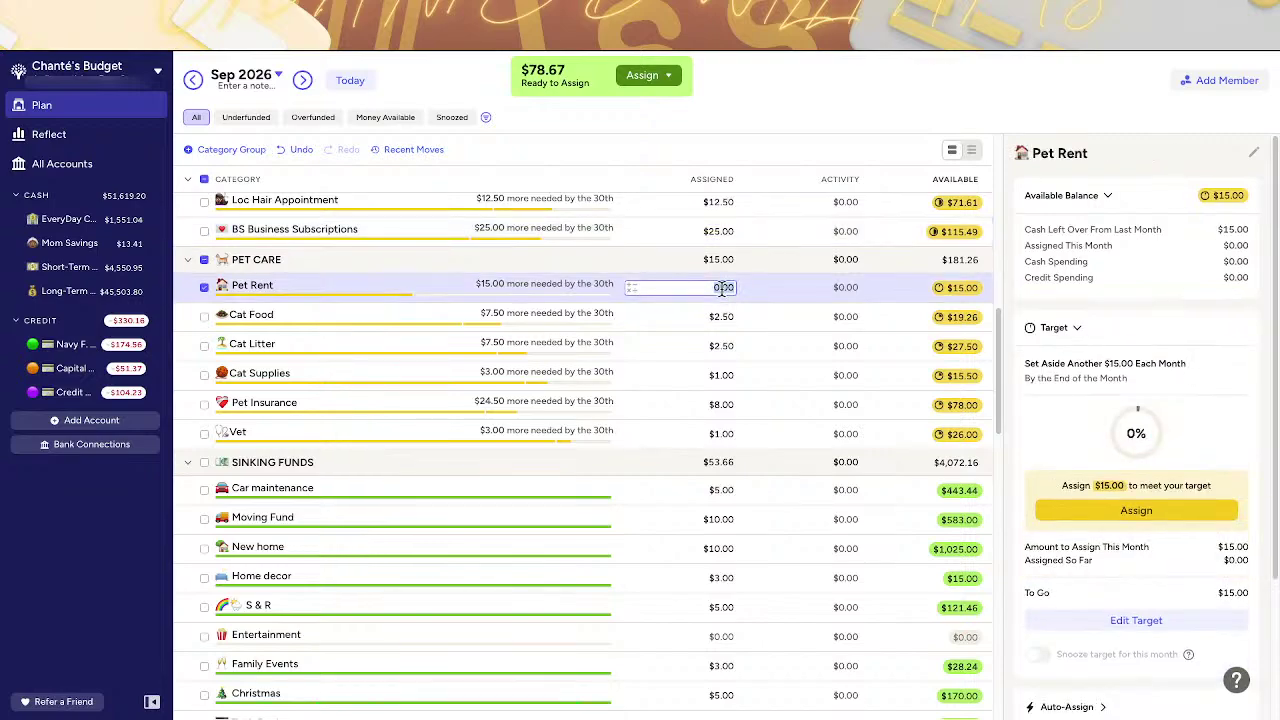
key(Right)
text(+2.5)
key(Return)
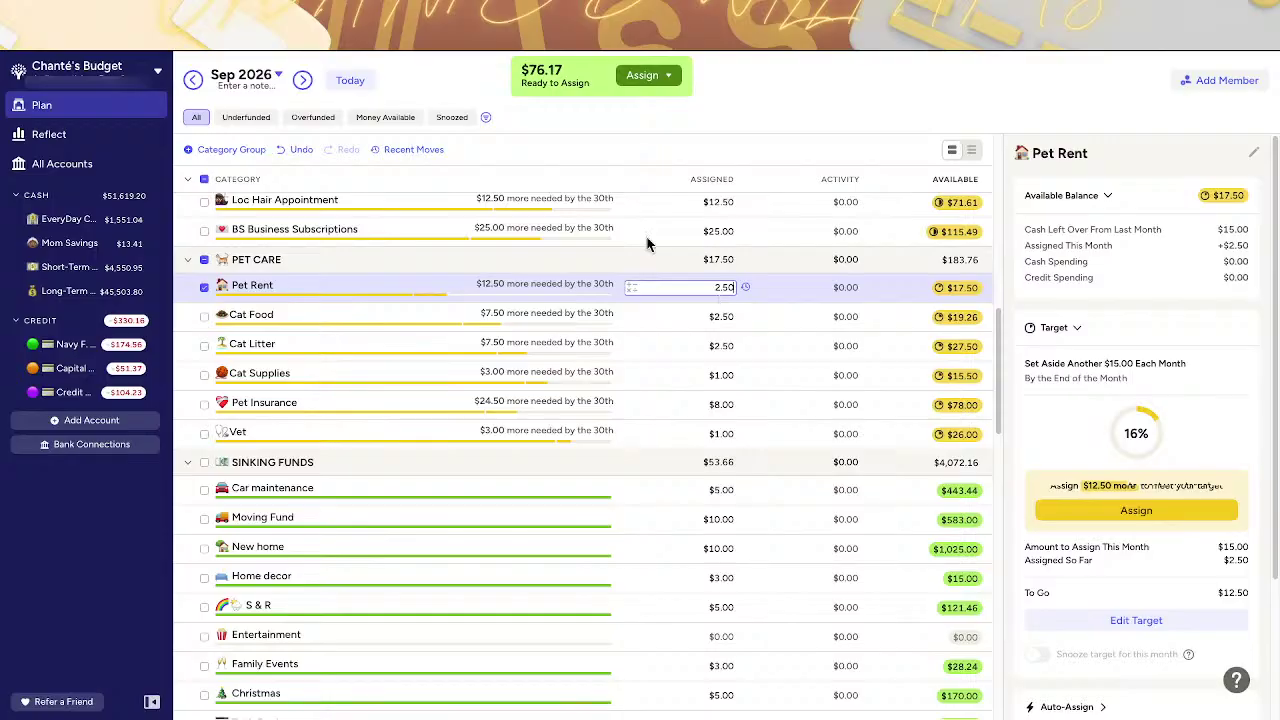
click(299, 150)
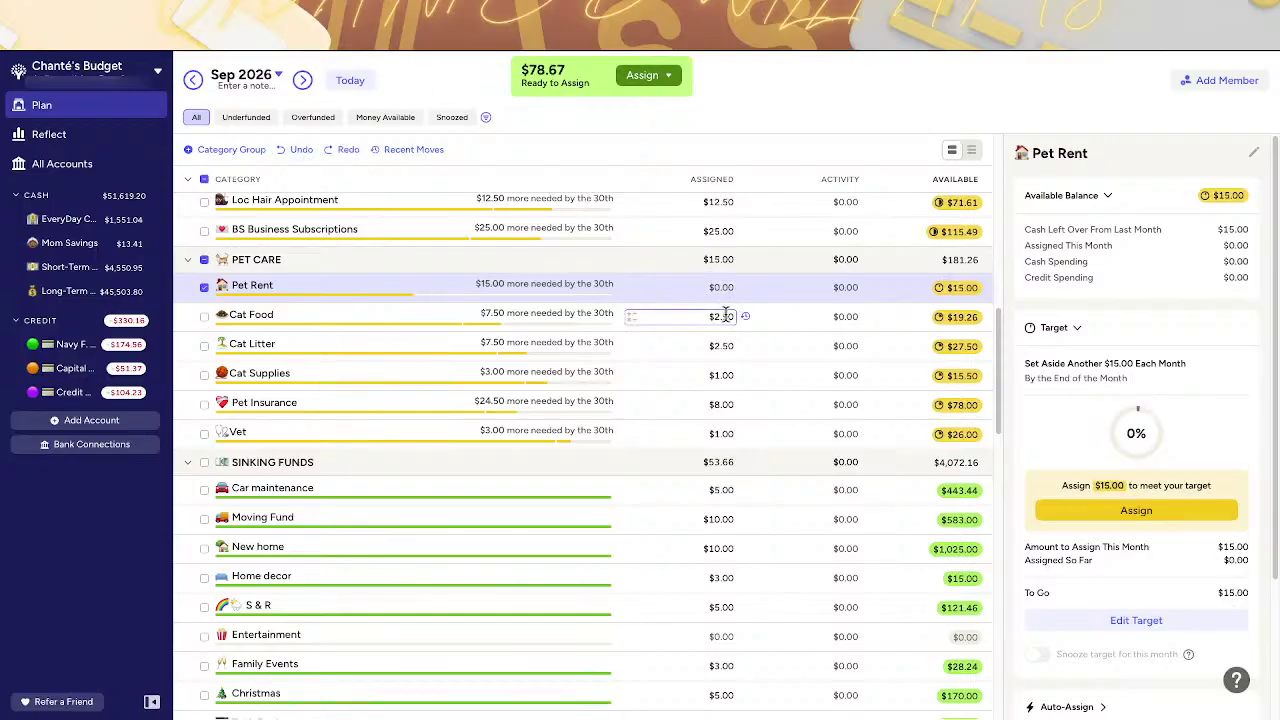
- Add $2.50 each to the assigned amounts of Cat Food and Cat Litter in Pet Care, making both $5.00
click(727, 315)
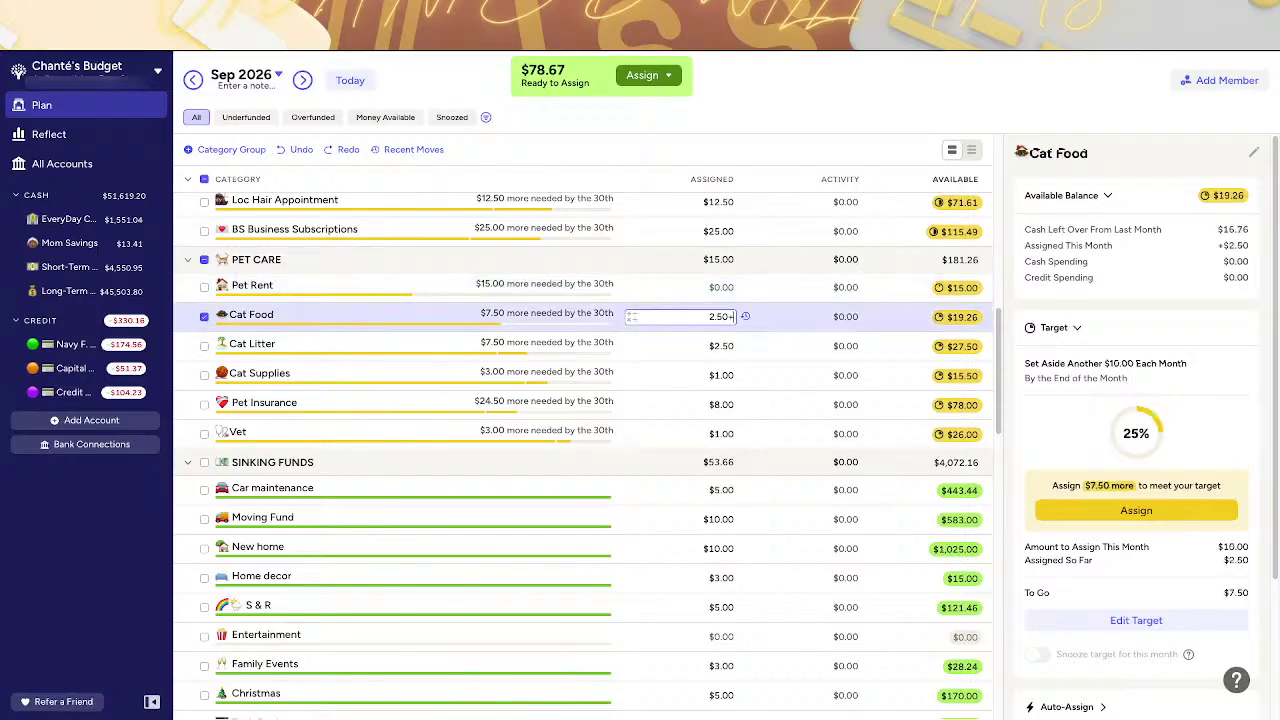
text(+2.5)
key(Return)
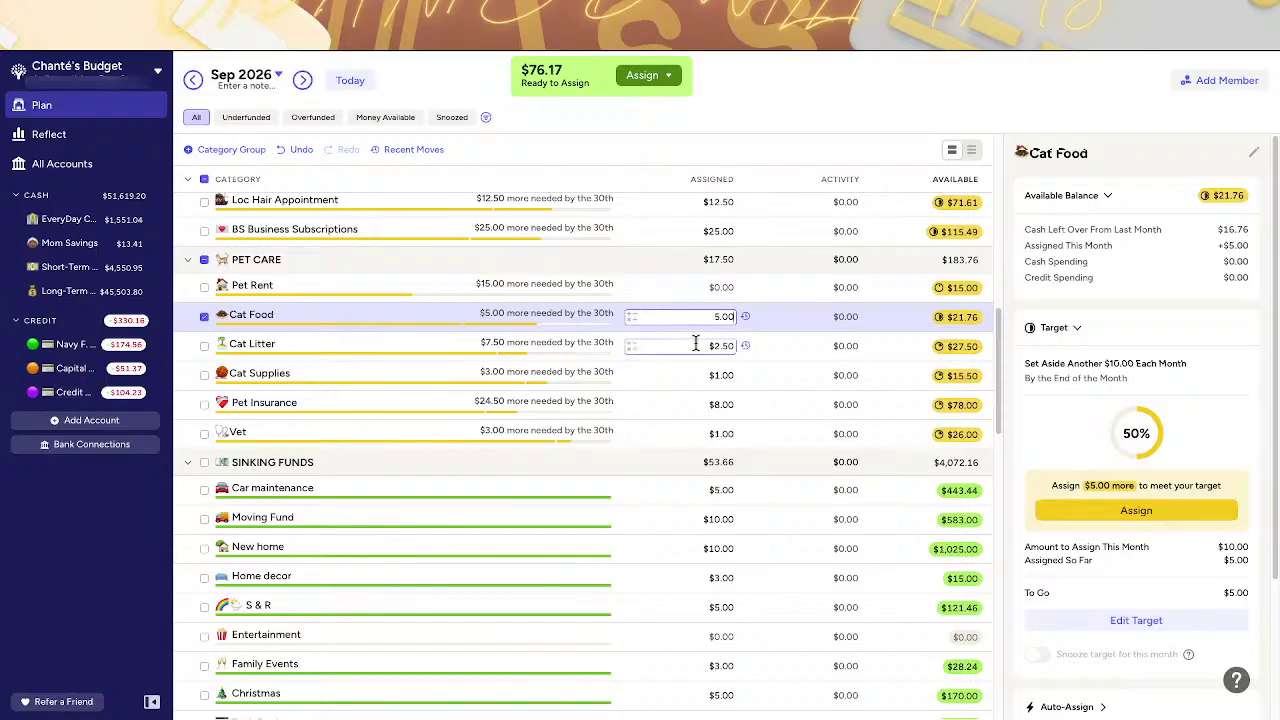
click(705, 345)
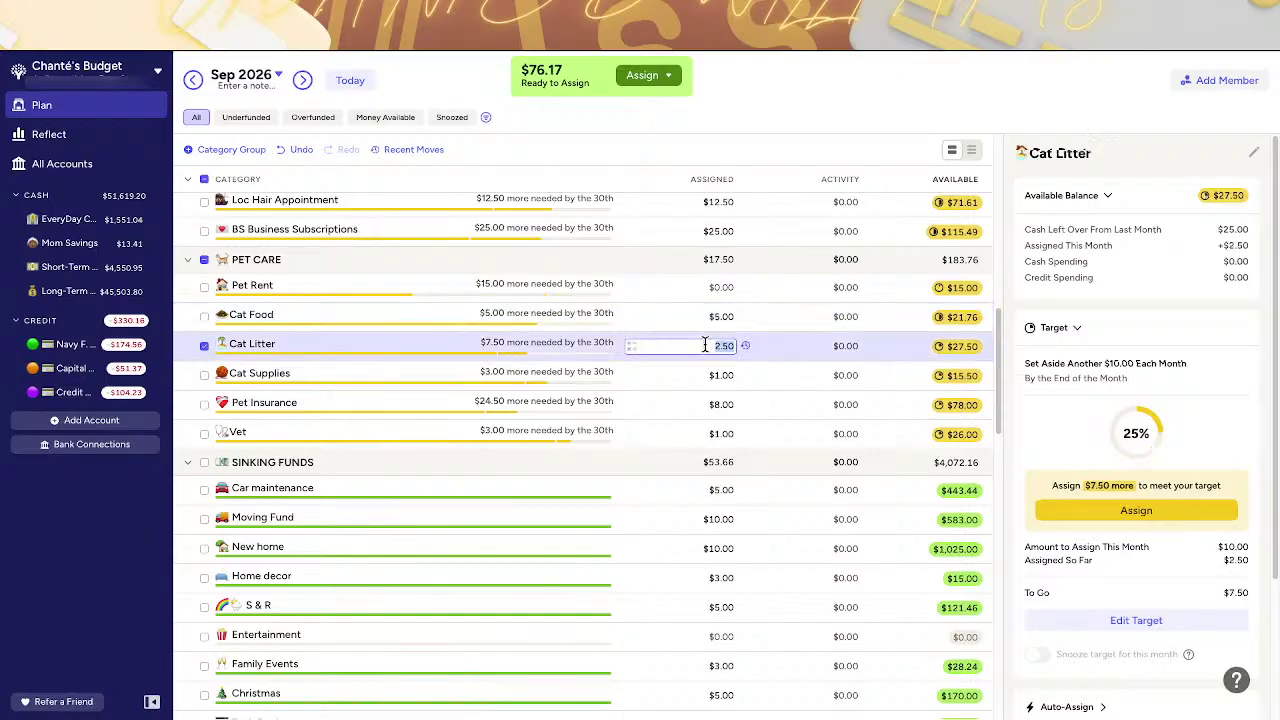
key(Right)
text(+2.5)
key(Return)
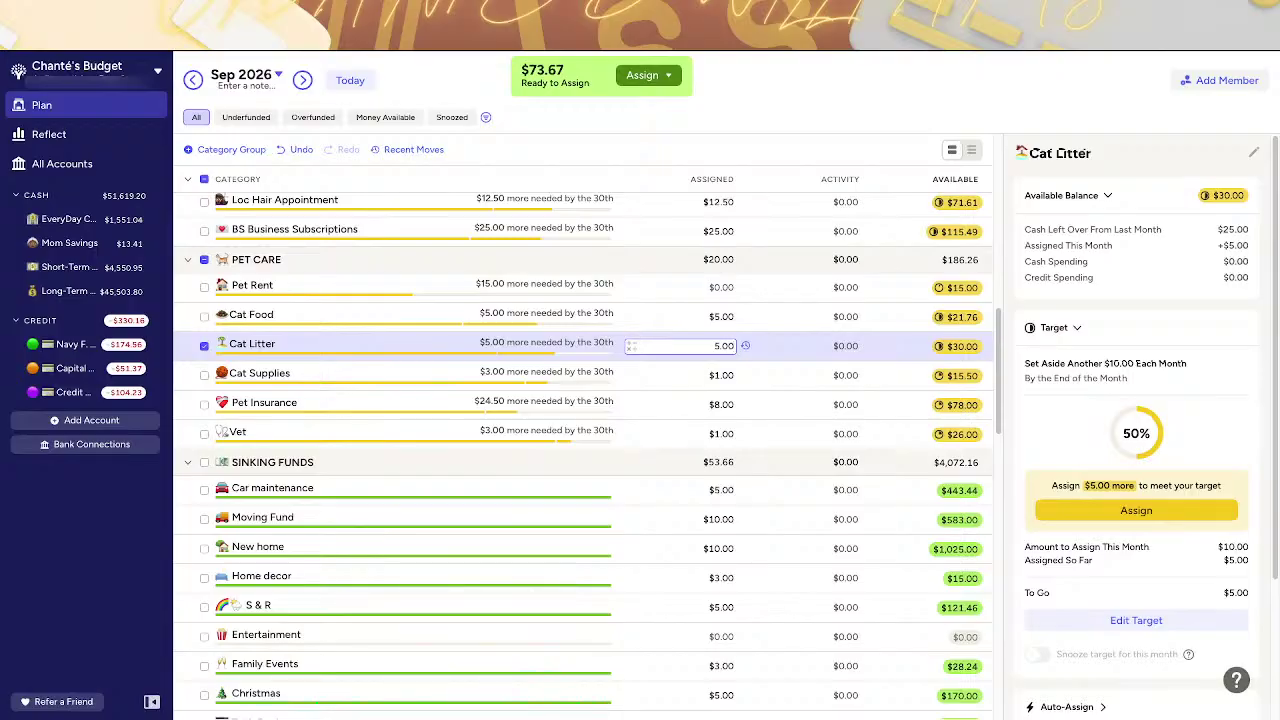
- Add $1 to the Cat Supplies category's assigned amount in Pet Care, making it $2.00
click(715, 379)
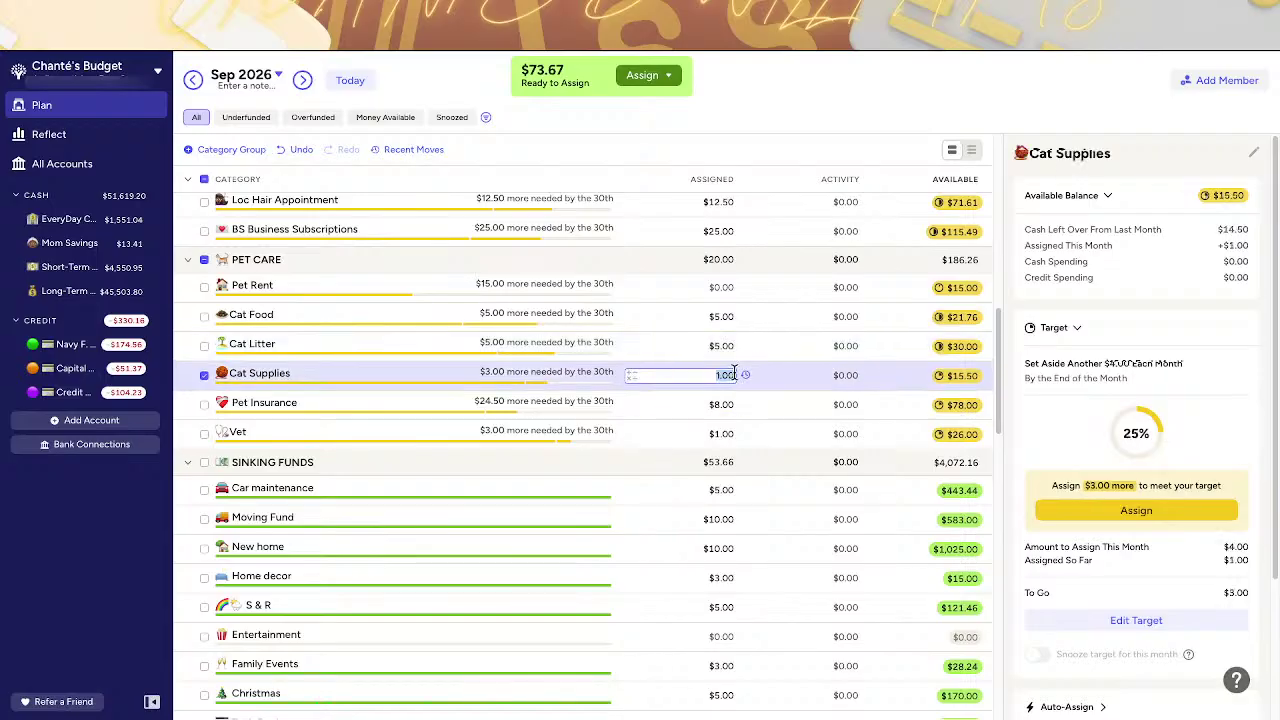
click(734, 373)
text(+1)
key(Return)
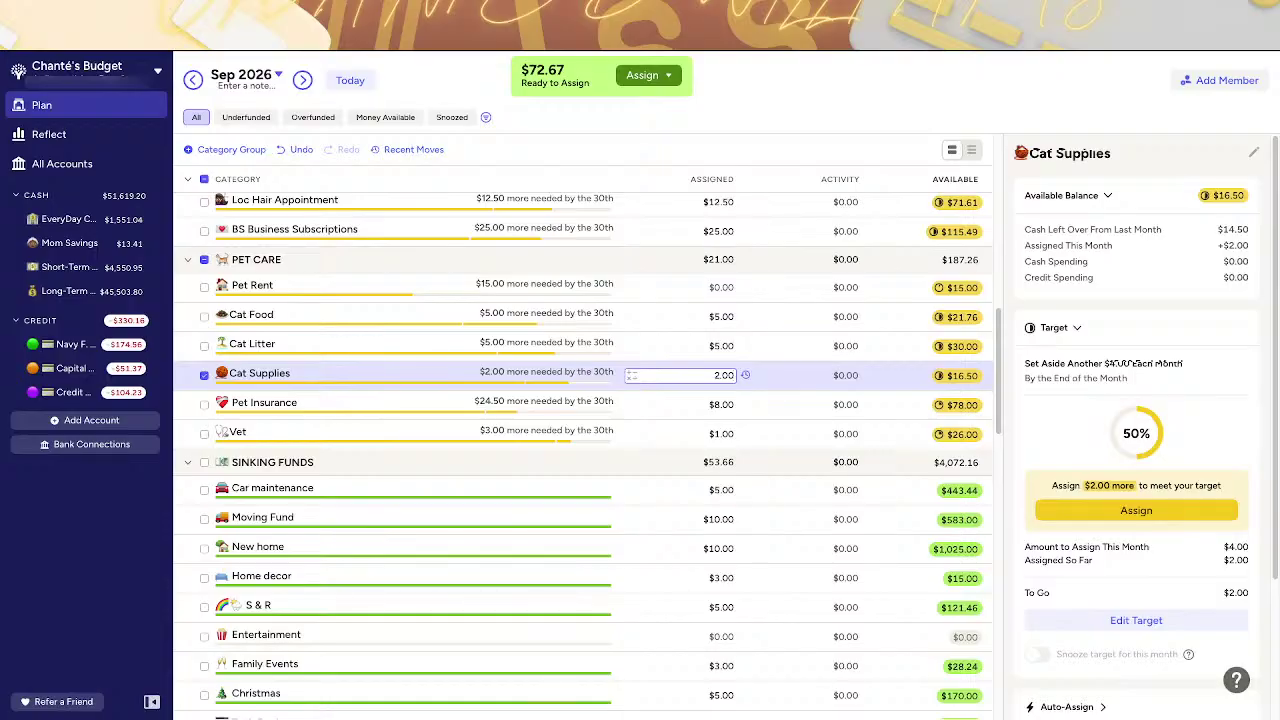
- Try adding $8.25 to the Pet Insurance category's assigned amount
click(709, 404)
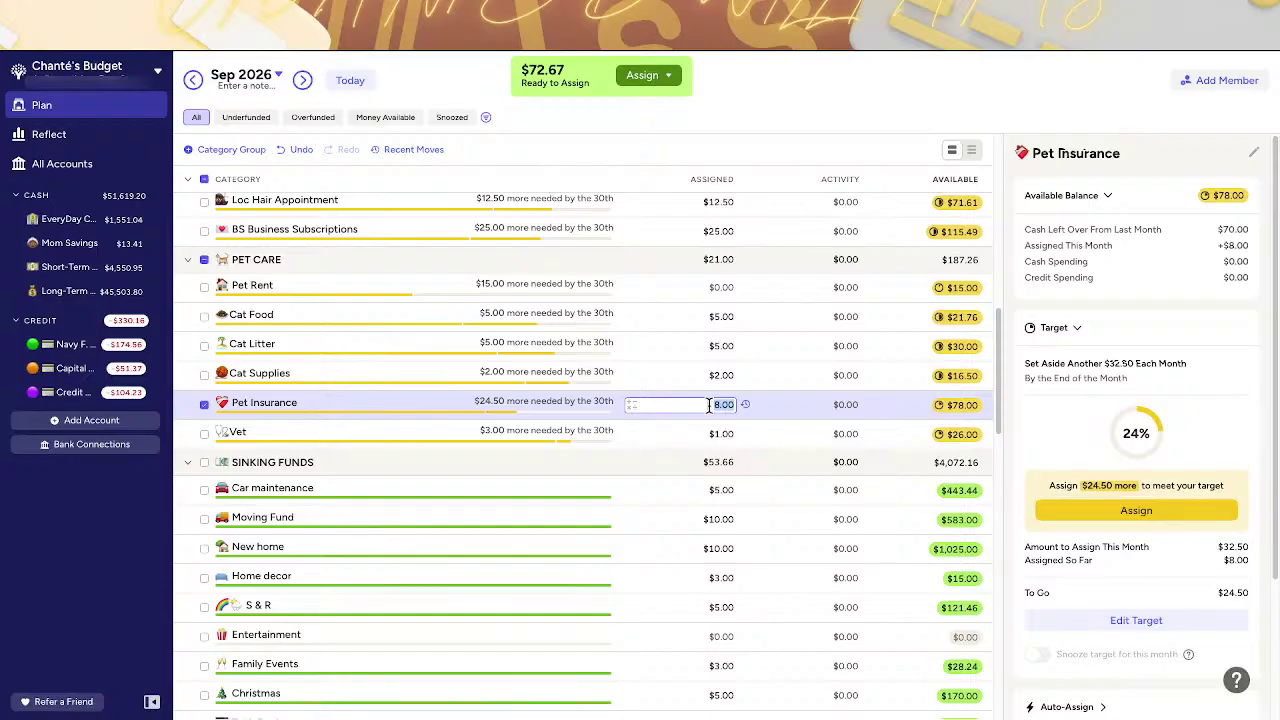
text(+8.25)
key(Return)
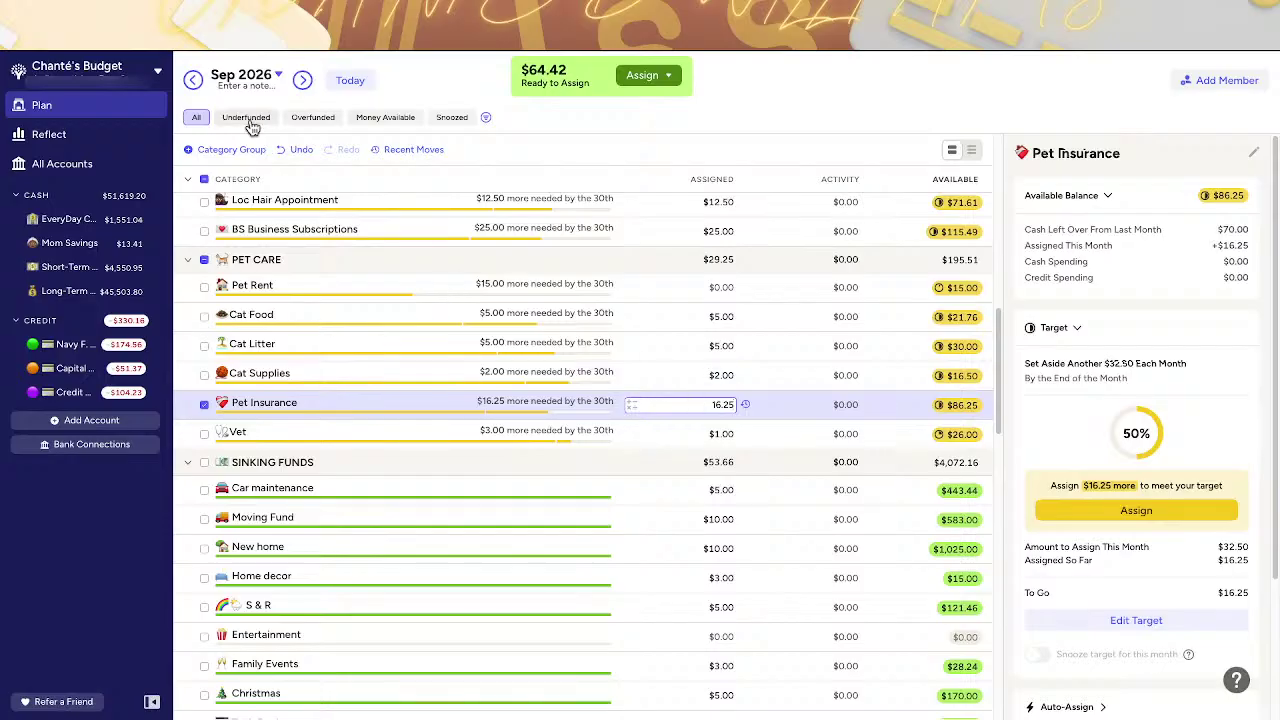
- Add $8 to the Pet Insurance category's assigned amount in Pet Care, making it $16.00
click(723, 405)
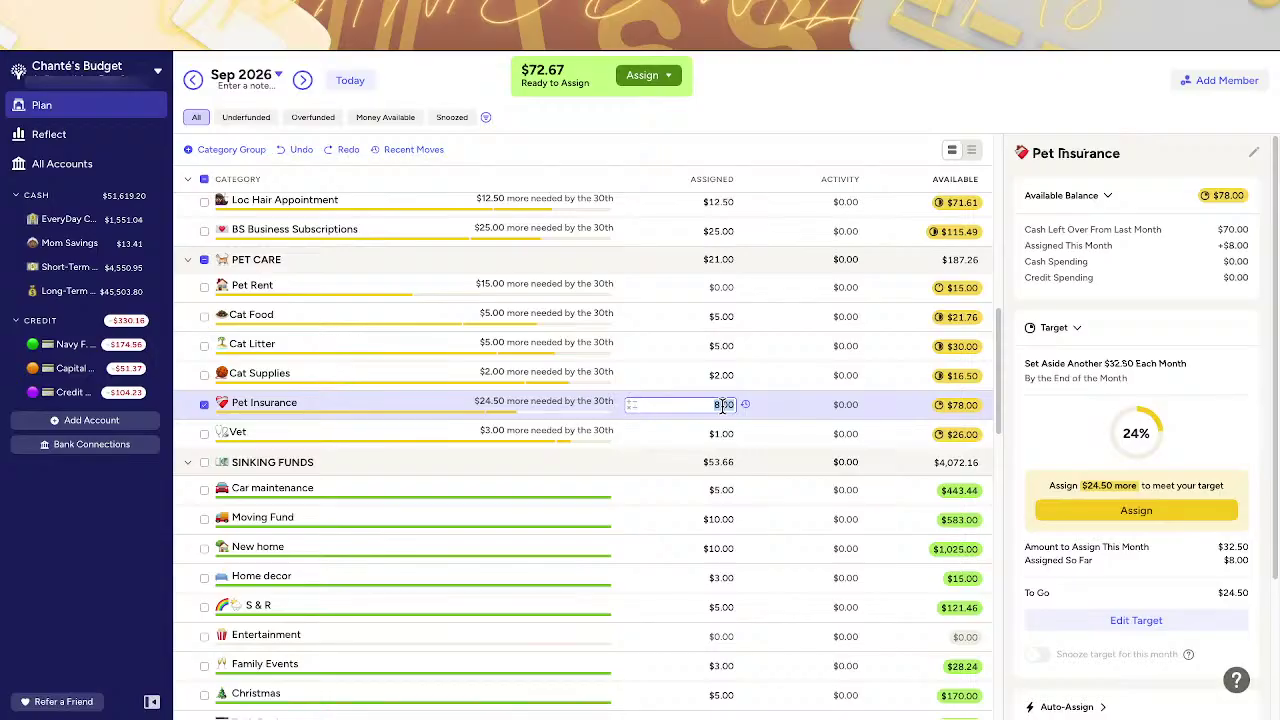
text(+8)
key(Return)
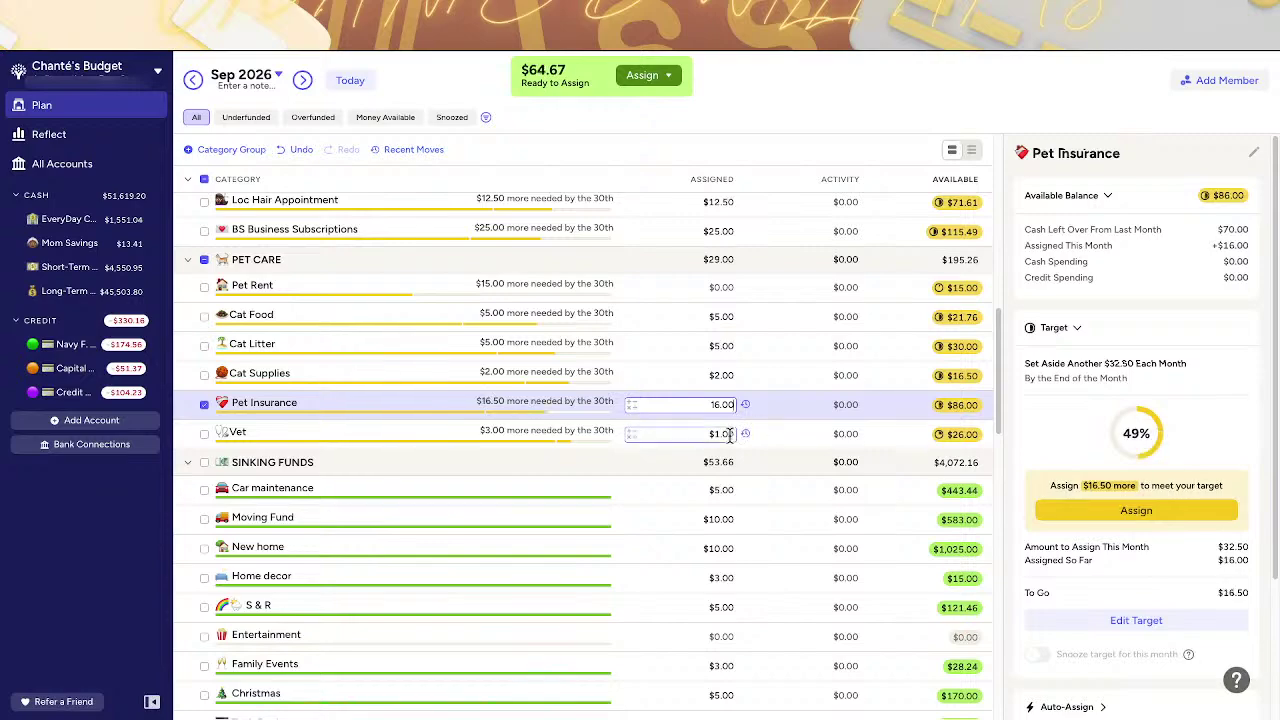
- Add $1 to the Vet category's assigned amount in Pet Care, making it $2.00
click(729, 434)
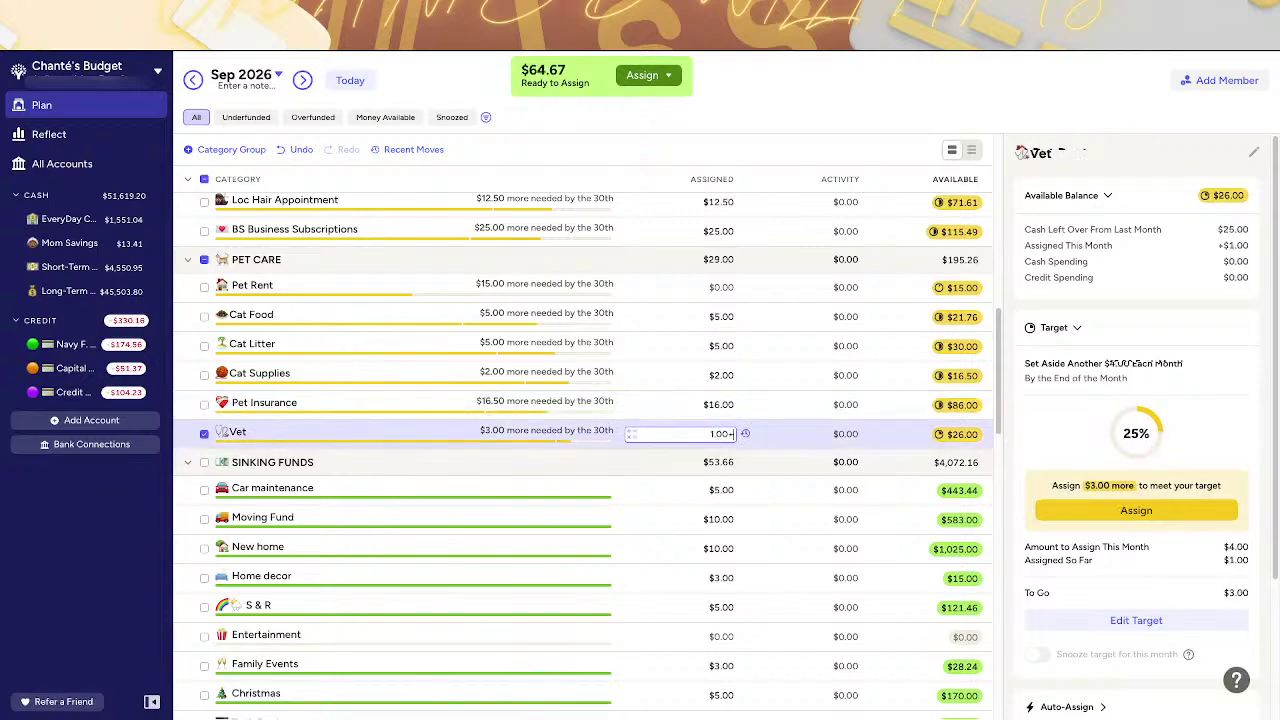
text(+1)
key(Return)
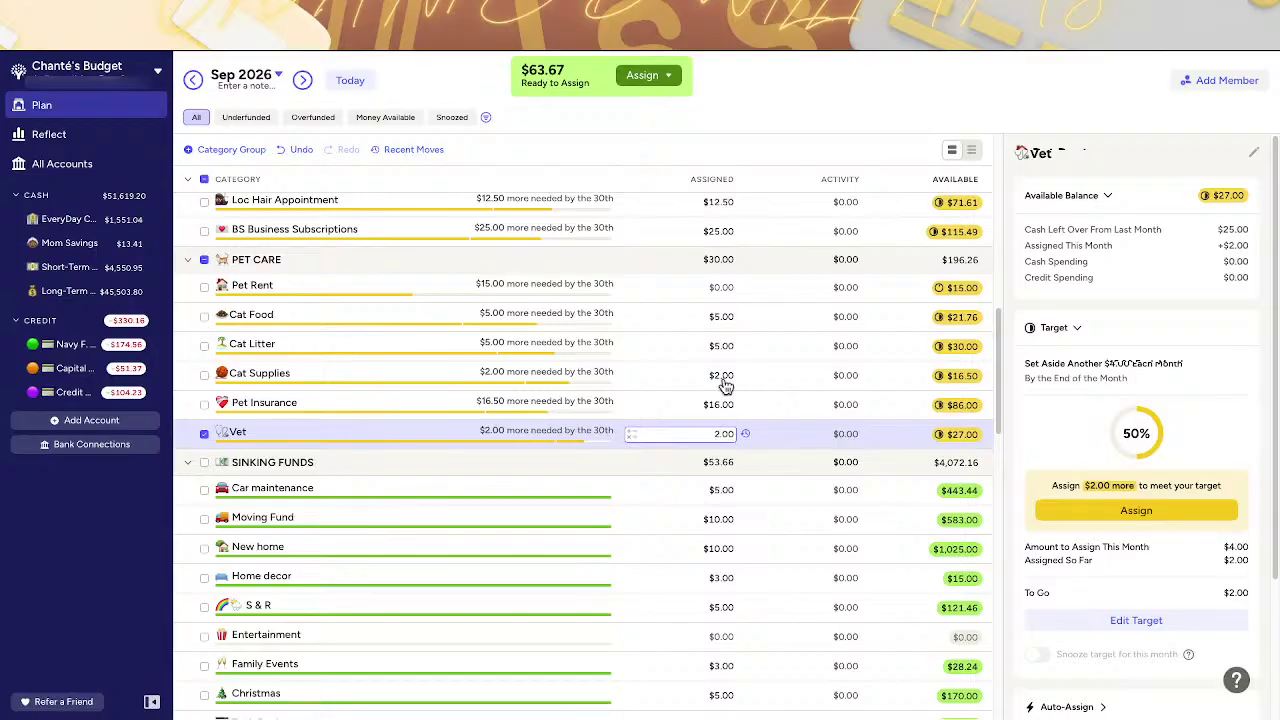
scroll(723, 376, up, 1)
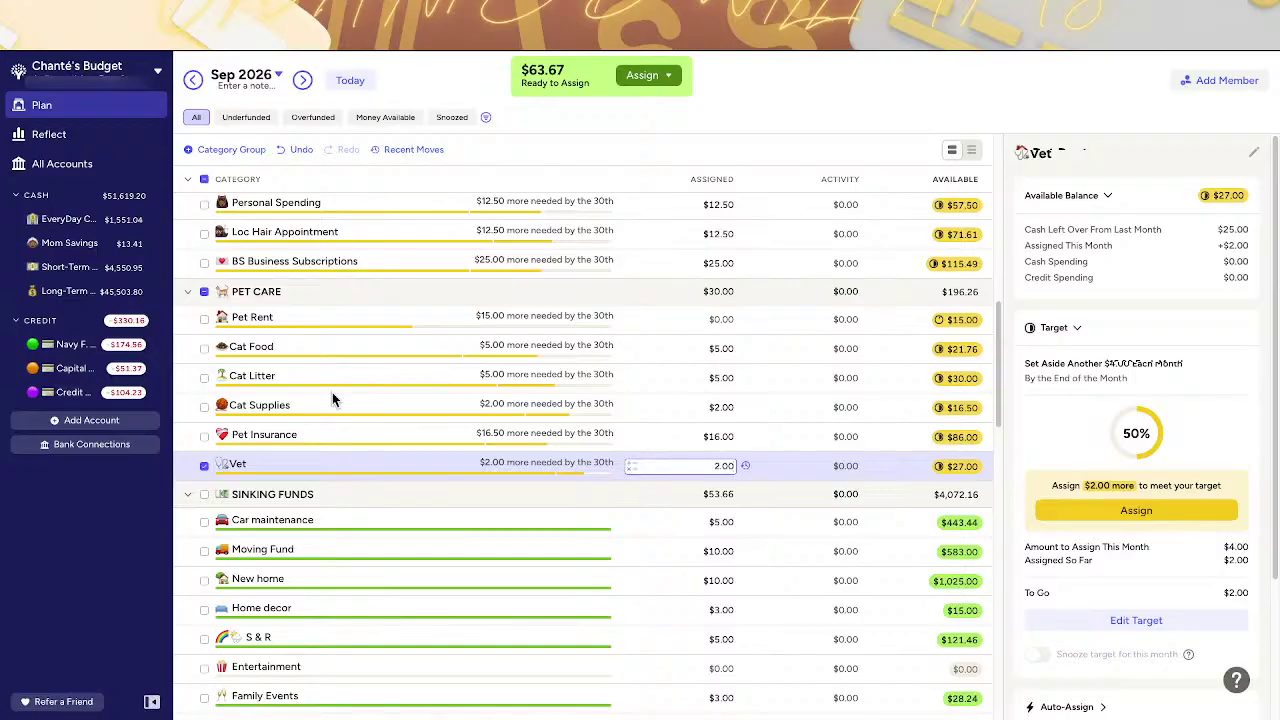
scroll(333, 398, up, 2)
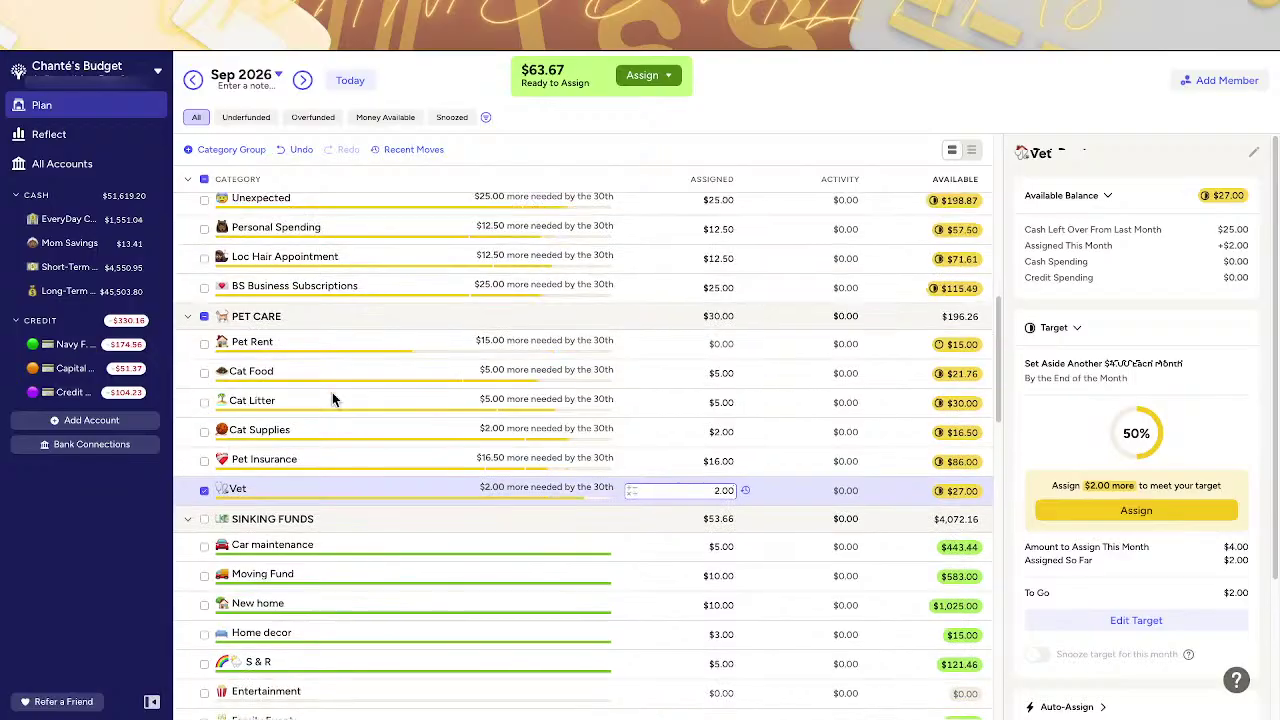
- Add $0.67 to the Unforeseen category's assigned amount in Sinking Funds, making it $1.33
scroll(333, 398, down, 5)
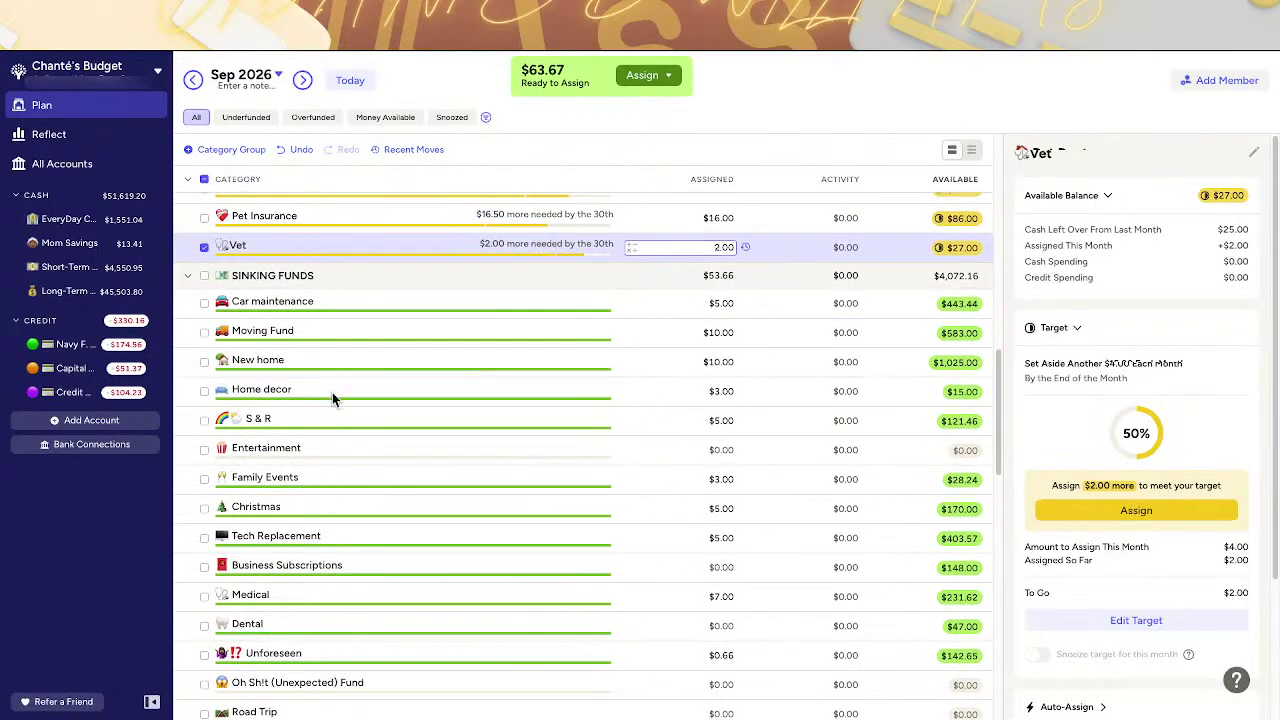
scroll(333, 398, down, 3)
scroll(332, 398, up, 1)
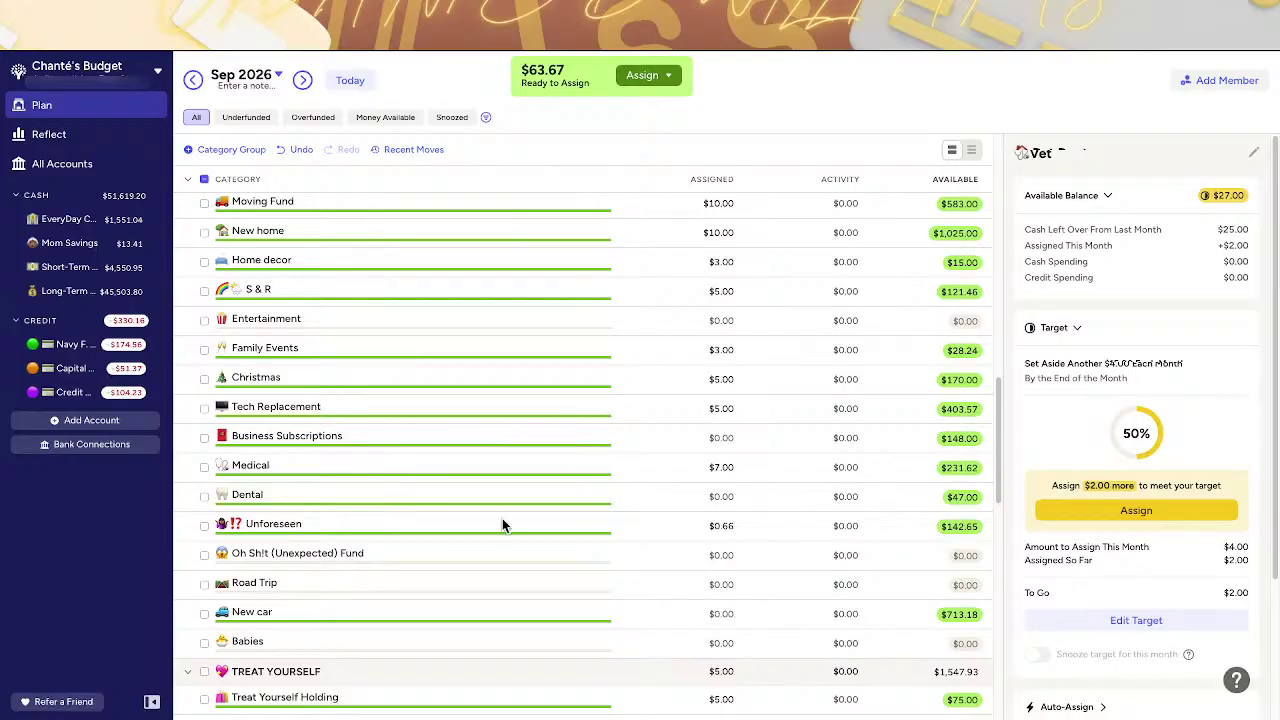
scroll(502, 524, down, 1)
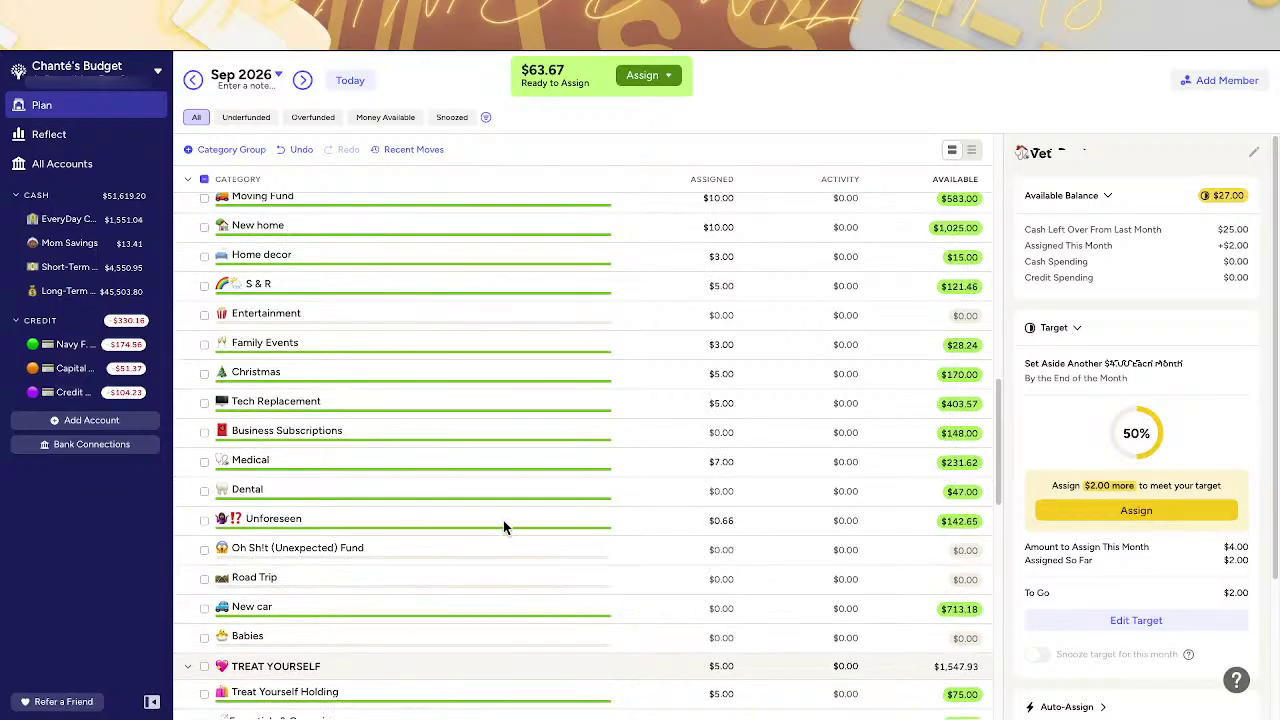
click(711, 519)
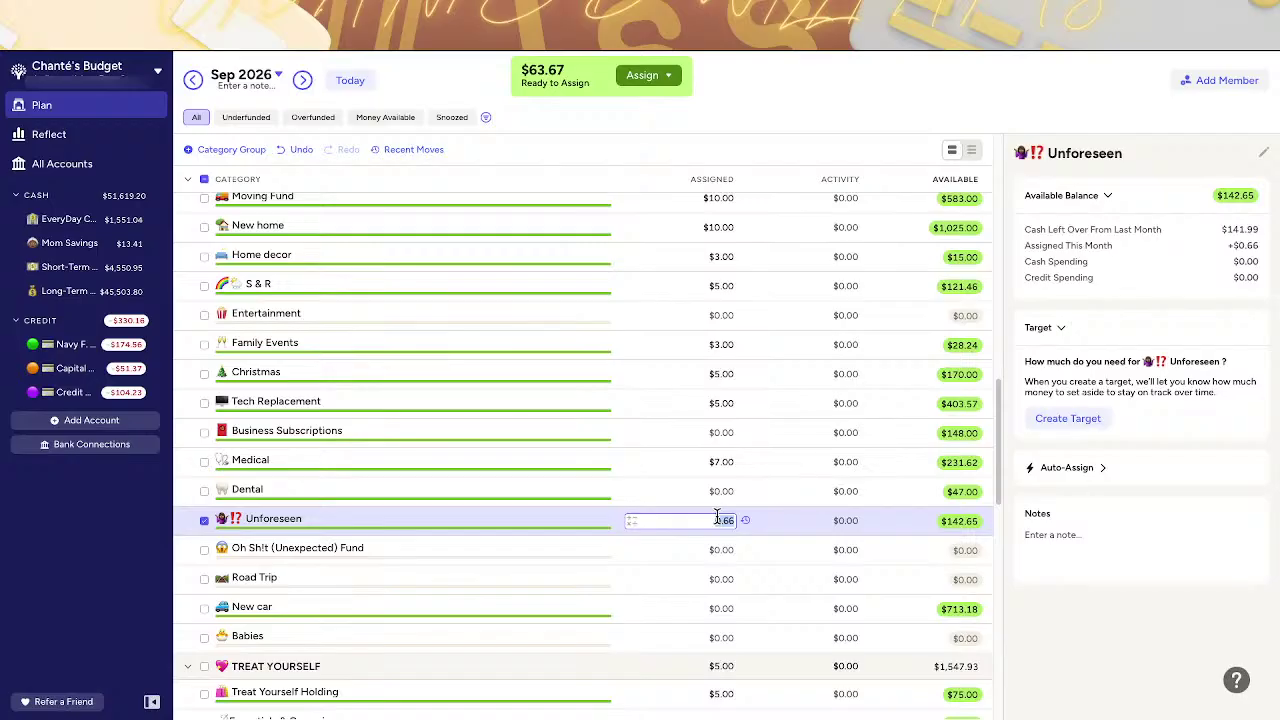
text(+.67)
key(Return)
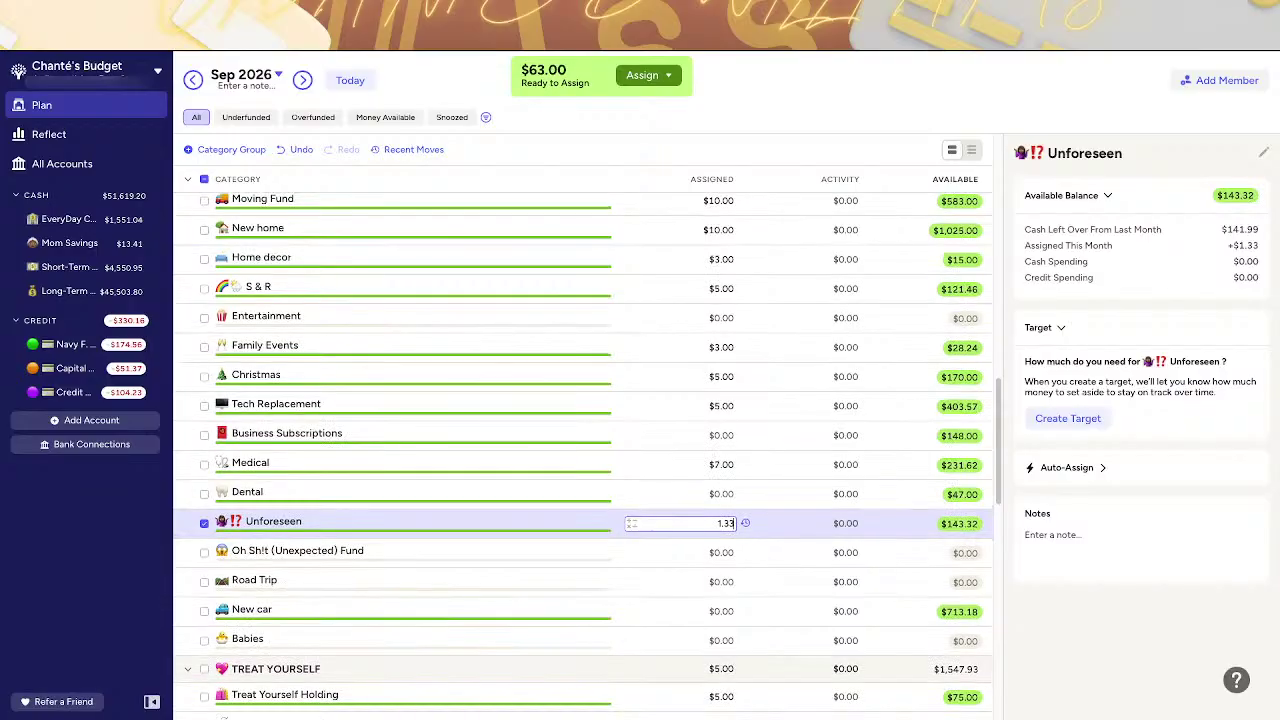
- Add $5 to the Car maintenance category's assigned amount in Sinking Funds, making it $10.00
scroll(724, 414, up, 2)
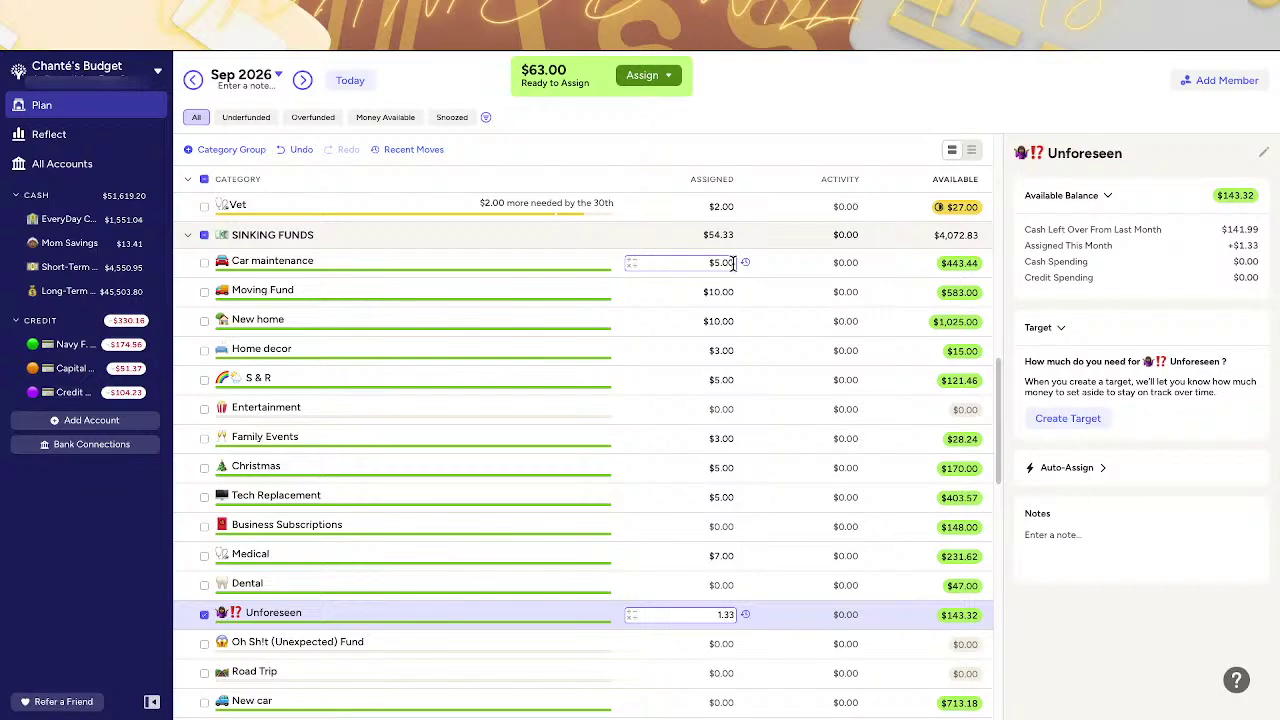
key(Return)
click(733, 263)
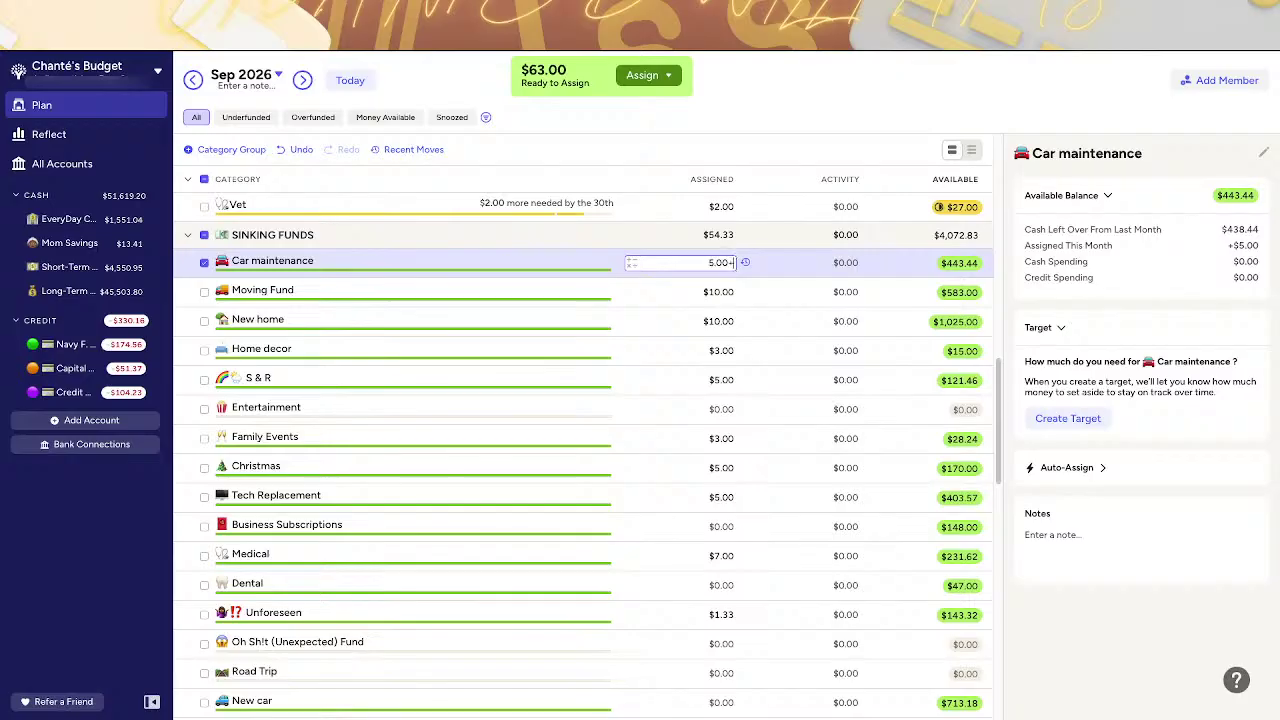
text(+5)
key(Return)
- Add $10 each to the assigned amounts of Moving Fund and New home in Sinking Funds, making both $20.00
click(716, 292)
text(+)
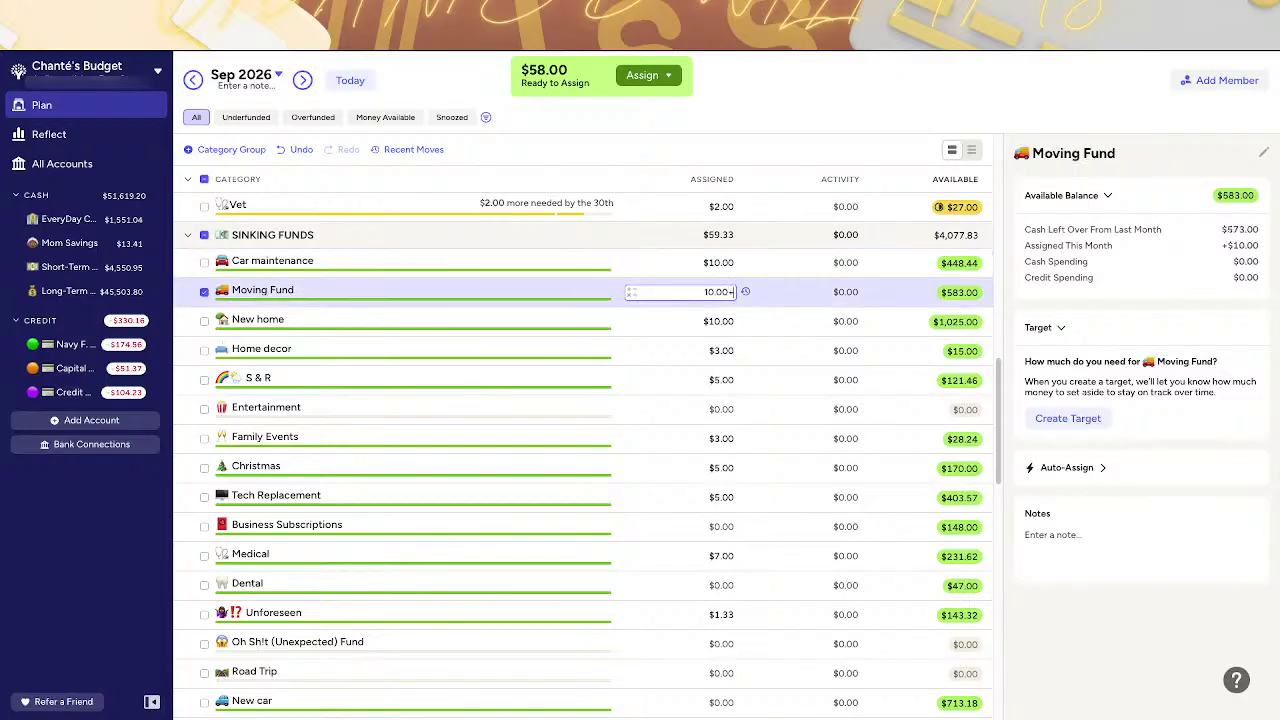
text(10)
key(Return)
click(725, 322)
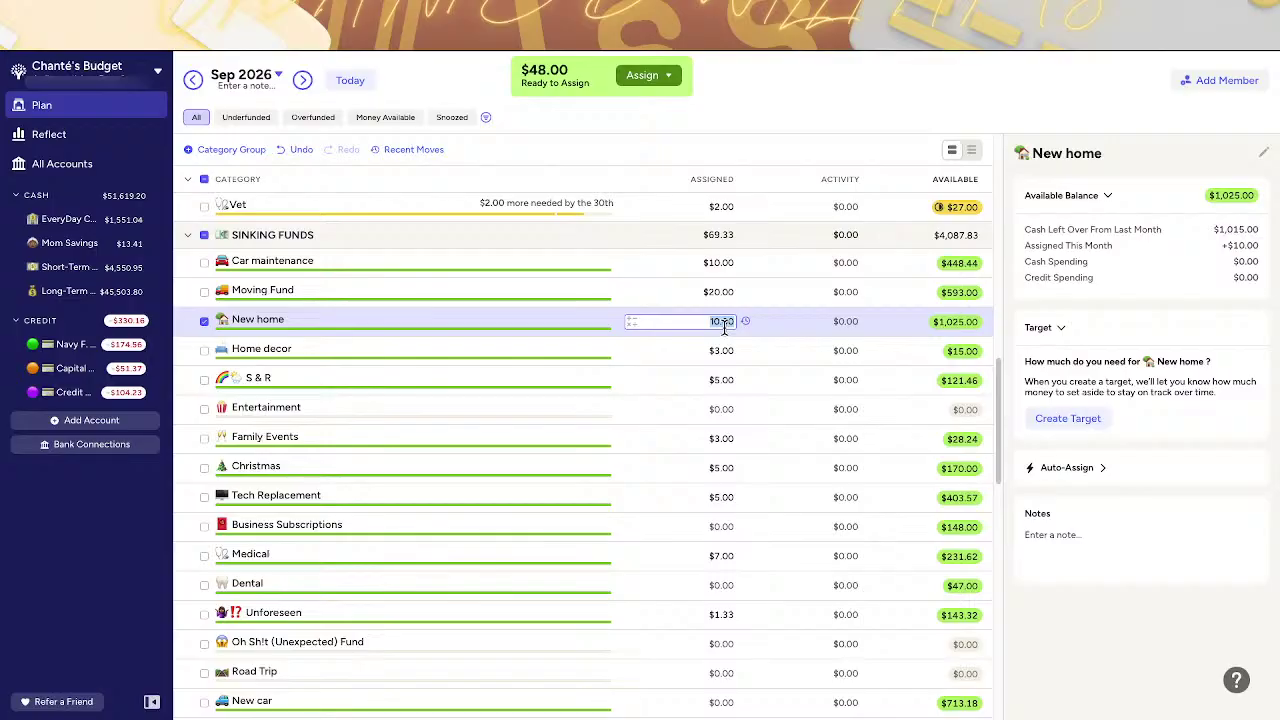
text(+10)
key(Return)
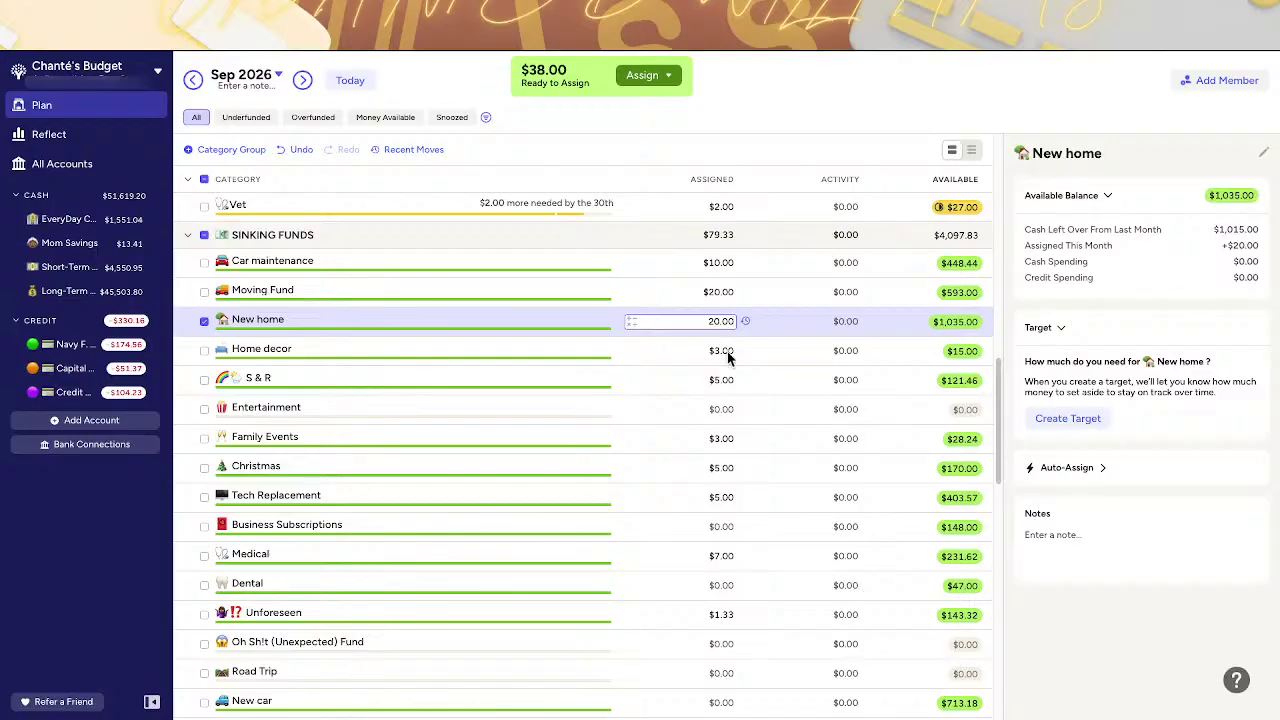
- Add $5 to the S & R category's assigned amount in Sinking Funds, making it $10.00
click(728, 386)
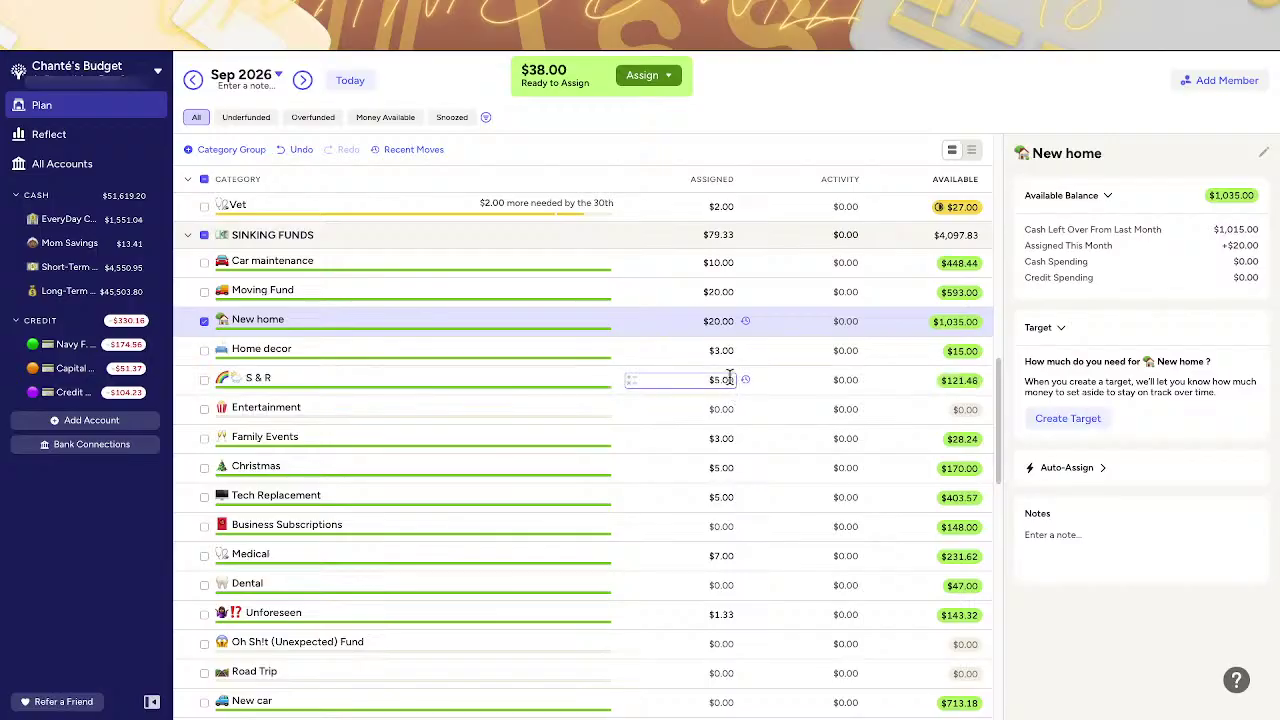
click(729, 377)
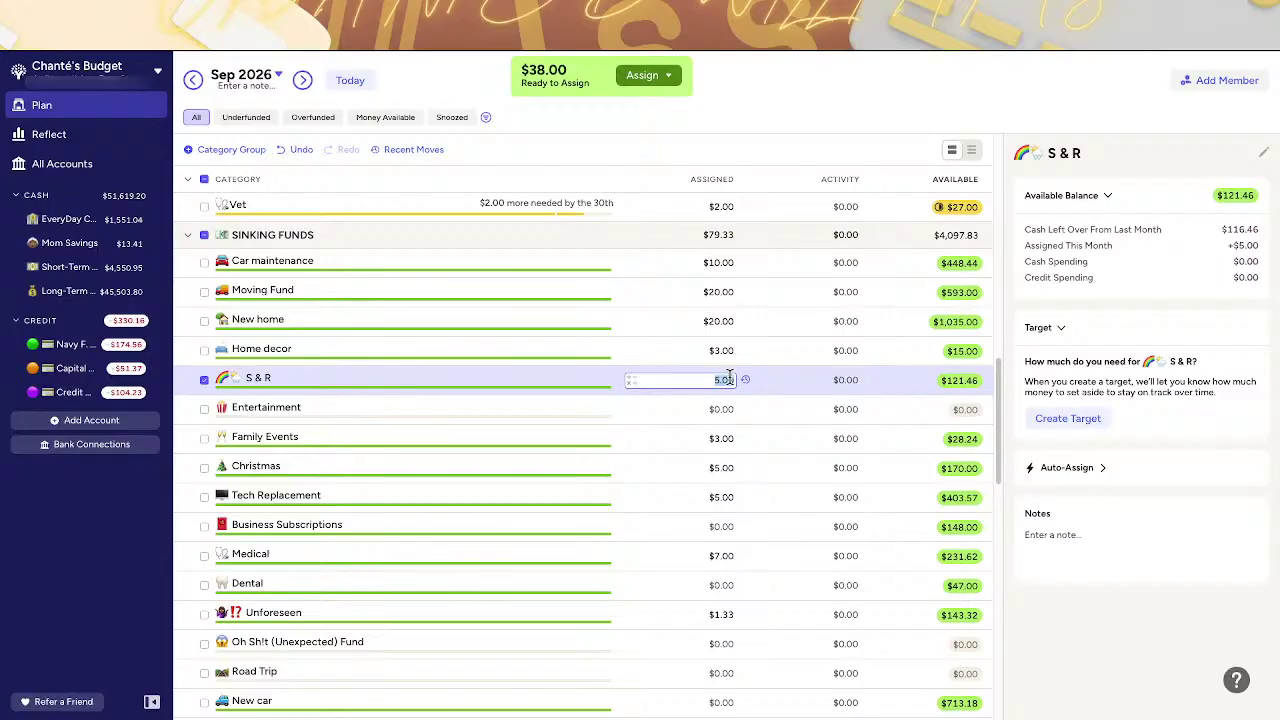
text(+5)
key(Return)
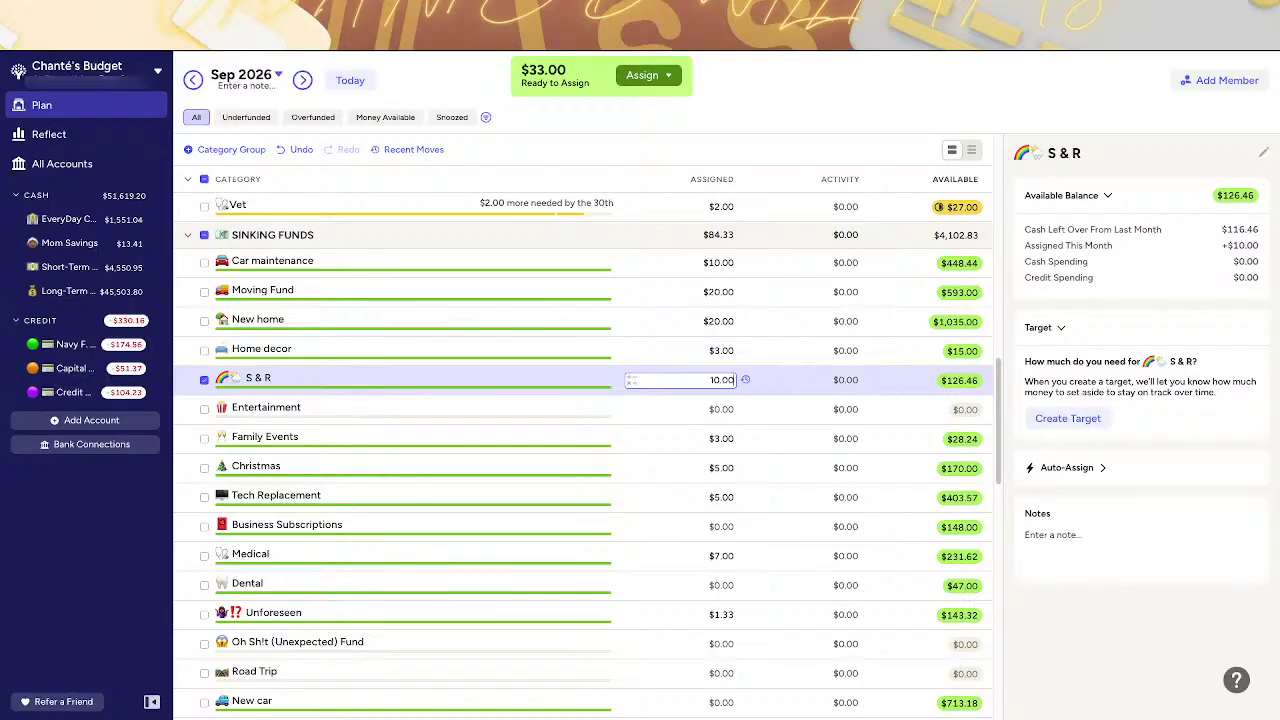
key(Return)
- Add $3 to the Home decor category's assigned amount in Sinking Funds, making it $6.00
click(708, 350)
text(+)
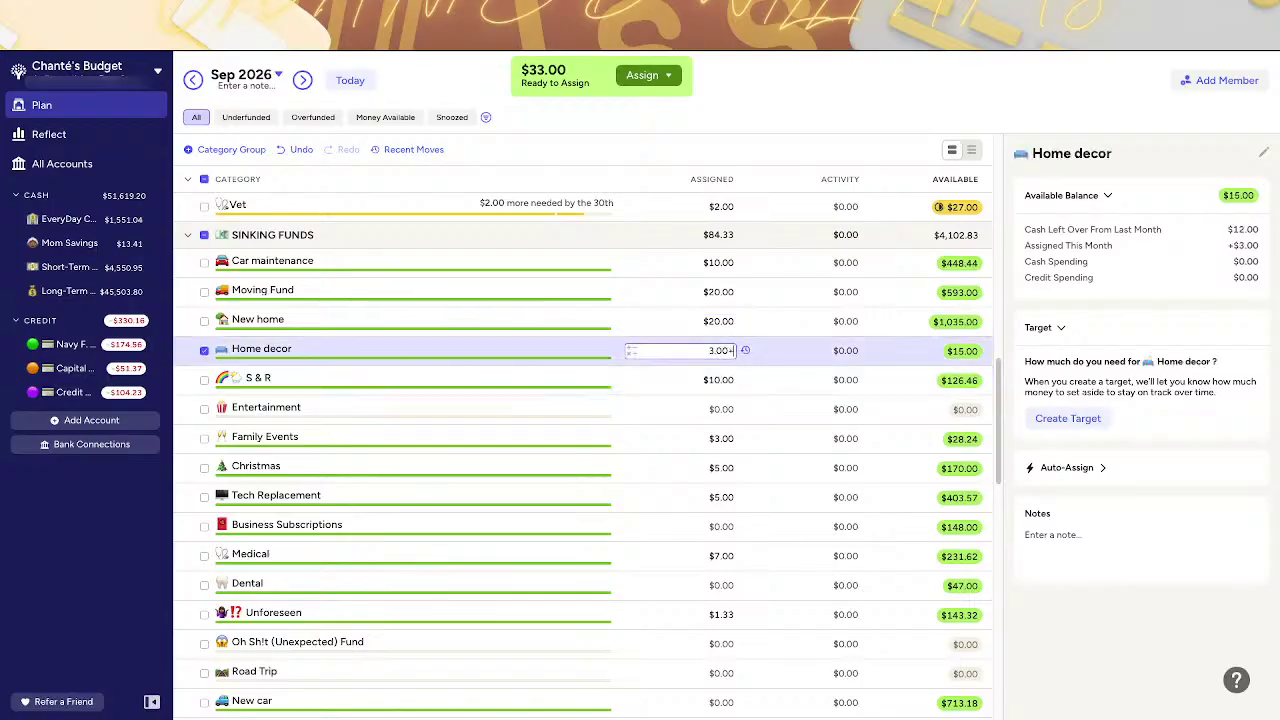
text(3)
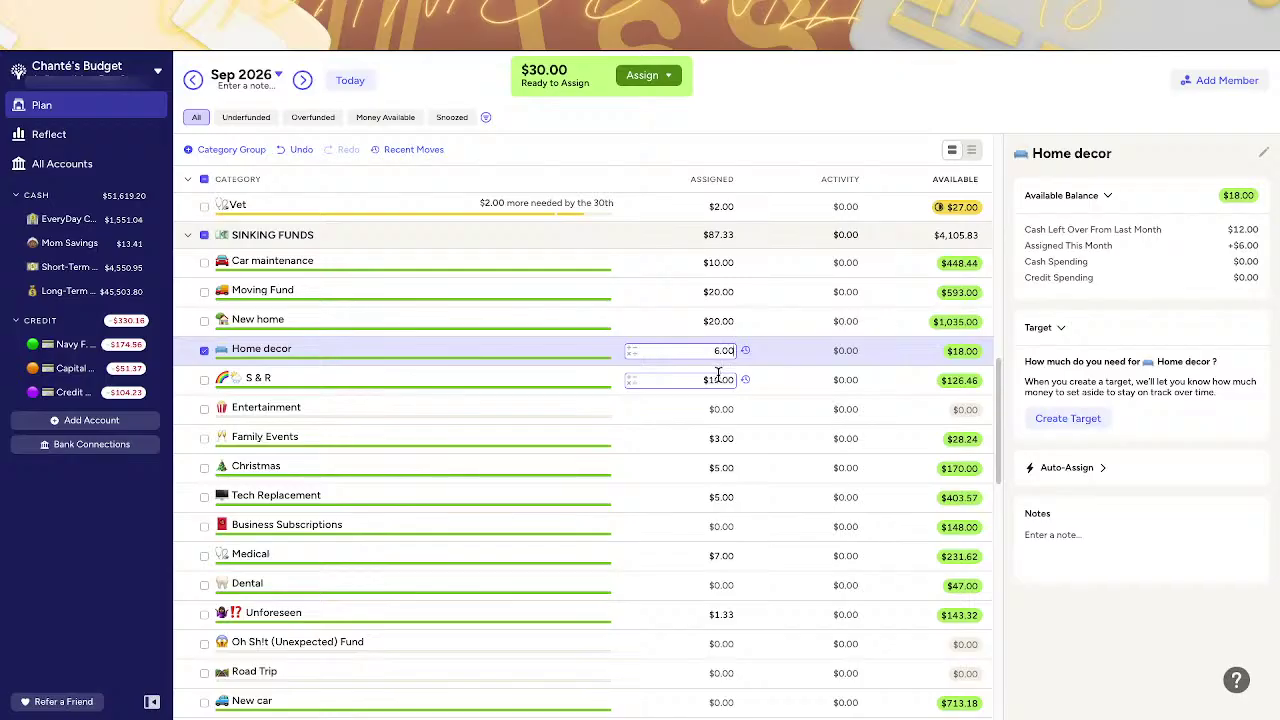
scroll(718, 374, up, 1)
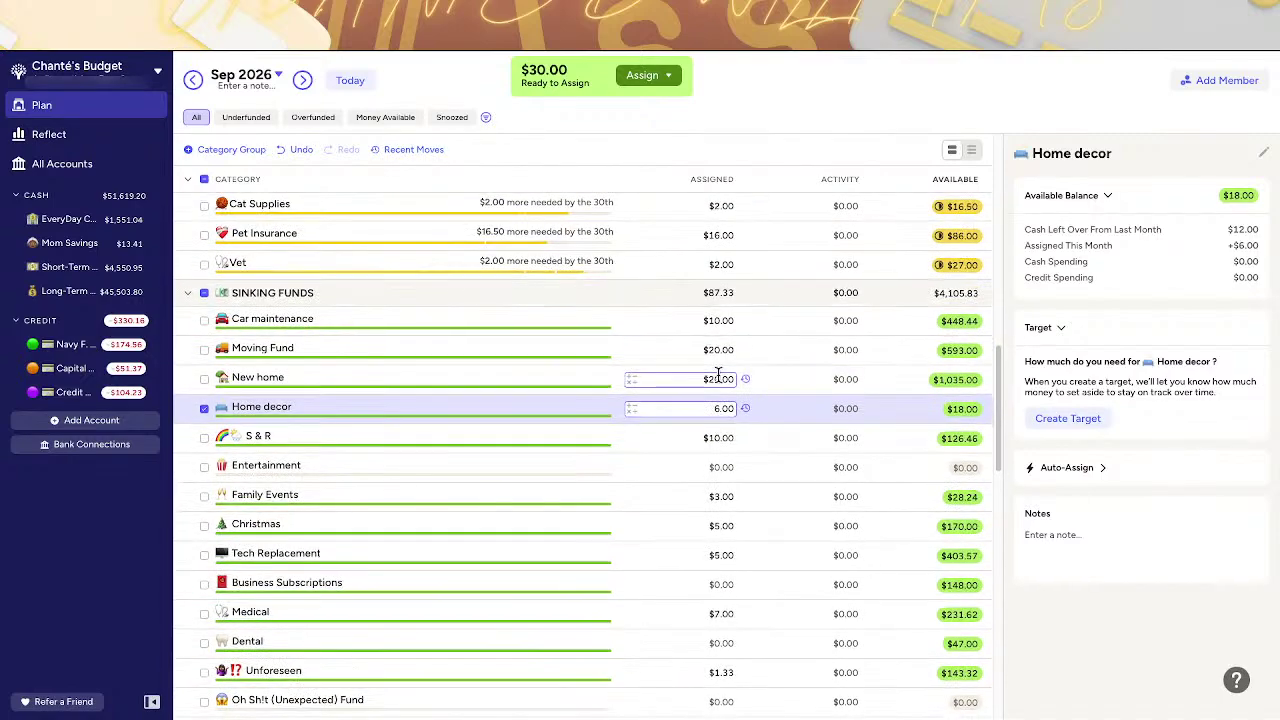
scroll(718, 374, down, 1)
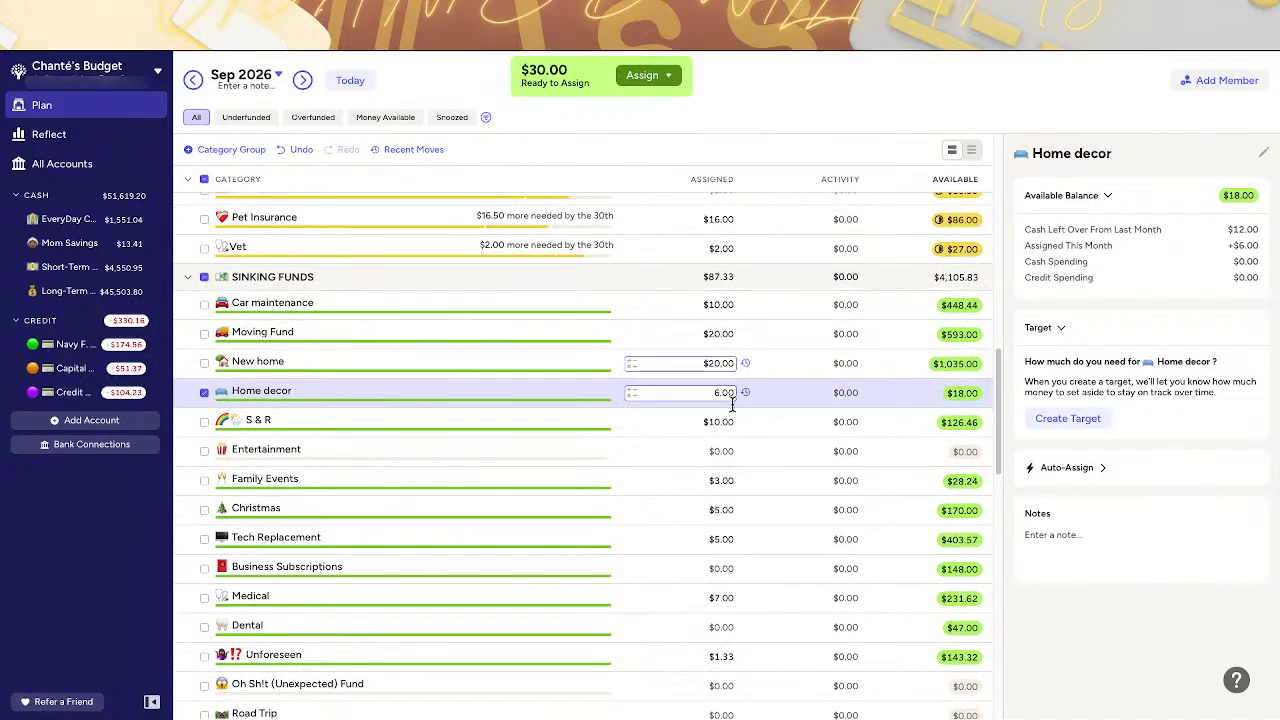
key(Return)
- Add $3 to the Family Events category's assigned amount in Sinking Funds, making it $6.00
click(725, 481)
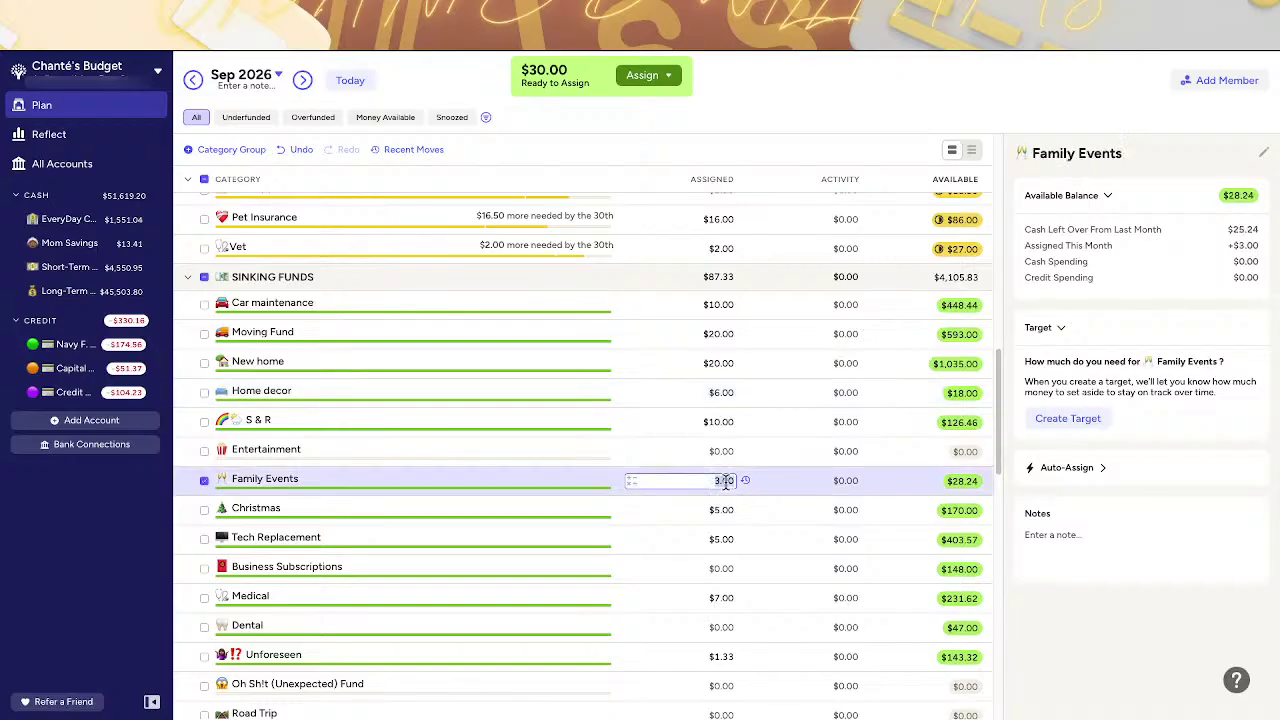
text(+)
text(3)
key(Return)
key(Escape)
- Add $5 each to the assigned amounts of Christmas and Tech Replacement in Sinking Funds, making both $10.00
click(727, 510)
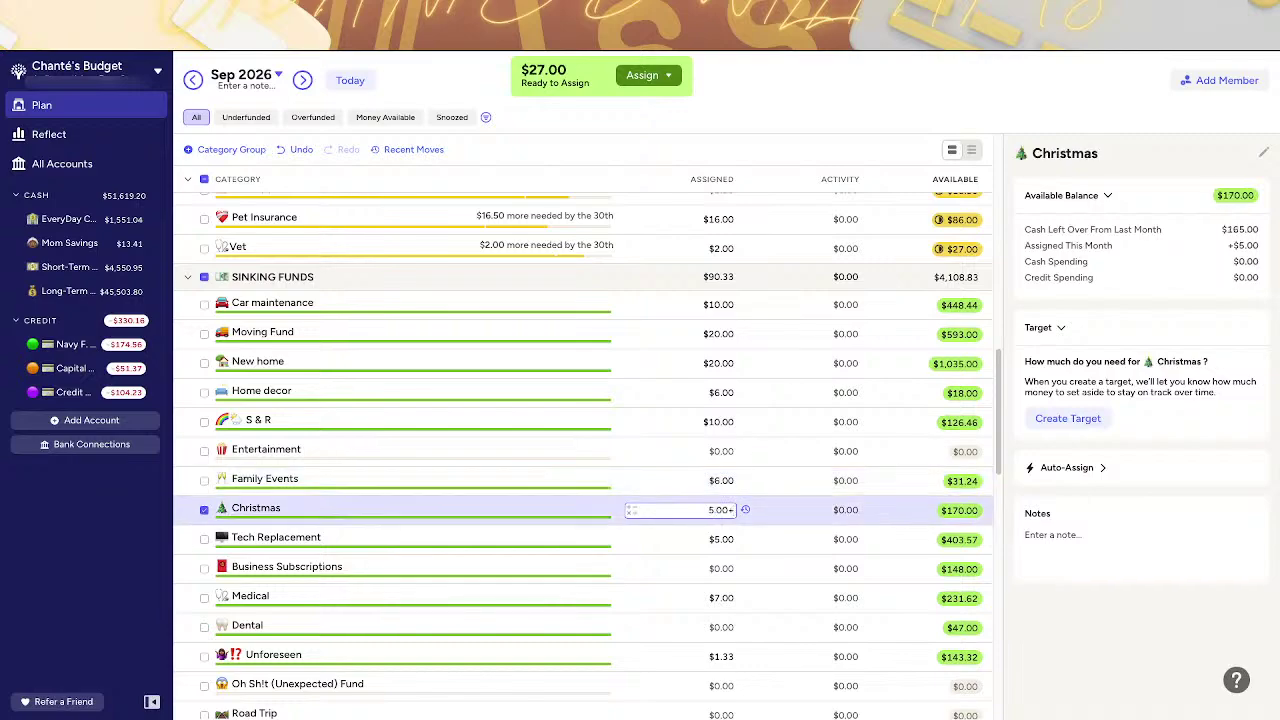
text(+5)
key(Return)
key(Return)
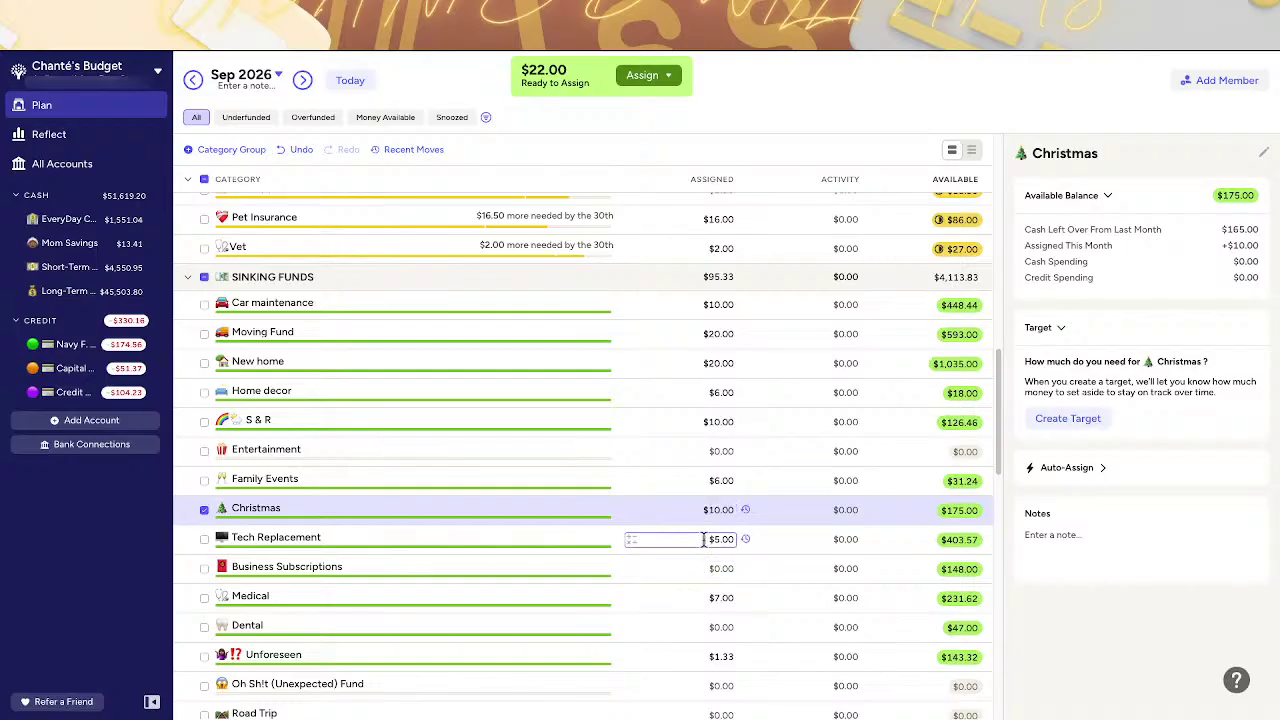
click(704, 540)
text(10)
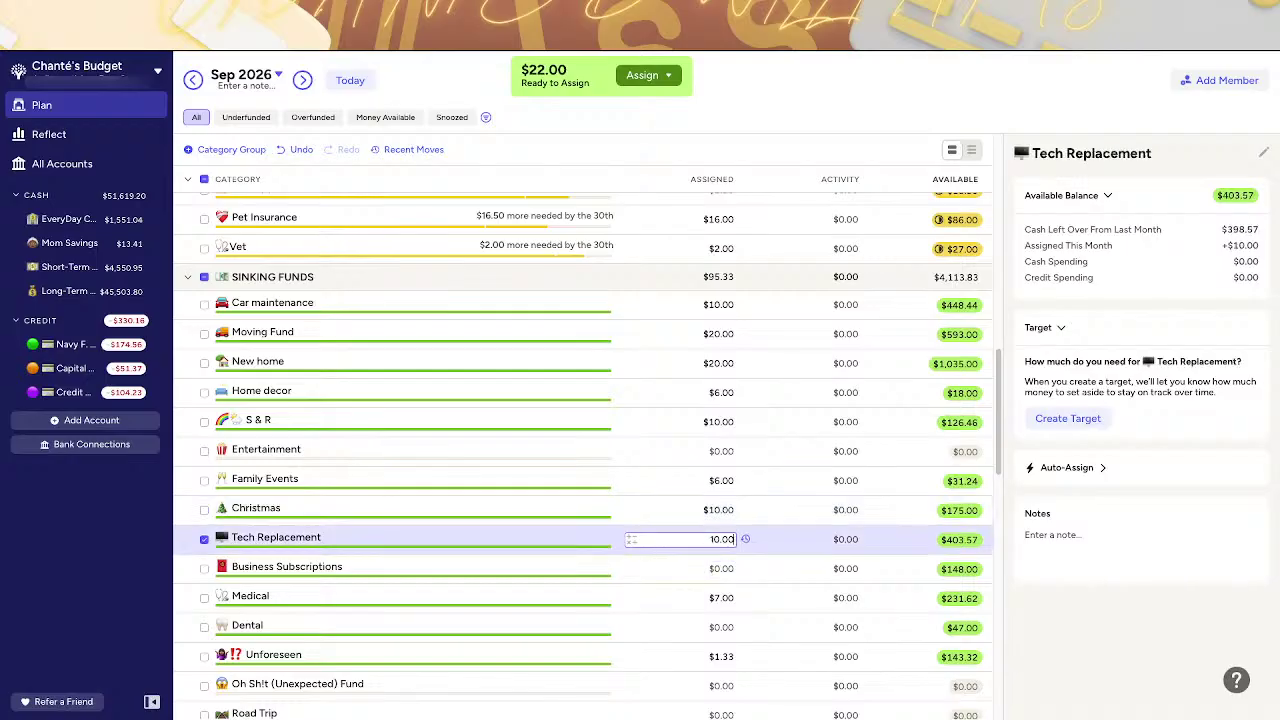
key(Return)
- Add $5 to the Treat Yourself Holding category's assigned amount in Treat Yourself, making it $10.00
scroll(943, 415, down, 3)
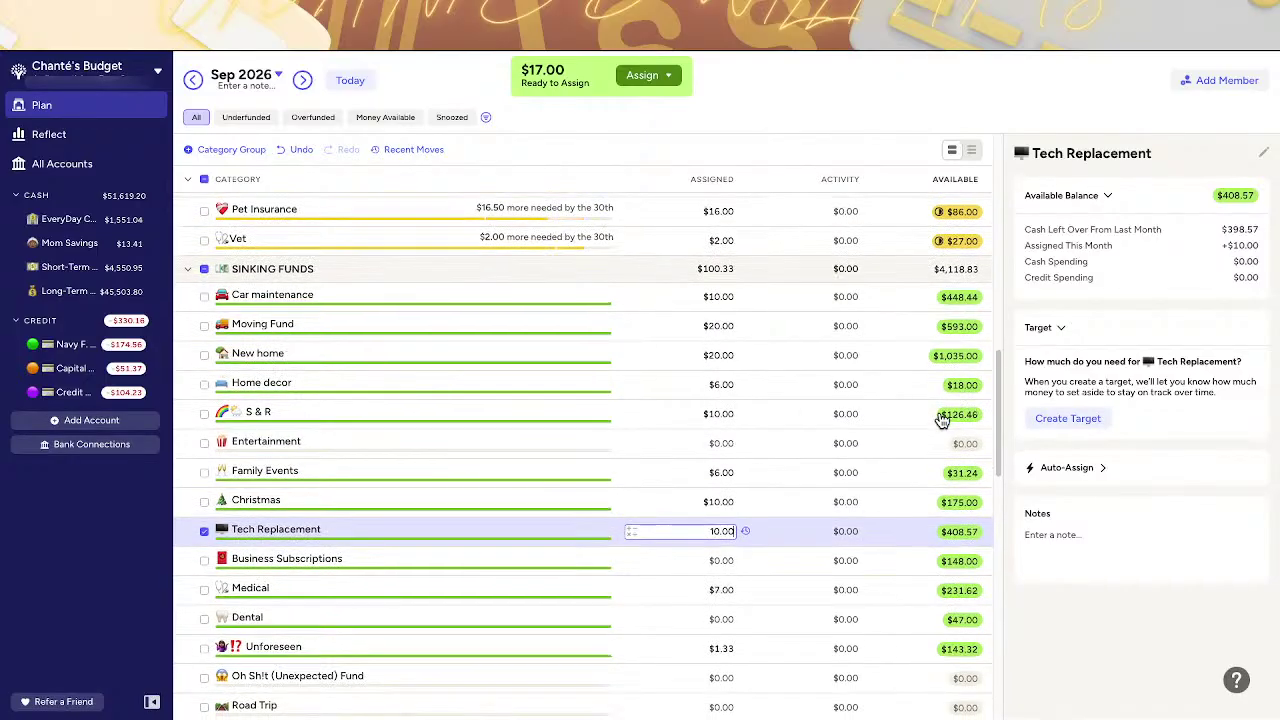
scroll(940, 418, down, 7)
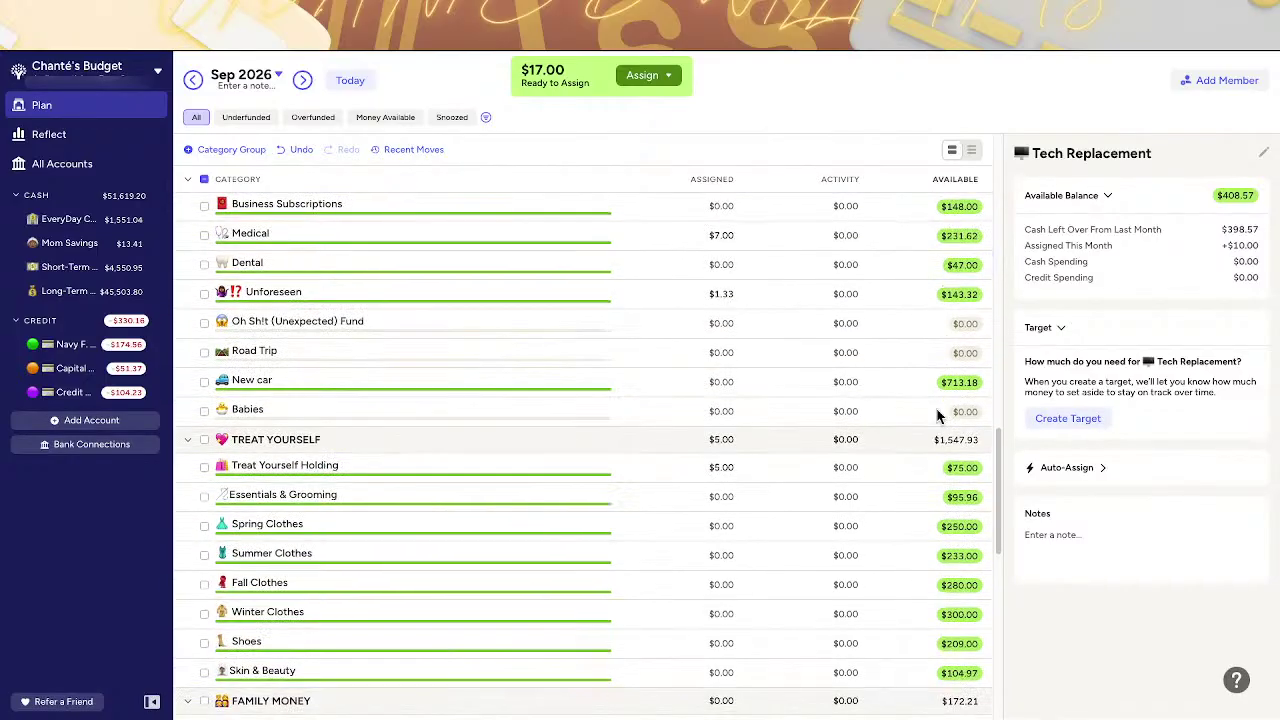
click(731, 403)
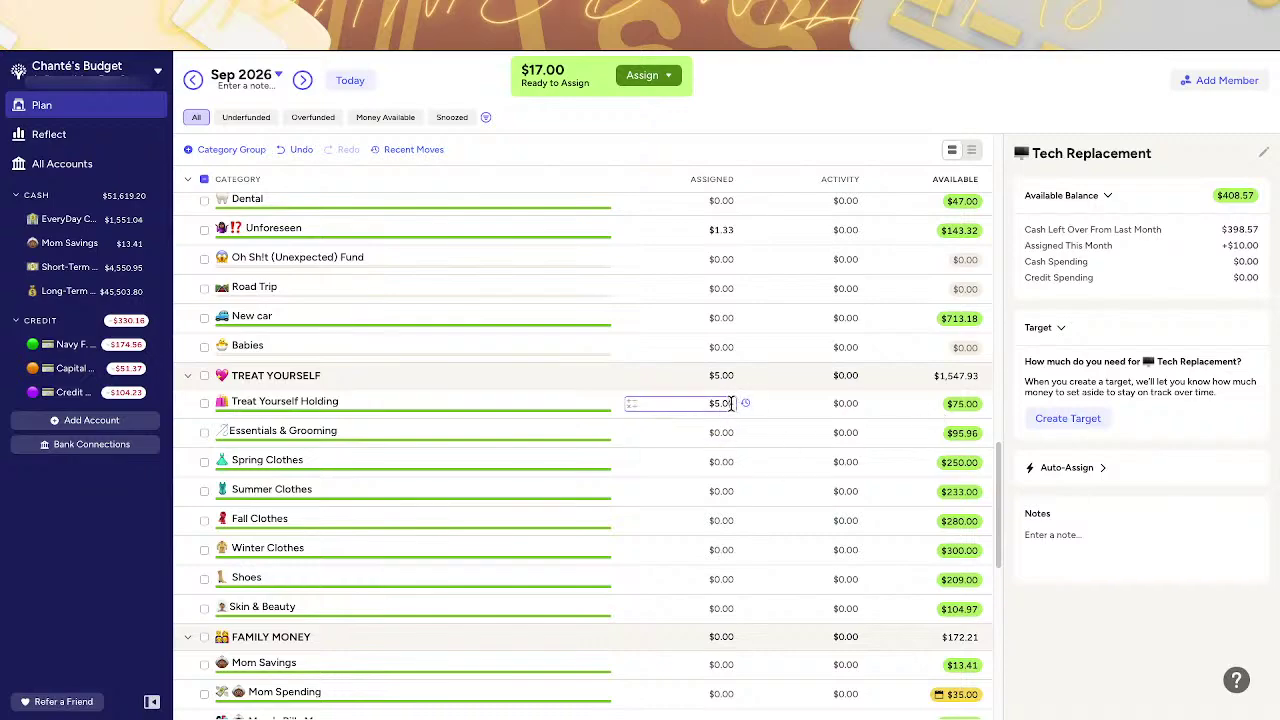
text(+)
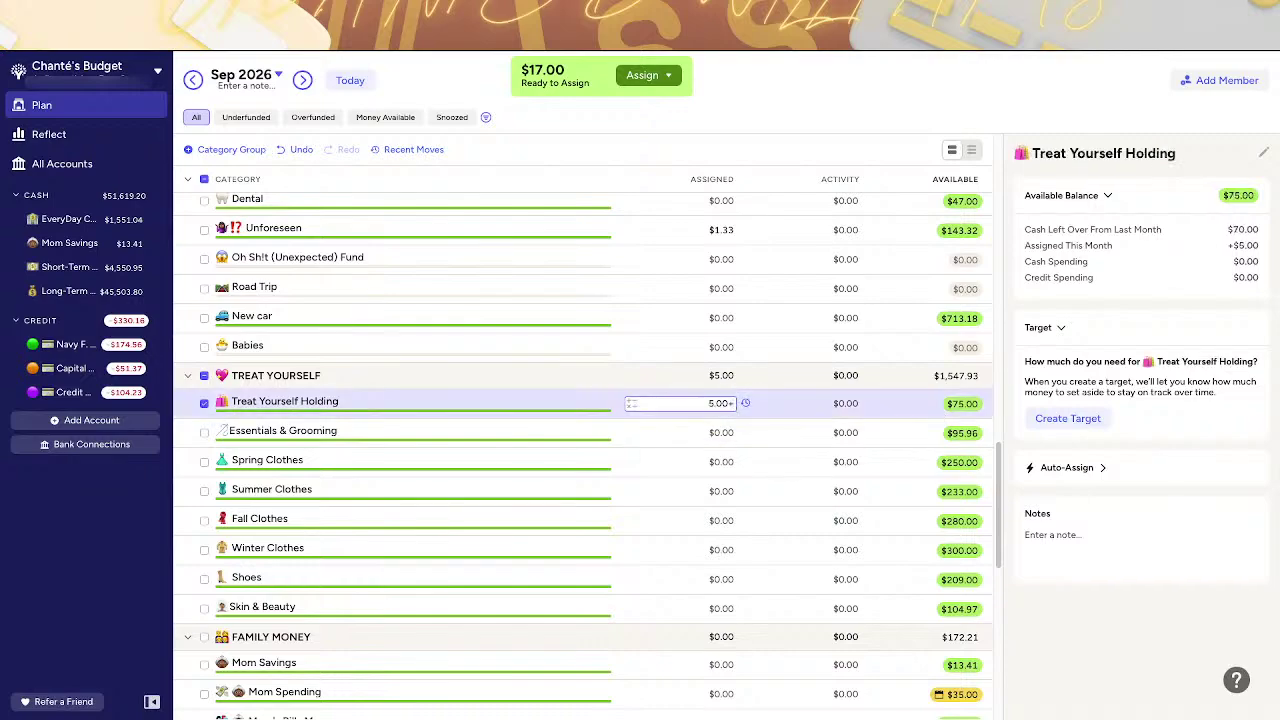
text(5)
key(Return)
- Add $12 to the Apple Watch Series 11 category's assigned amount in Wish List, making it $102.00
scroll(680, 412, down, 1)
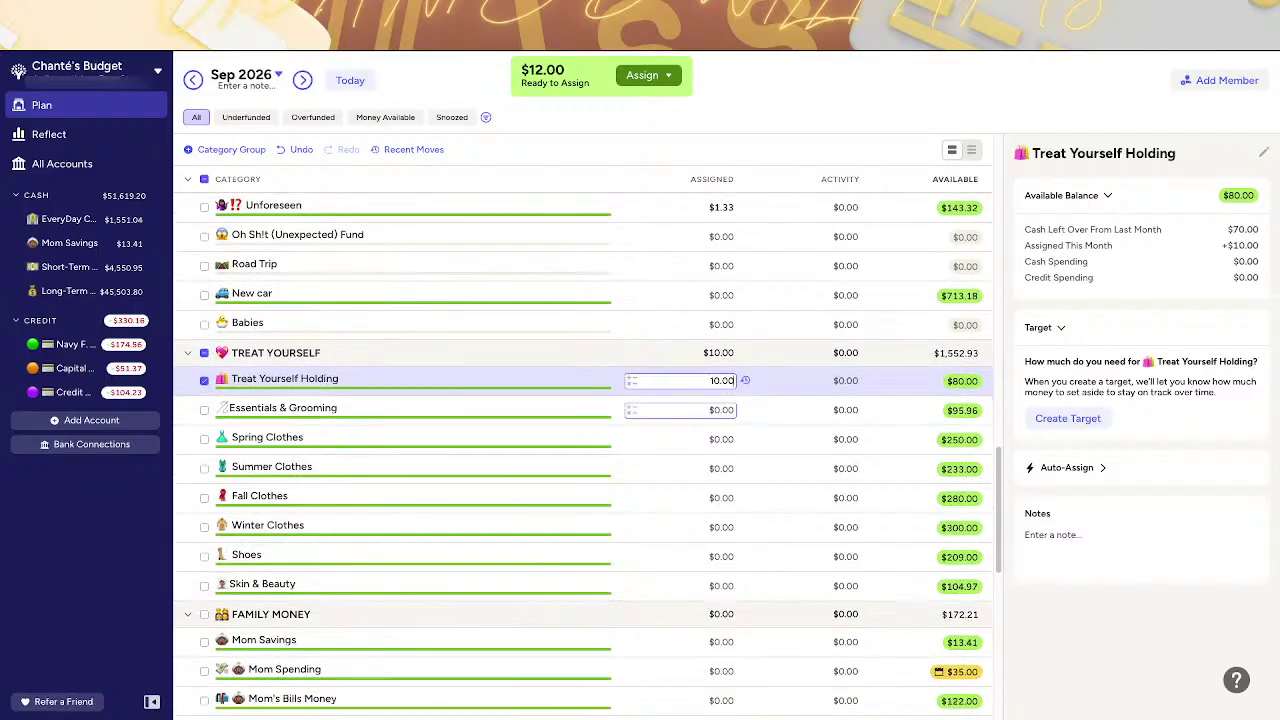
scroll(680, 412, up, 2)
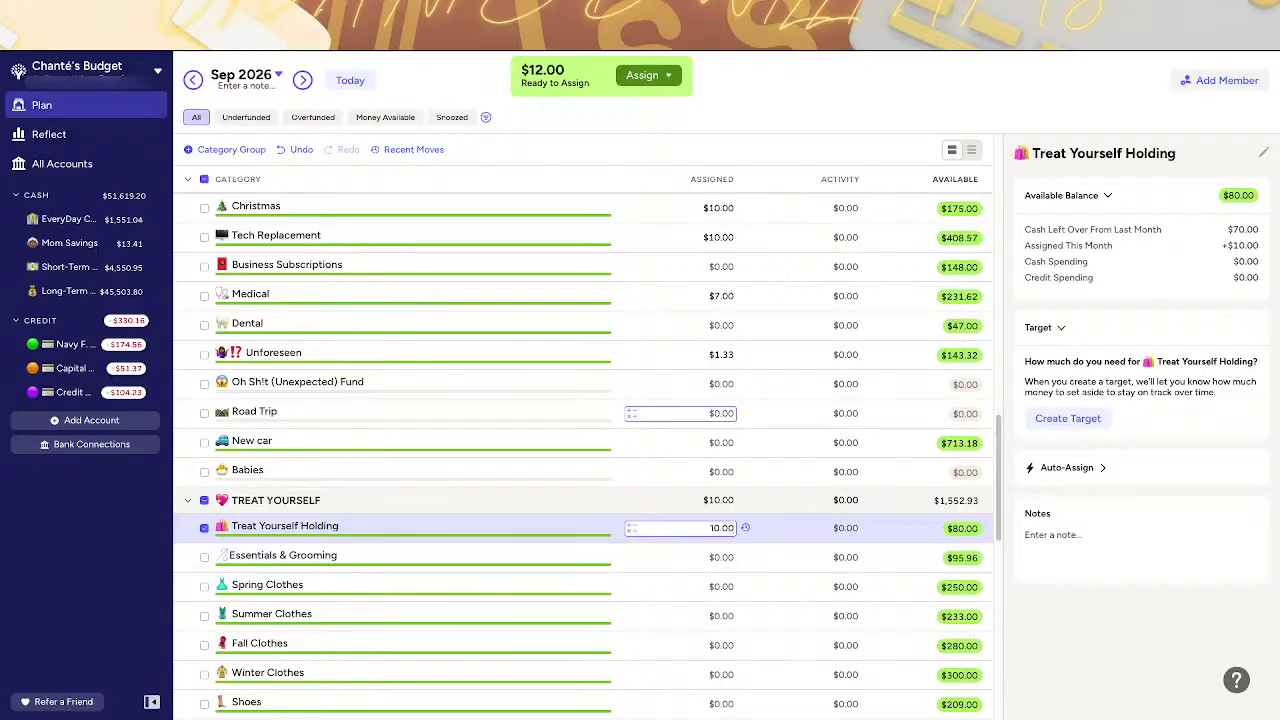
scroll(731, 403, up, 10)
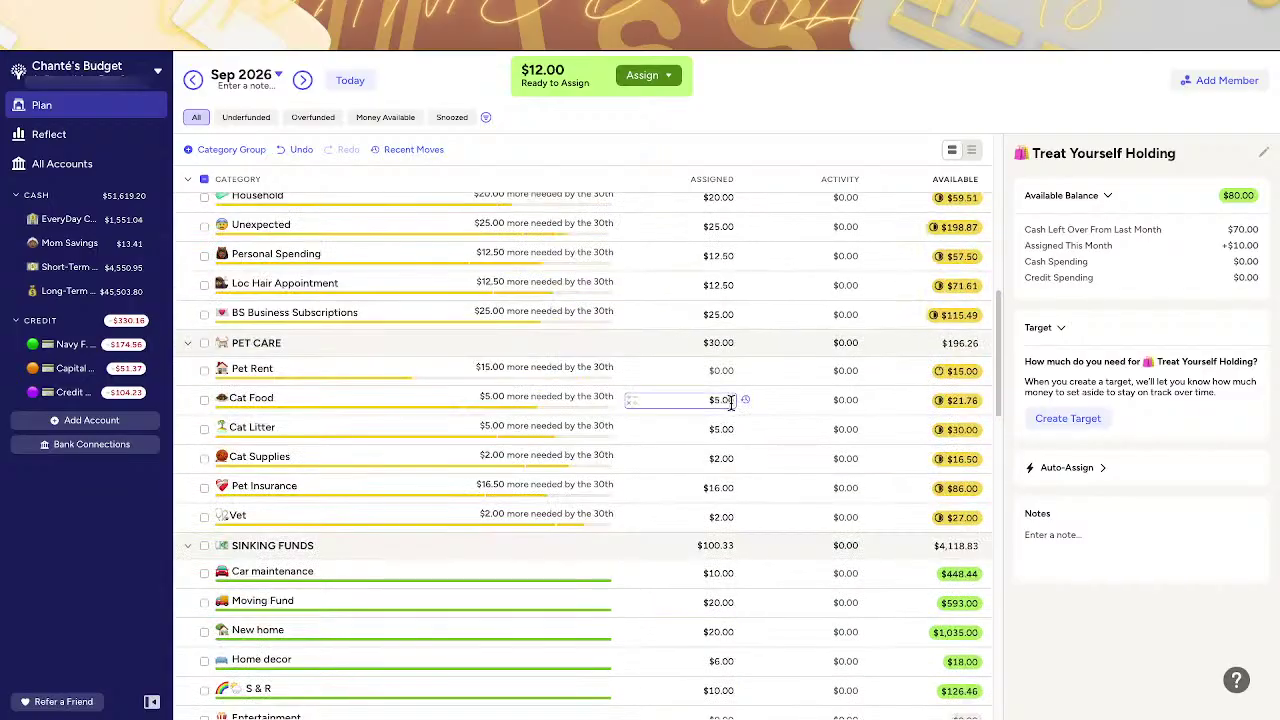
scroll(731, 405, down, 2)
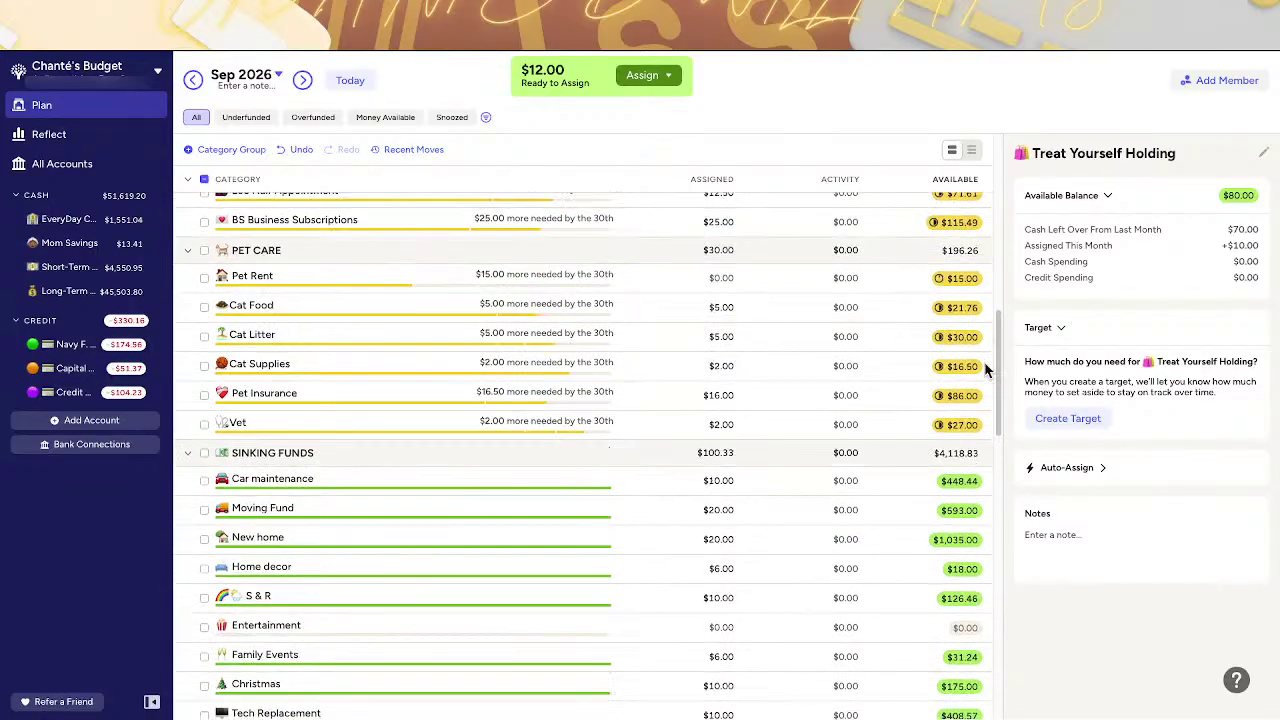
scroll(985, 370, down, 12)
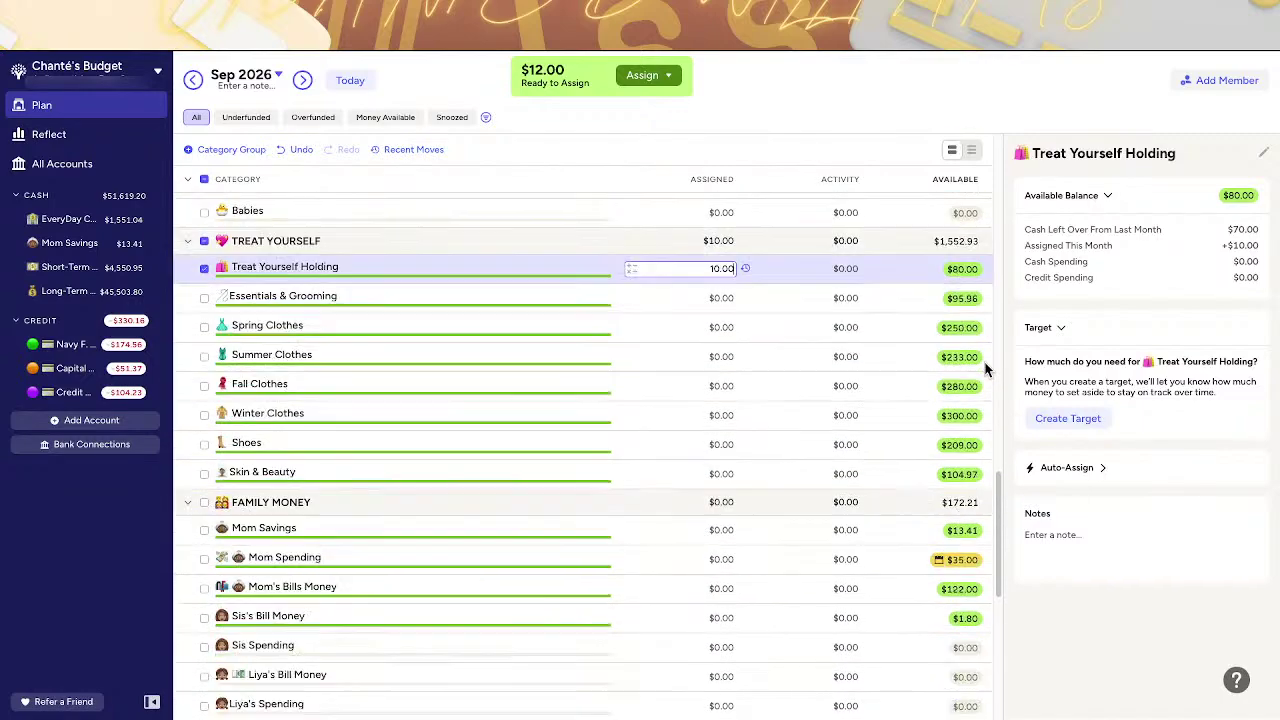
scroll(985, 370, down, 6)
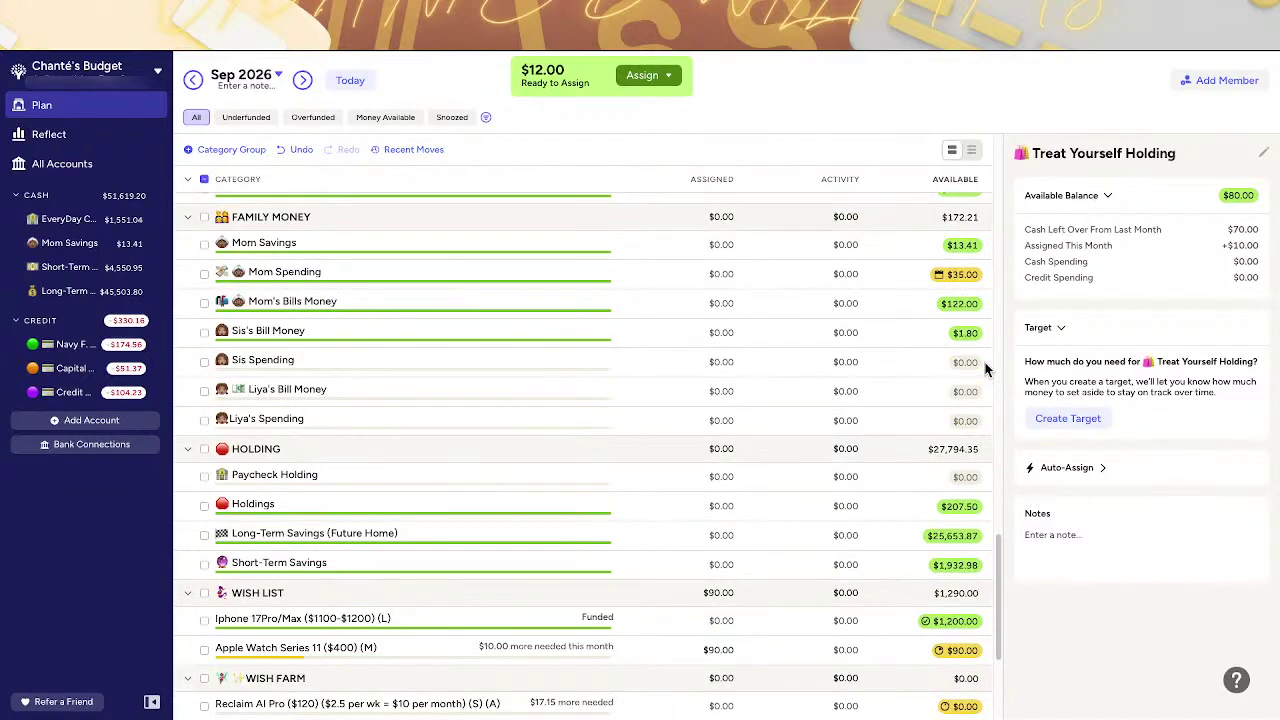
scroll(985, 370, down, 2)
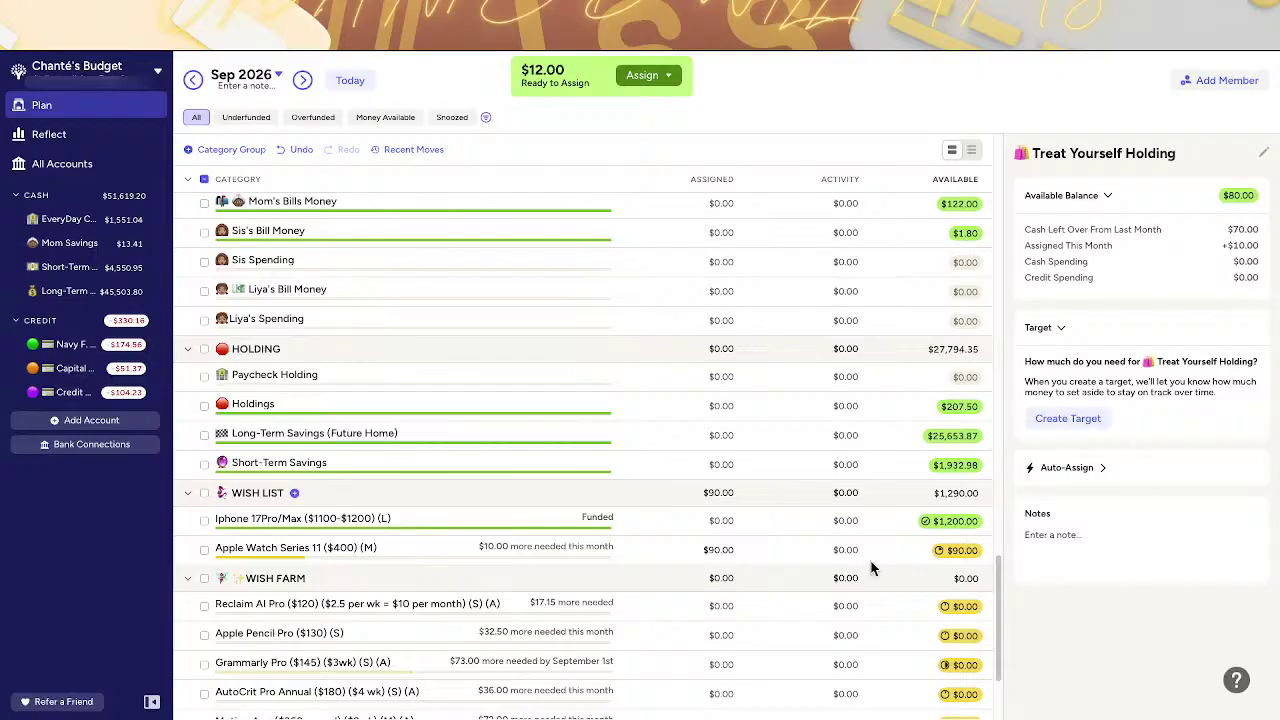
click(734, 551)
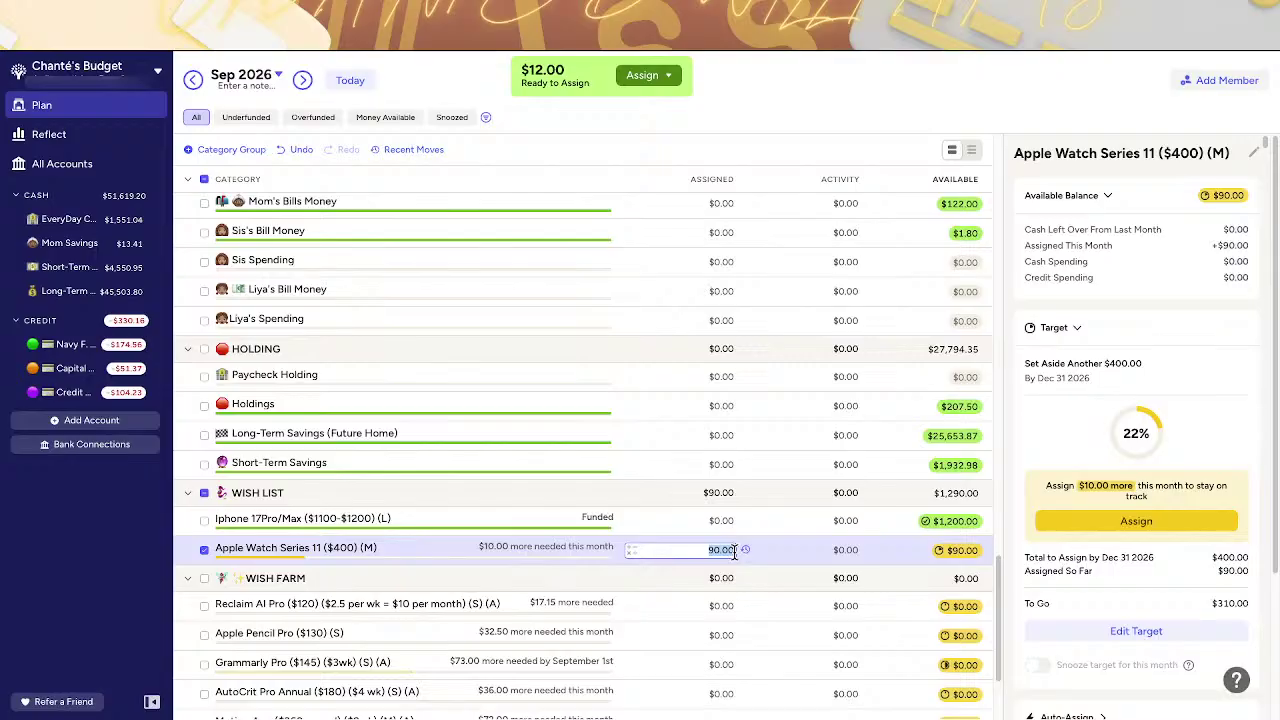
text(+12)
key(Return)
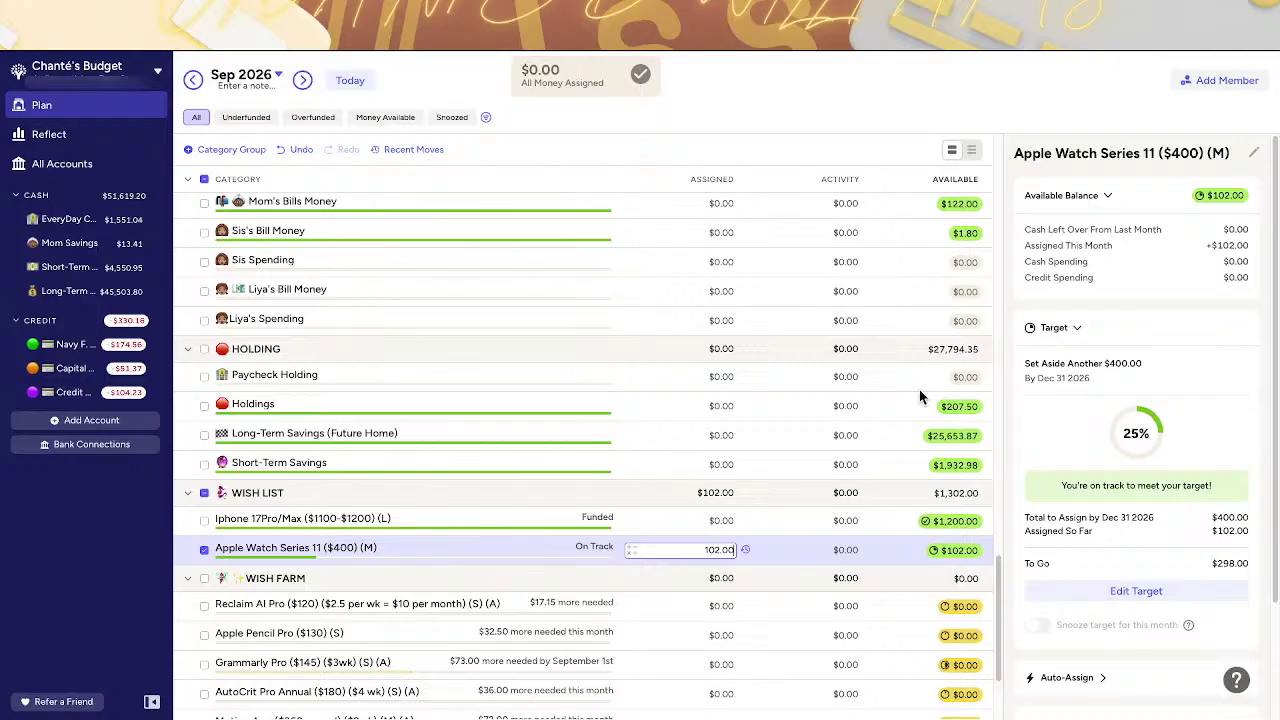
scroll(920, 392, up, 10)
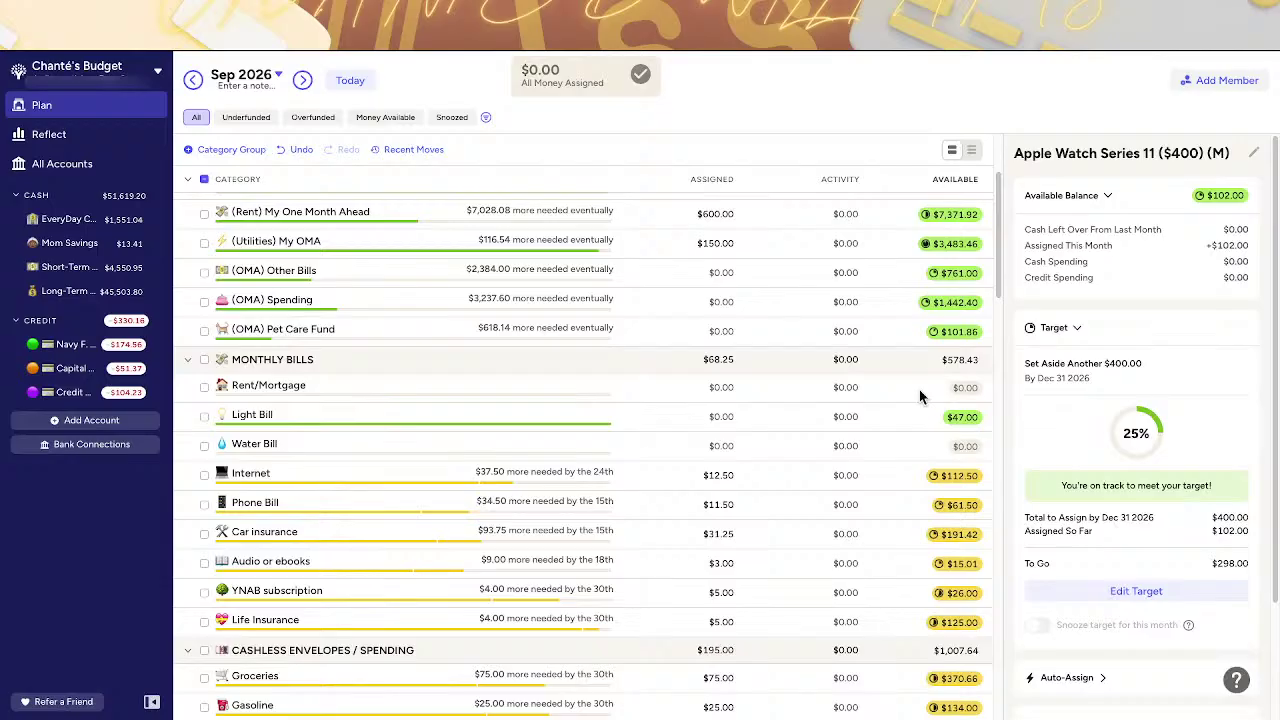
- Go back to the July 2026 plan and collapse the 3 - 6 - 12 MONTHS AHEAD group
scroll(920, 397, up, 3)
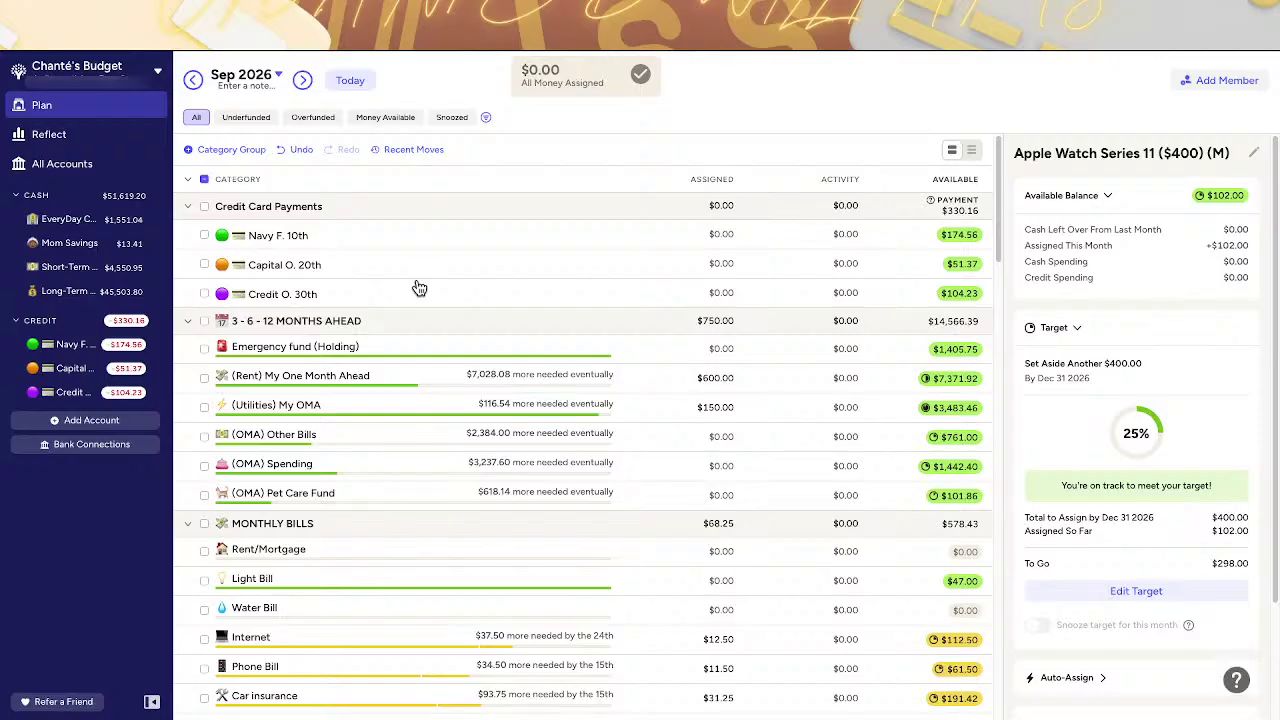
click(194, 80)
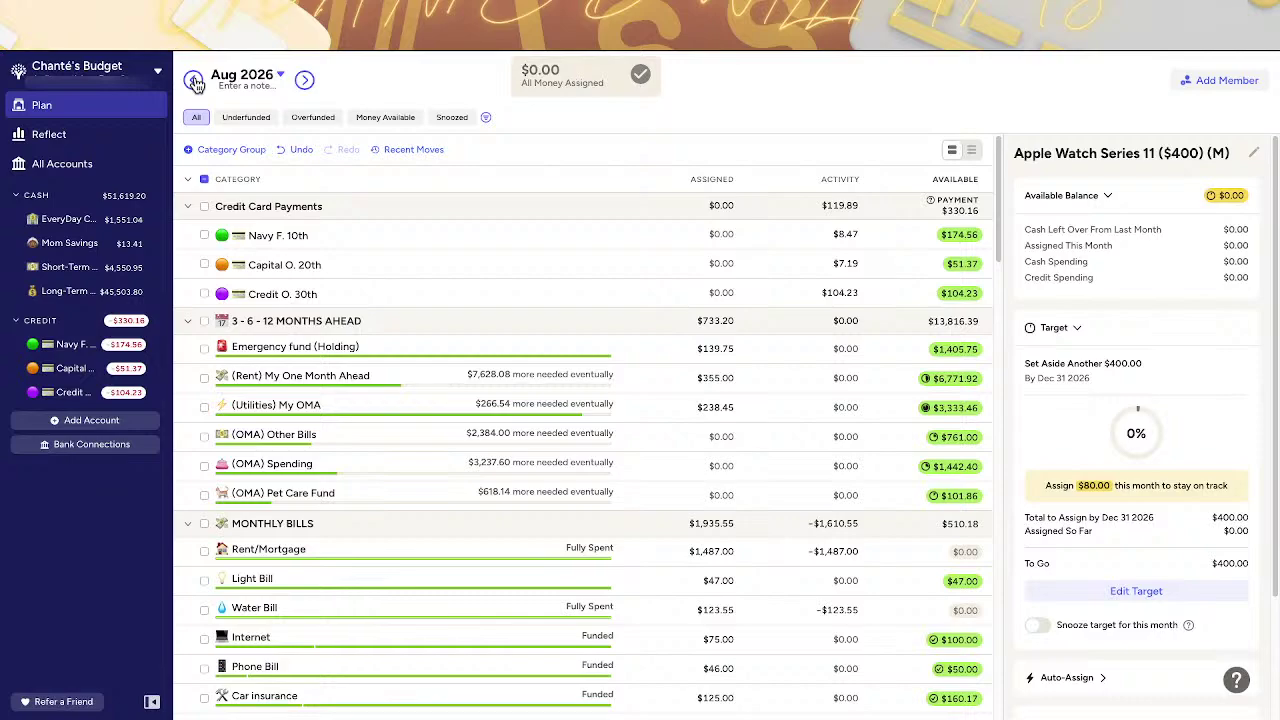
click(194, 80)
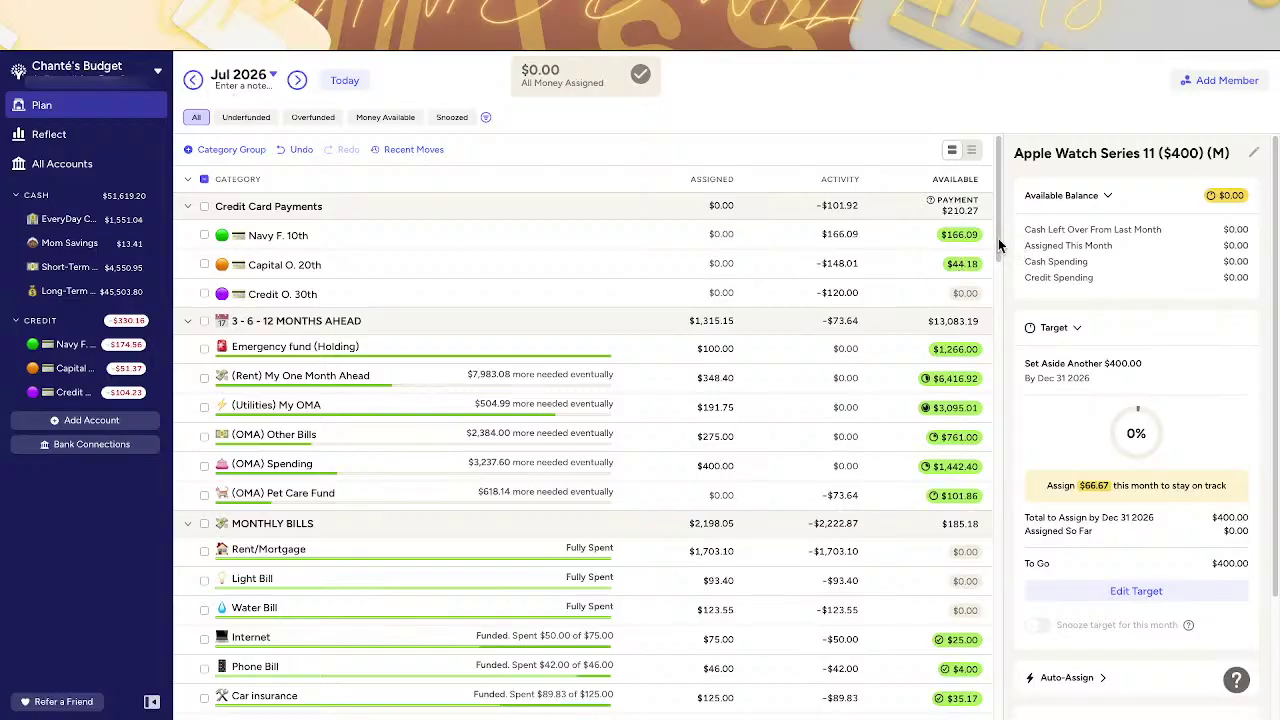
drag(1000, 246, 1005, 268)
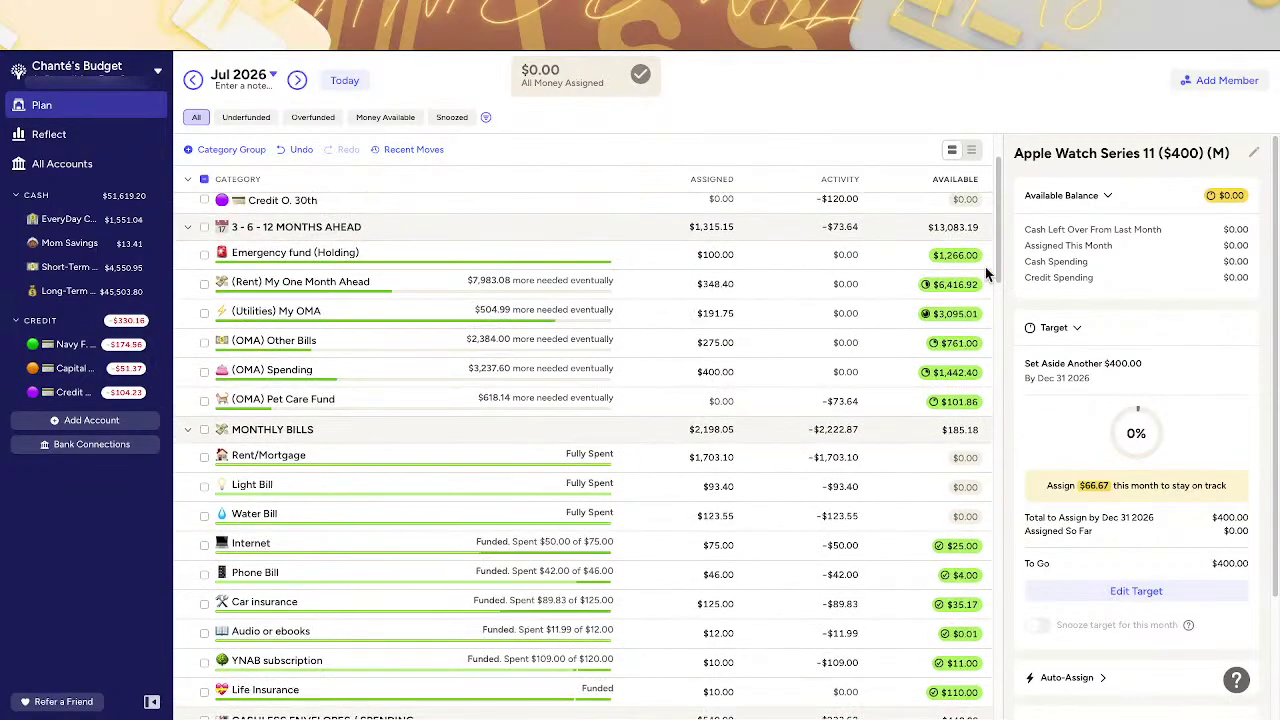
click(188, 228)
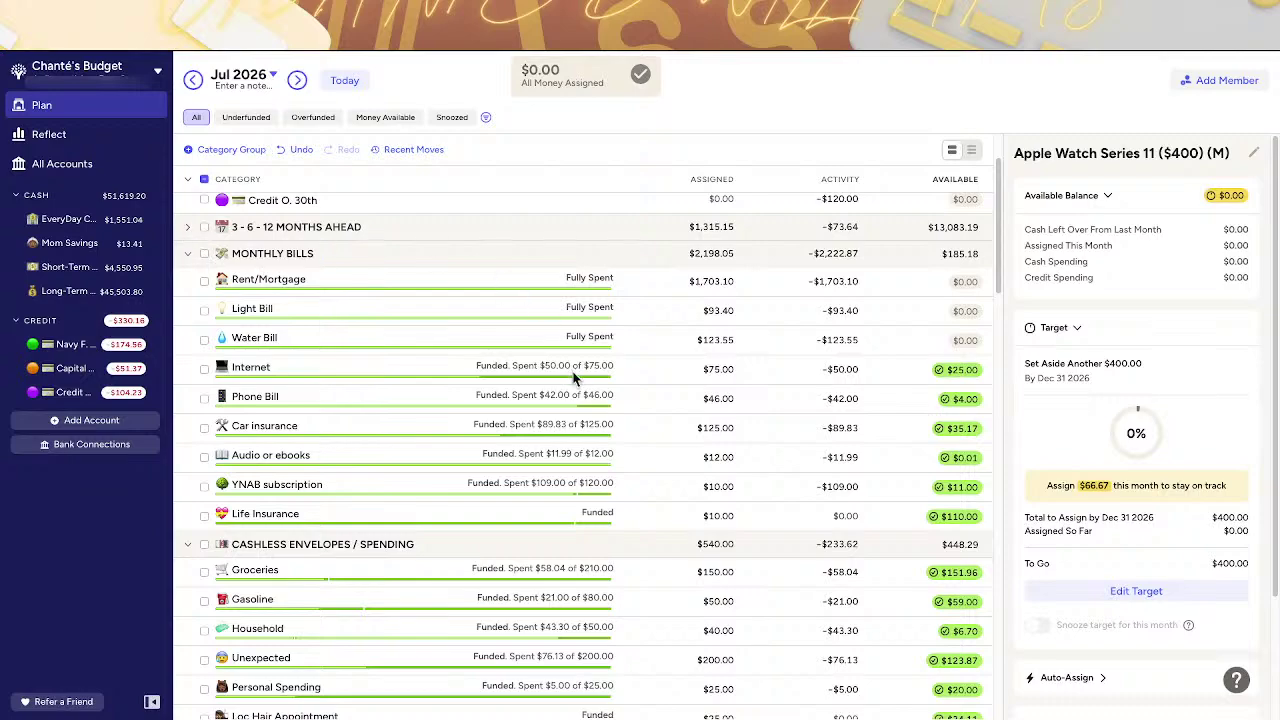
- Move $25.00 from July's Internet category in Monthly Bills to Ready to Assign
click(952, 378)
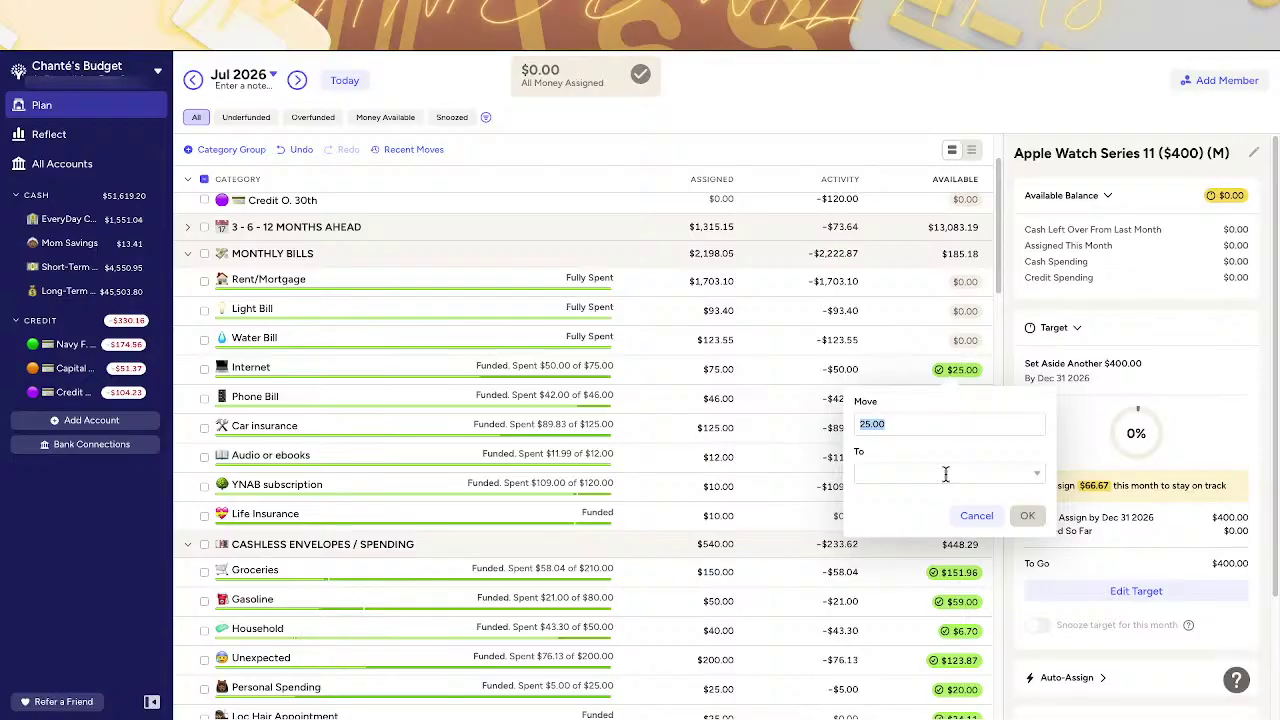
click(945, 474)
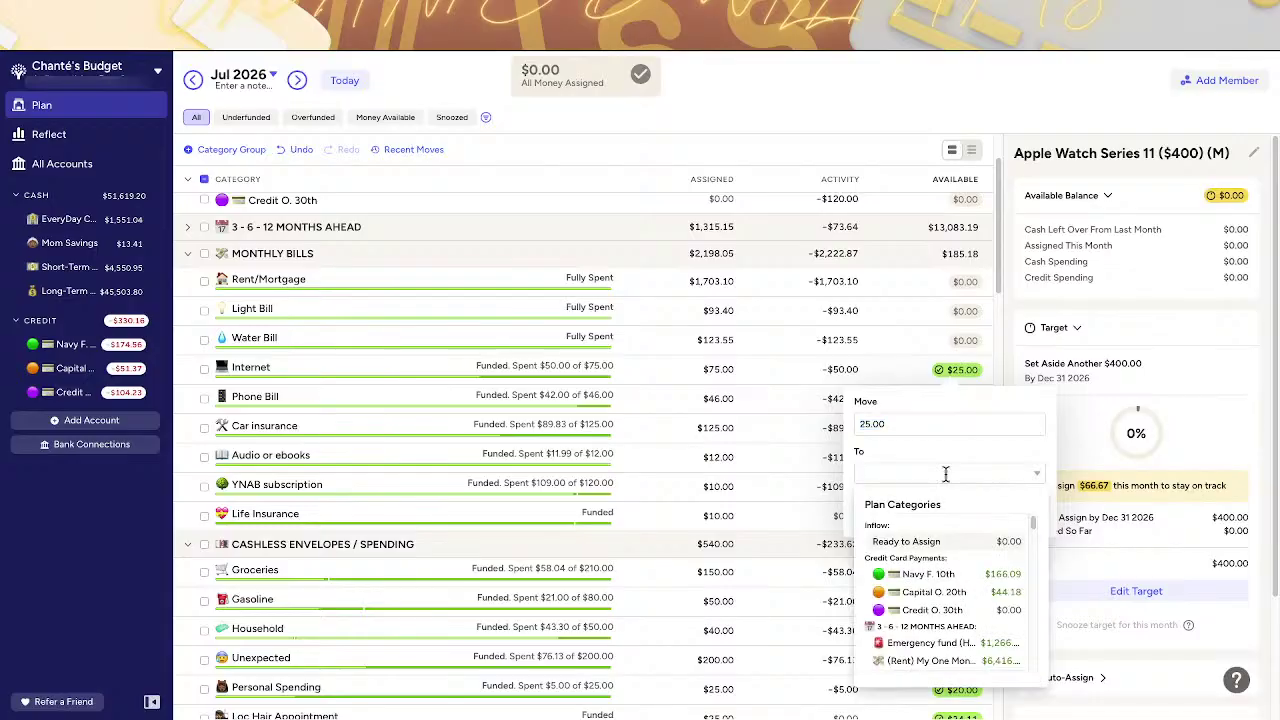
text(re)
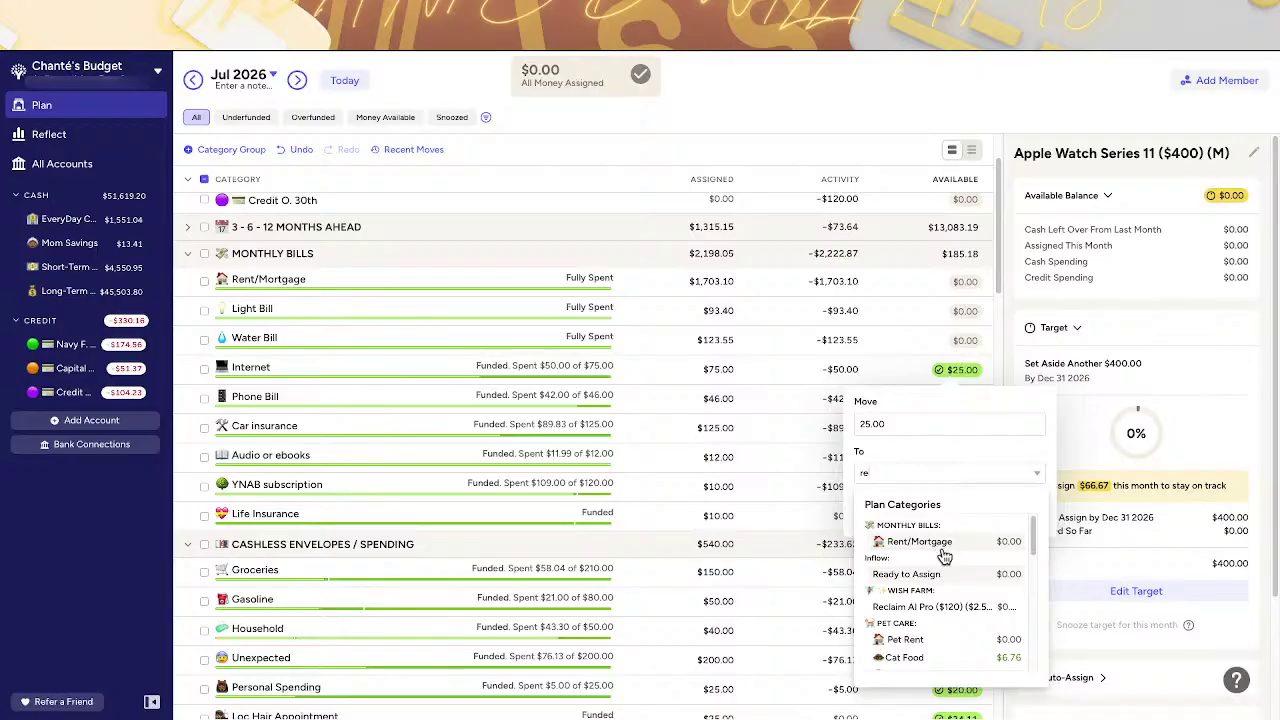
click(945, 575)
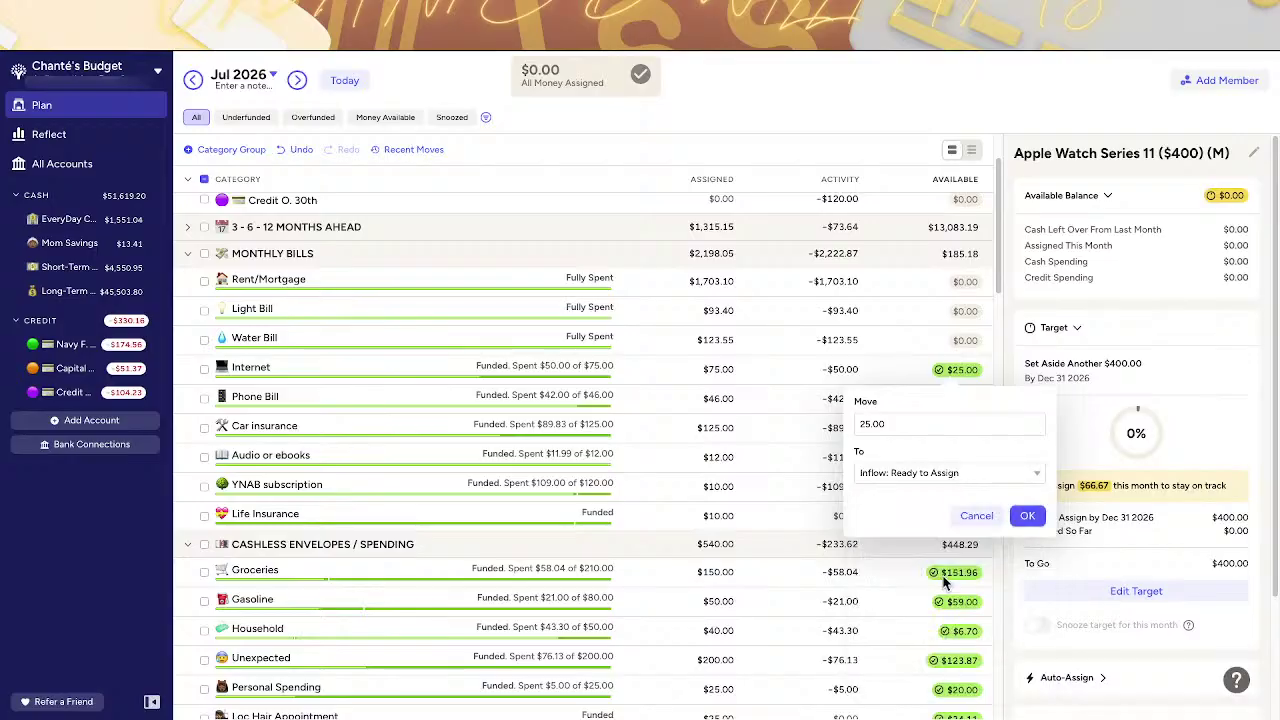
click(1022, 518)
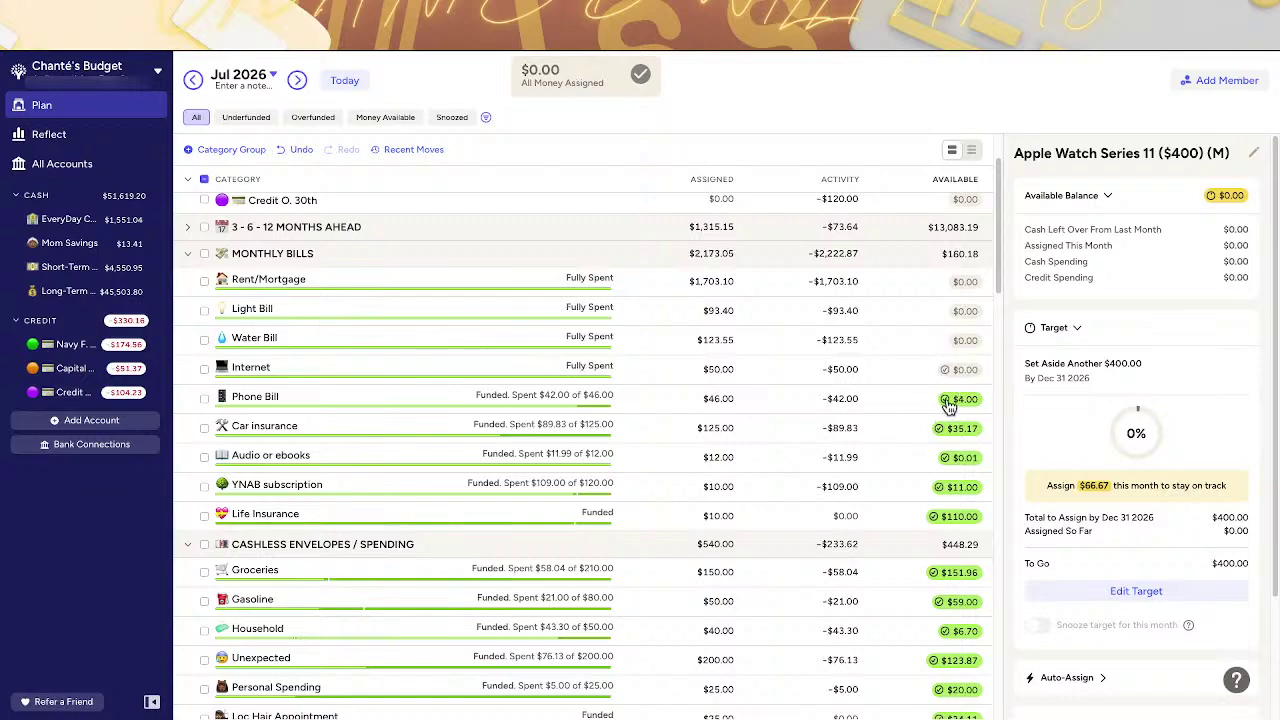
- Move $4.00 from July's Phone Bill category to Ready to Assign
click(948, 404)
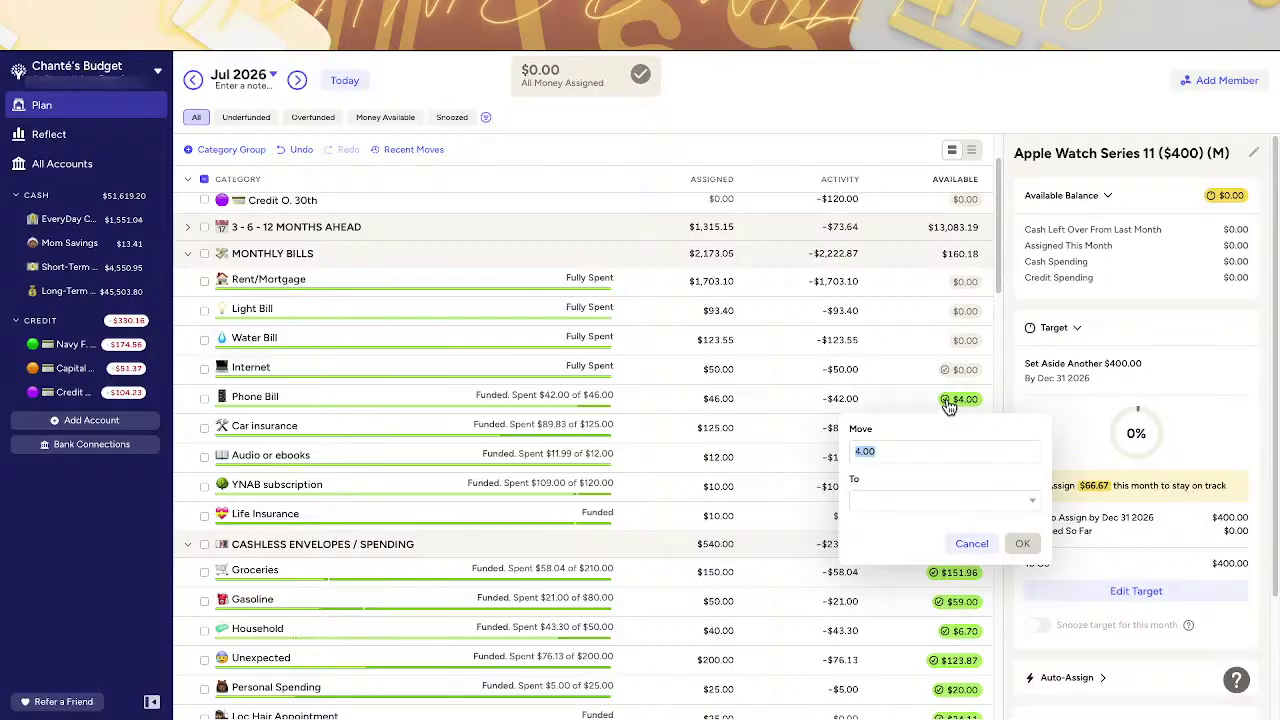
click(935, 497)
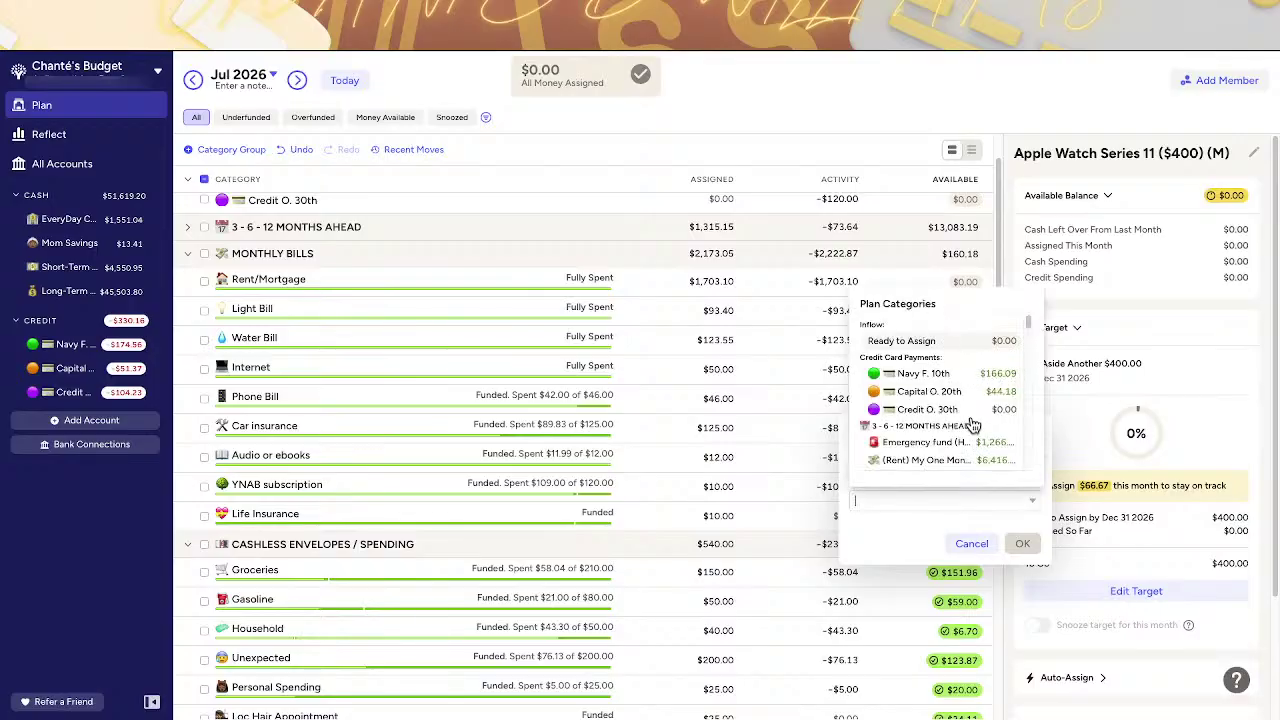
click(950, 341)
click(1020, 545)
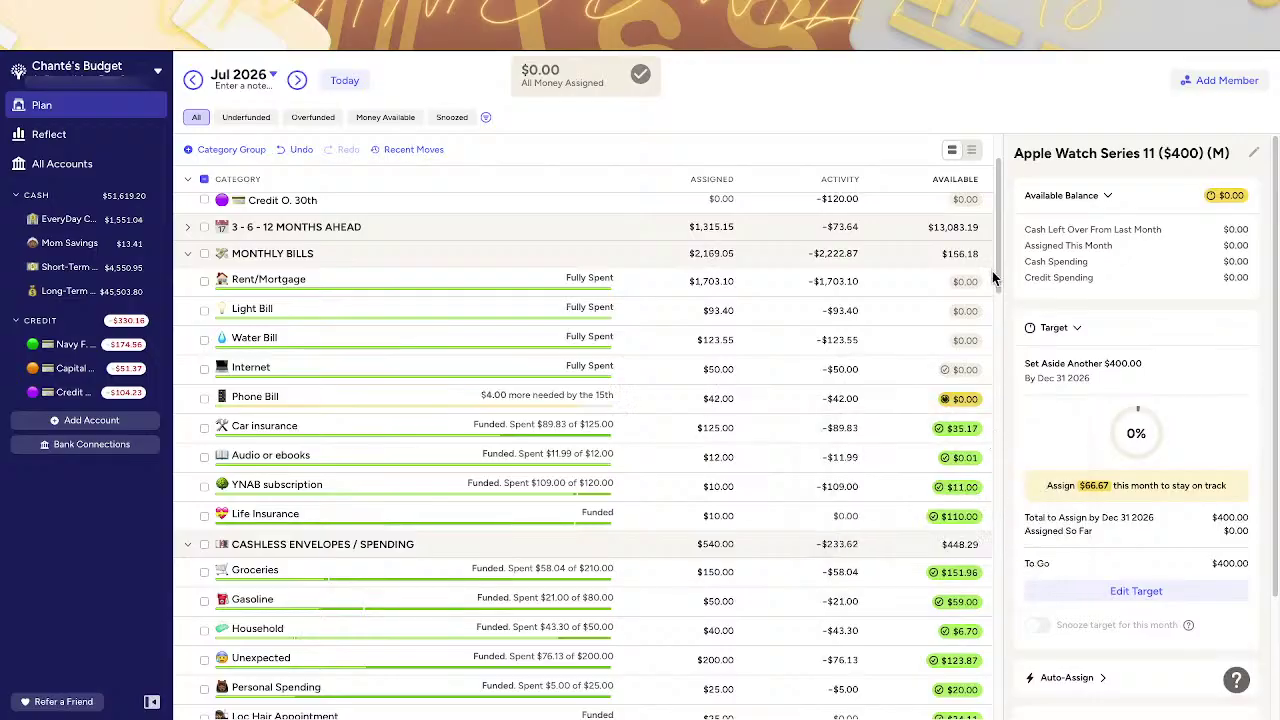
- Move $0.01 from July's Audio or ebooks category to Ready to Assign
drag(997, 284, 1003, 309)
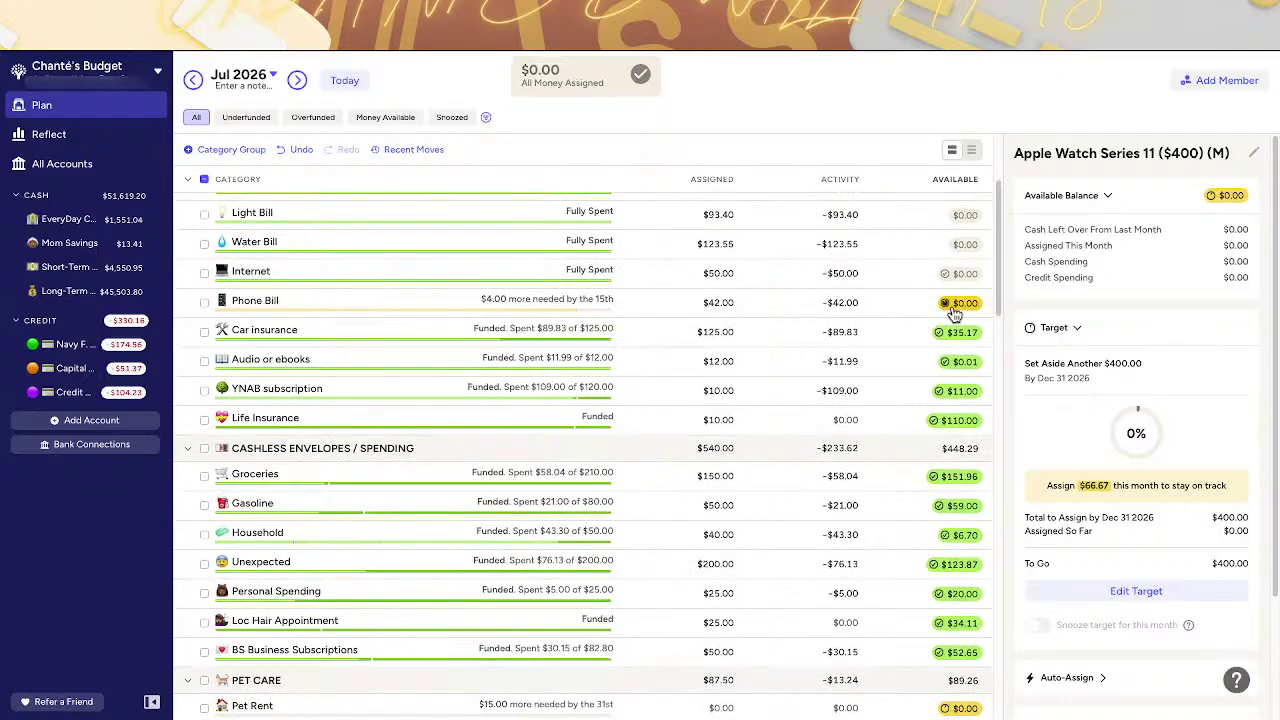
mouse_move(955, 314)
mouse_move(963, 341)
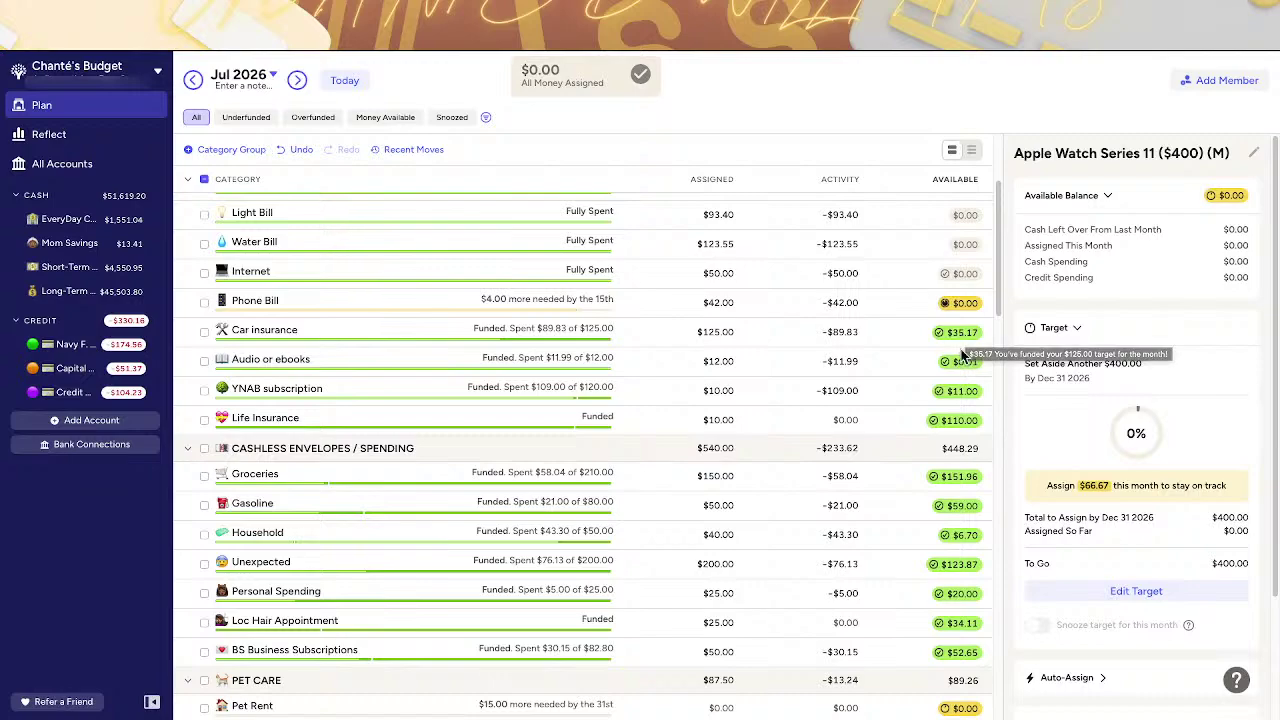
click(962, 364)
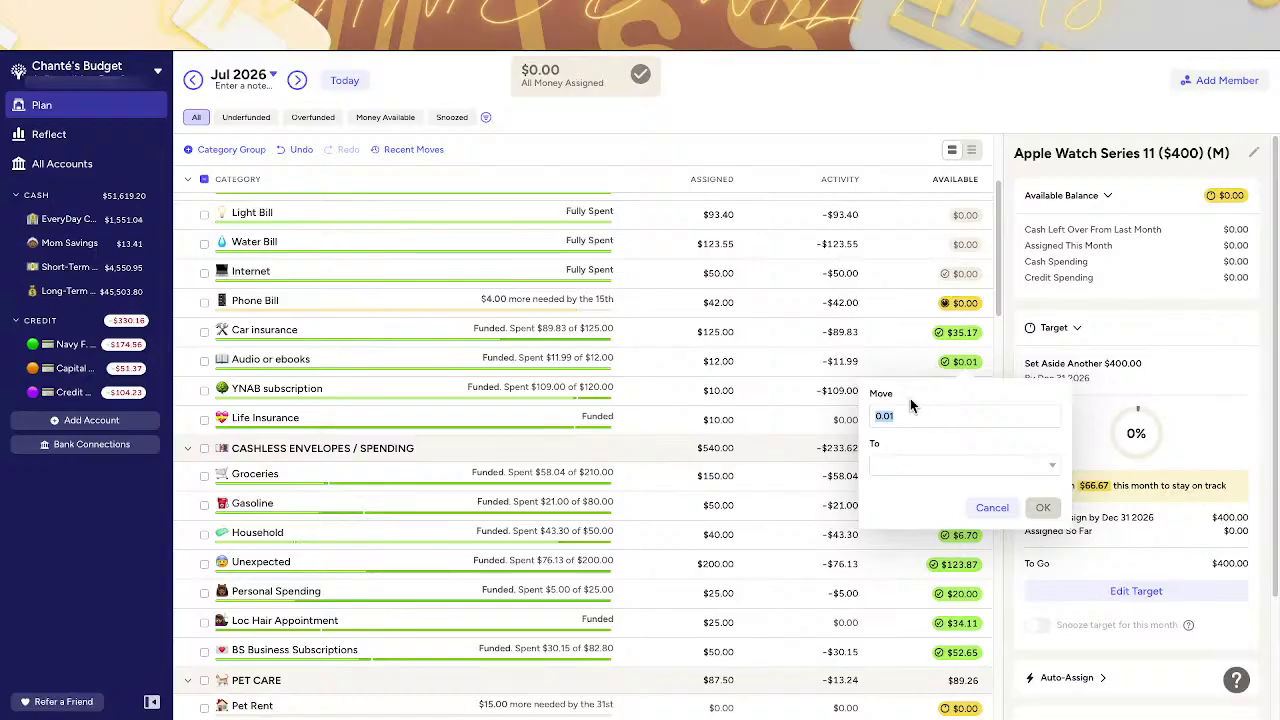
click(947, 467)
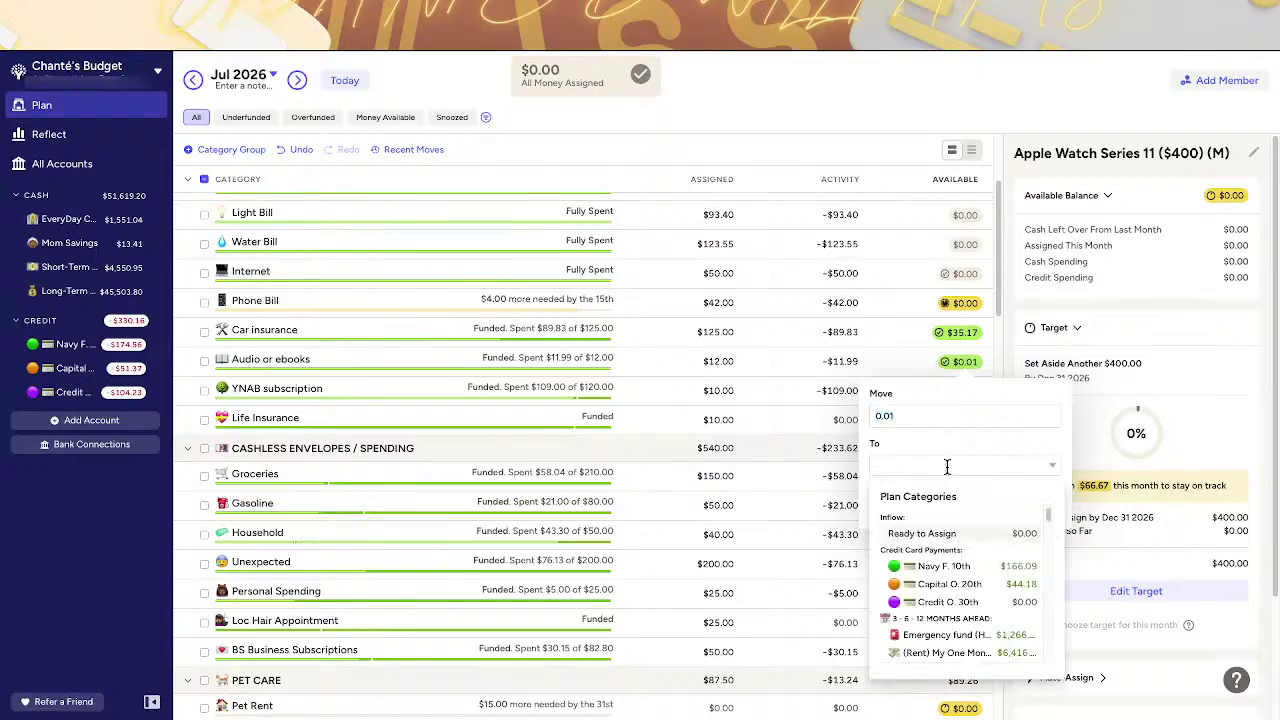
click(950, 537)
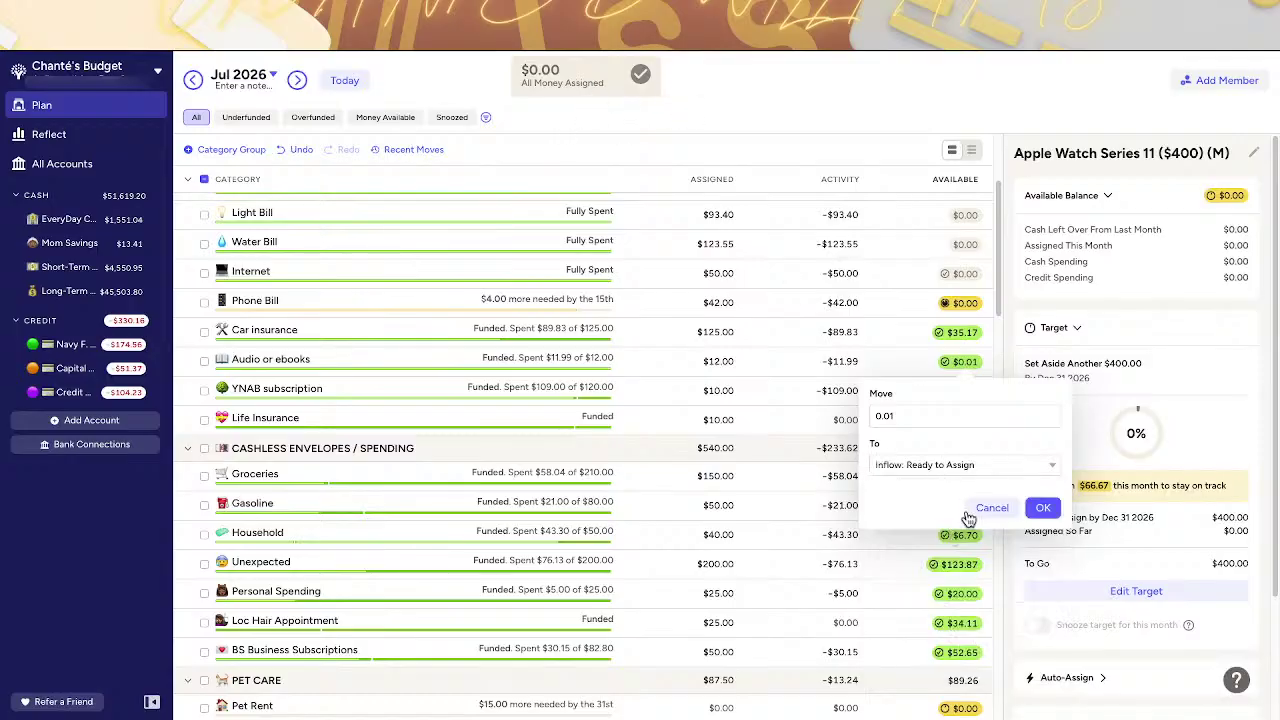
click(1043, 509)
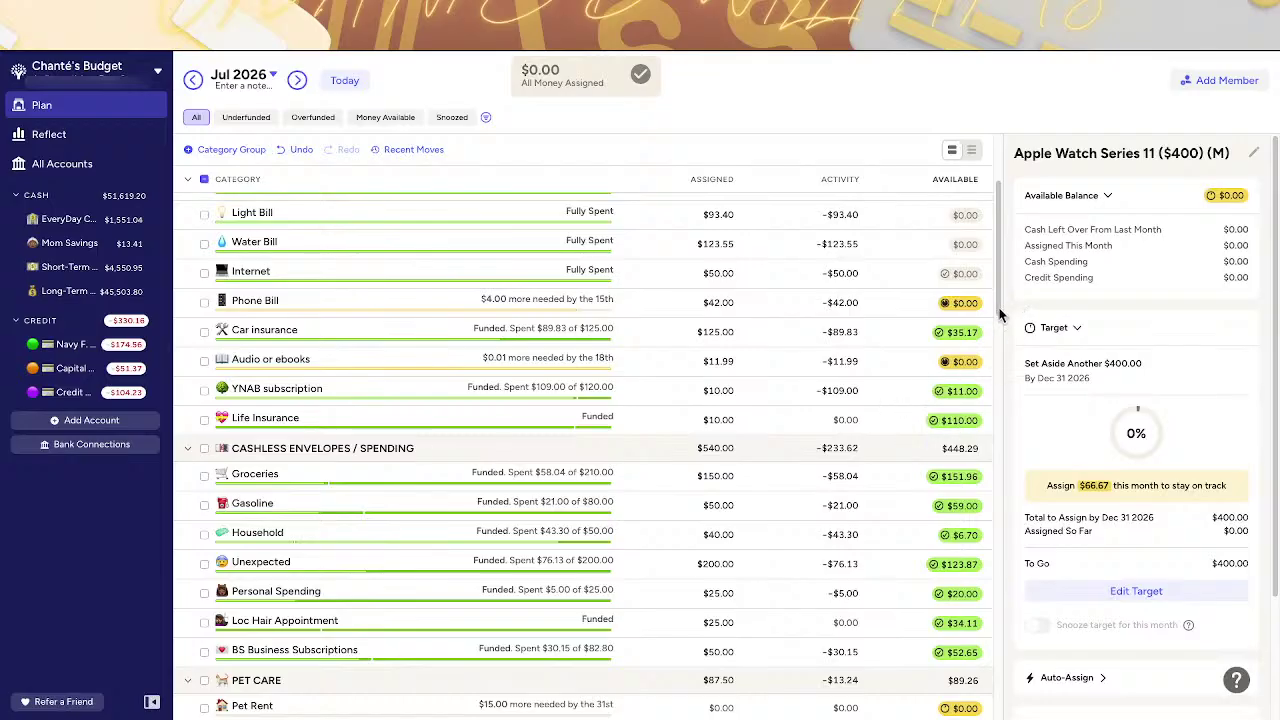
- Check August's spending categories, then move $51.96 from July's Groceries category to Ready to Assign
drag(998, 315, 1003, 340)
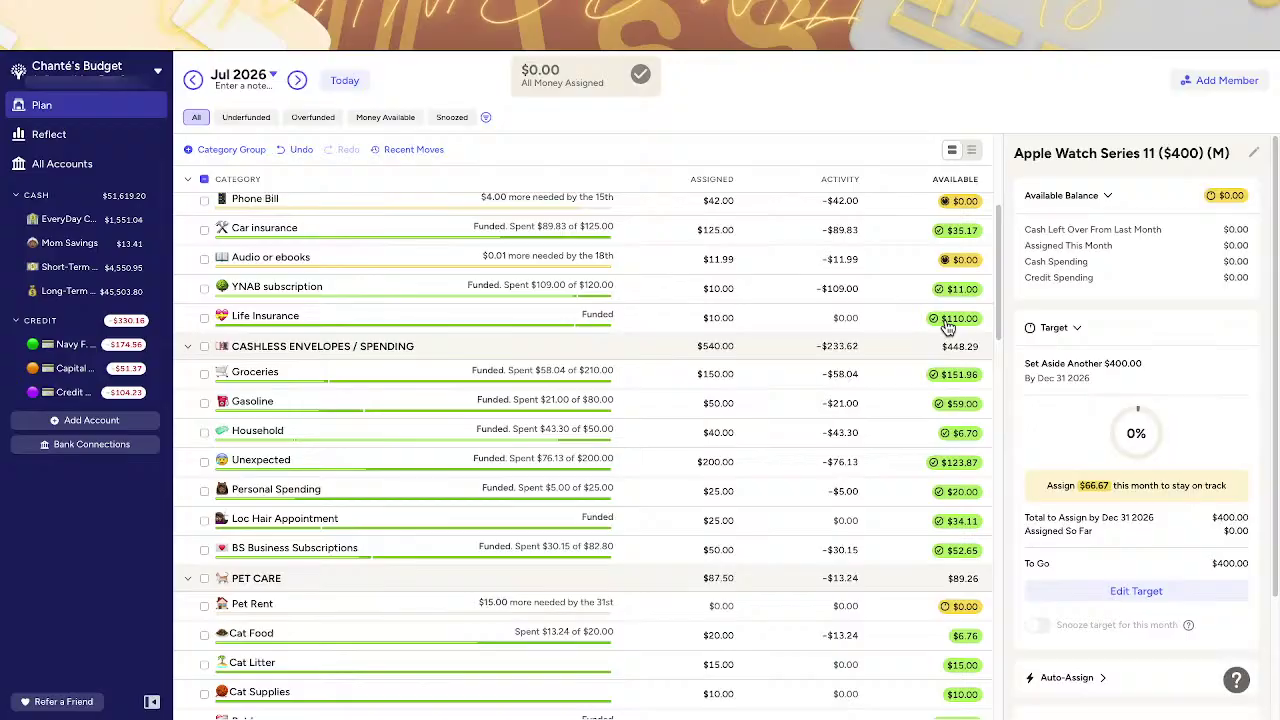
mouse_move(947, 328)
scroll(1005, 340, down, 2)
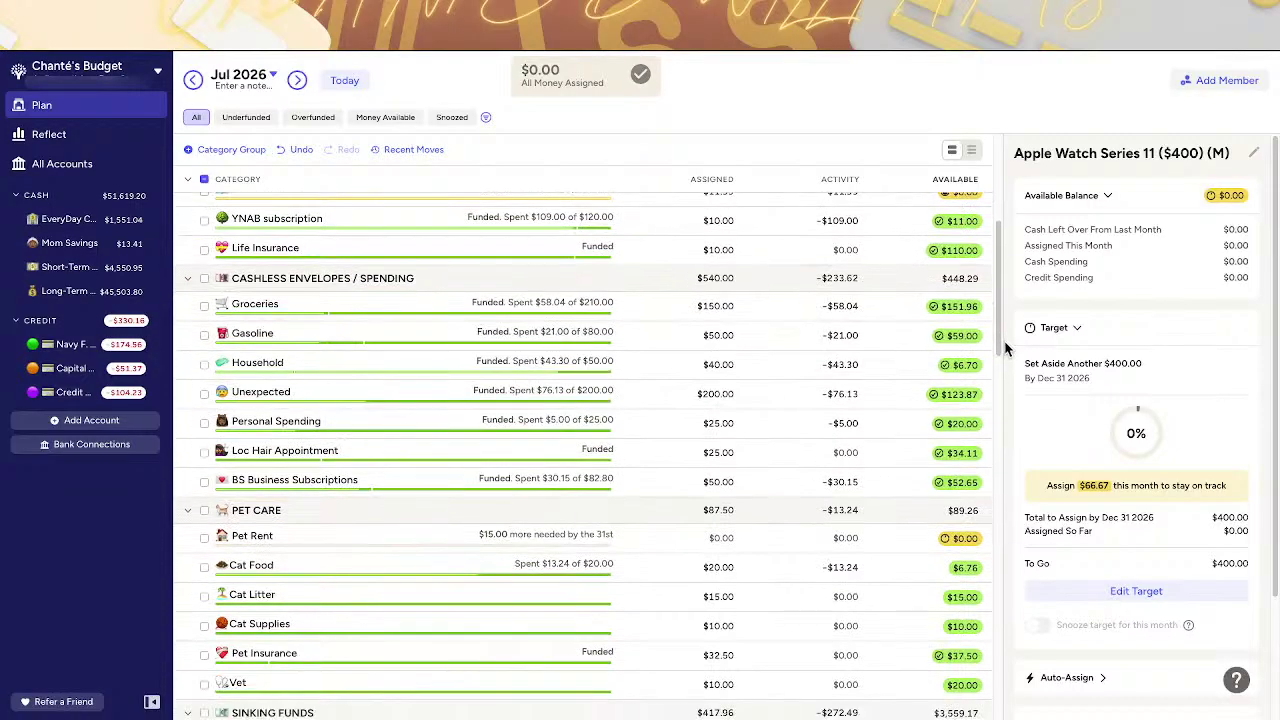
scroll(1005, 340, down, 1)
scroll(1005, 340, up, 1)
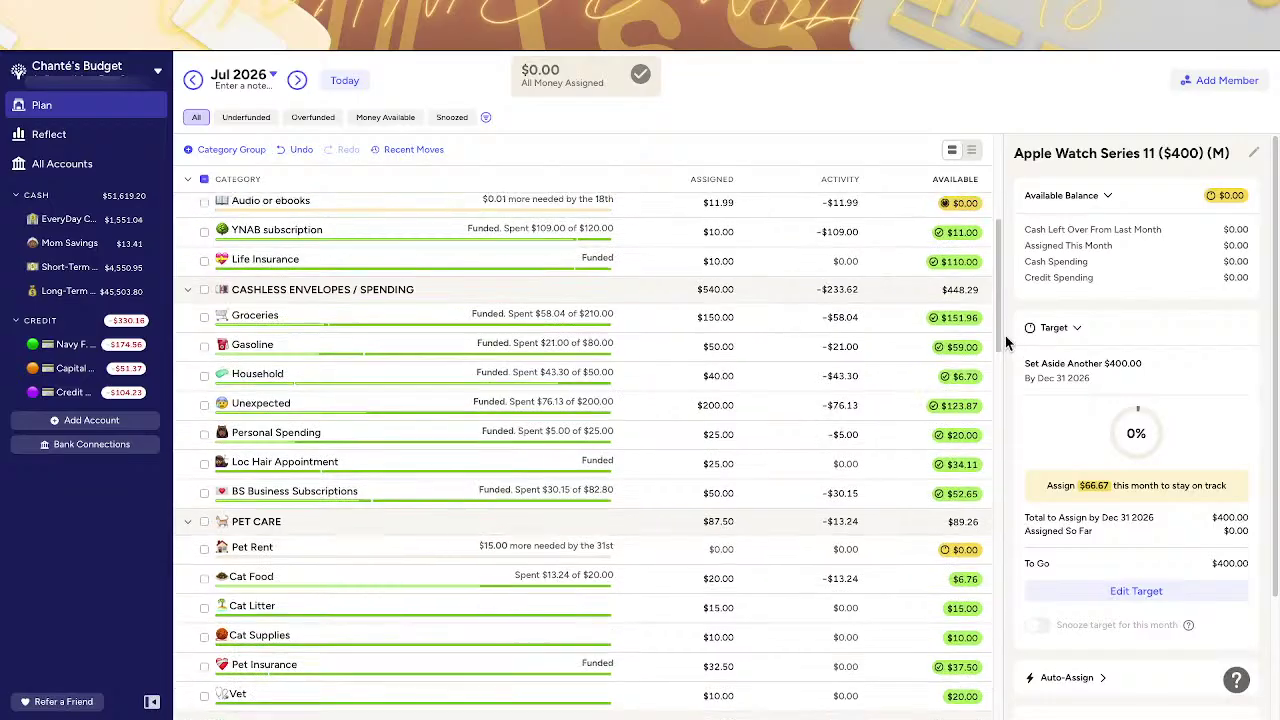
scroll(1008, 350, down, 1)
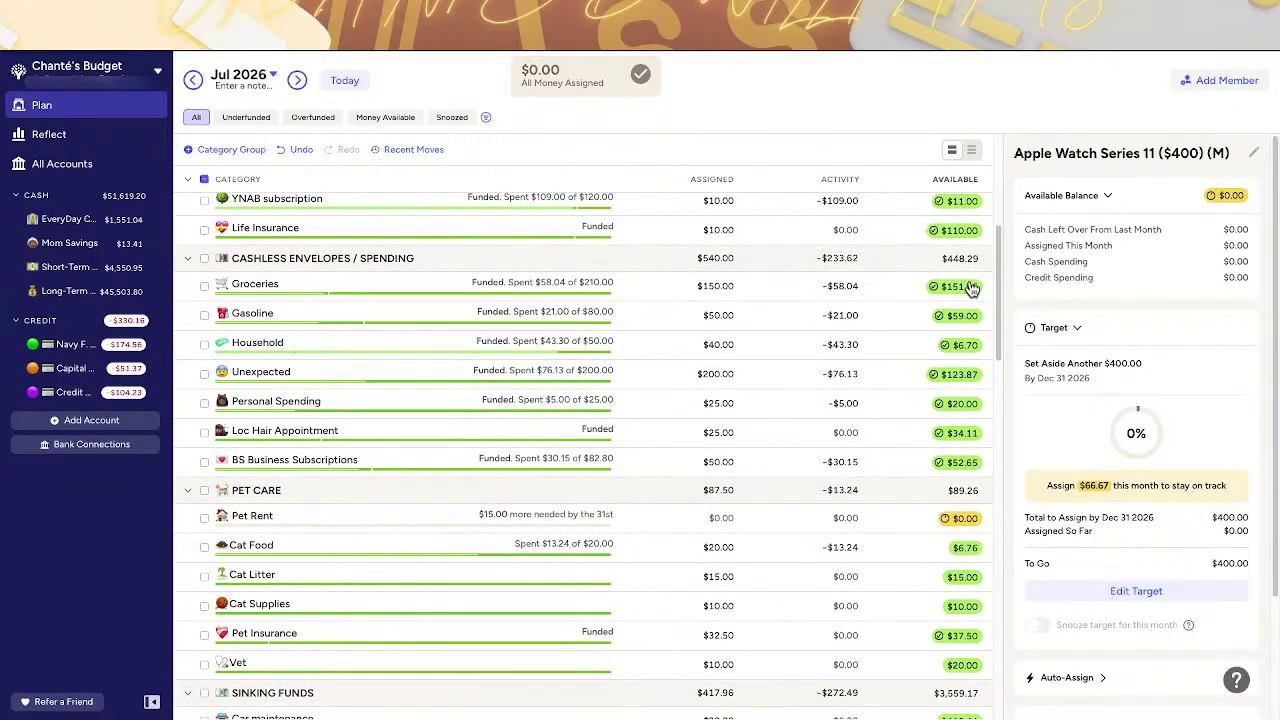
click(298, 82)
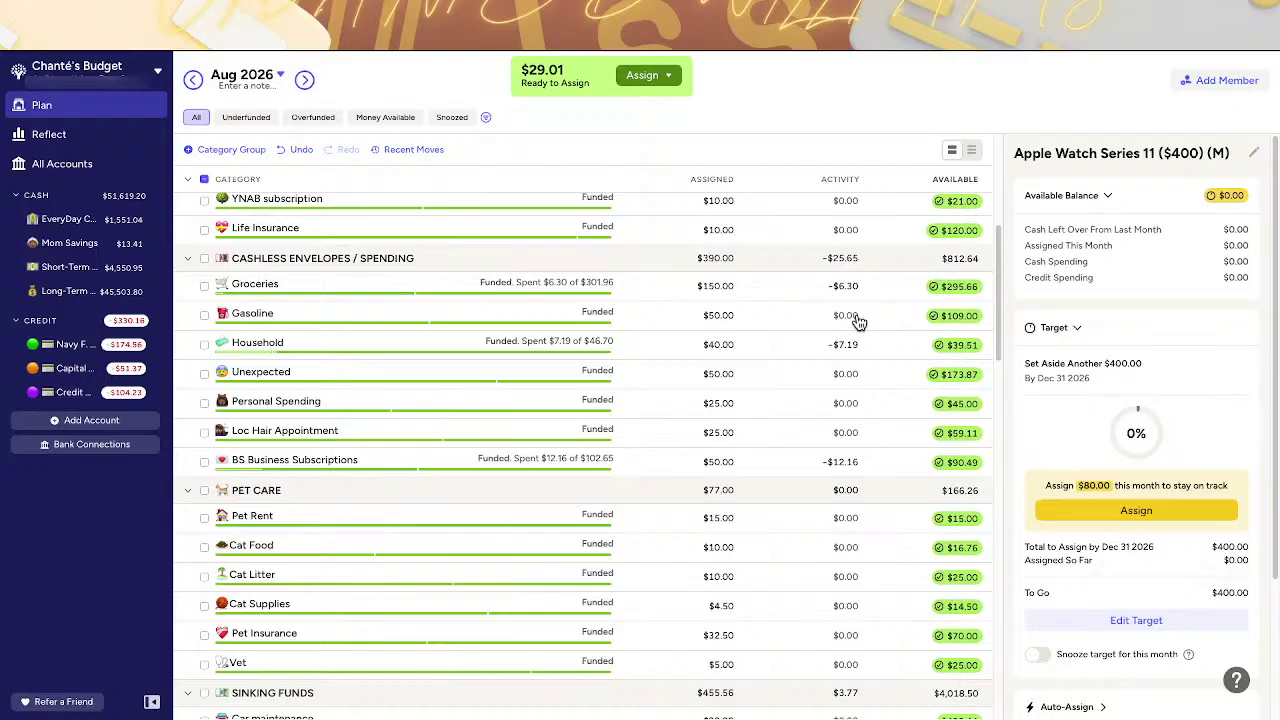
click(962, 287)
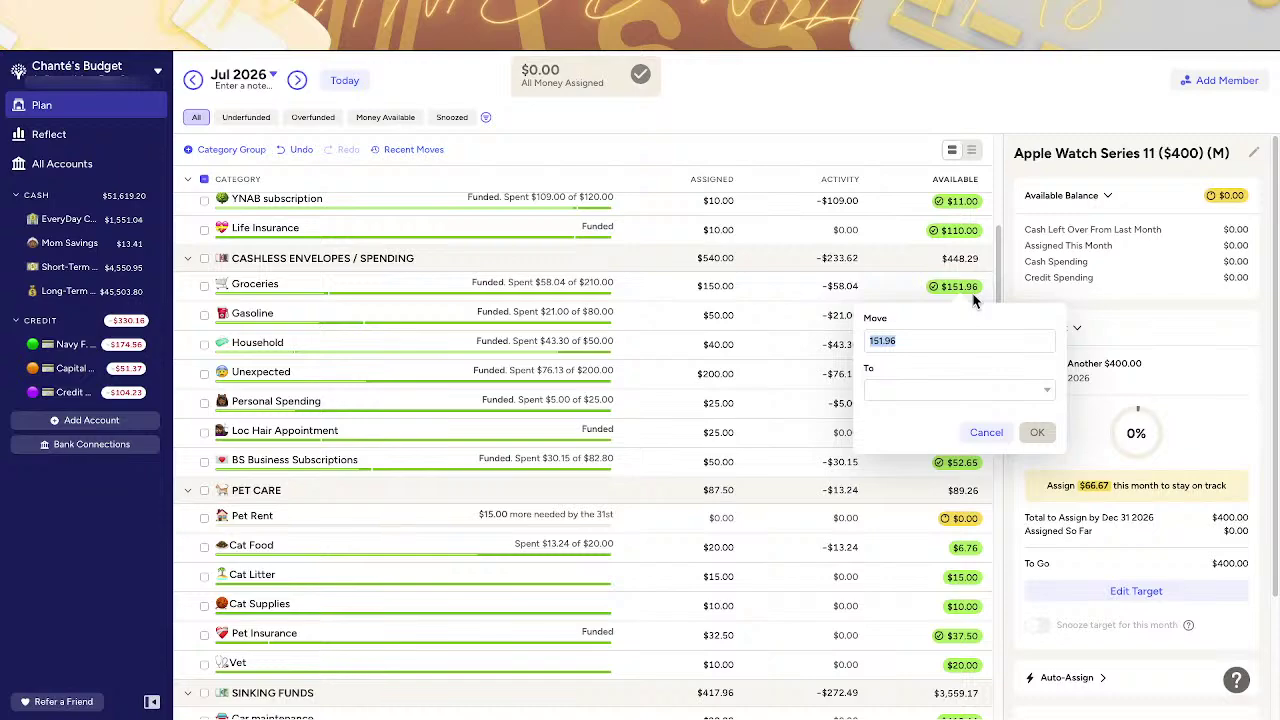
click(870, 340)
key(BackSpace)
click(967, 388)
click(957, 463)
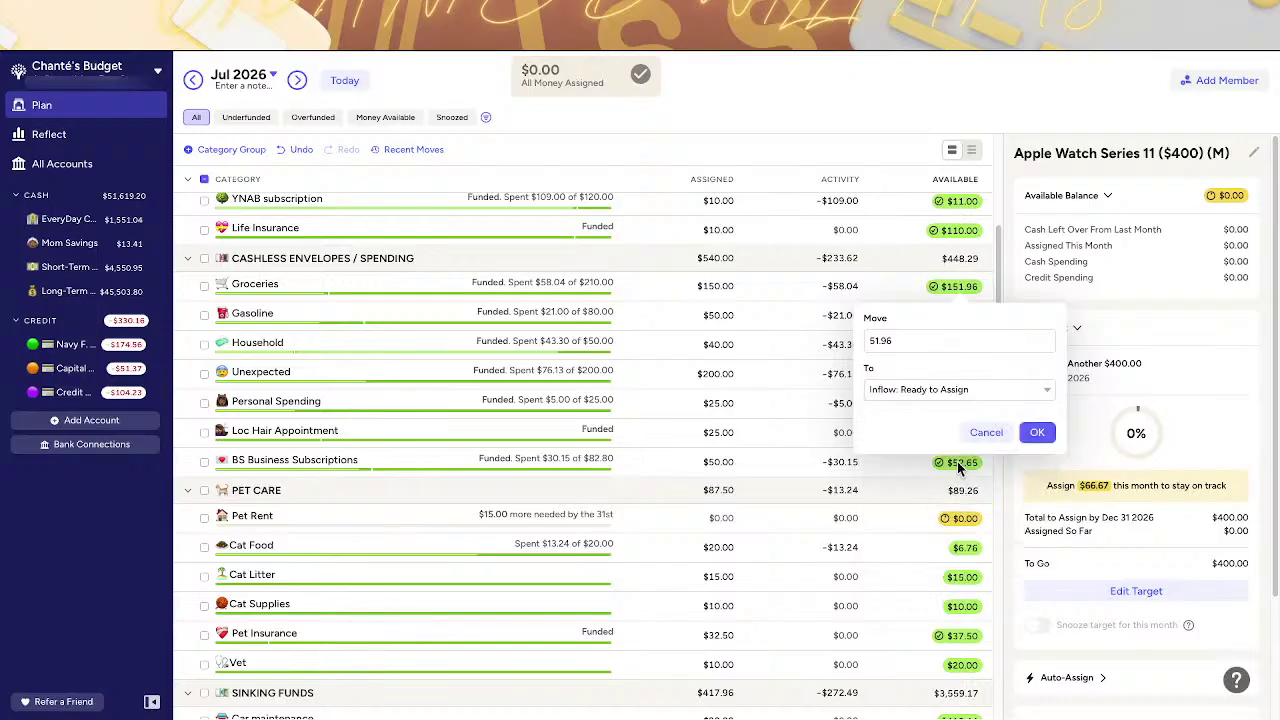
click(1037, 435)
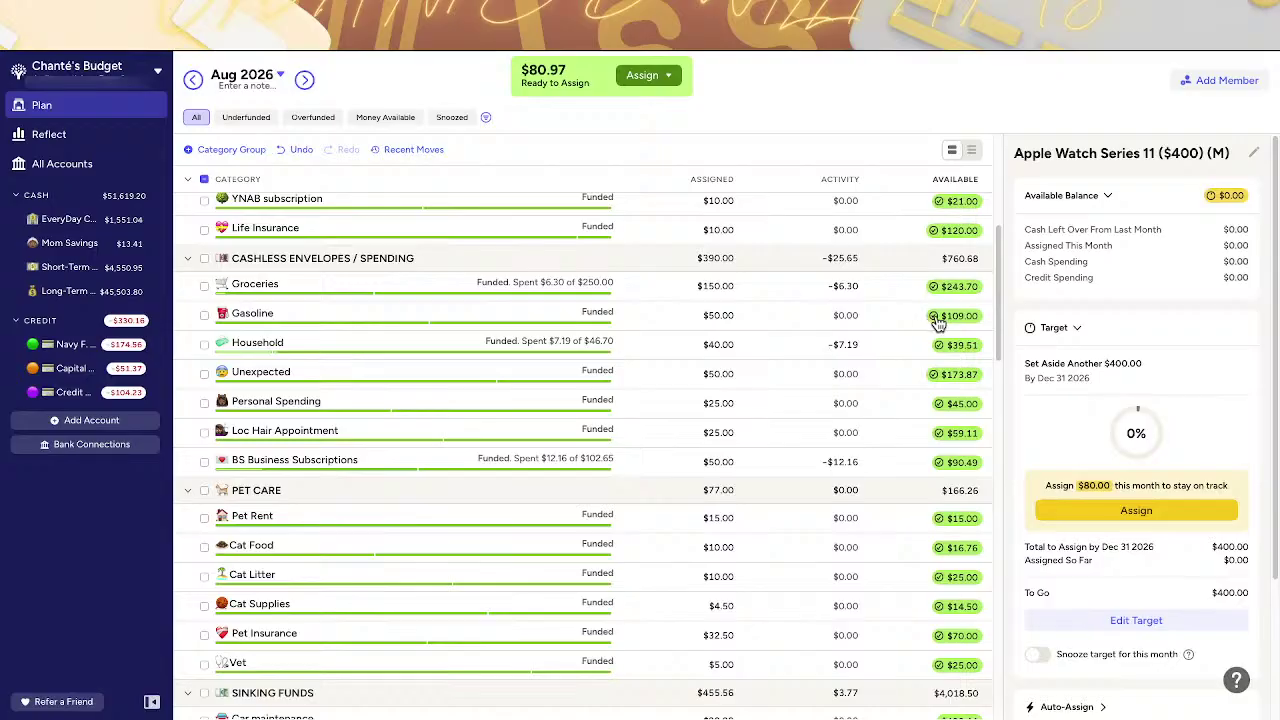
- Move $3.87 from July's Unexpected category in Cashless Envelopes / Spending to Ready to Assign
mouse_move(938, 325)
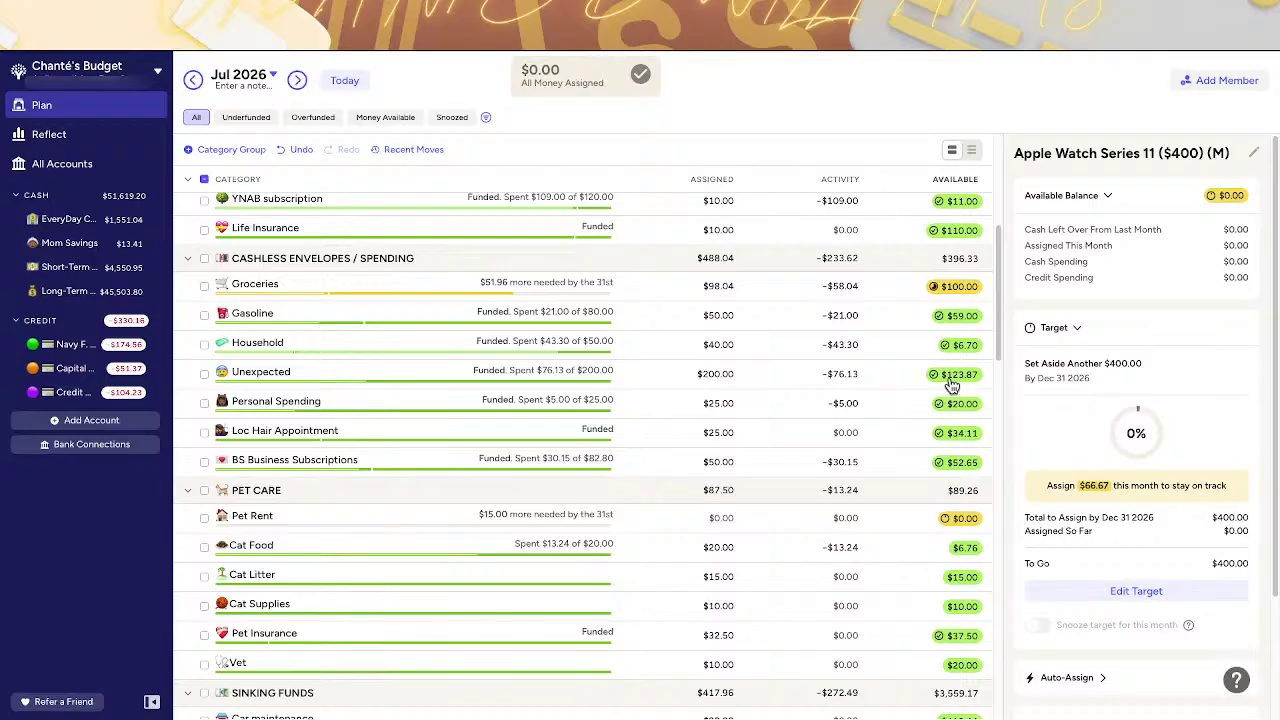
click(951, 385)
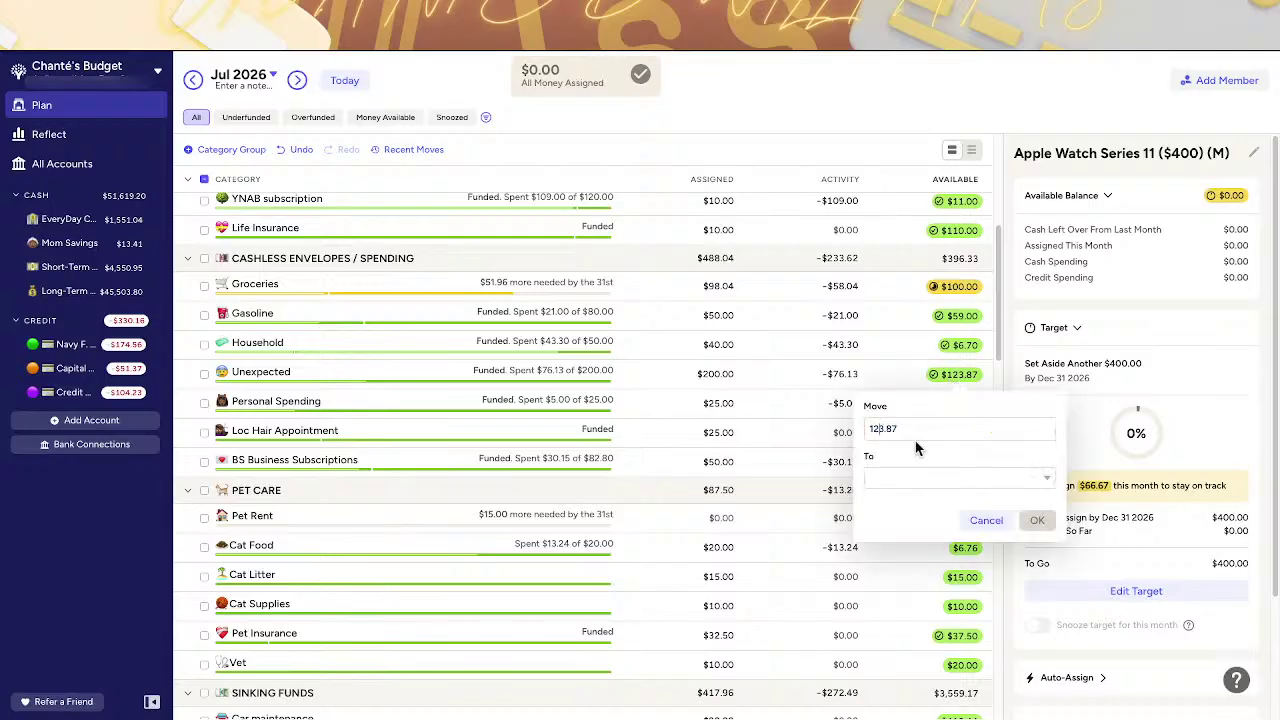
key(Delete)
key(Delete)
key(Delete)
key(Delete)
key(BackSpace)
key(BackSpace)
text(3.87)
click(905, 484)
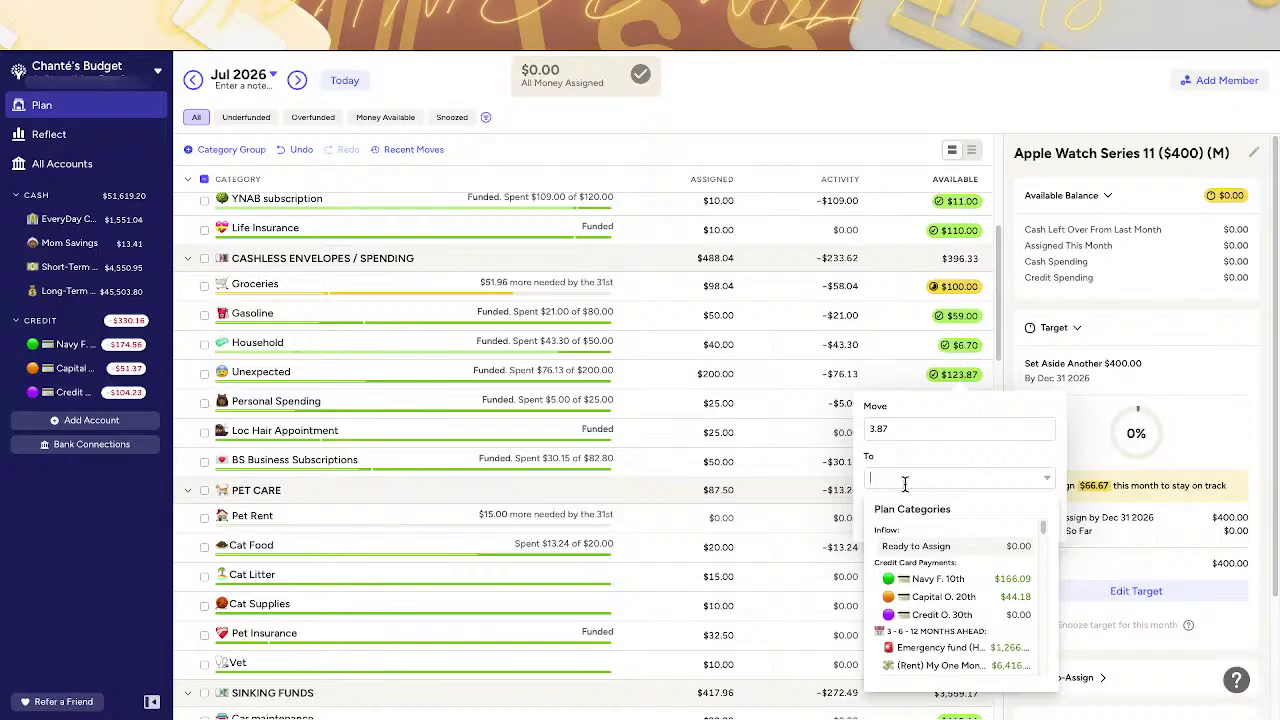
text(r)
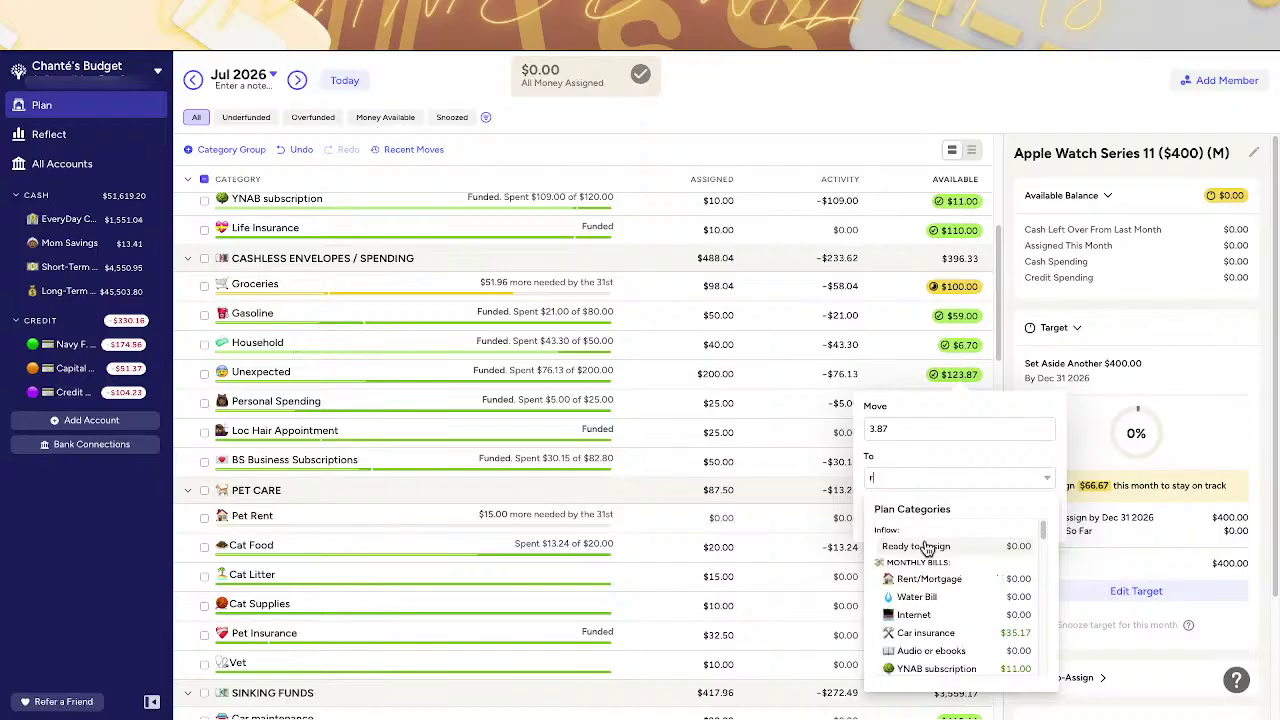
text(e)
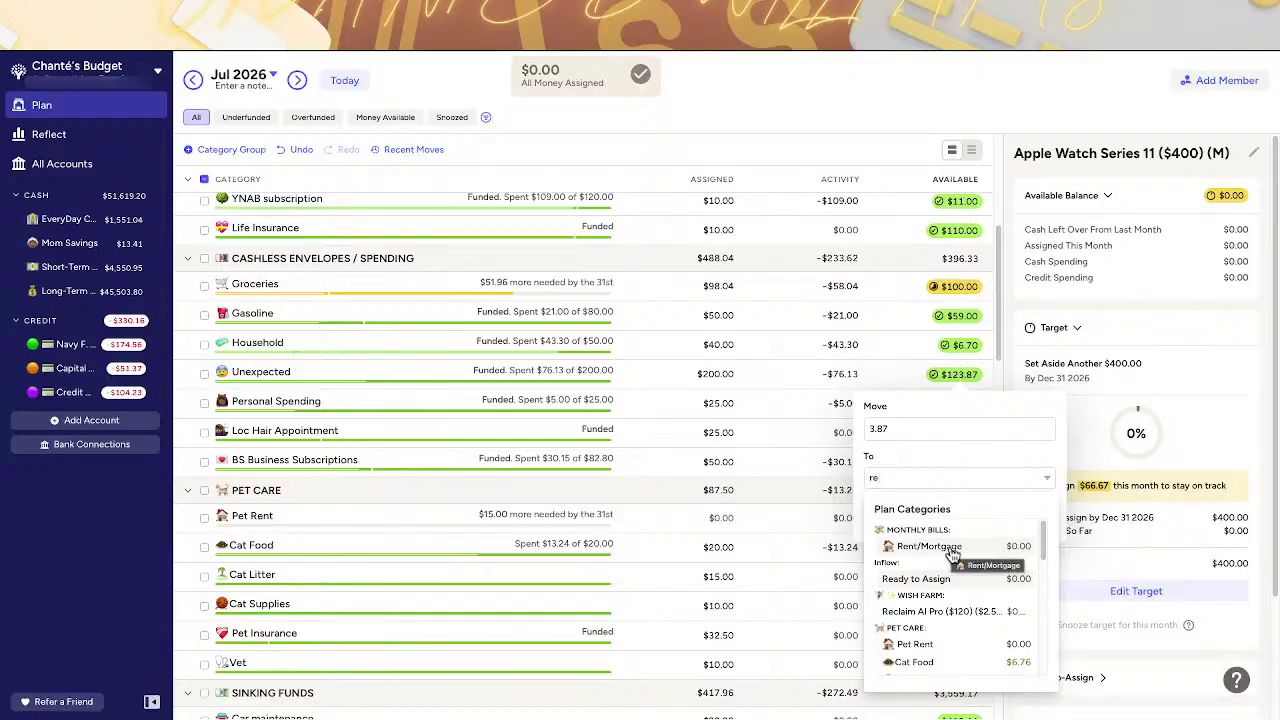
click(948, 582)
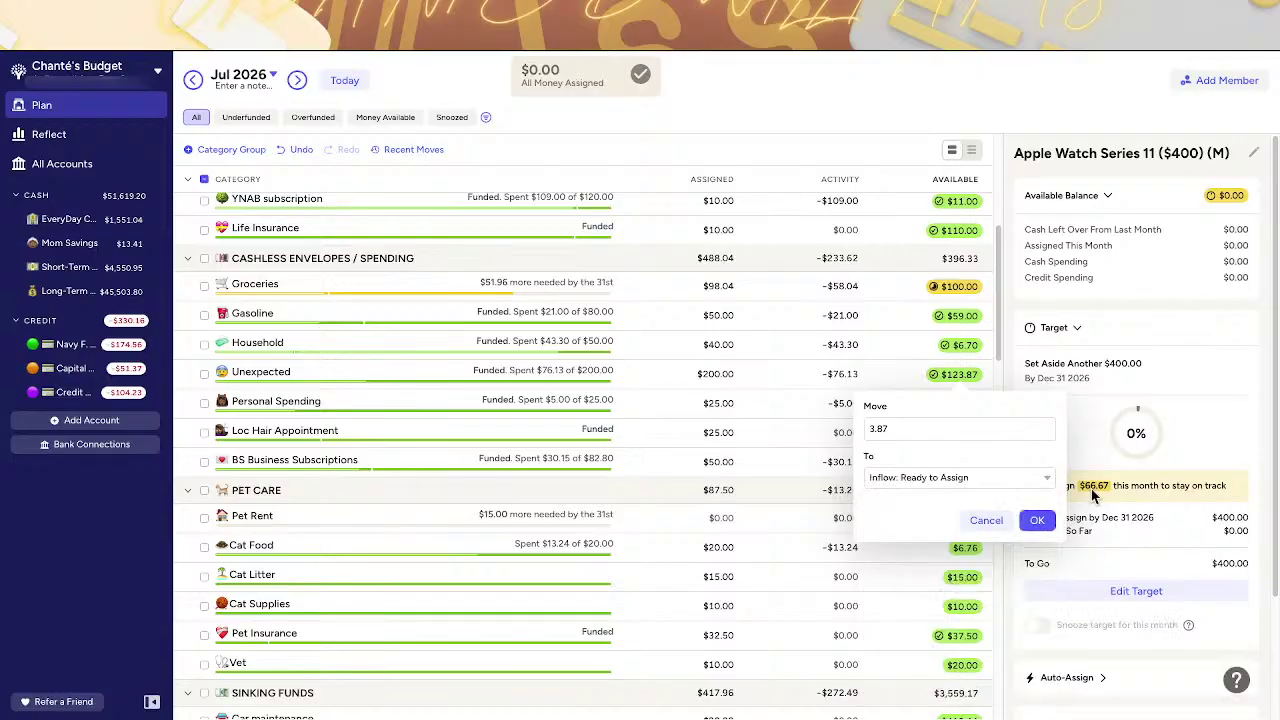
click(1037, 520)
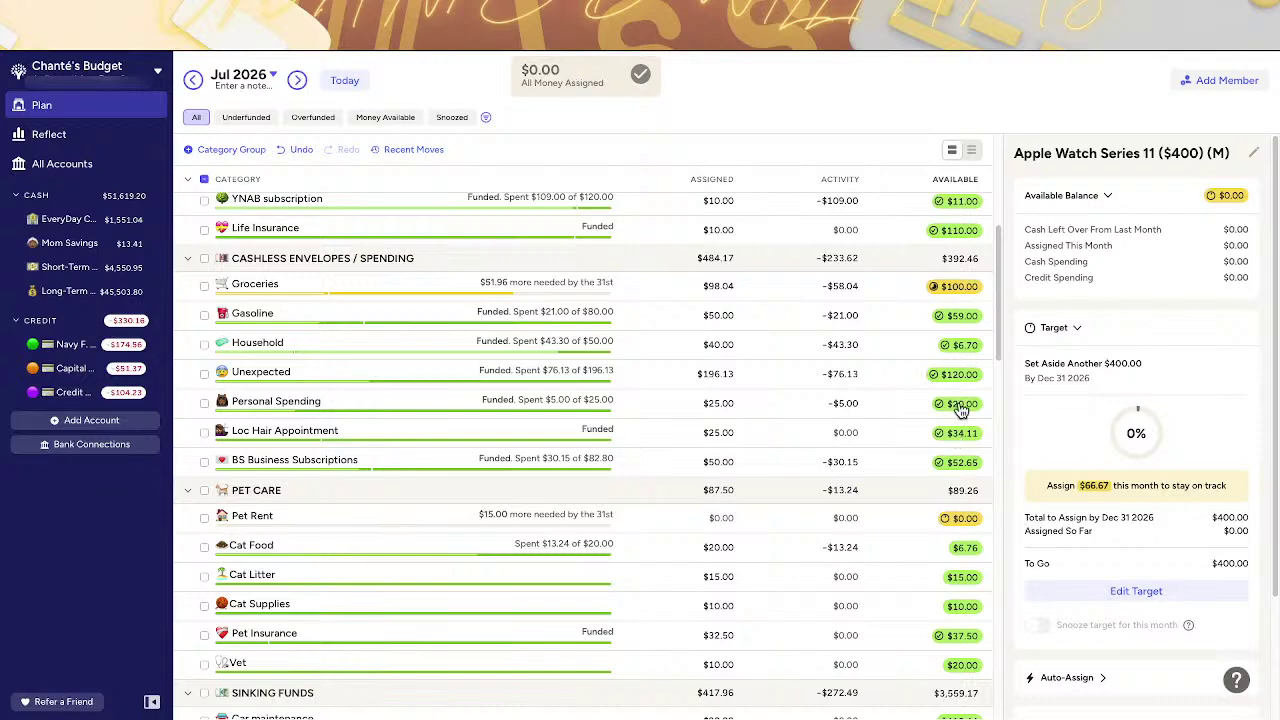
mouse_move(955, 437)
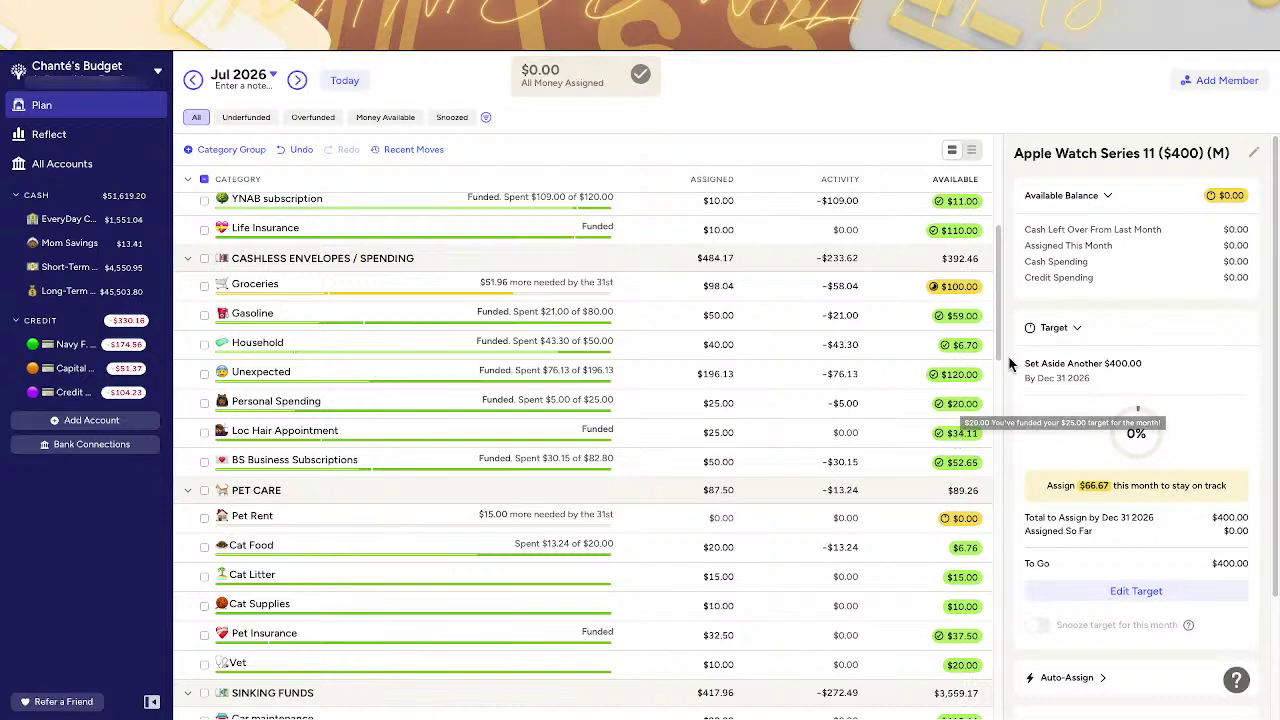
- Move $2.65 from July's BS Business Subscriptions category to Ready to Assign
scroll(998, 367, down, 1)
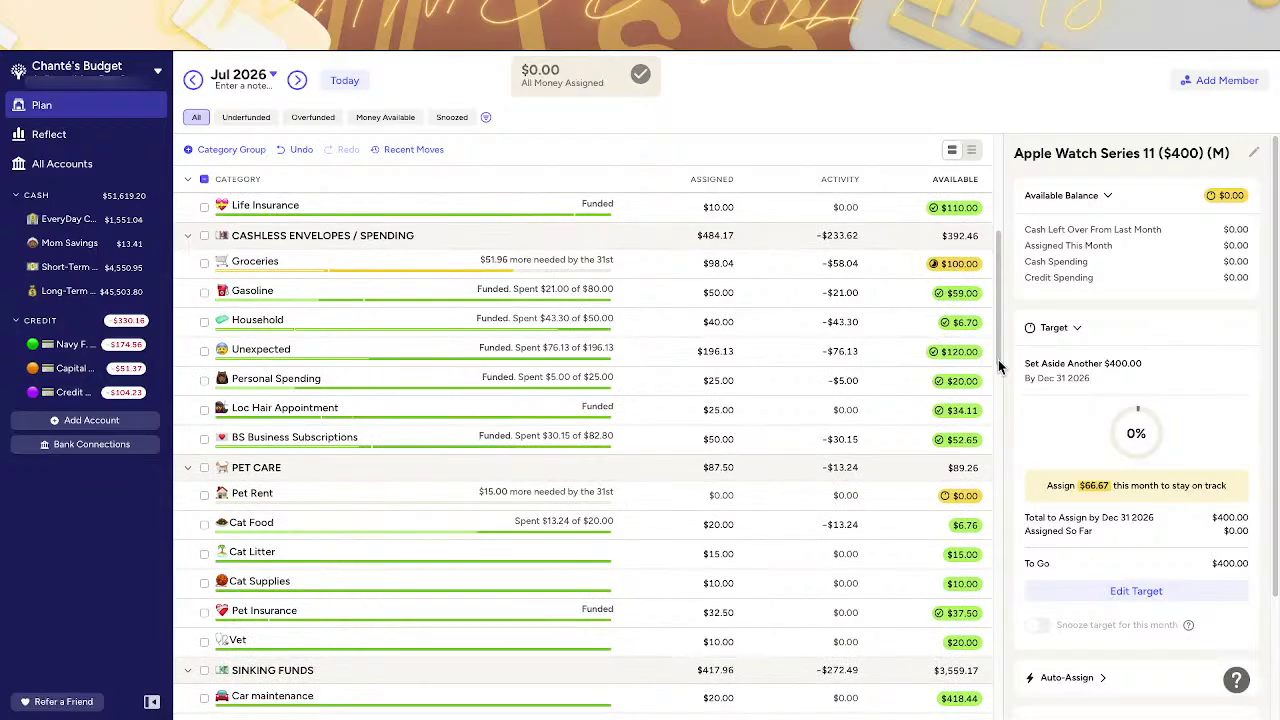
scroll(998, 370, down, 5)
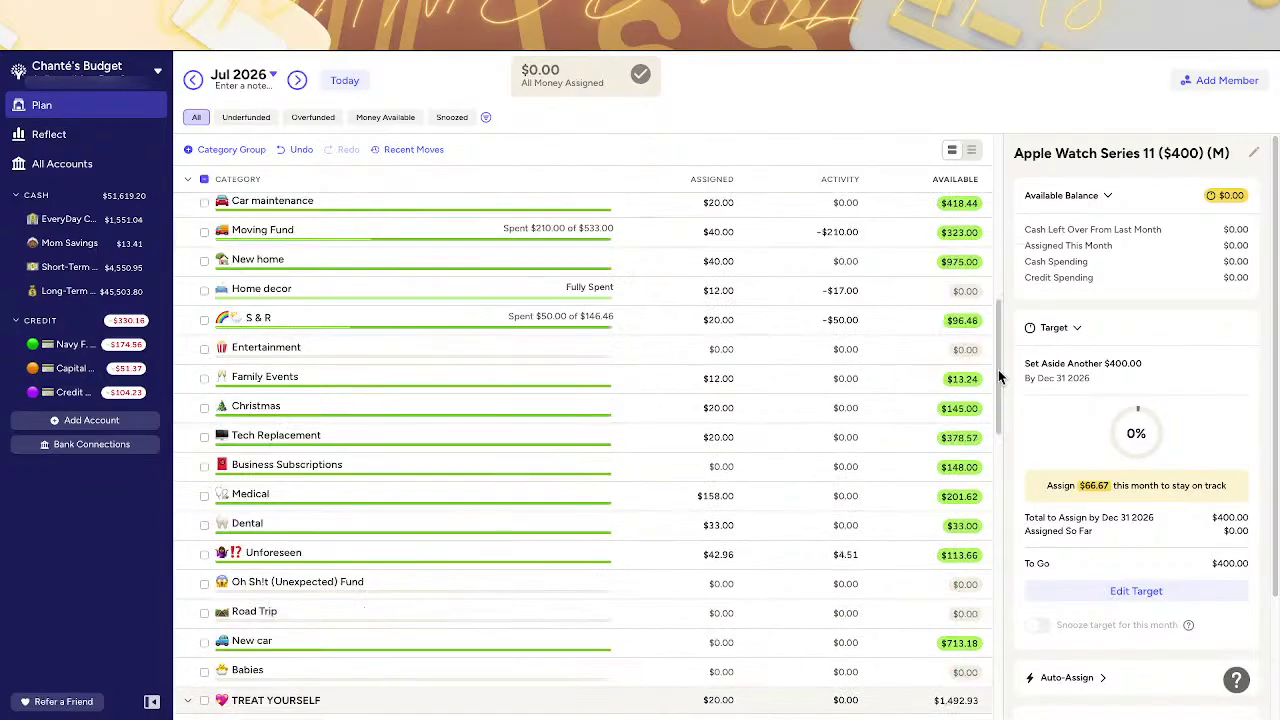
scroll(1000, 375, up, 1)
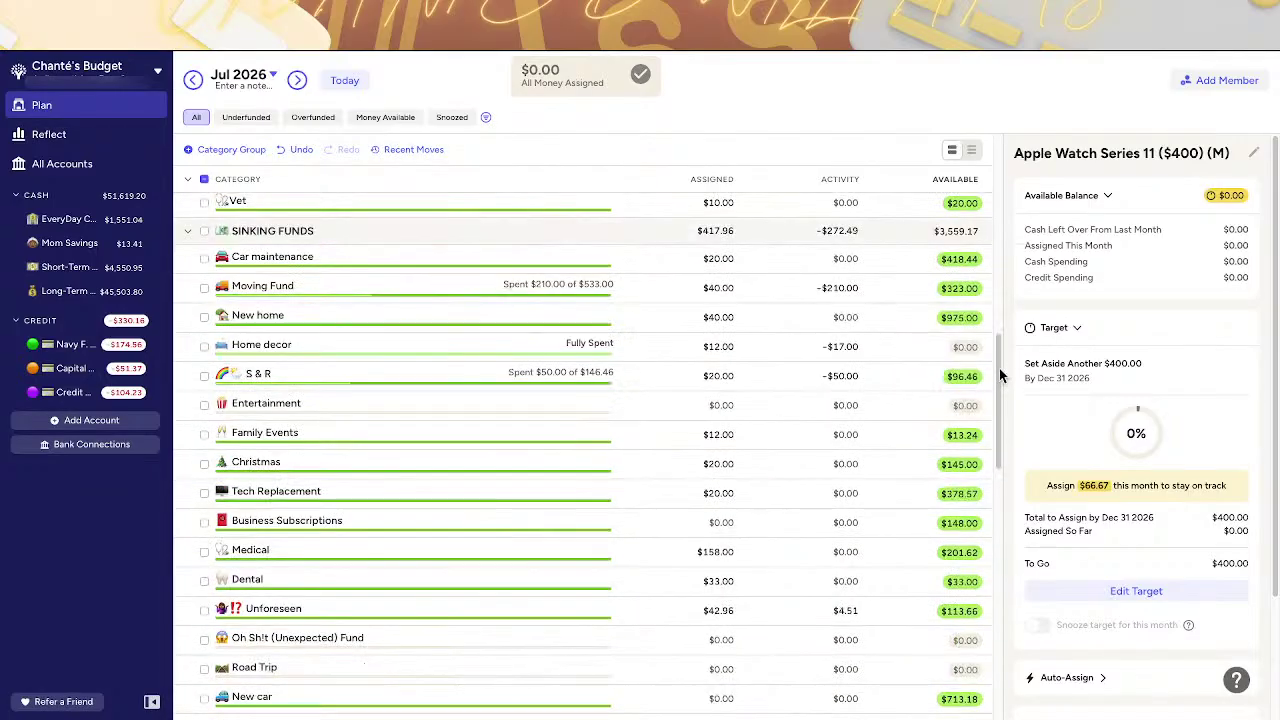
scroll(1000, 375, up, 3)
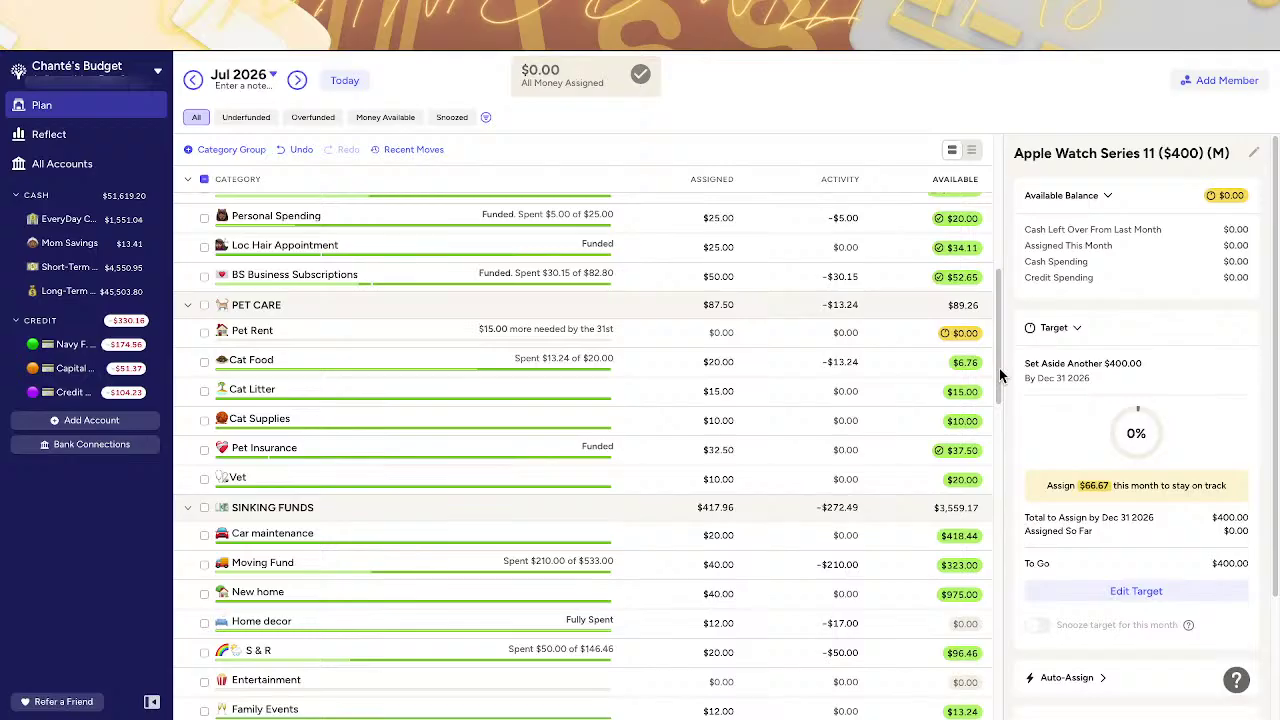
scroll(1000, 375, up, 1)
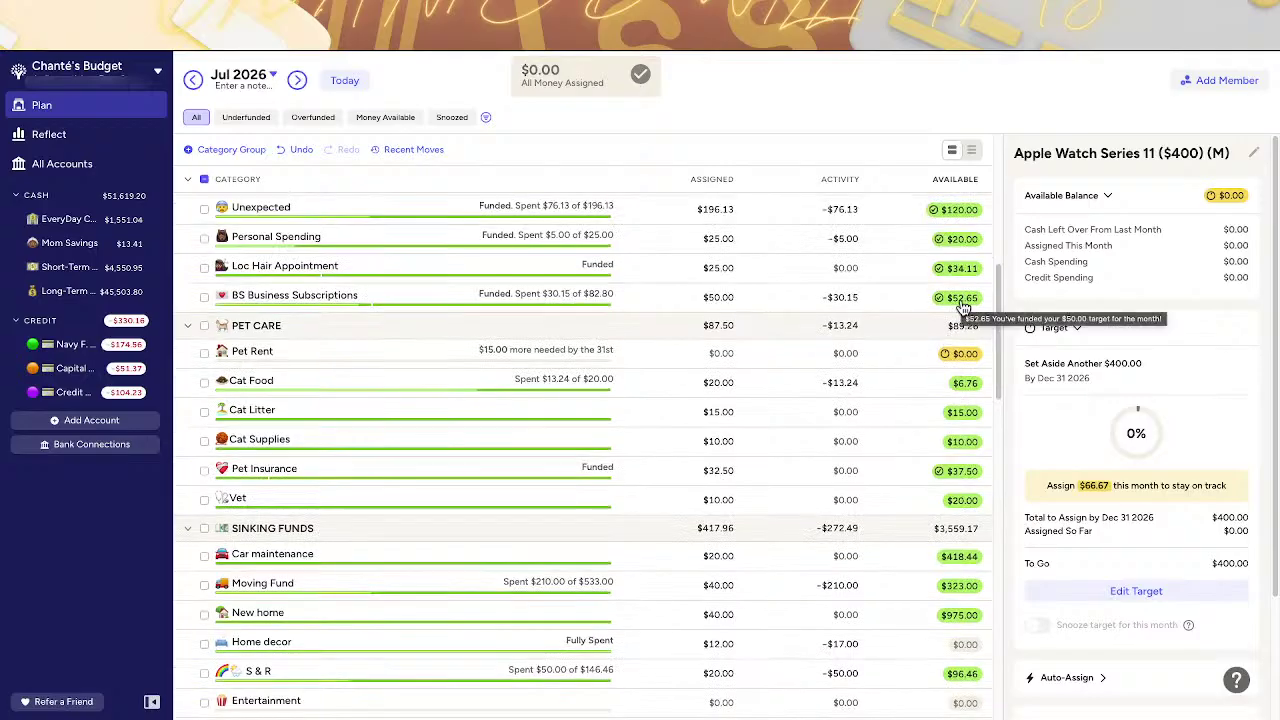
click(962, 299)
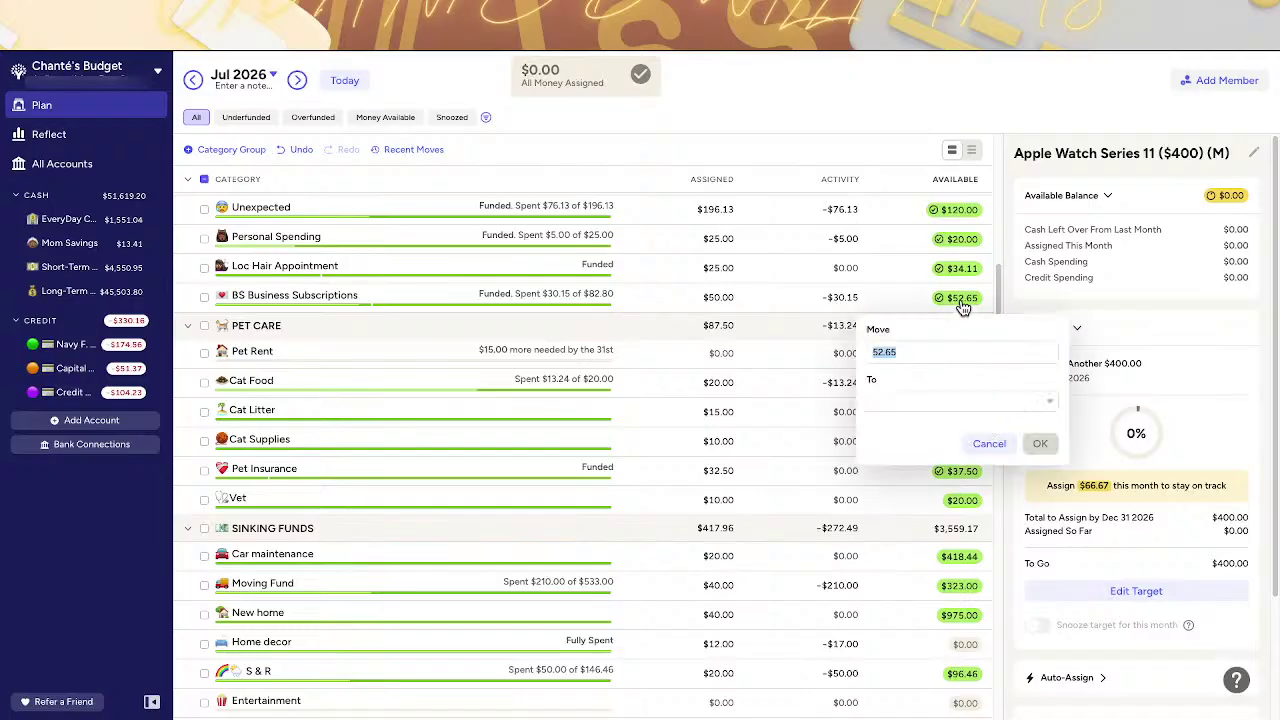
click(878, 351)
key(BackSpace)
click(959, 400)
click(952, 471)
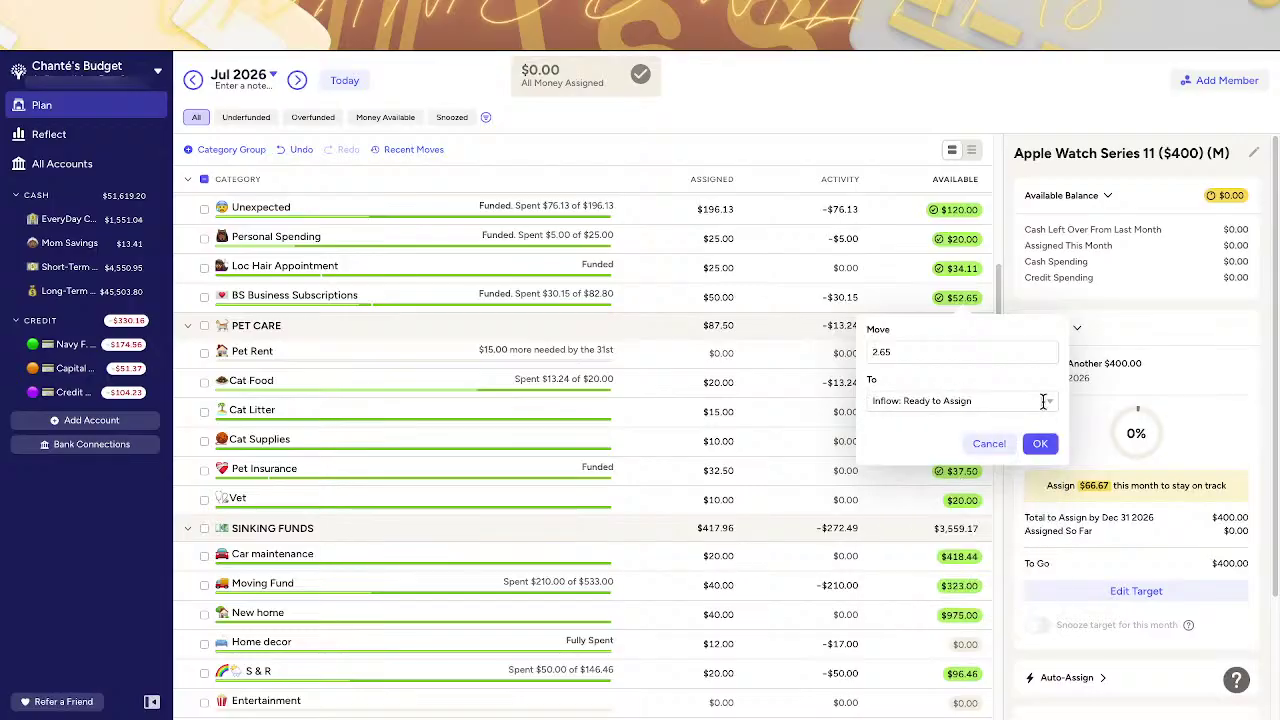
click(1040, 443)
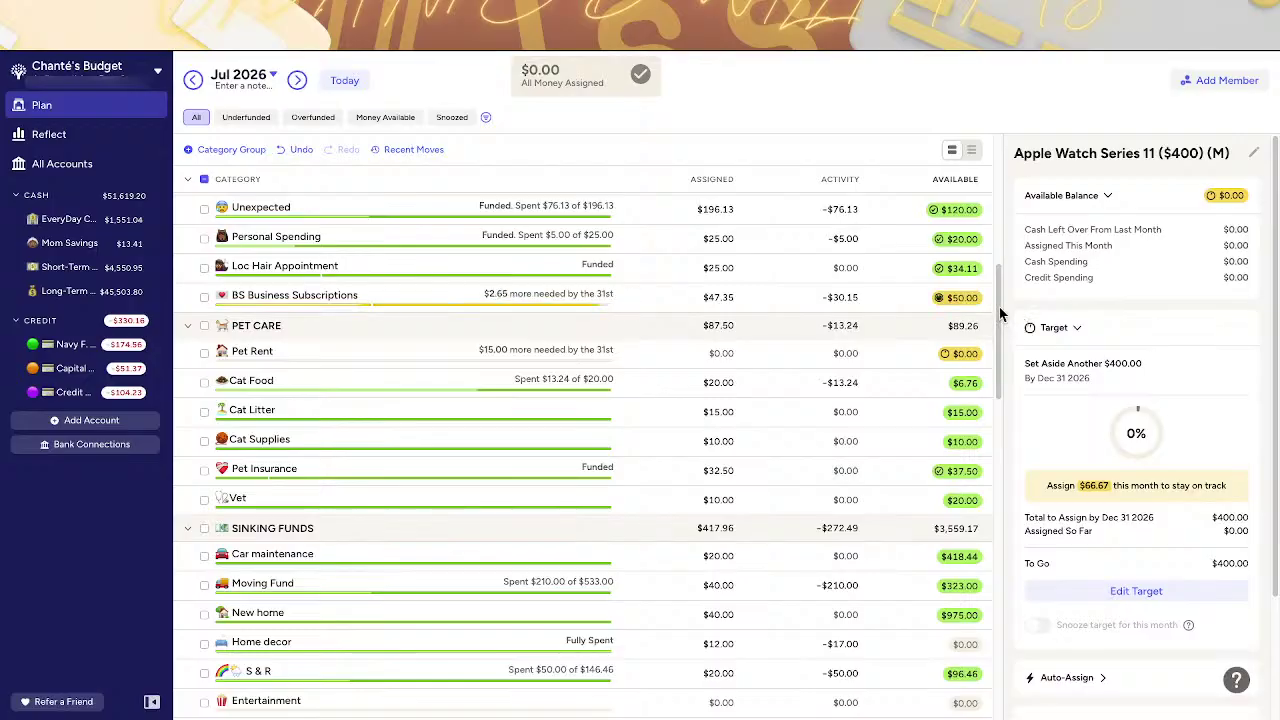
- Add $87 to the September 2026 assigned amount of the Apple Watch Series 11 category in Wish List
drag(999, 307, 999, 322)
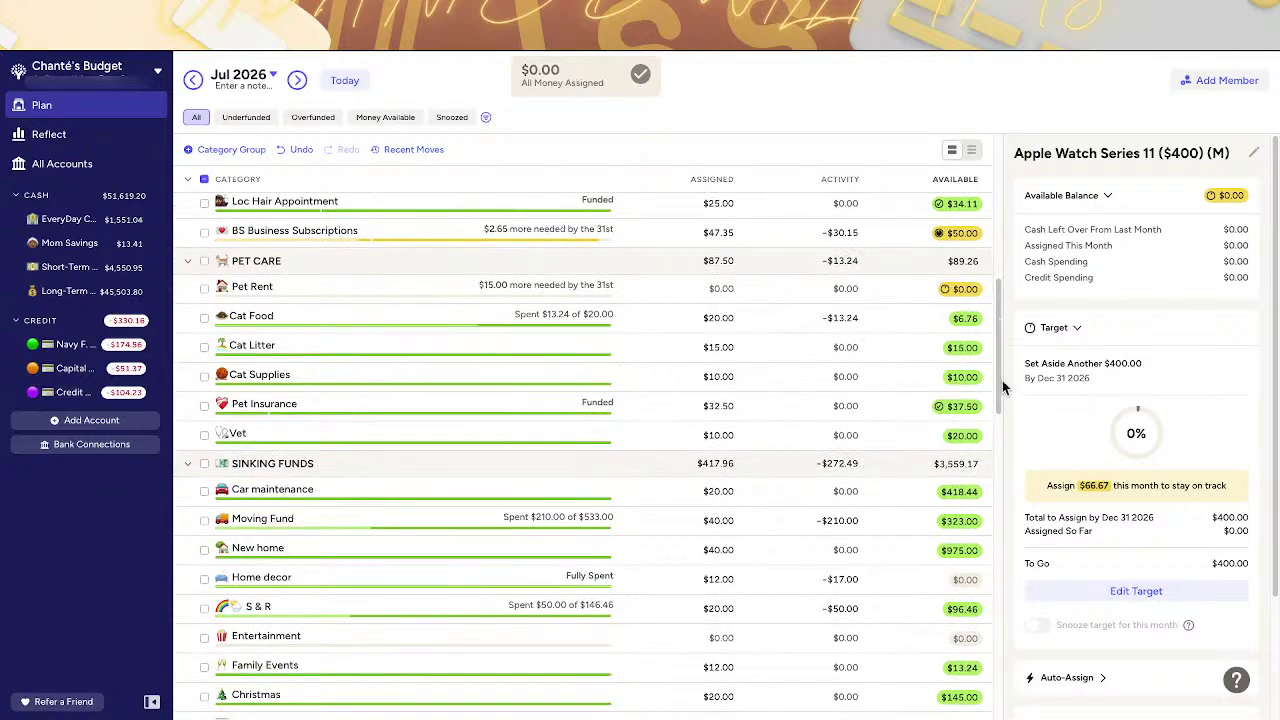
drag(999, 385, 999, 408)
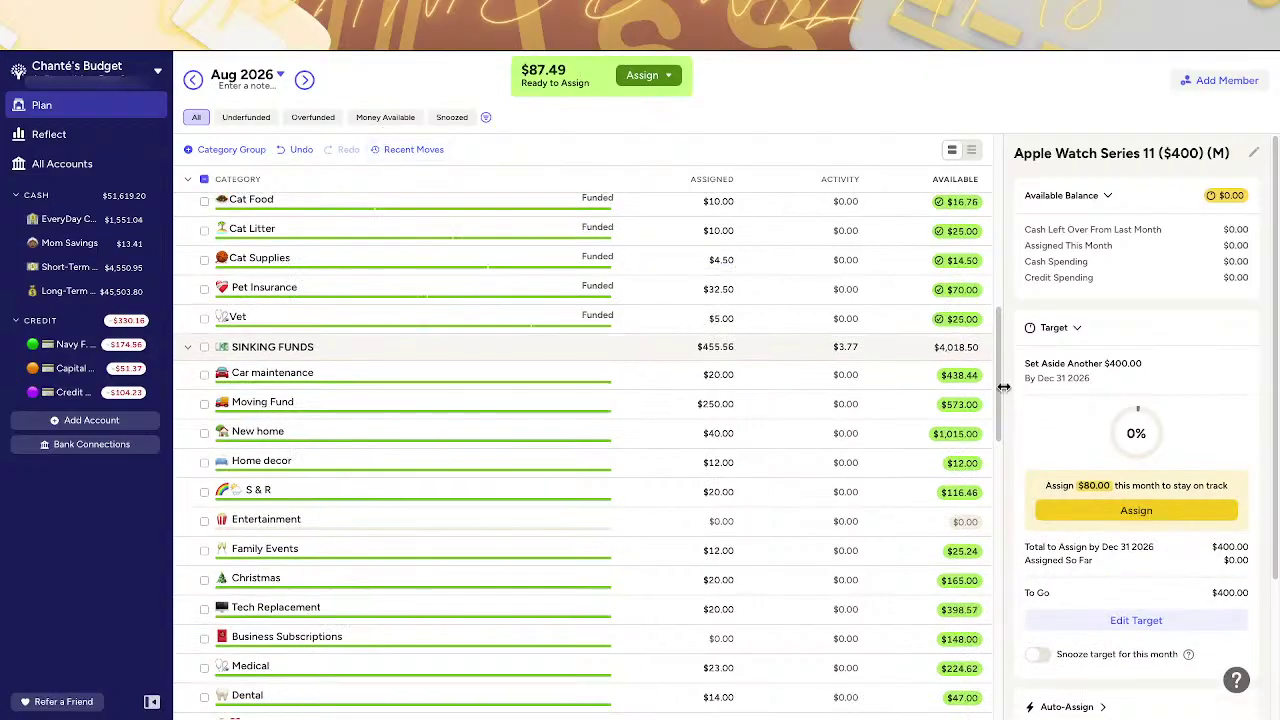
drag(998, 386, 991, 646)
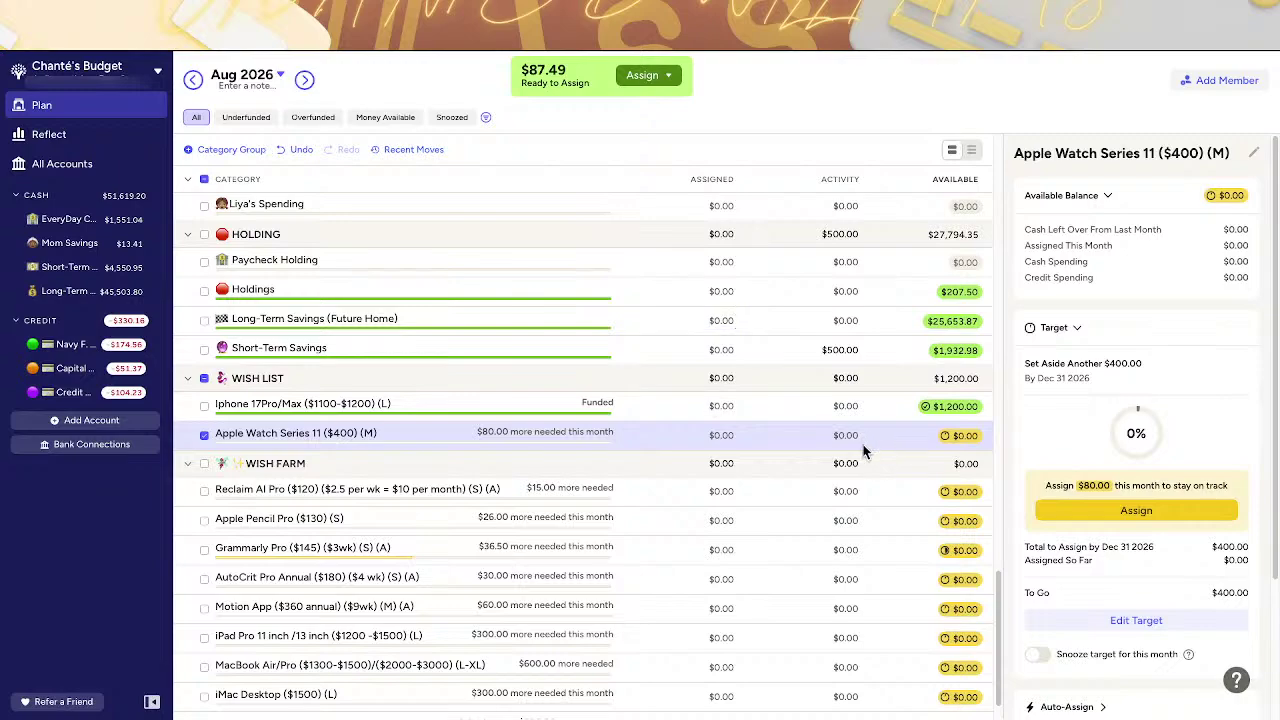
click(304, 80)
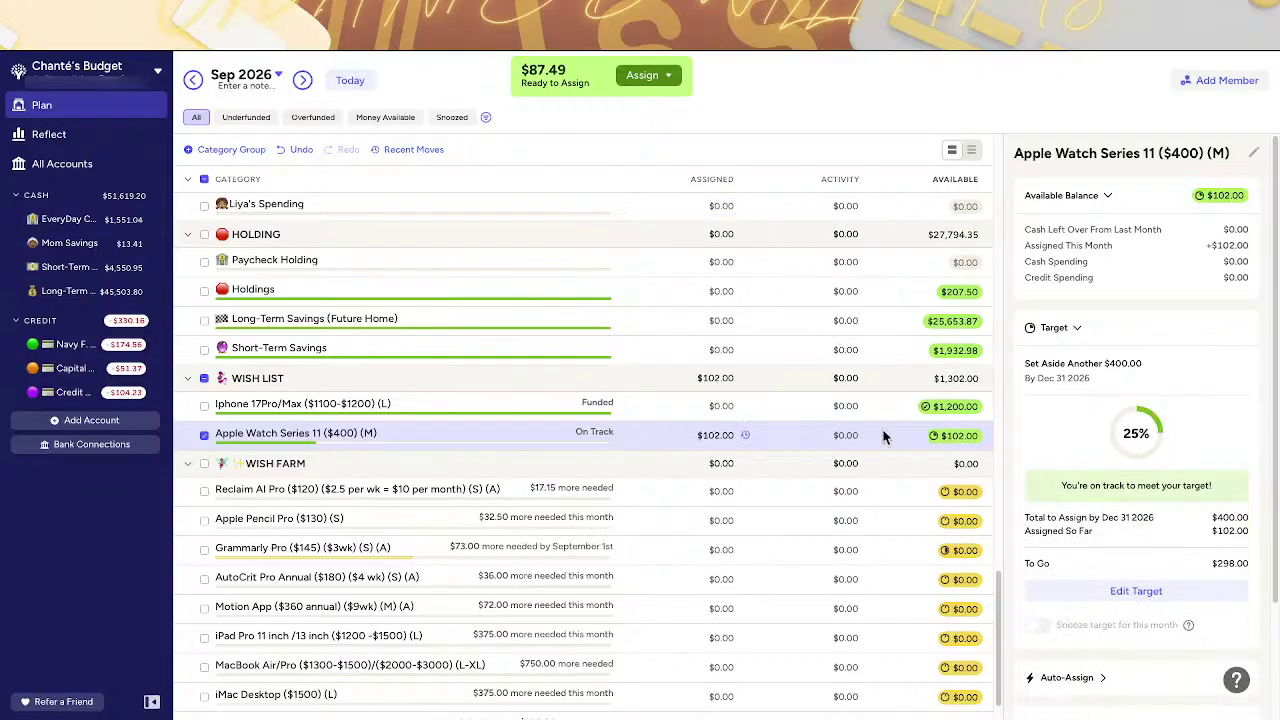
click(731, 436)
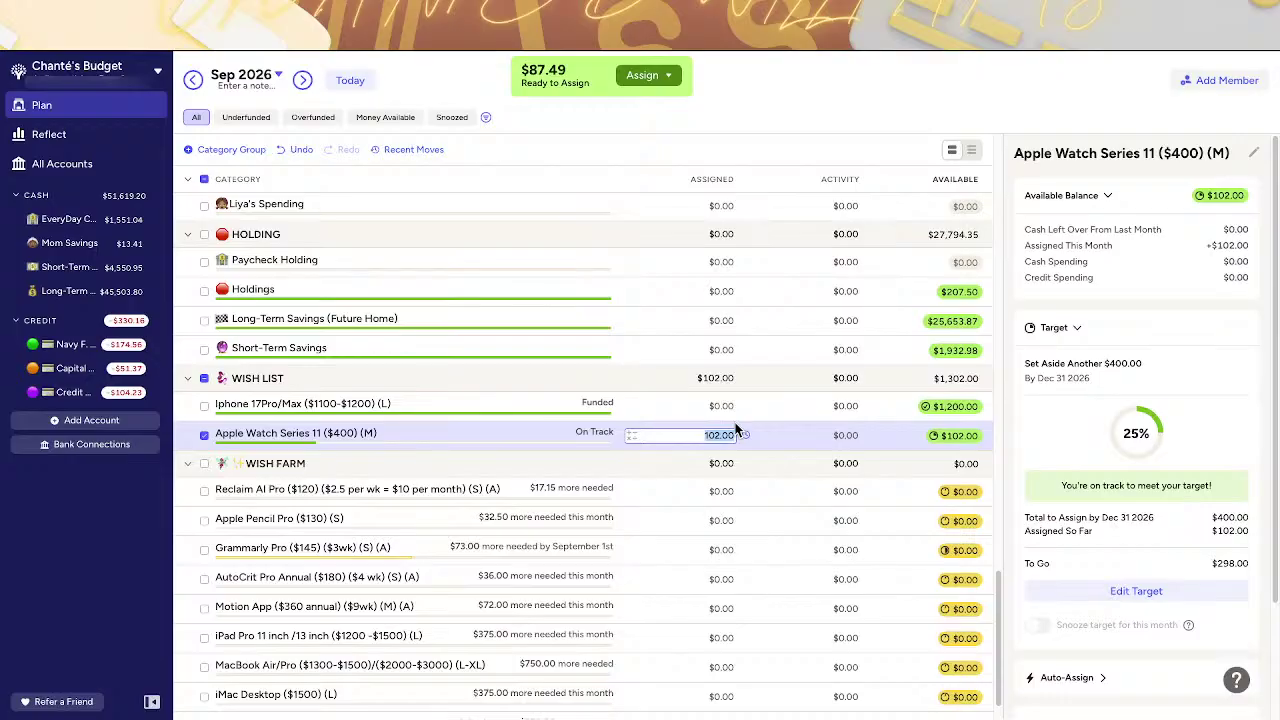
click(735, 430)
text(+87)
key(Return)
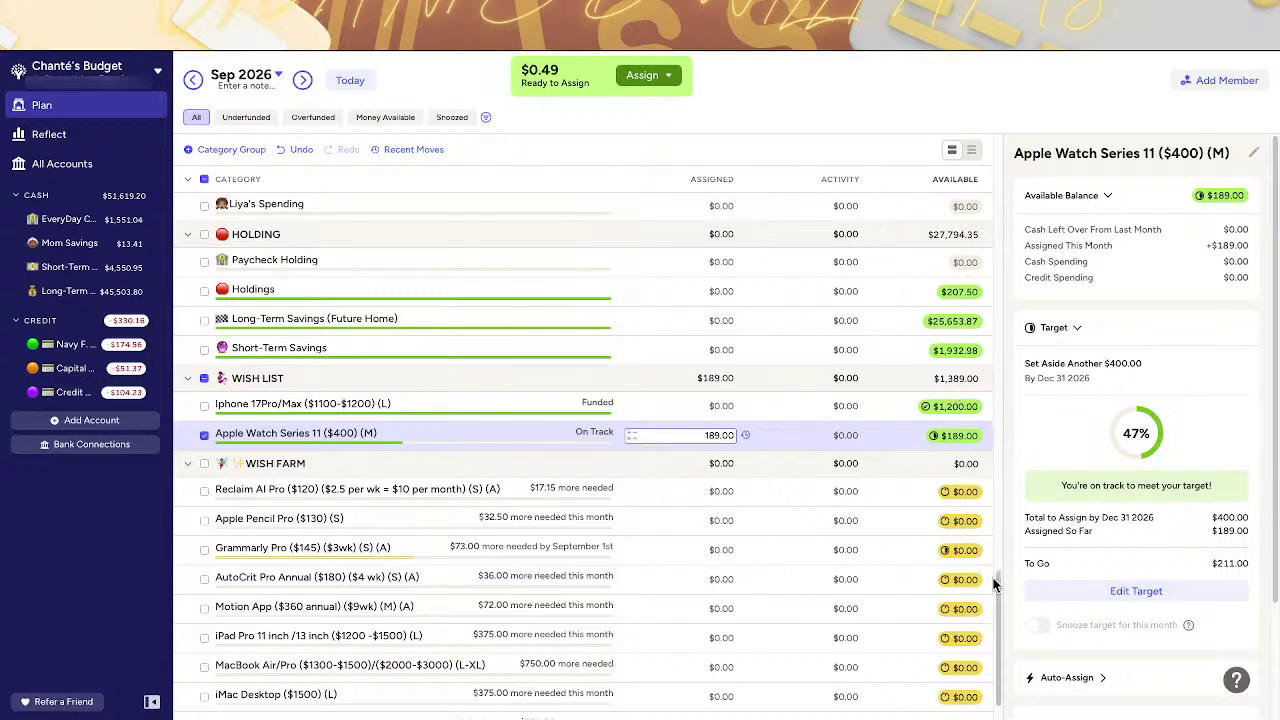
- Add $0.49 to September's assigned amount for the Unforeseen category in Sinking Funds
drag(997, 583, 985, 402)
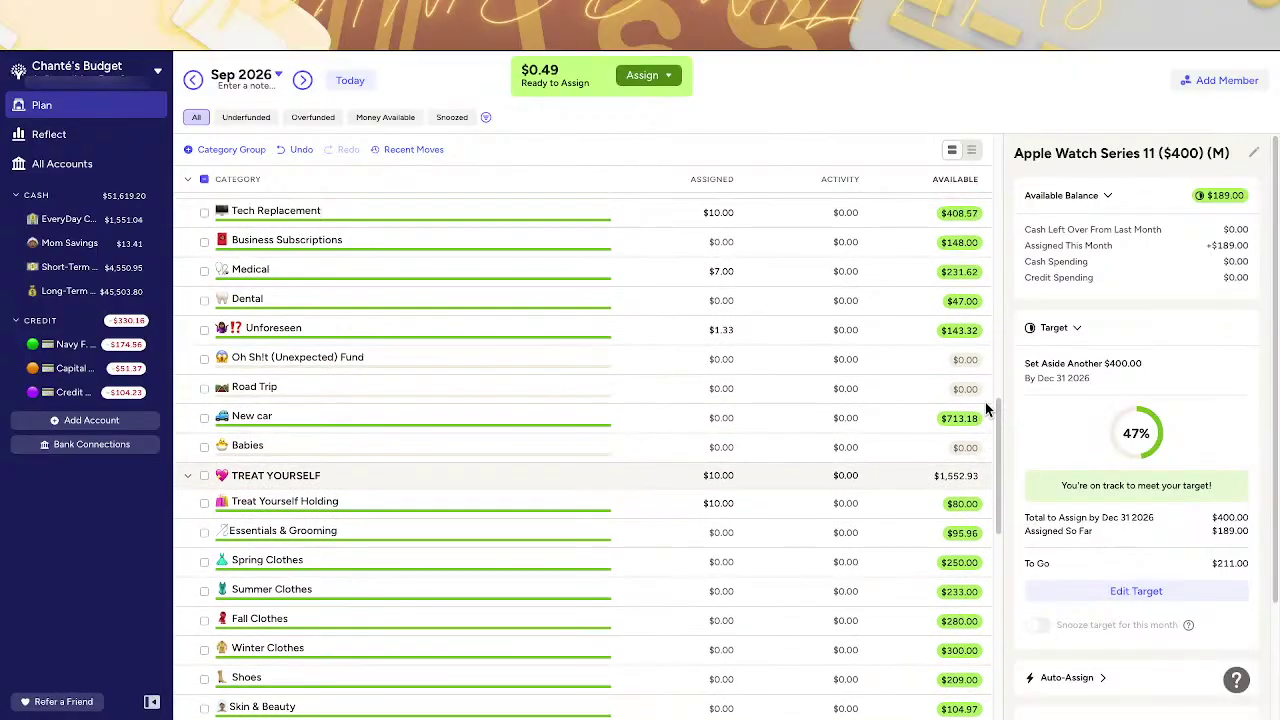
click(712, 301)
click(720, 329)
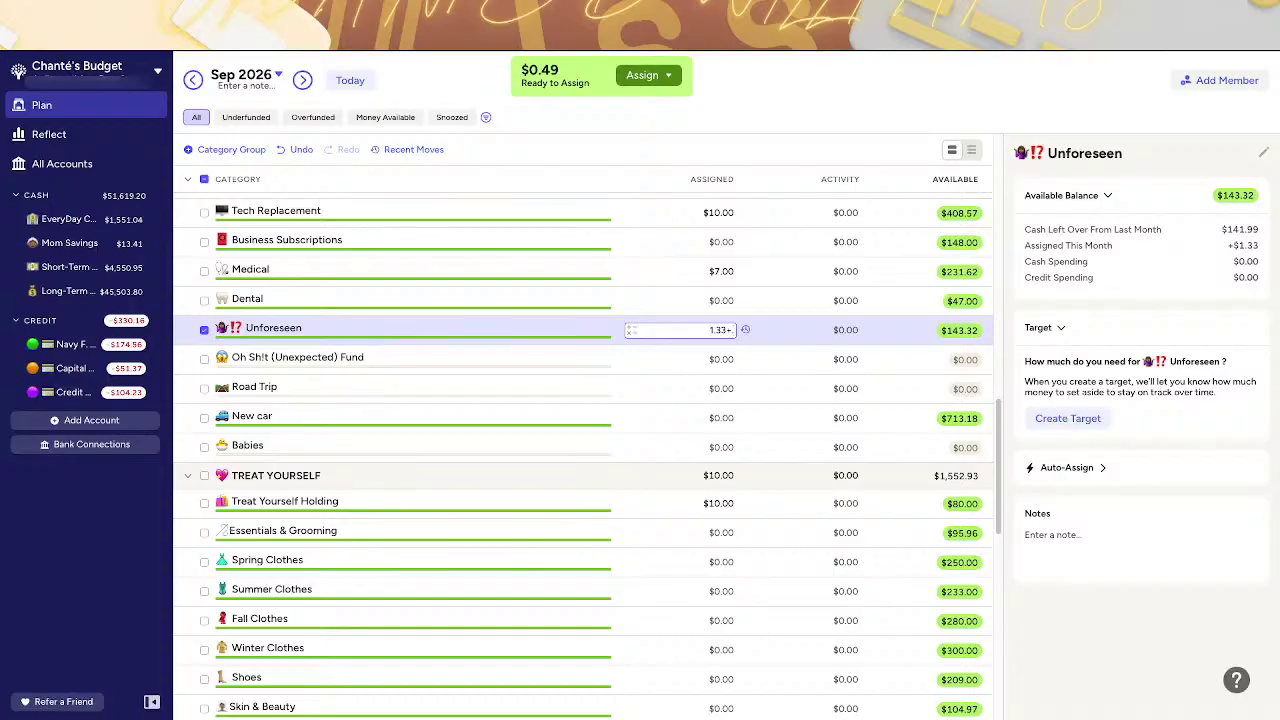
text(49)
key(Return)
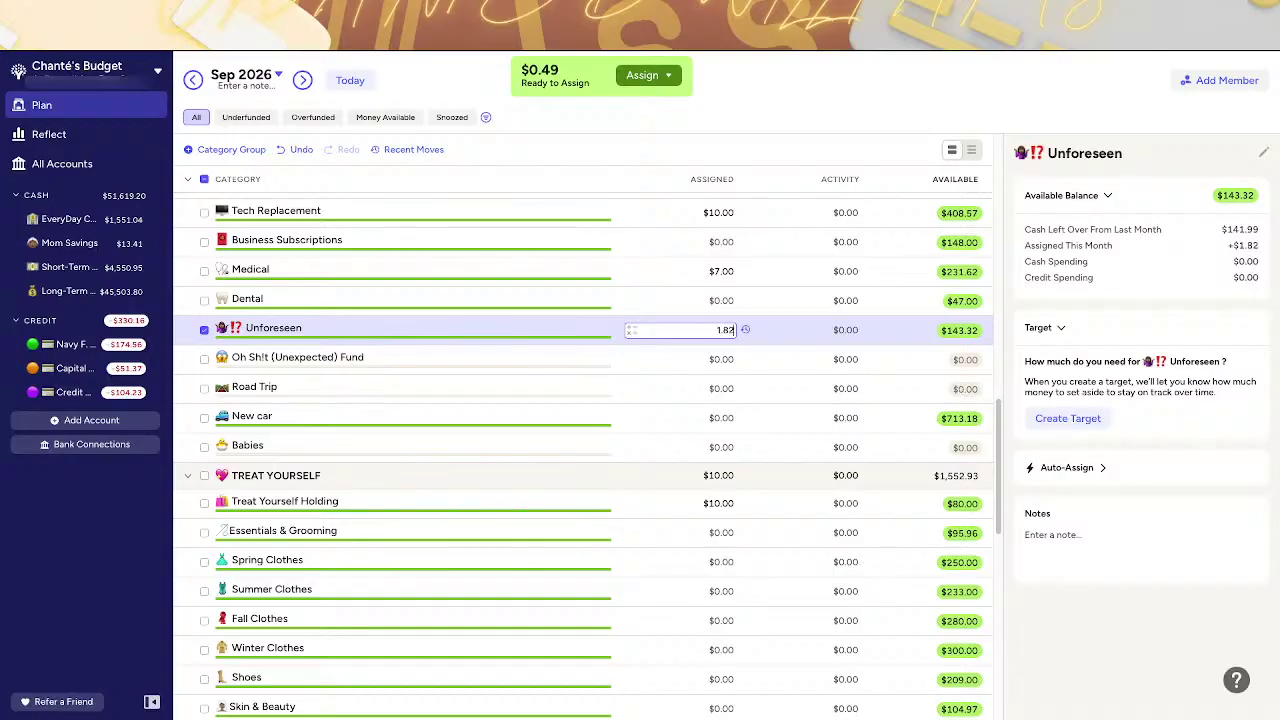